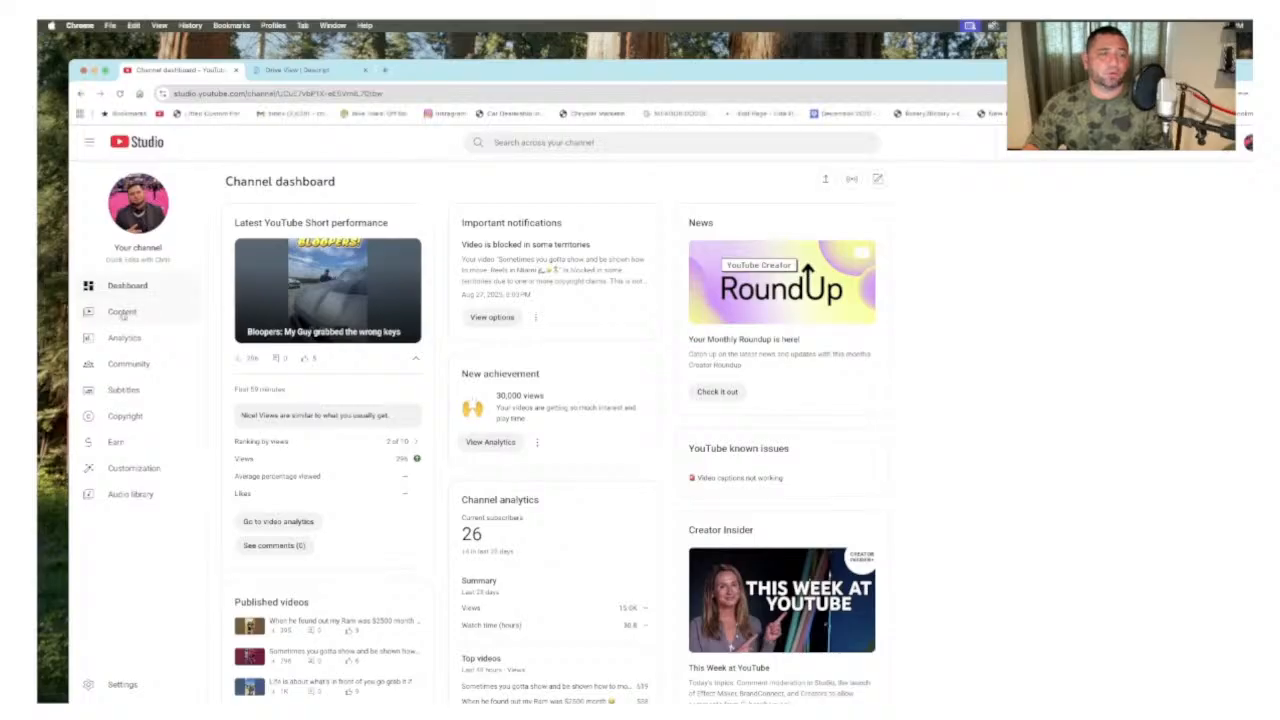
Step: Check the channel's Shorts list in YouTube Studio and return to the channel dashboard
click(352, 211)
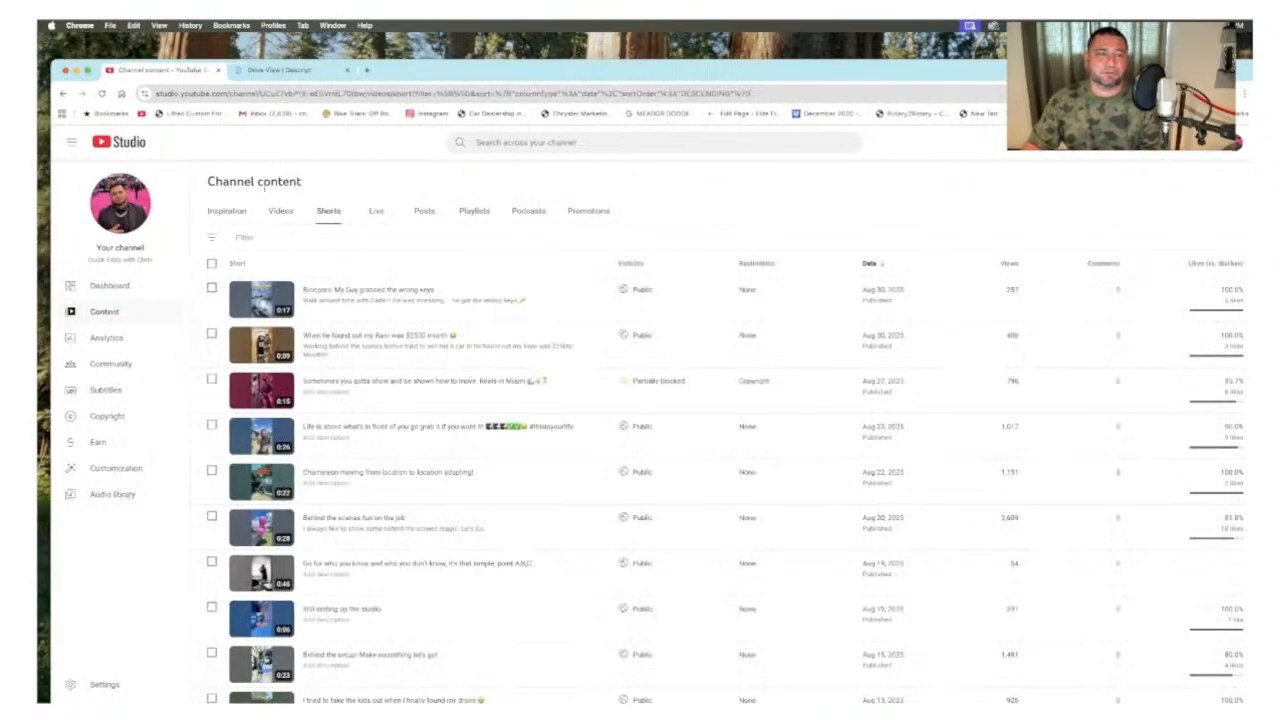
click(115, 286)
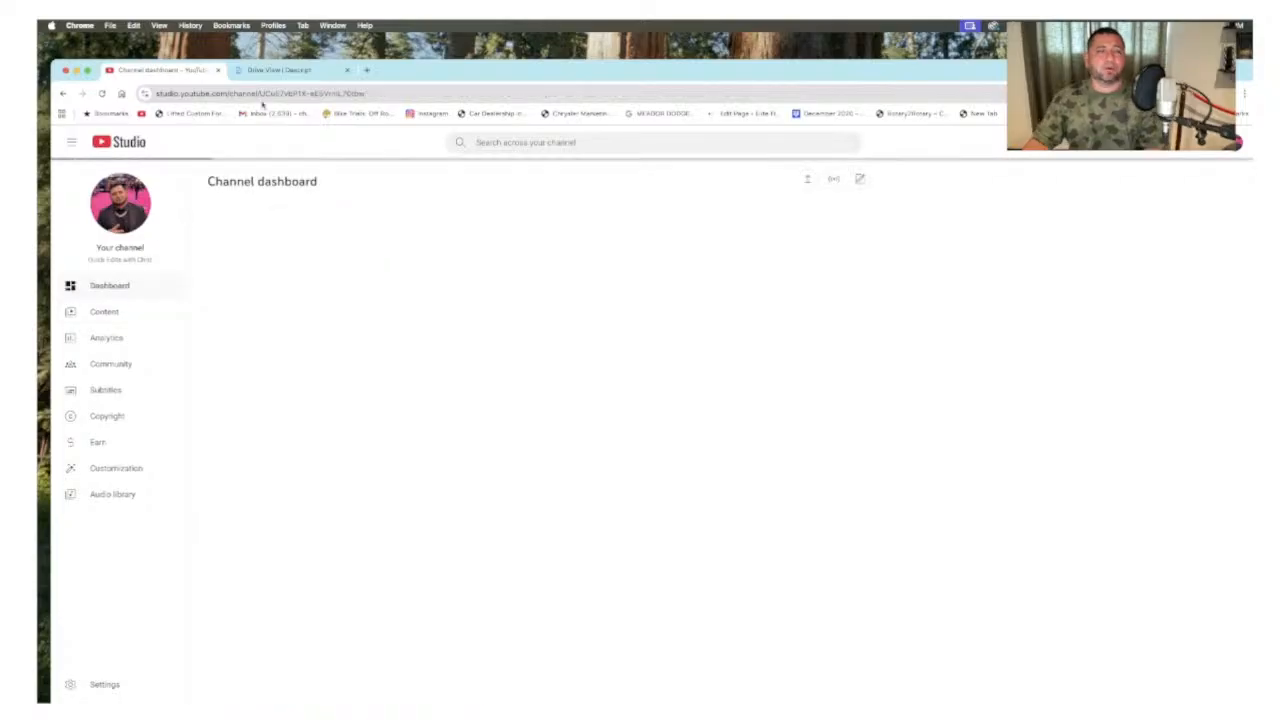
Step: Switch to Descript and arrange the browser and the Finder window holding the phone footage so both are within reach
click(278, 71)
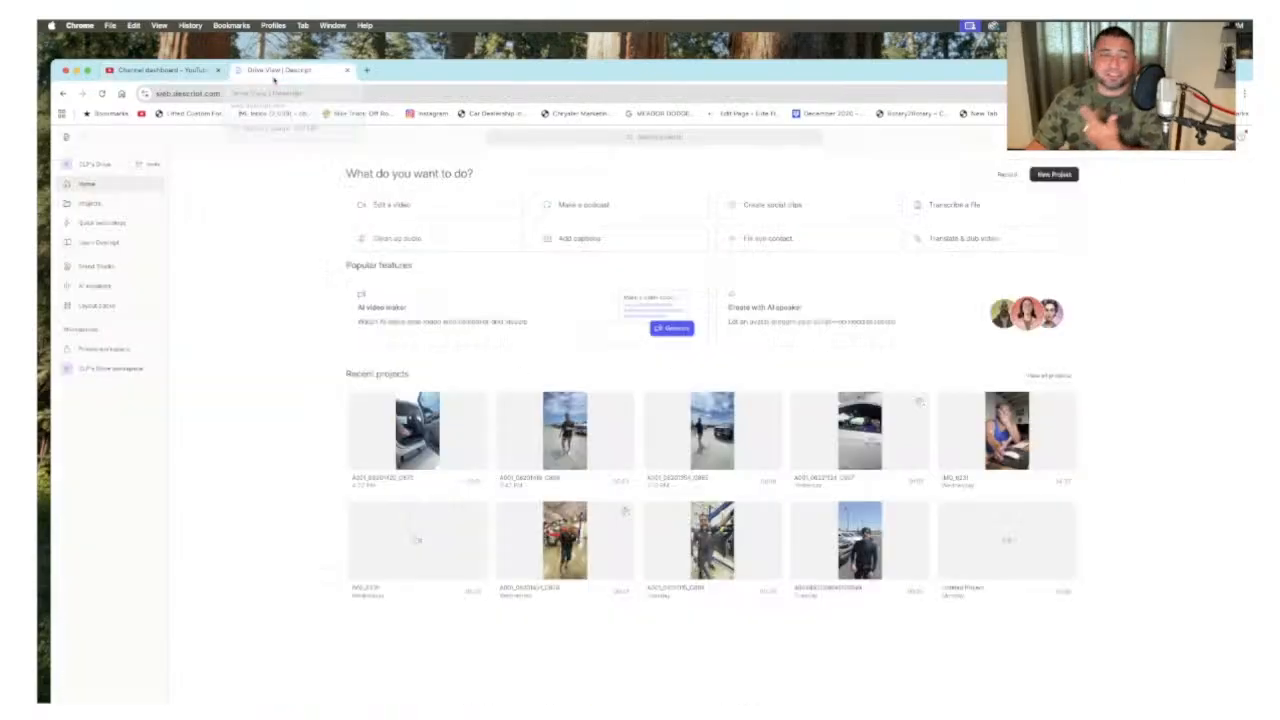
drag(411, 104, 409, 175)
click(388, 143)
click(388, 144)
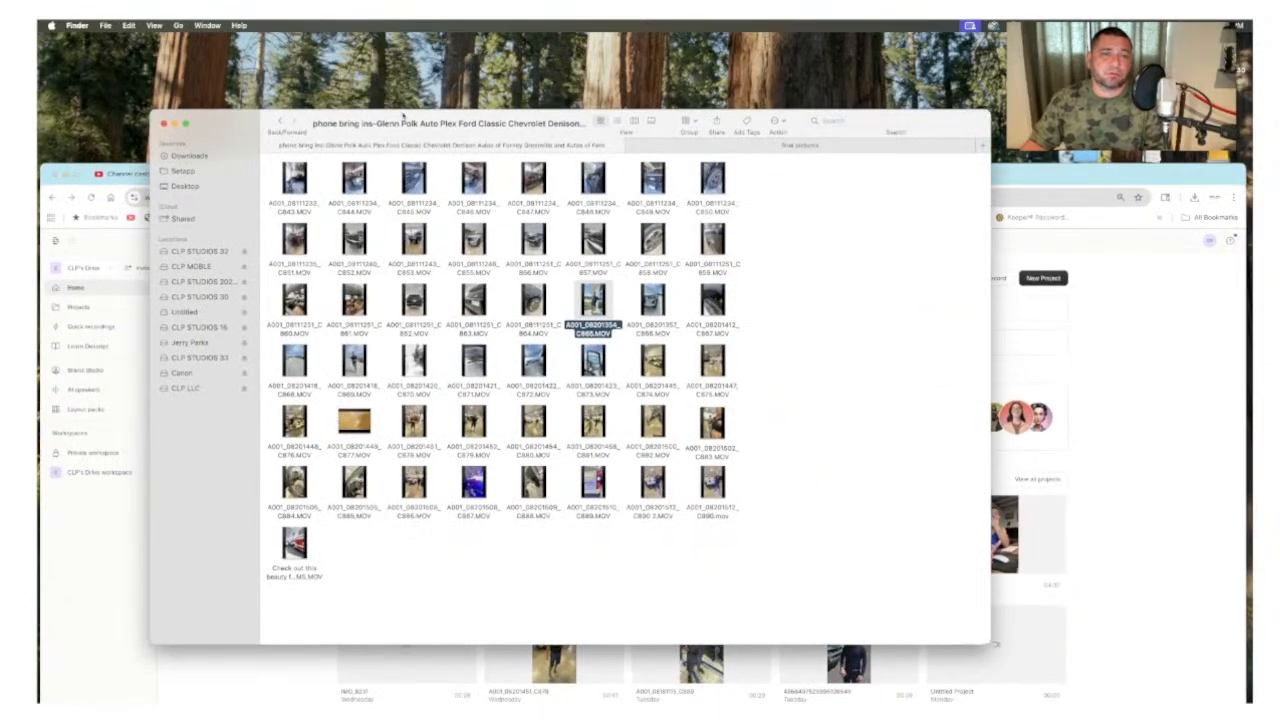
drag(398, 118, 584, 244)
drag(512, 166, 490, 297)
drag(533, 243, 659, 295)
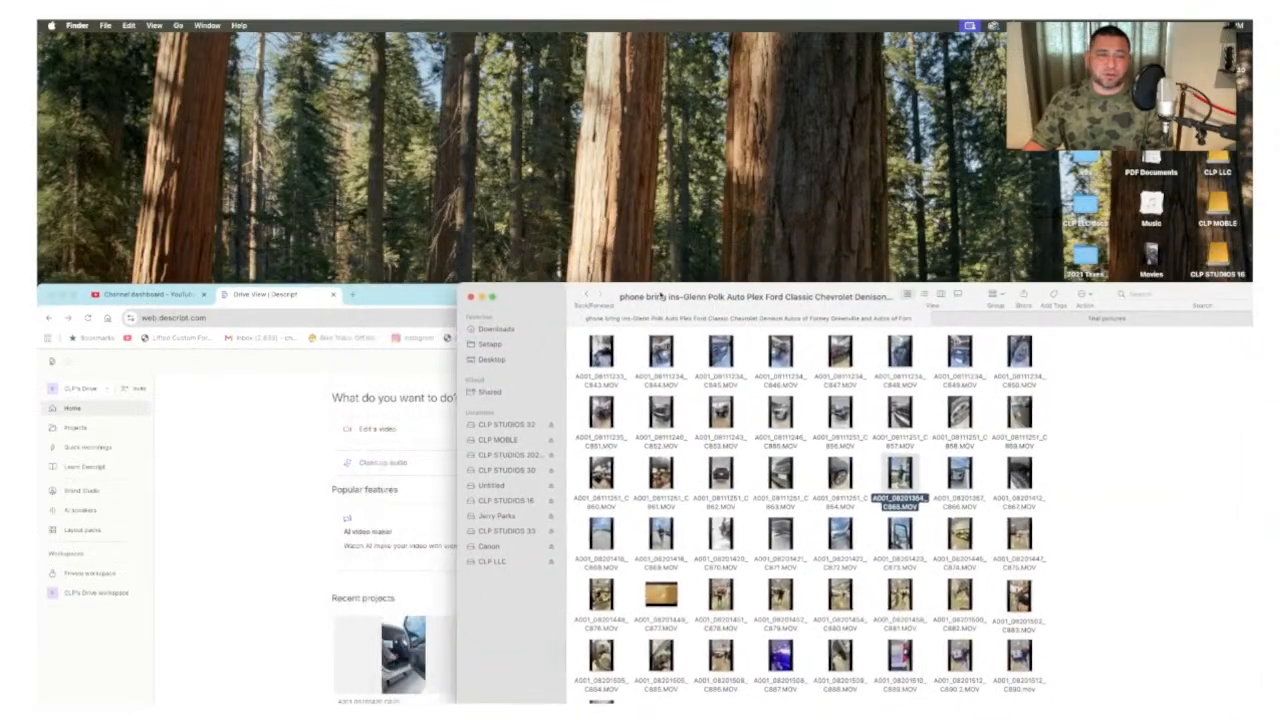
drag(415, 299, 405, 63)
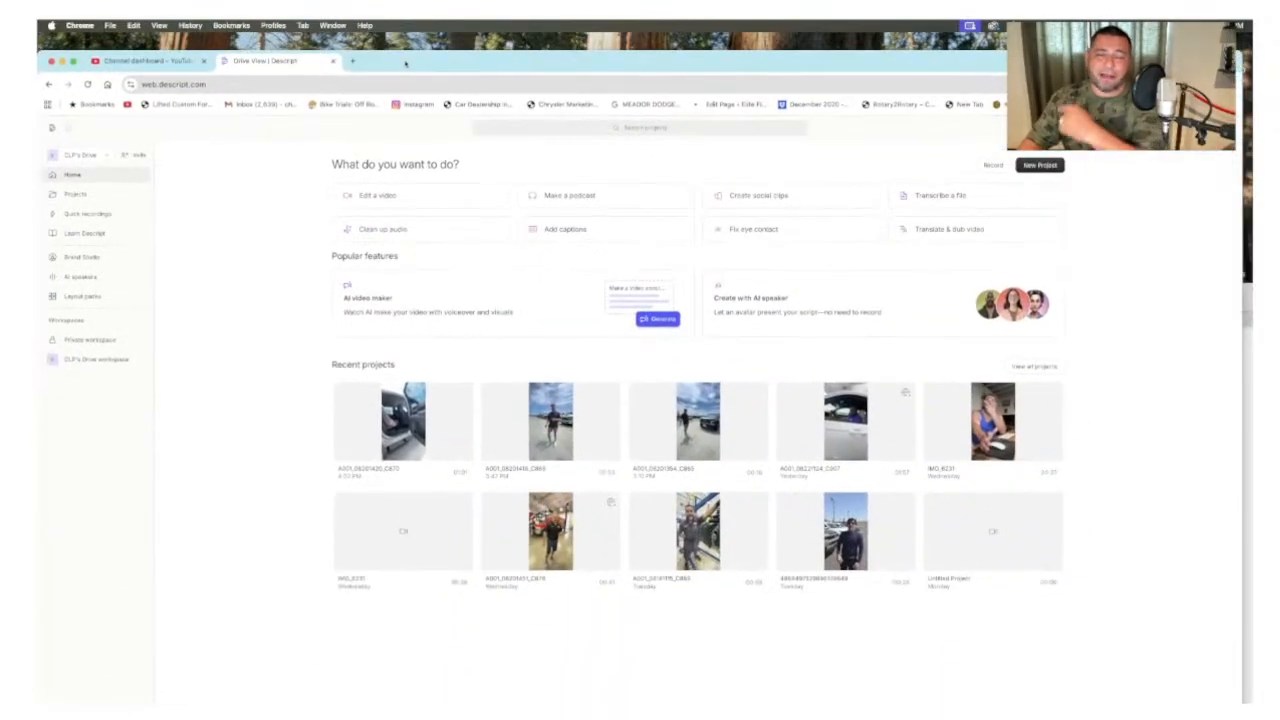
Step: Create a new video project in Descript
click(1040, 166)
click(1038, 185)
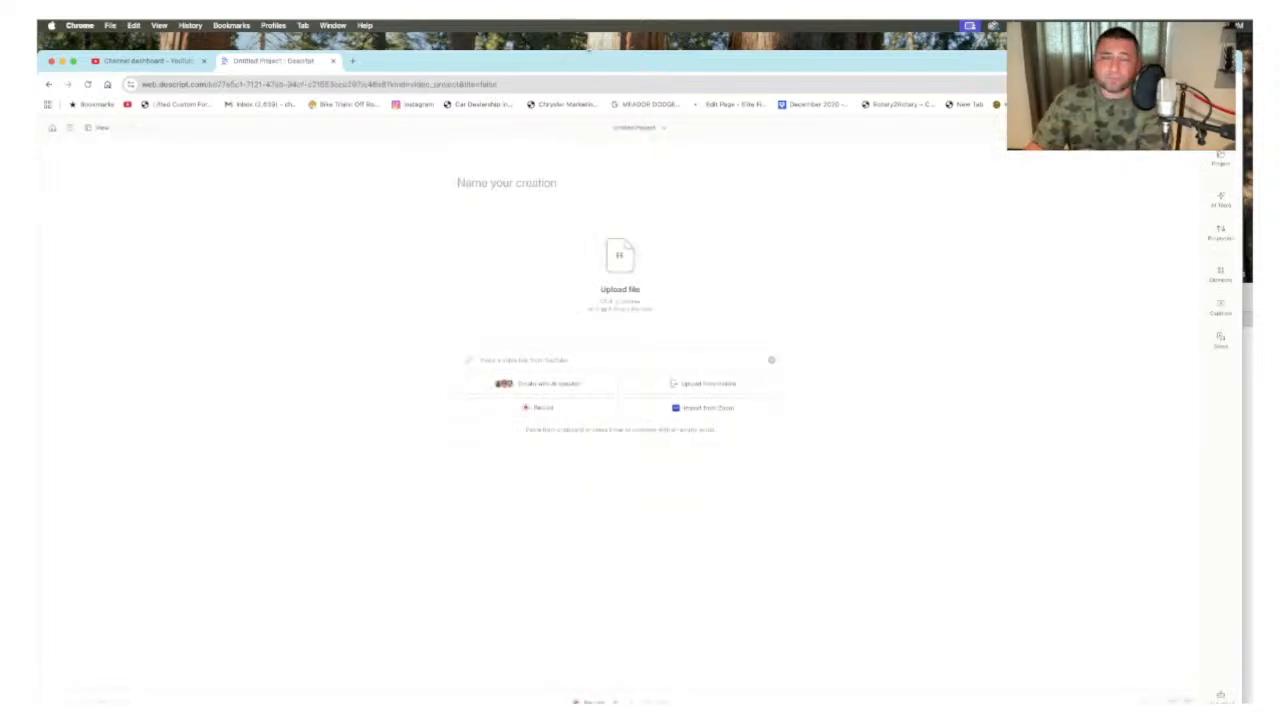
drag(566, 40, 527, 76)
Step: Bring the Finder footage folder over the project and preview clips C881, C882 and C883
drag(1250, 141, 510, 137)
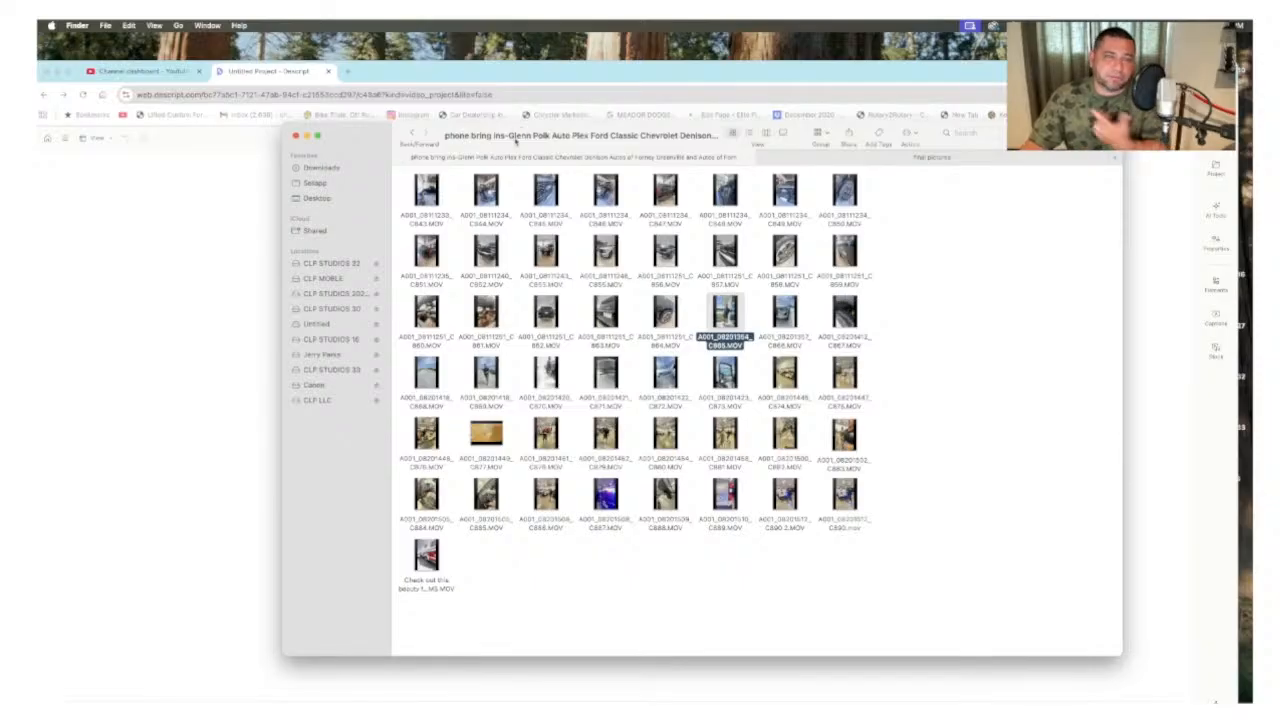
drag(516, 141, 1250, 129)
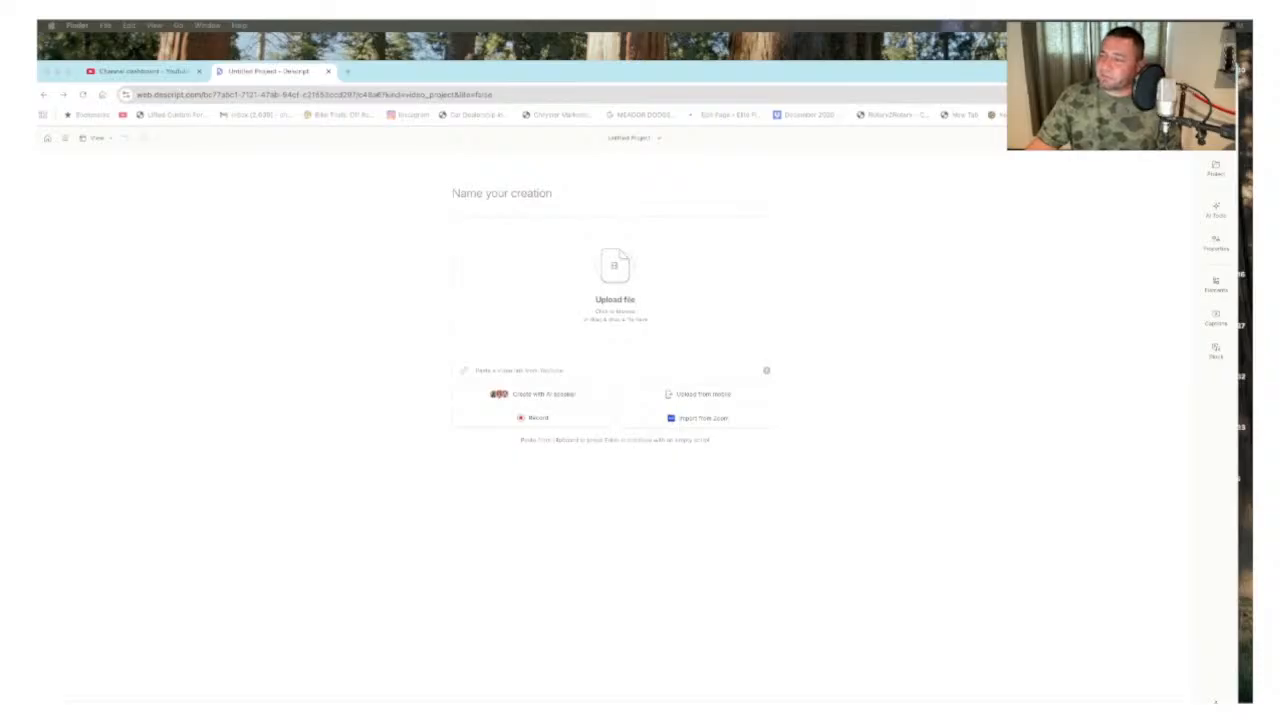
drag(1250, 140, 758, 158)
click(924, 464)
key(space)
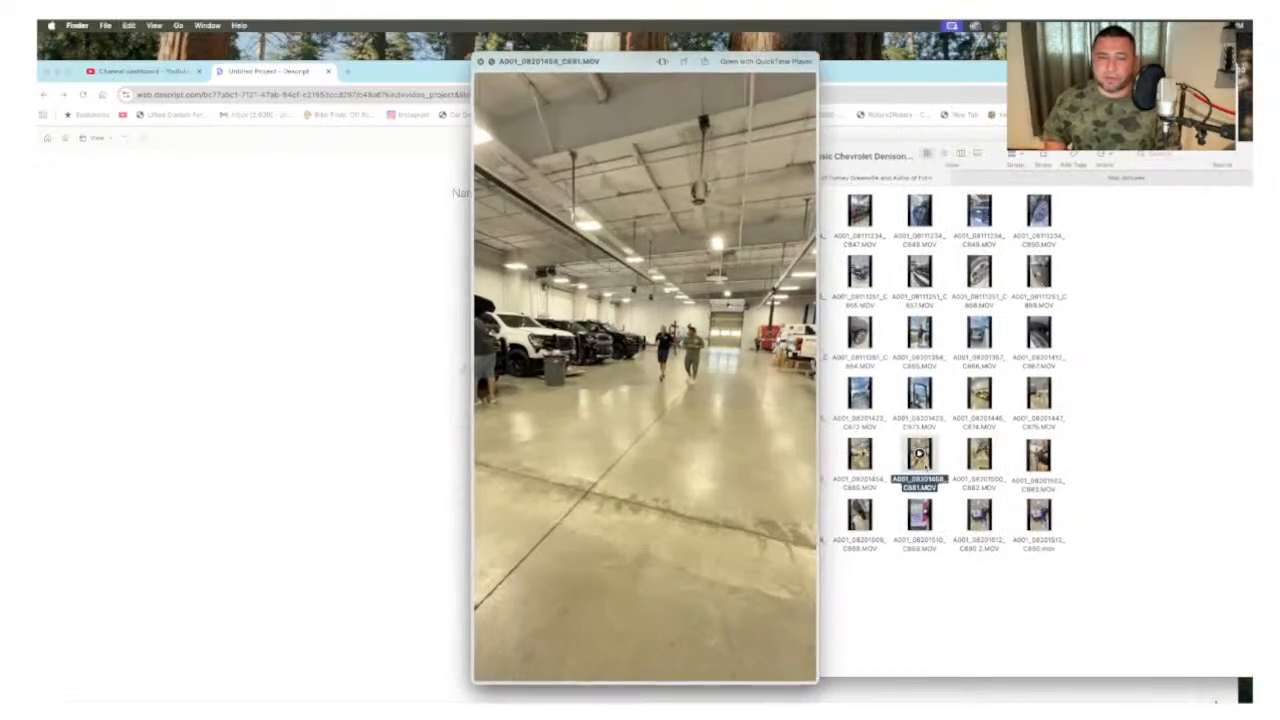
key(Right)
key(Right)
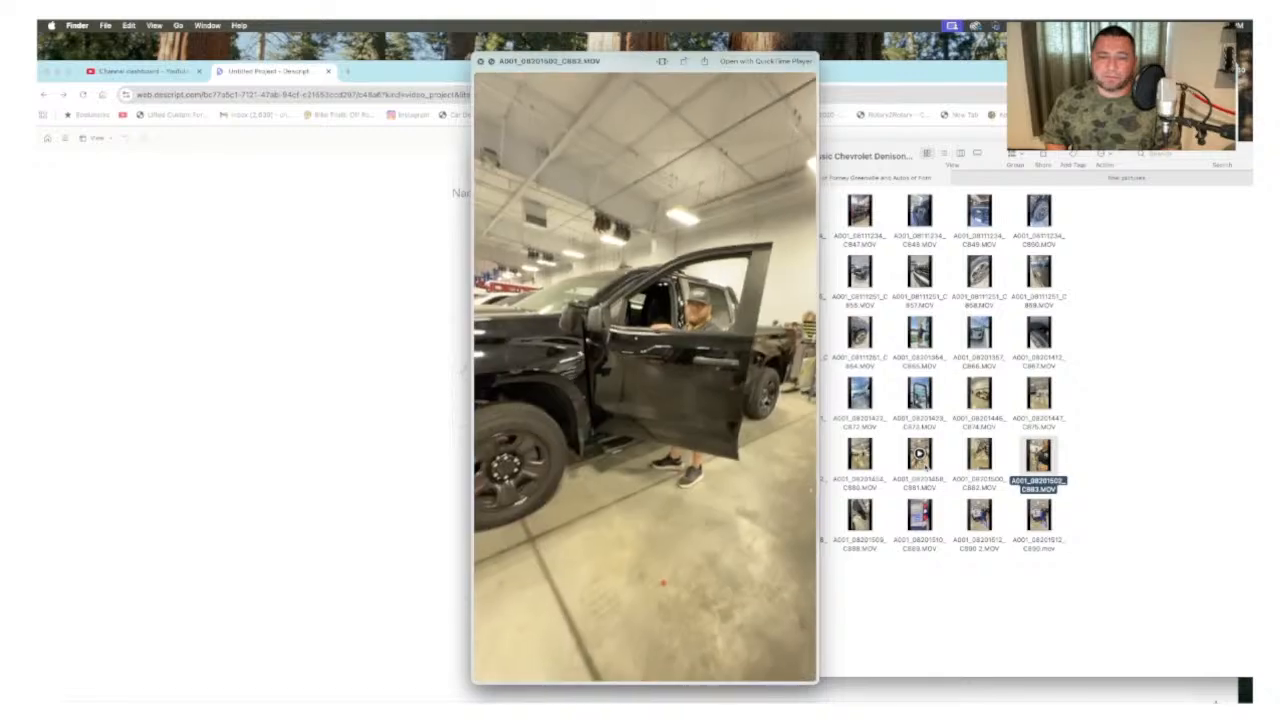
key(Left)
key(Left)
key(Right)
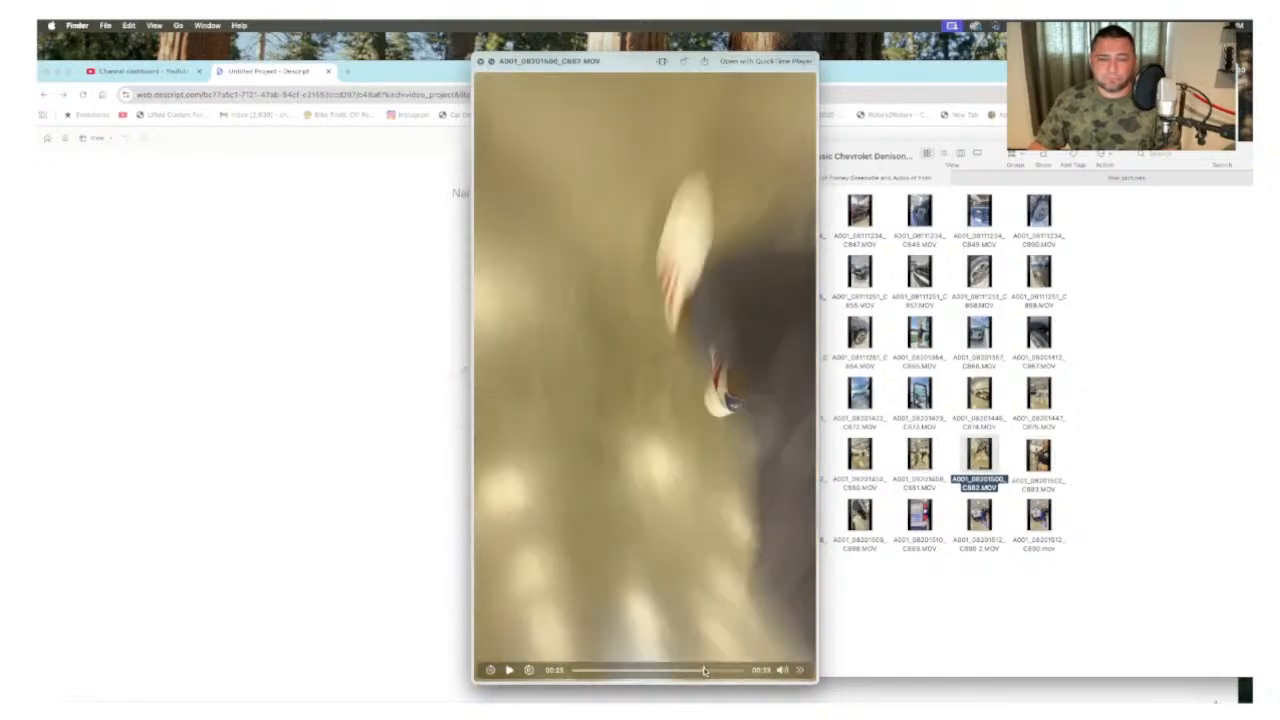
key(space)
Step: Import A001_08201502_C883.MOV from Finder into the empty Descript project
click(1038, 456)
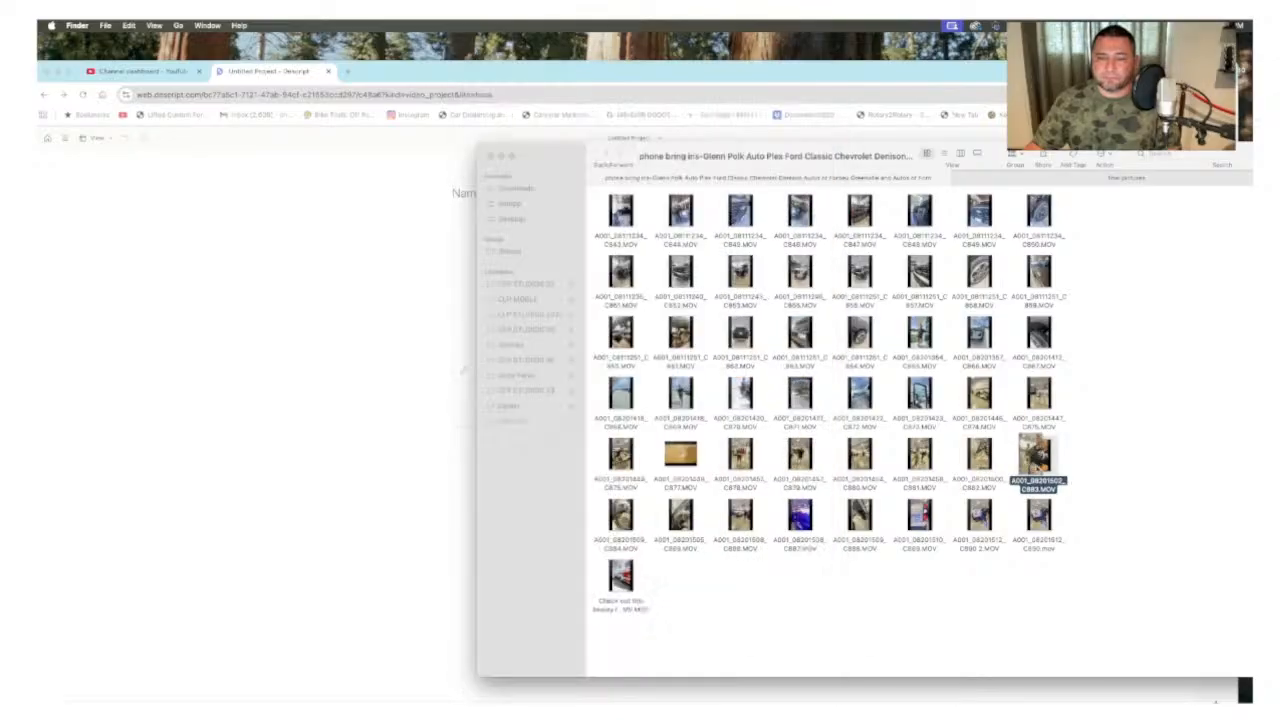
drag(705, 160, 491, 294)
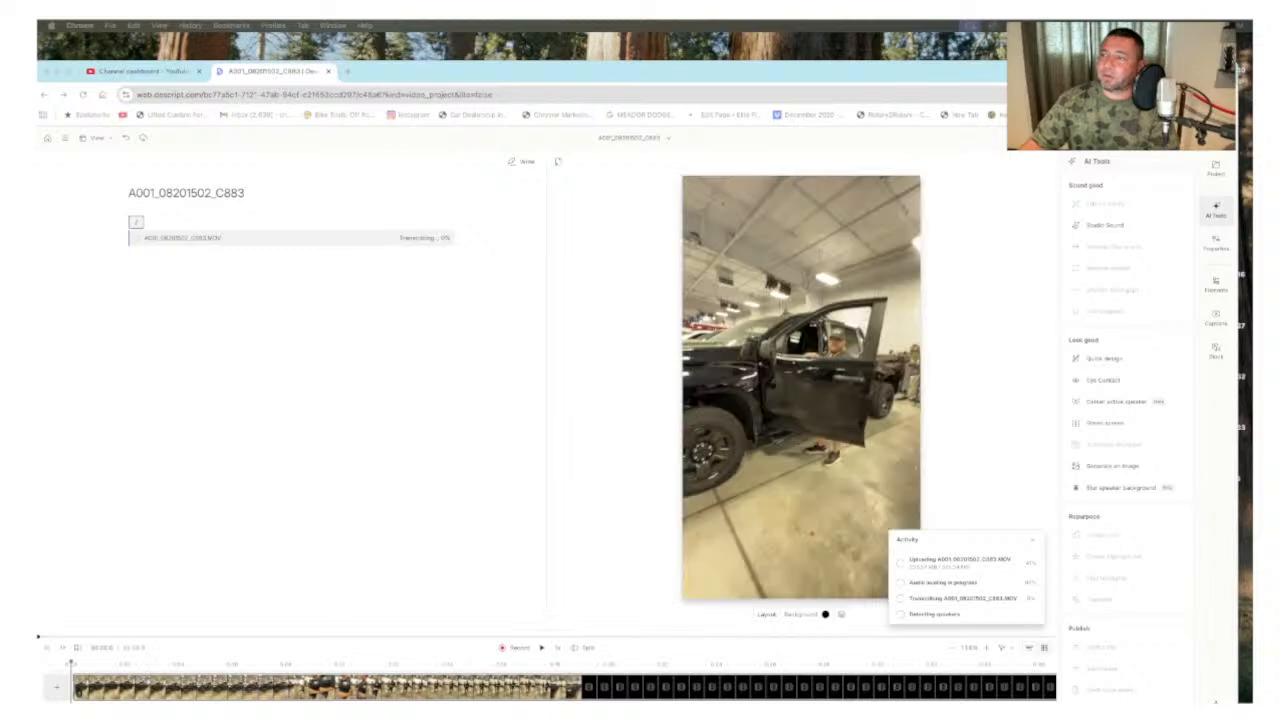
Step: Preview clips C884 and C885 in Finder and try to add C885 to the Descript script below the first clip
drag(1252, 163, 785, 160)
click(686, 520)
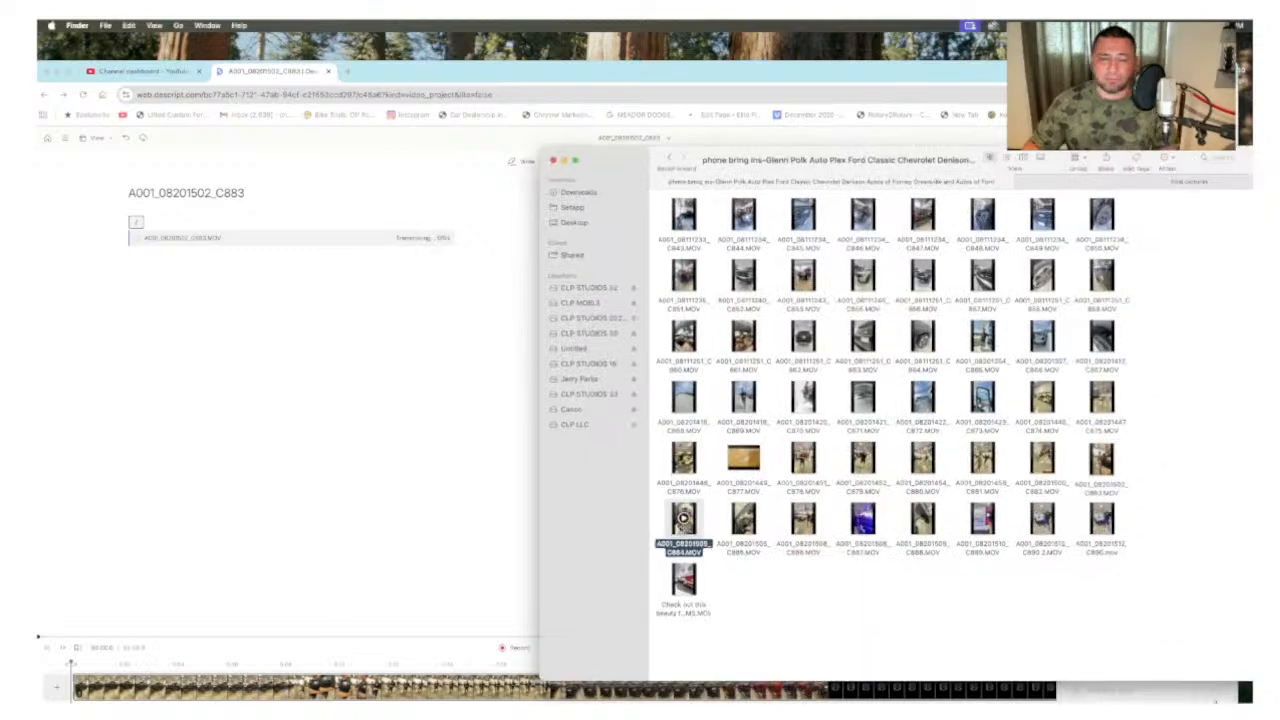
key(space)
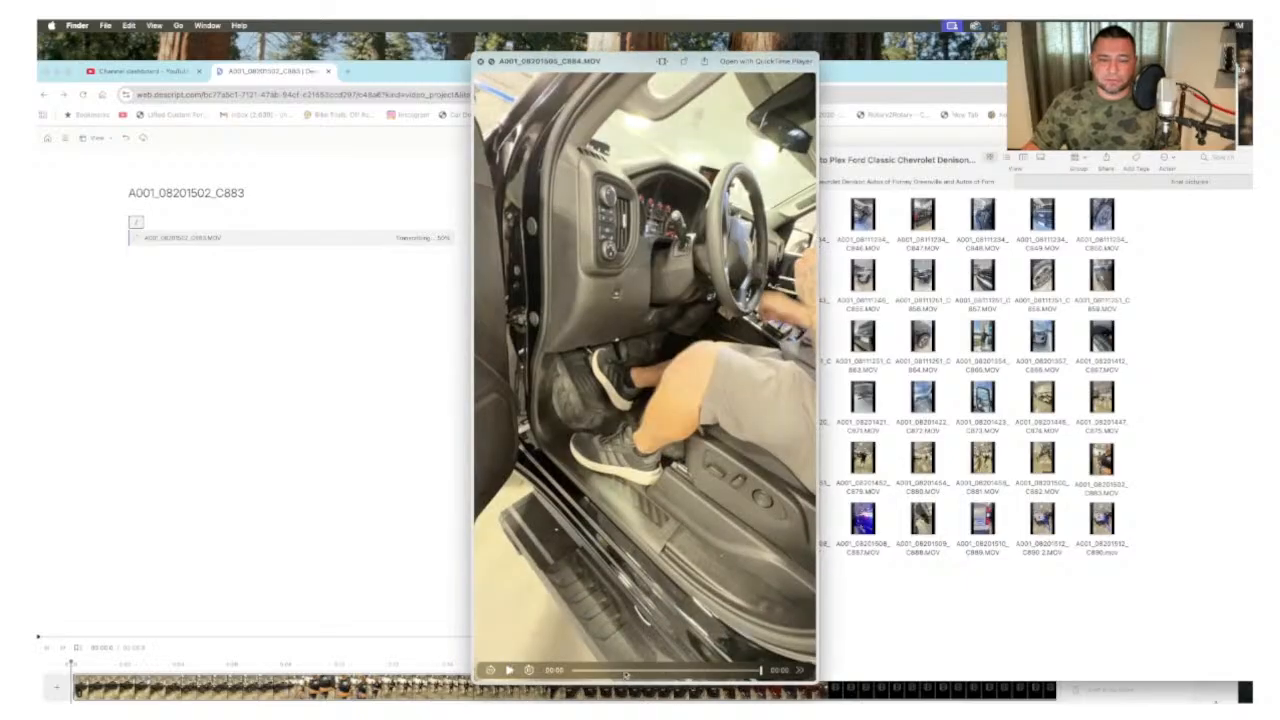
key(space)
click(744, 520)
key(space)
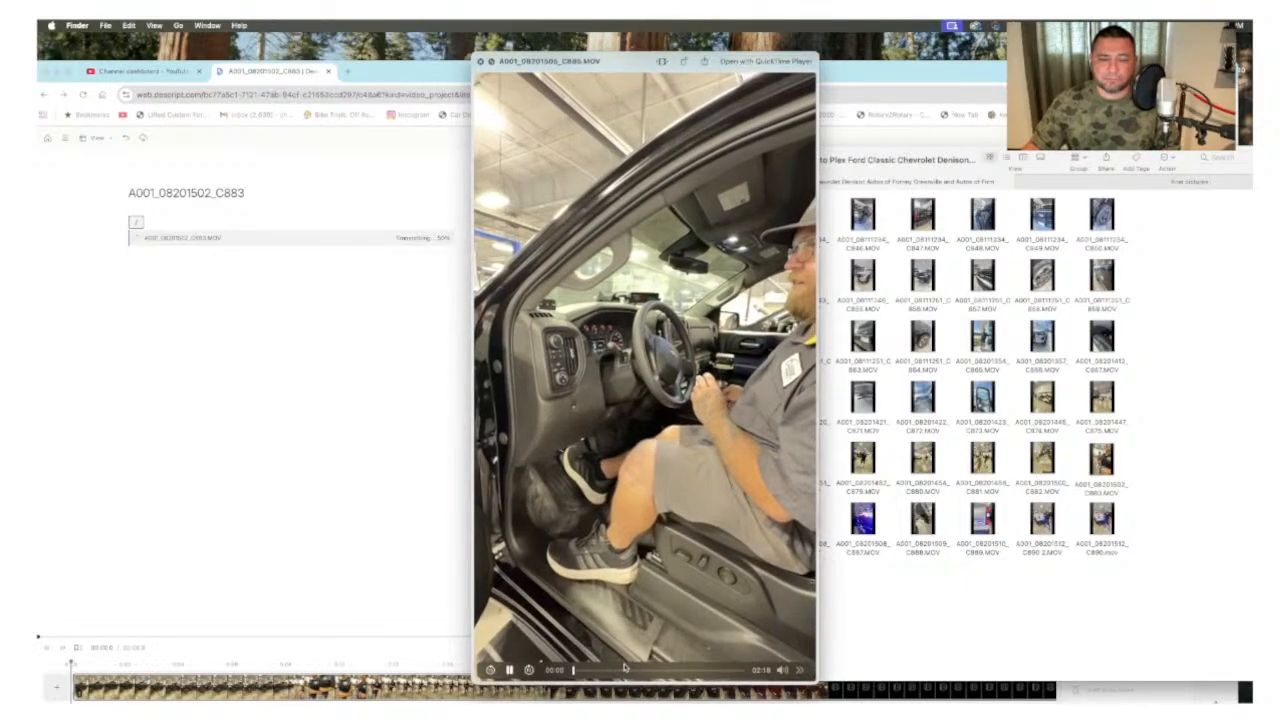
key(space)
drag(750, 525, 330, 395)
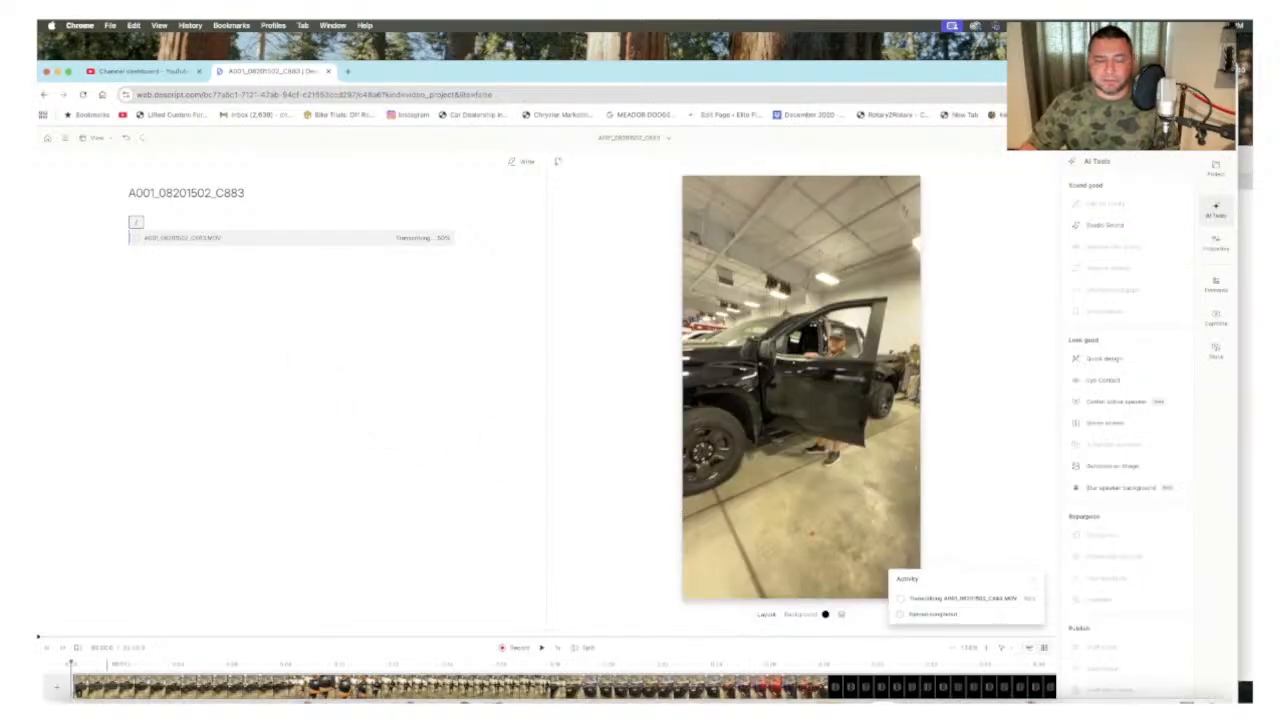
Step: Preview A001_08201508_C886.MOV in Finder, skim ahead through it and return to the Descript project
click(72, 684)
click(792, 535)
key(space)
drag(604, 670, 632, 670)
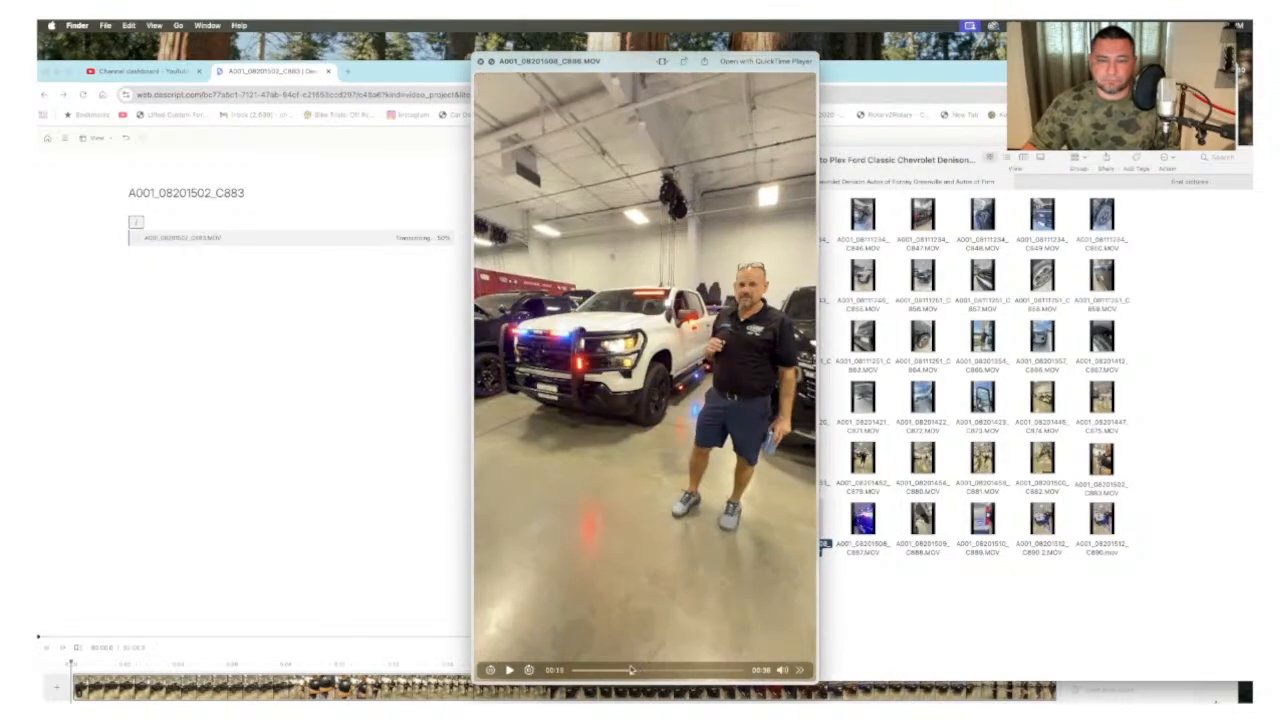
key(space)
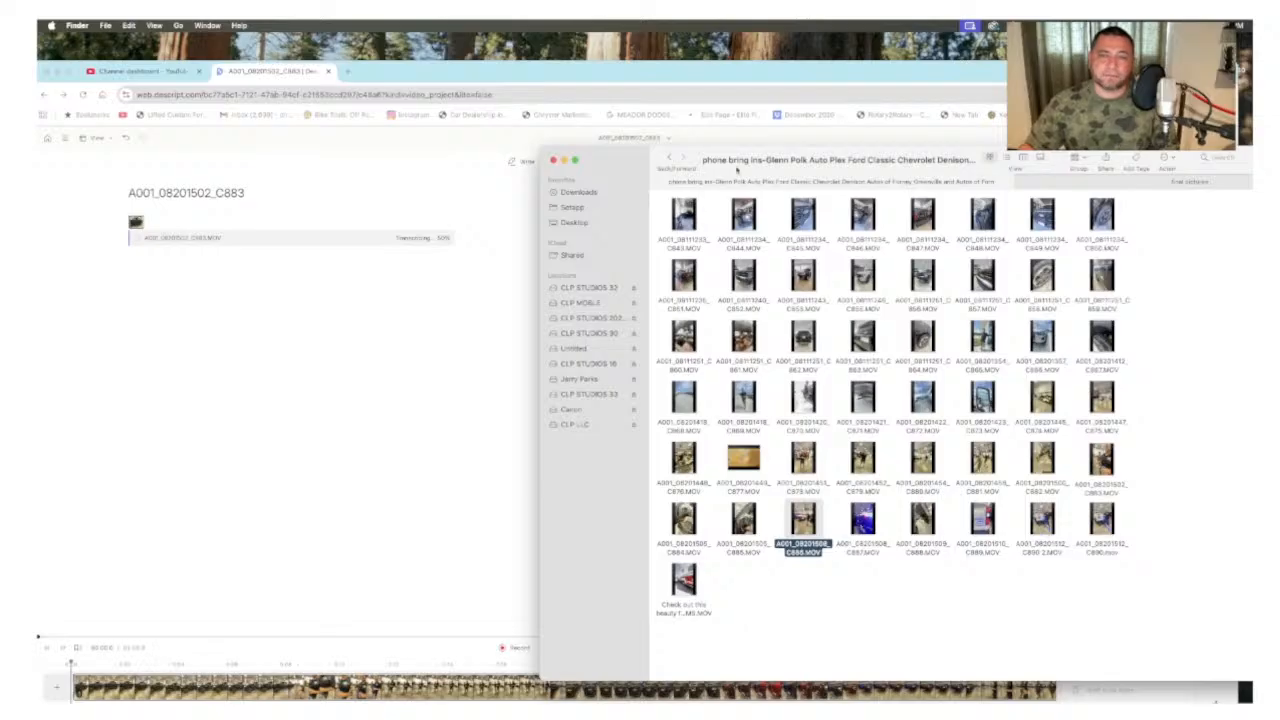
drag(737, 168, 1250, 168)
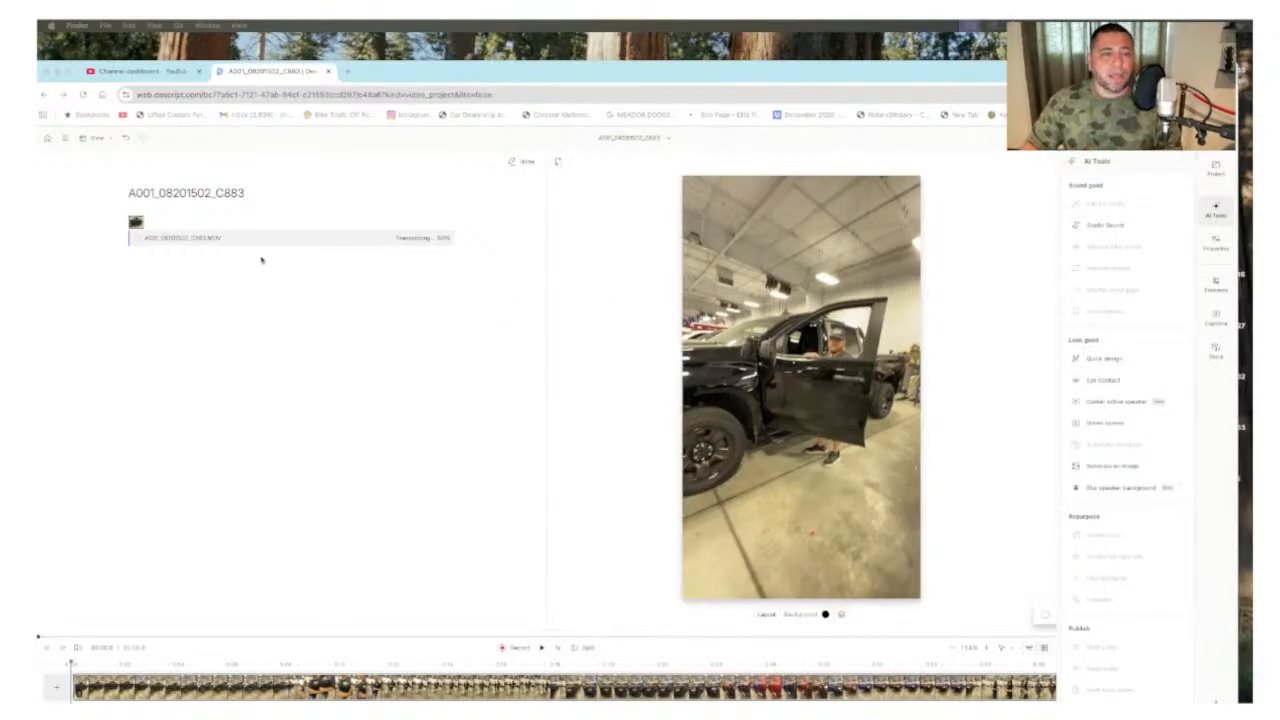
click(312, 308)
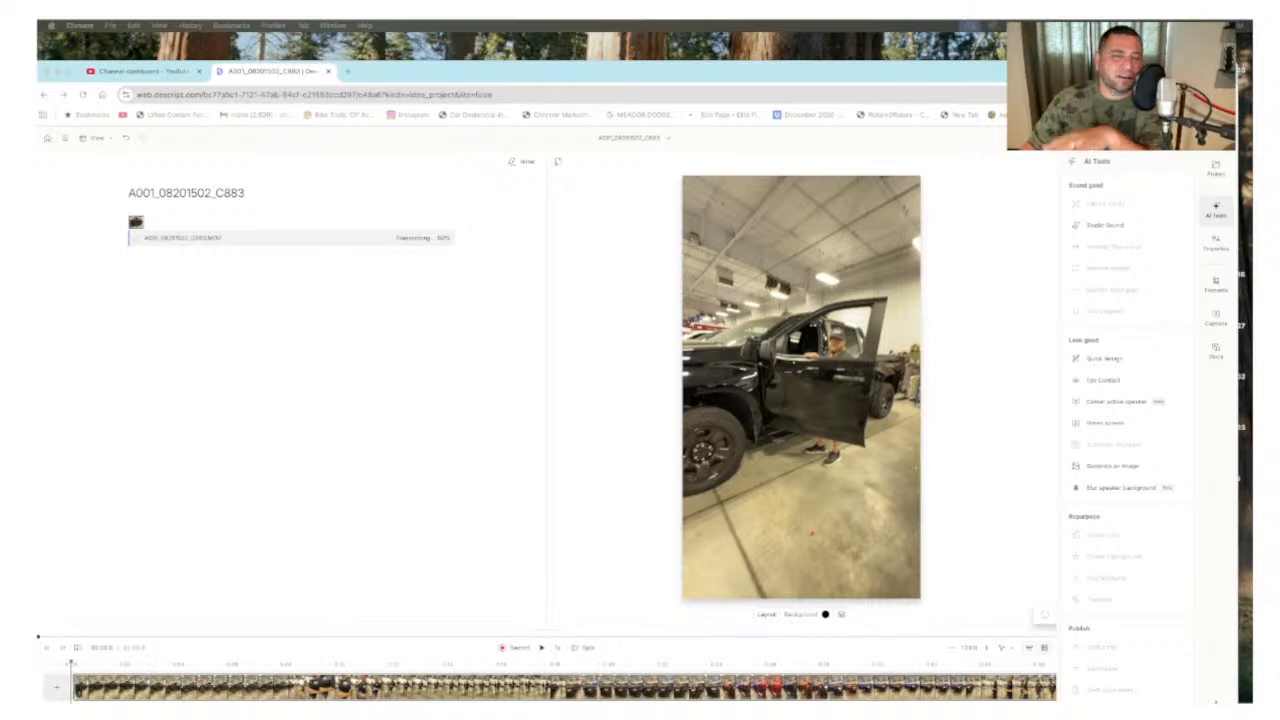
Step: Recheck clips C884 and C885 in Finder and add A001_08201505_C885.MOV to the script below the C883 clip
drag(1279, 158, 778, 158)
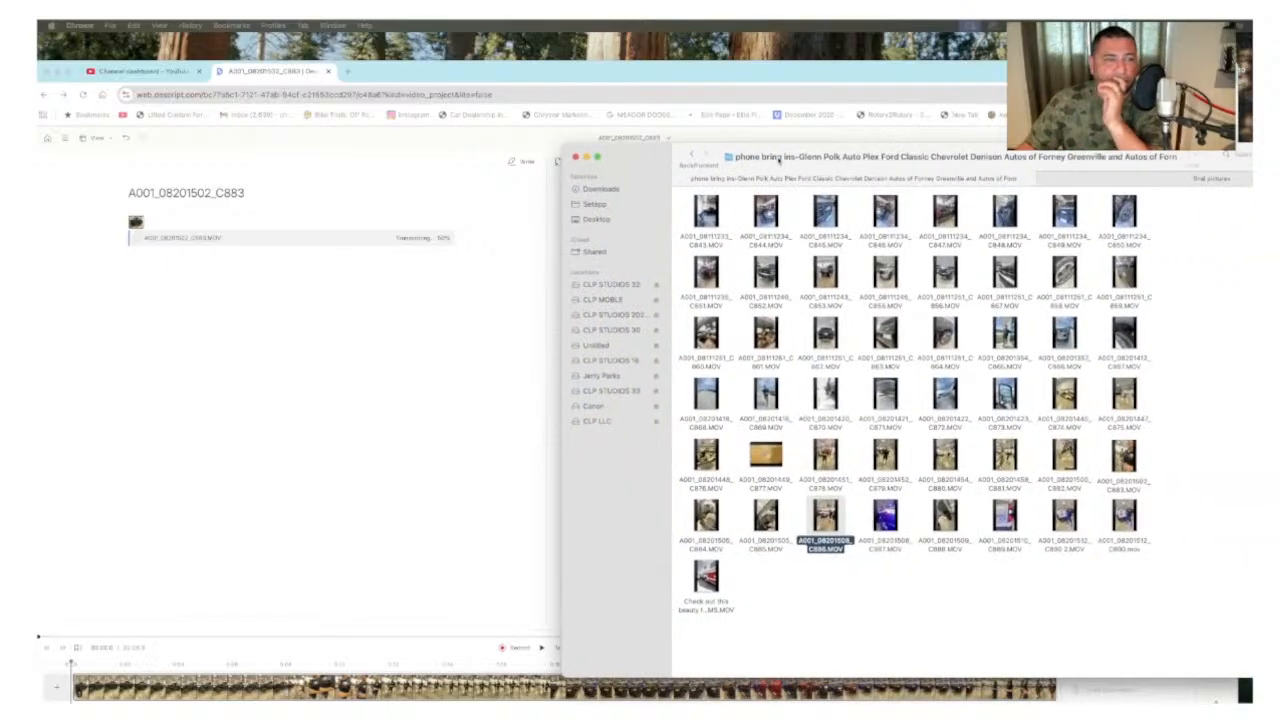
click(707, 529)
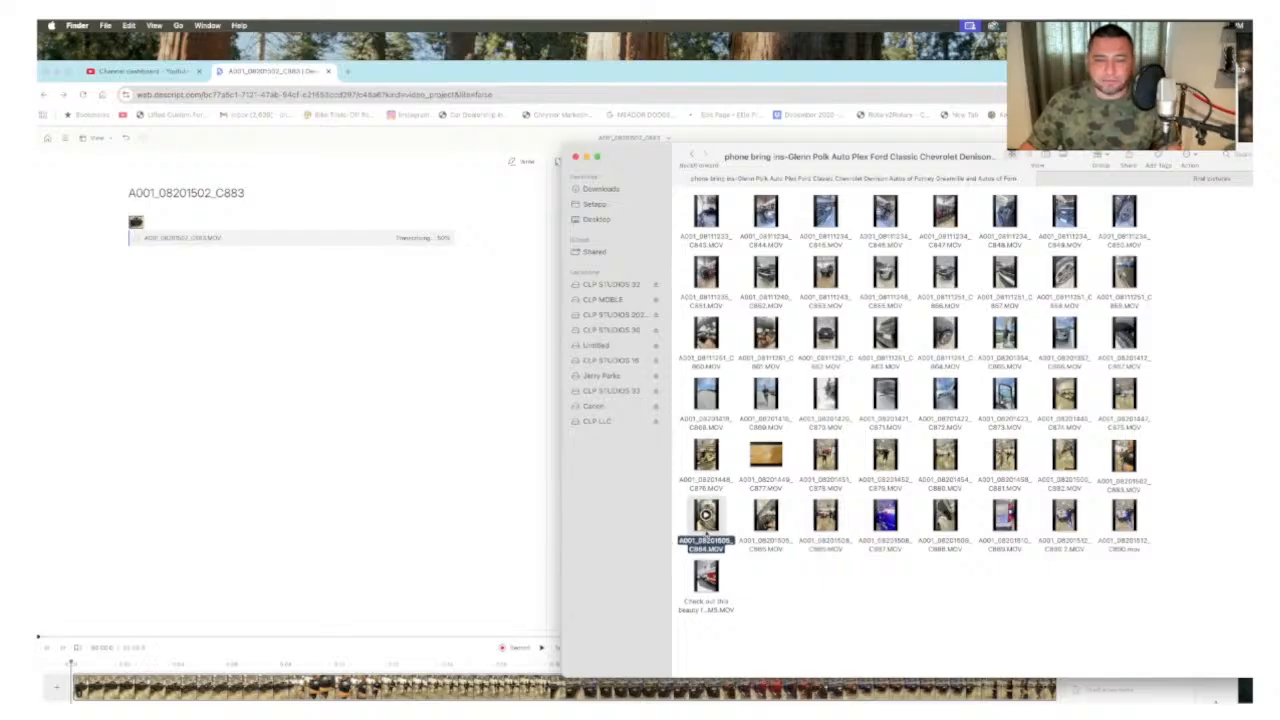
key(space)
key(space)
click(769, 513)
key(space)
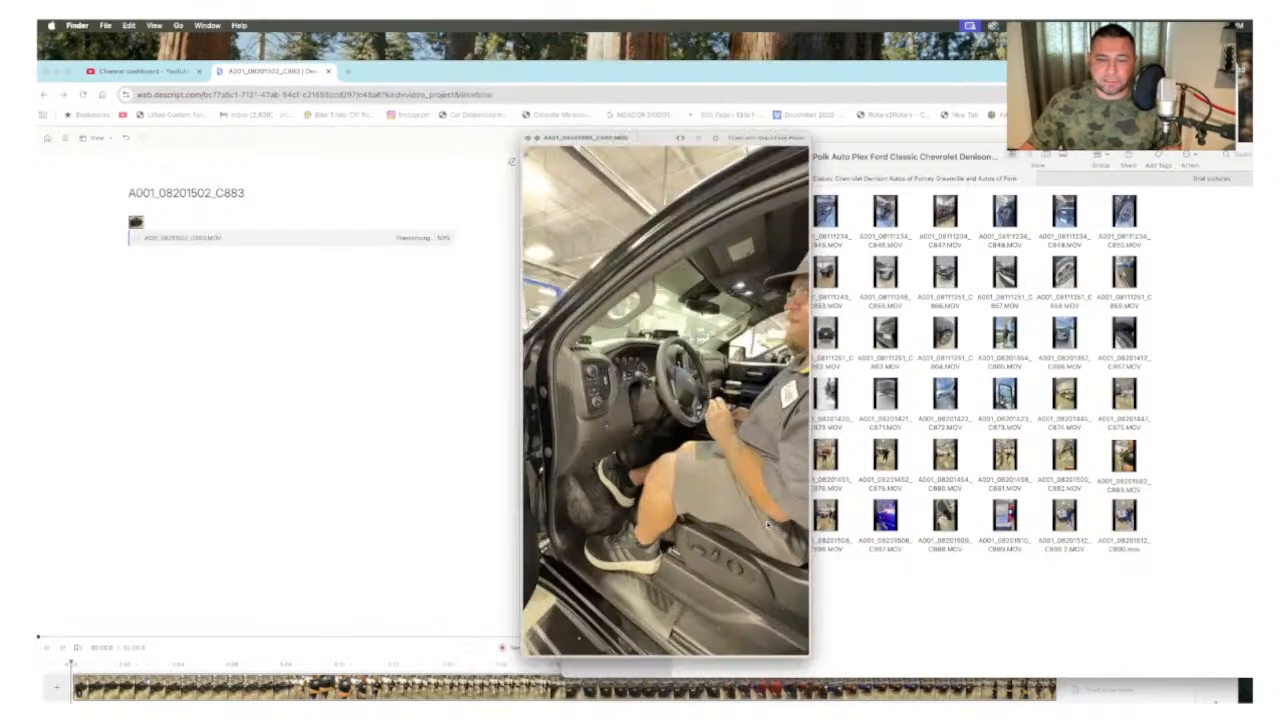
key(space)
drag(766, 515, 229, 328)
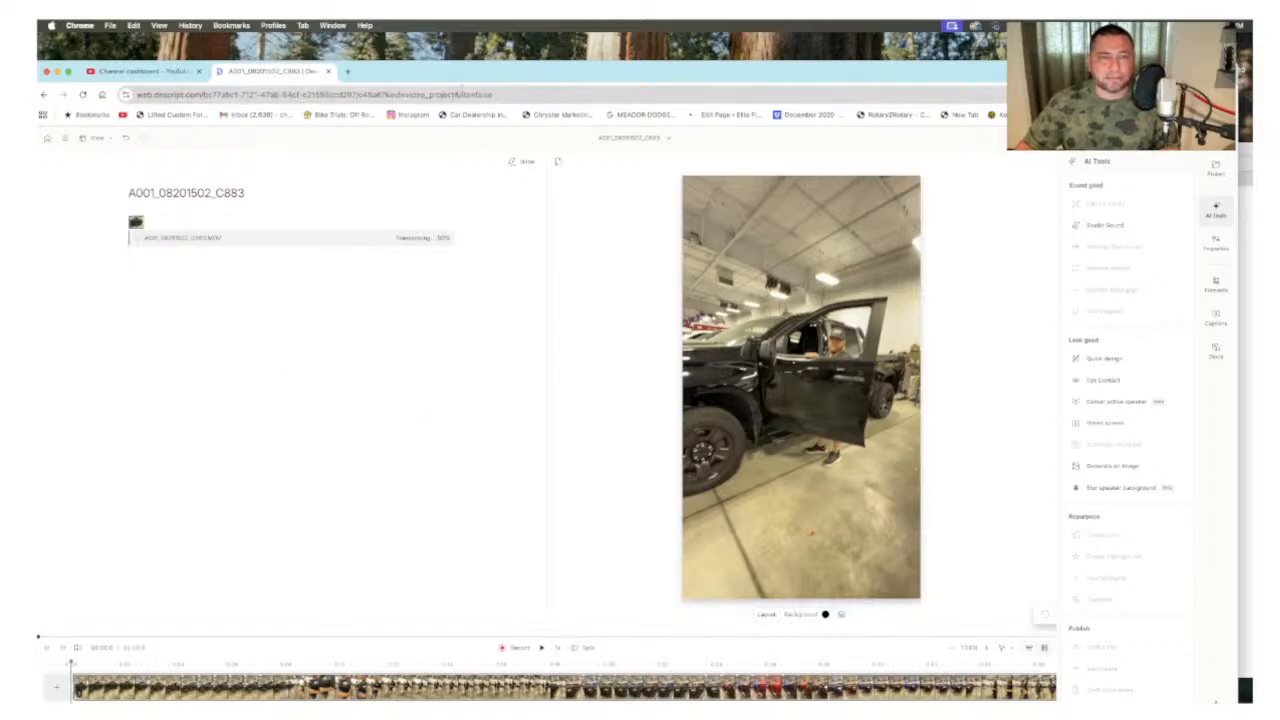
Step: Reposition the editor window and zoom out the timeline until both clips fit in view
drag(457, 71, 435, 44)
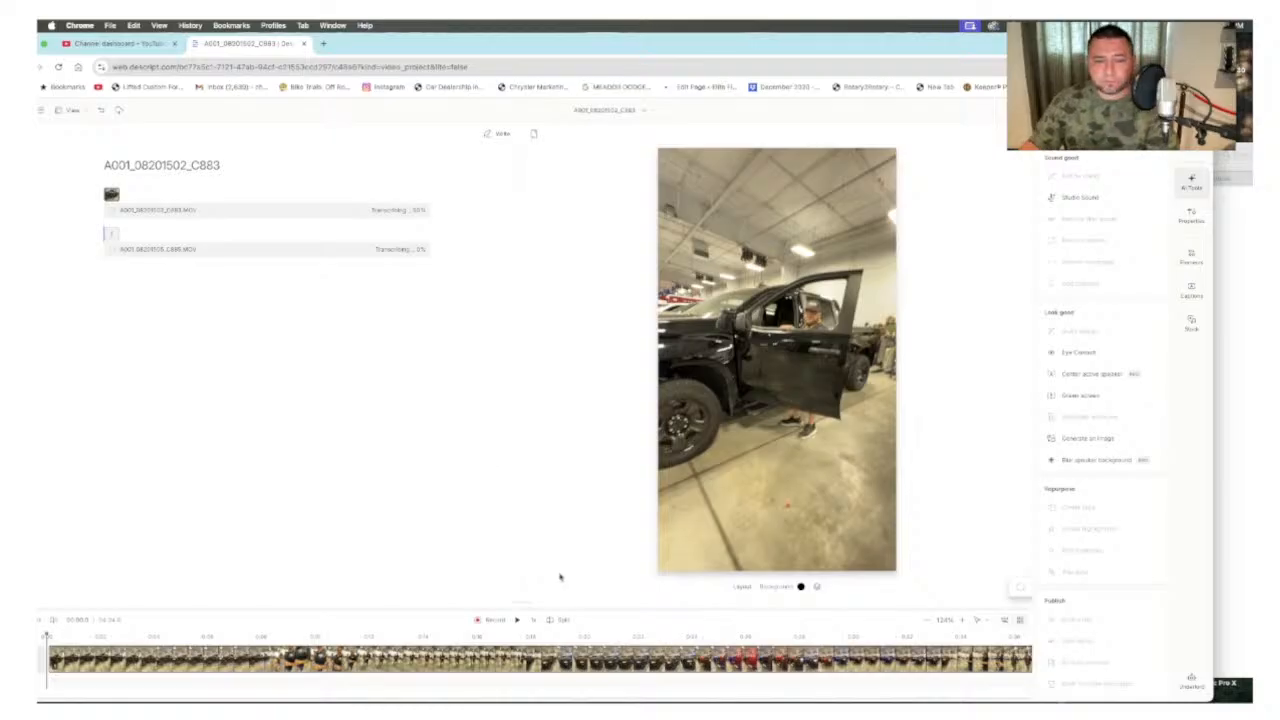
click(643, 661)
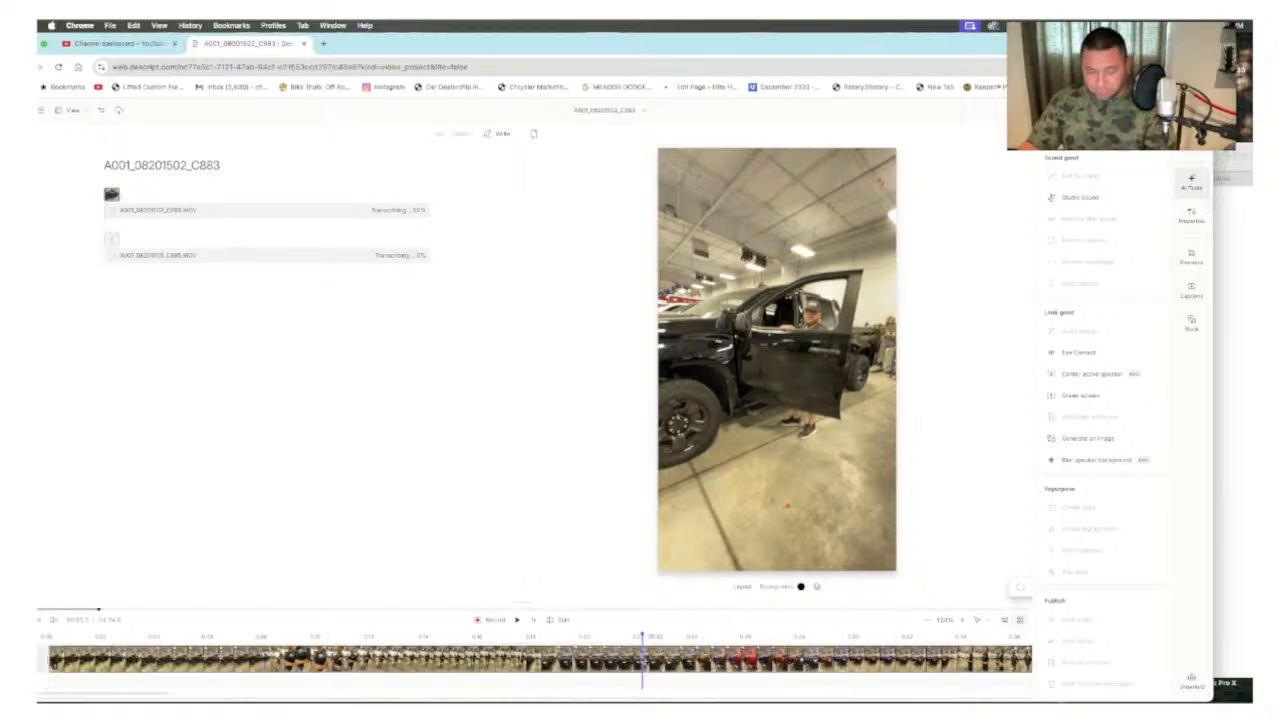
scroll(643, 661, down, 5)
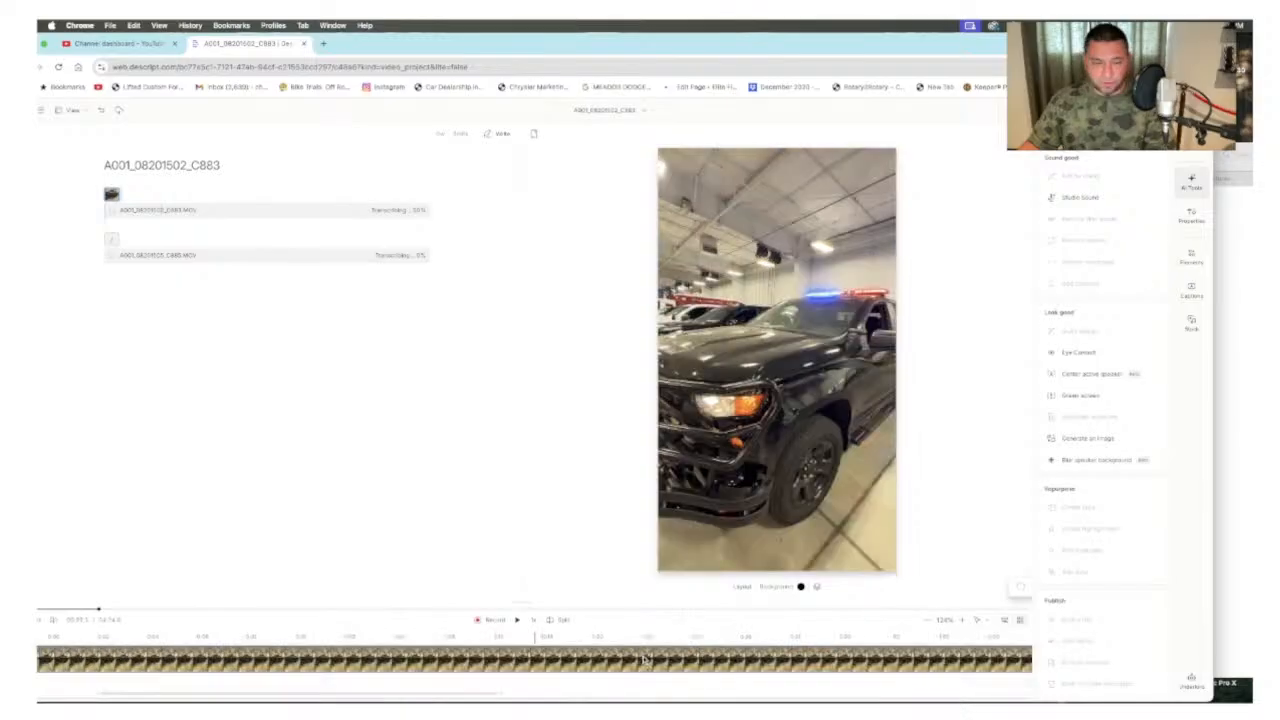
scroll(645, 660, down, 3)
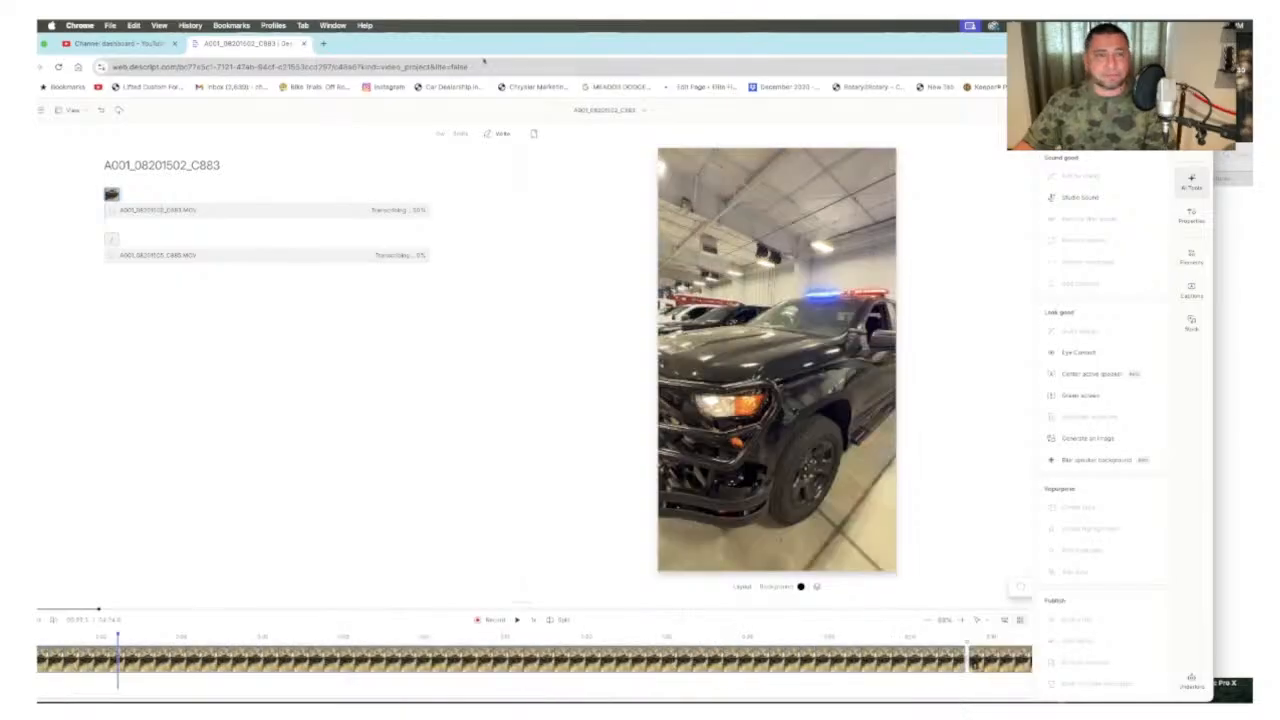
scroll(523, 650, down, 2)
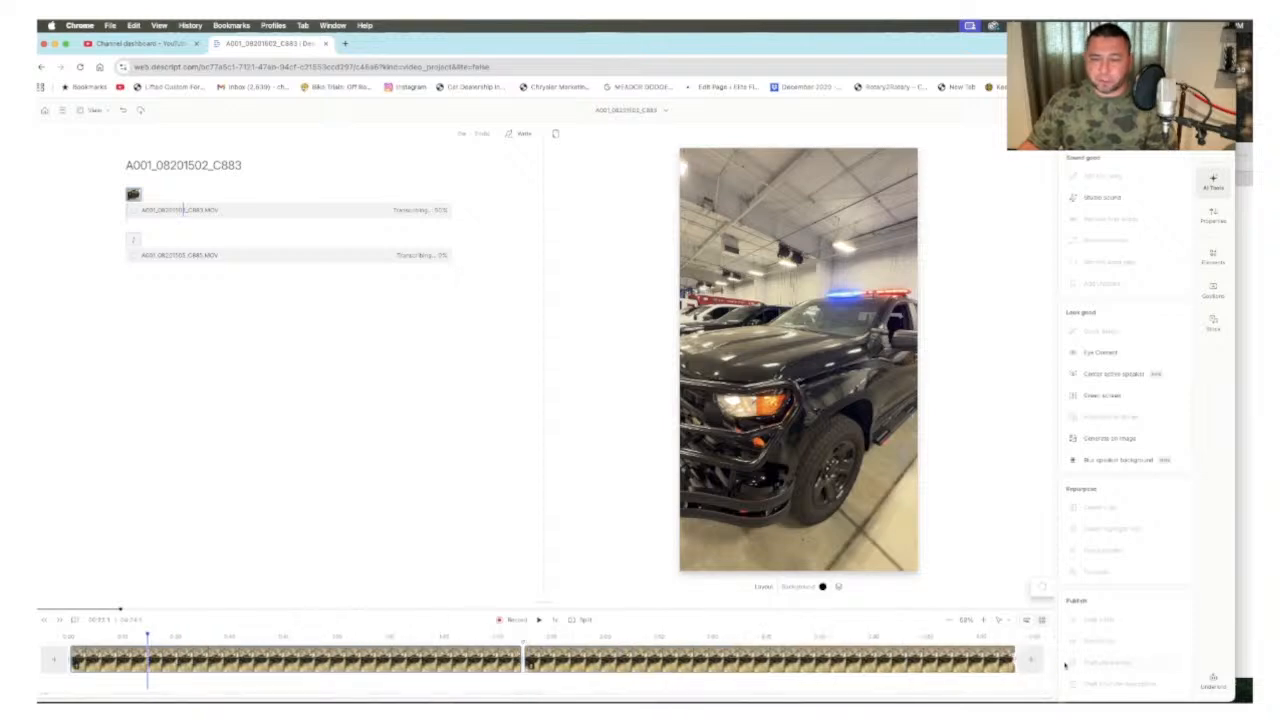
Step: Check the end of the timeline, return the playhead to the start and play the transcribed footage
click(1015, 637)
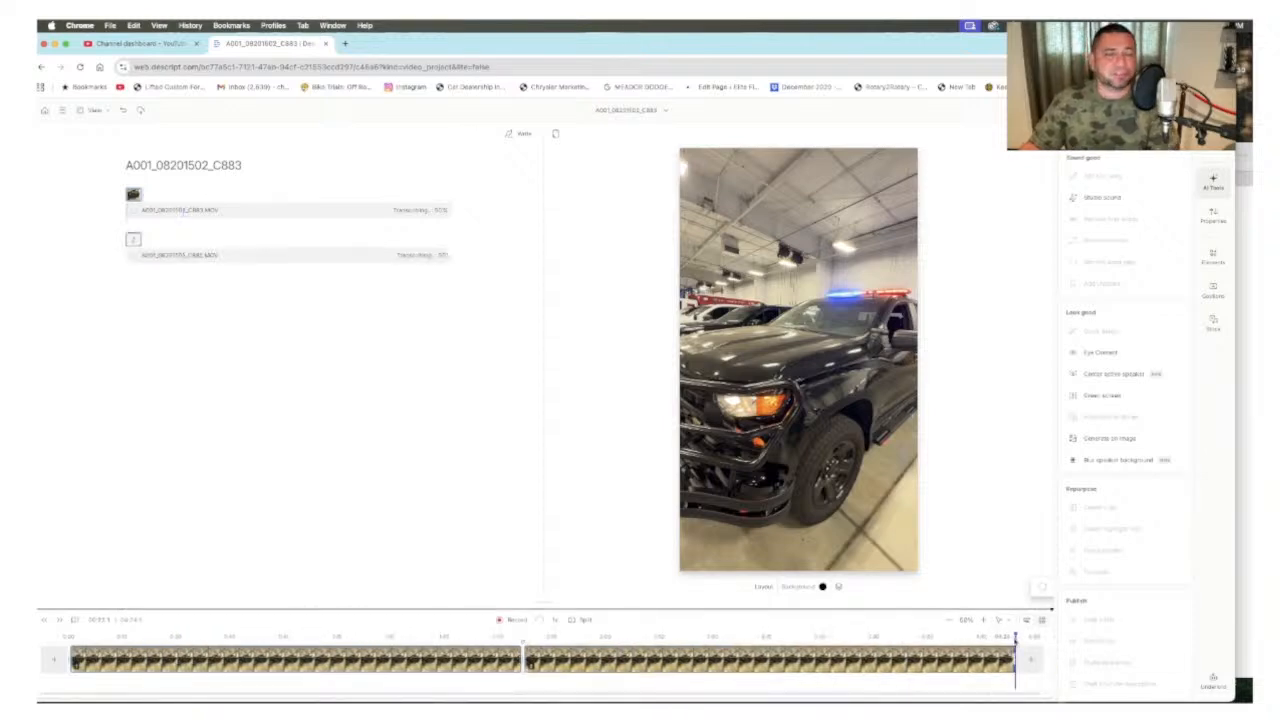
drag(1015, 637, 72, 634)
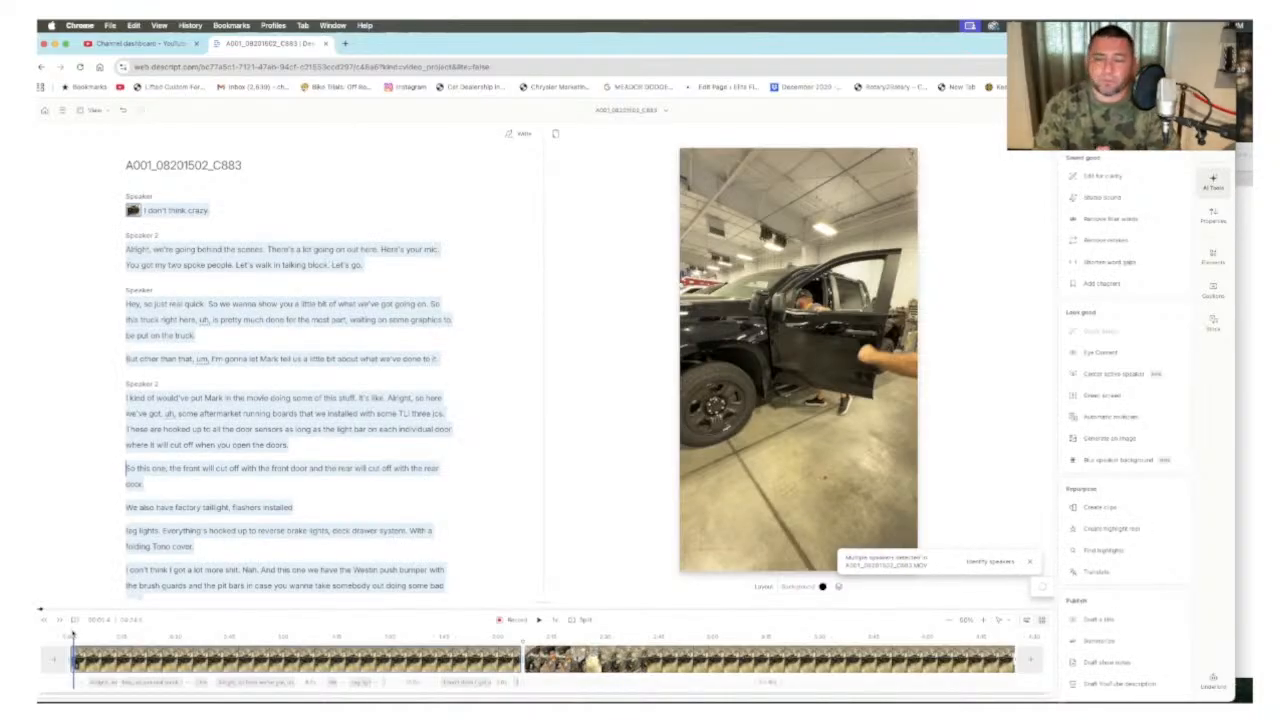
click(540, 620)
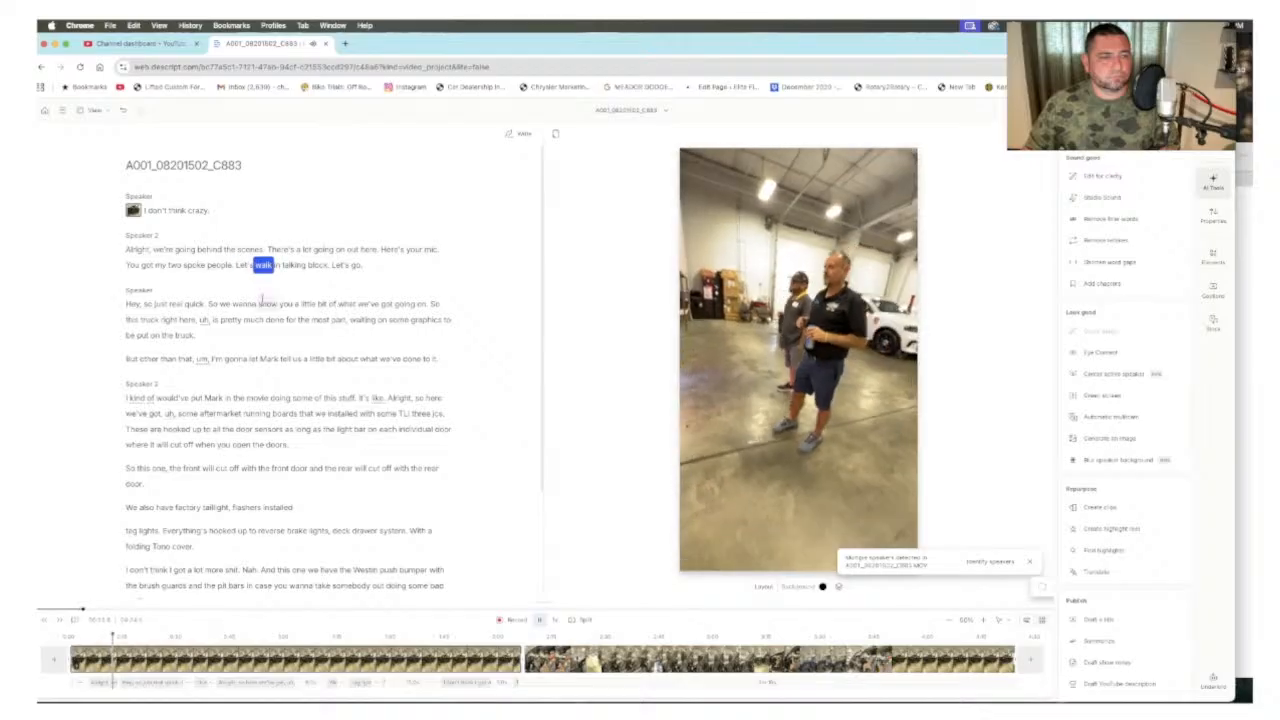
Step: Delete Speaker 2's opening paragraph starting "Alright, we're going behind the scenes" and resume playback
triple_click(124, 248)
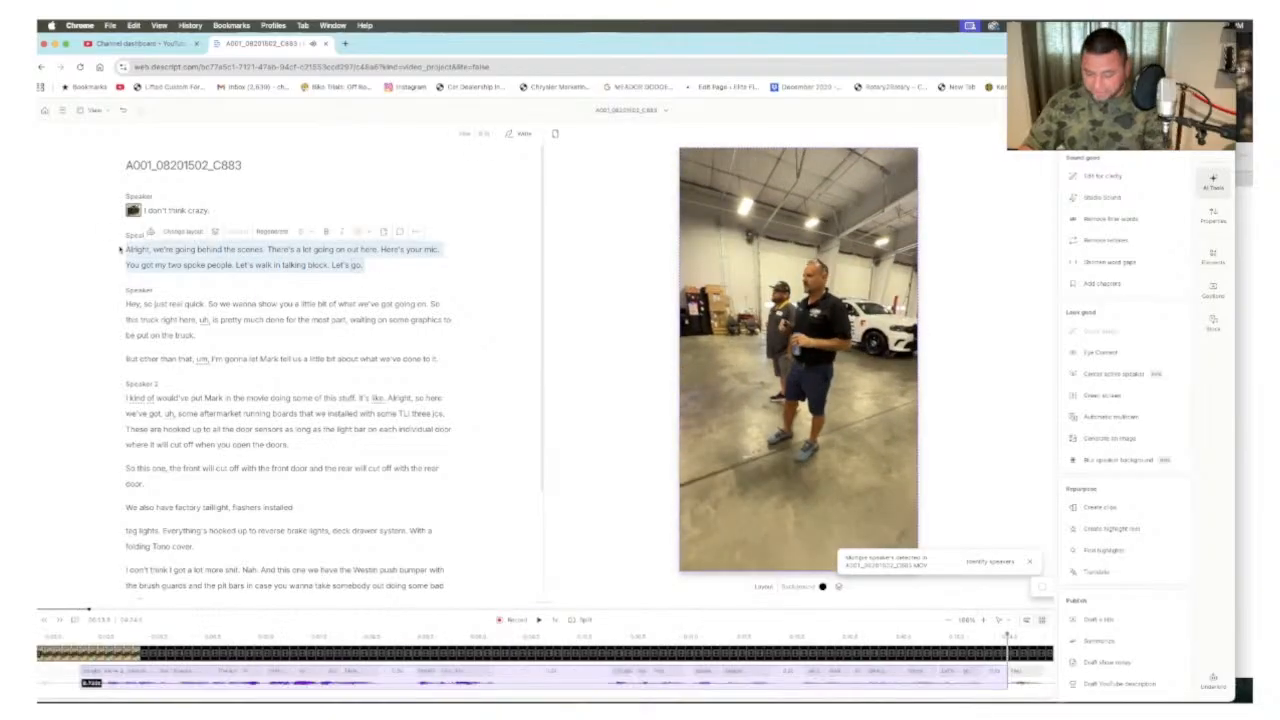
key(BackSpace)
key(space)
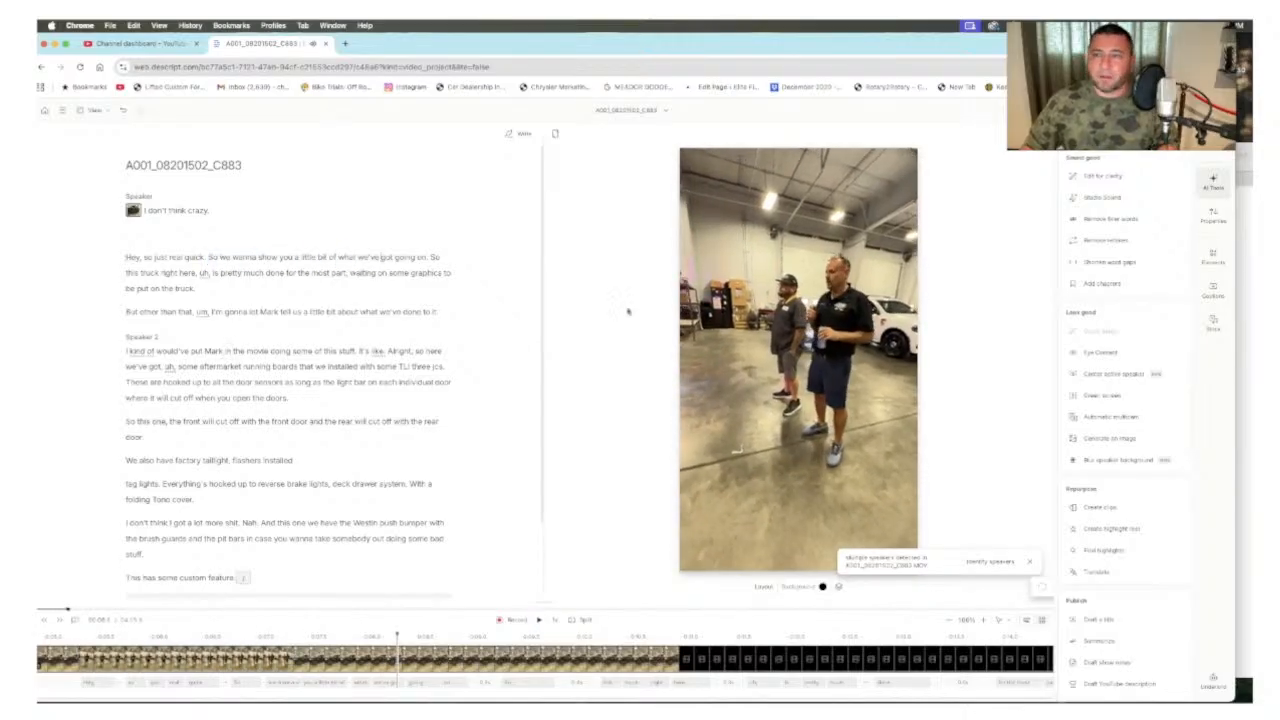
Step: Find all filler words in the composition and remove every one of them
click(1105, 218)
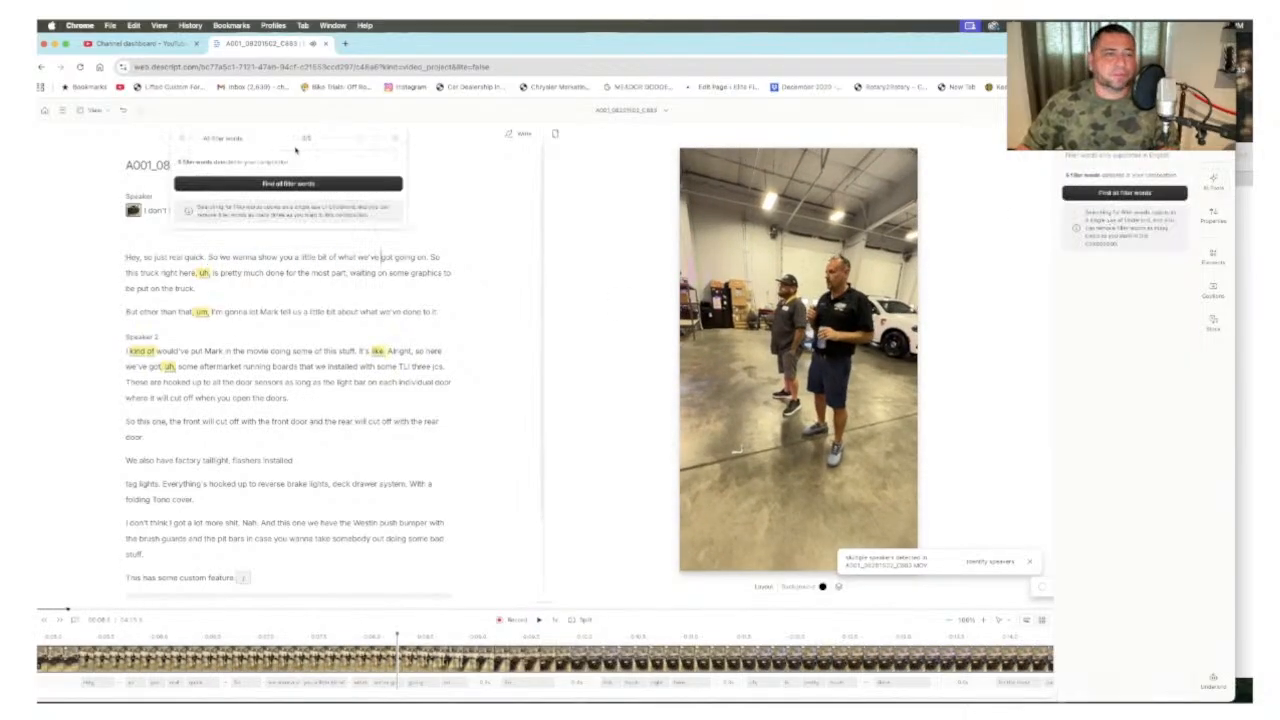
click(291, 185)
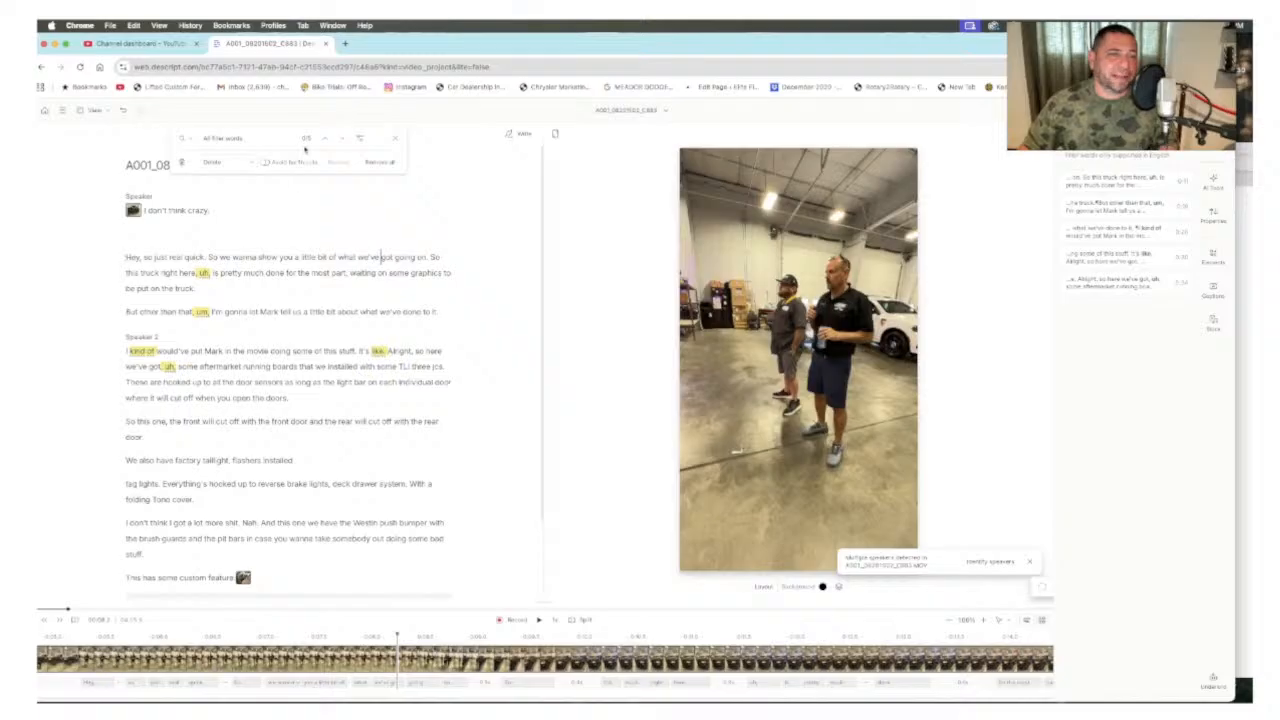
click(380, 162)
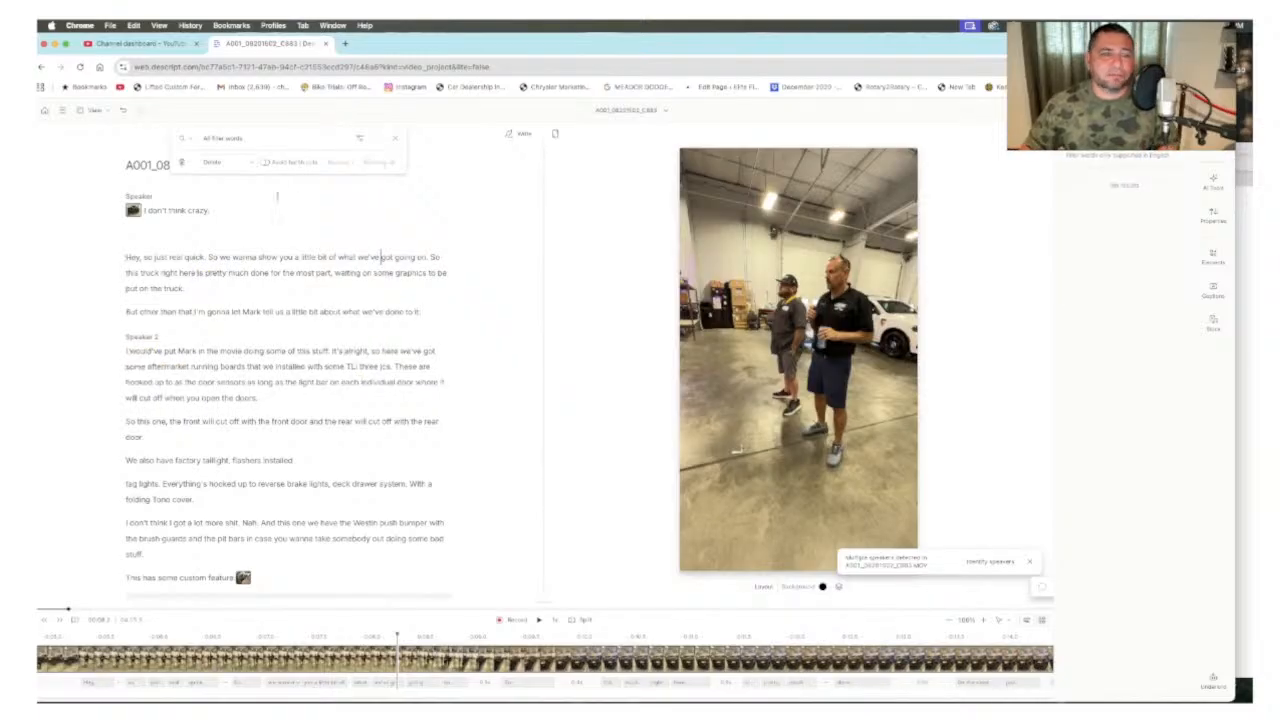
Step: Play the script from "Hey, so just real quick" and shorten the pause after "what we've done to it"
click(130, 257)
key(space)
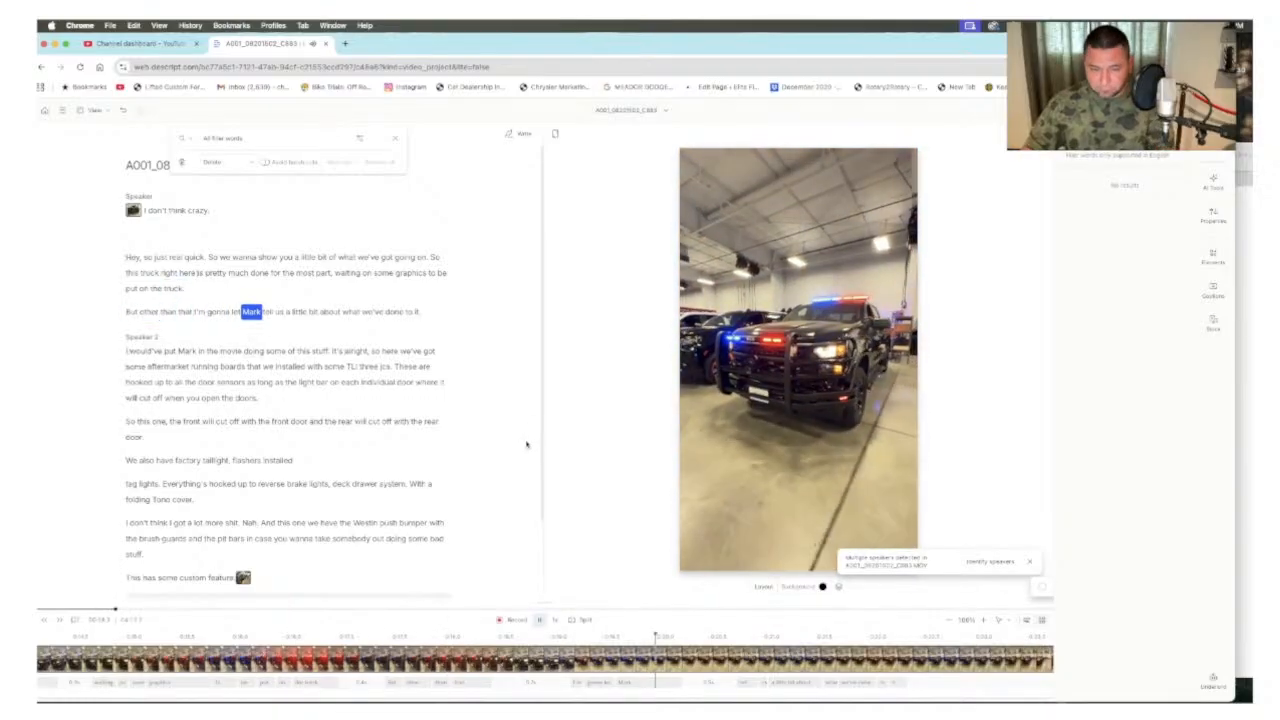
key(super+minus)
key(super+minus)
key(super+minus)
key(super+minus)
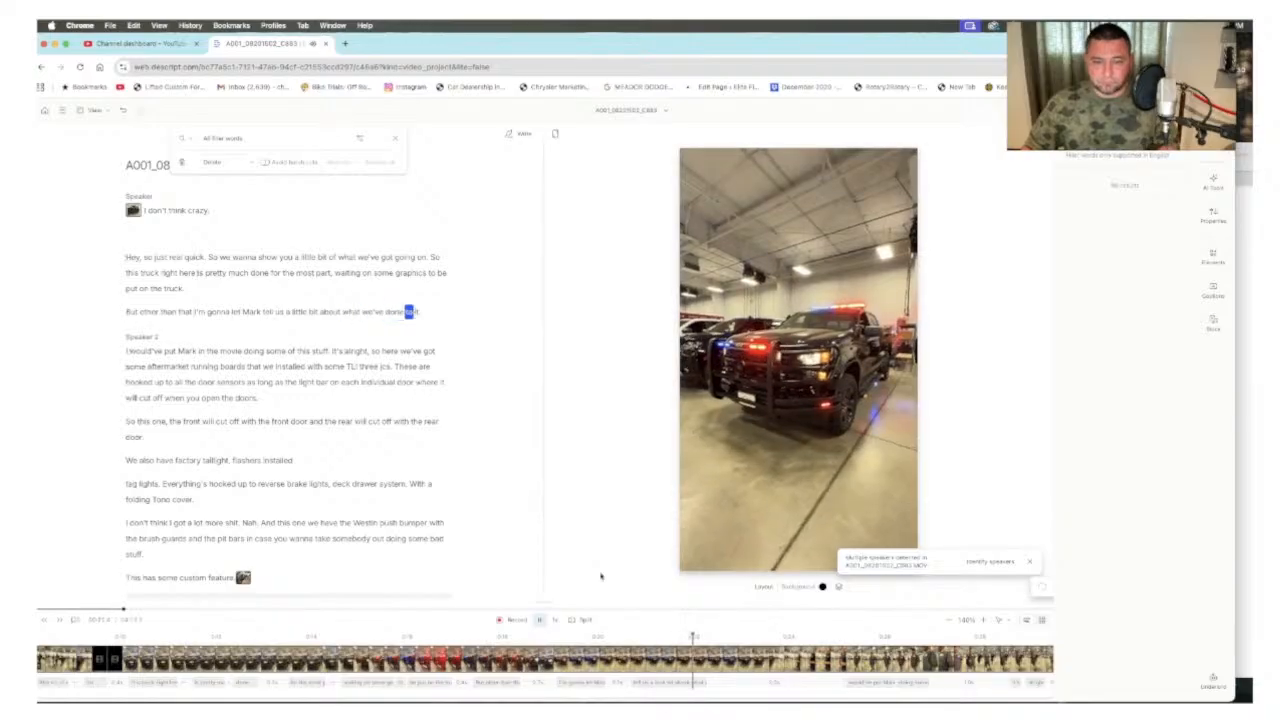
click(719, 683)
key(space)
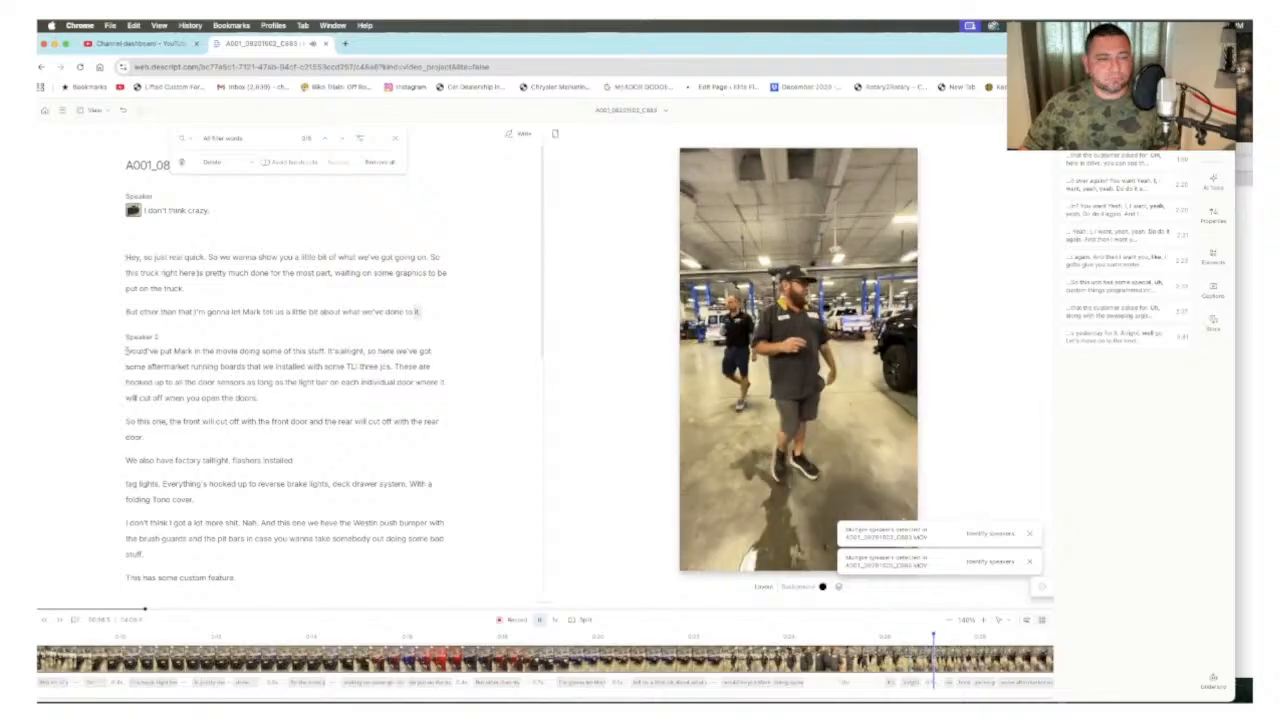
Step: Delete Speaker 2's remarks before "So here we've got some aftermarket running boards" and continue playing
key(space)
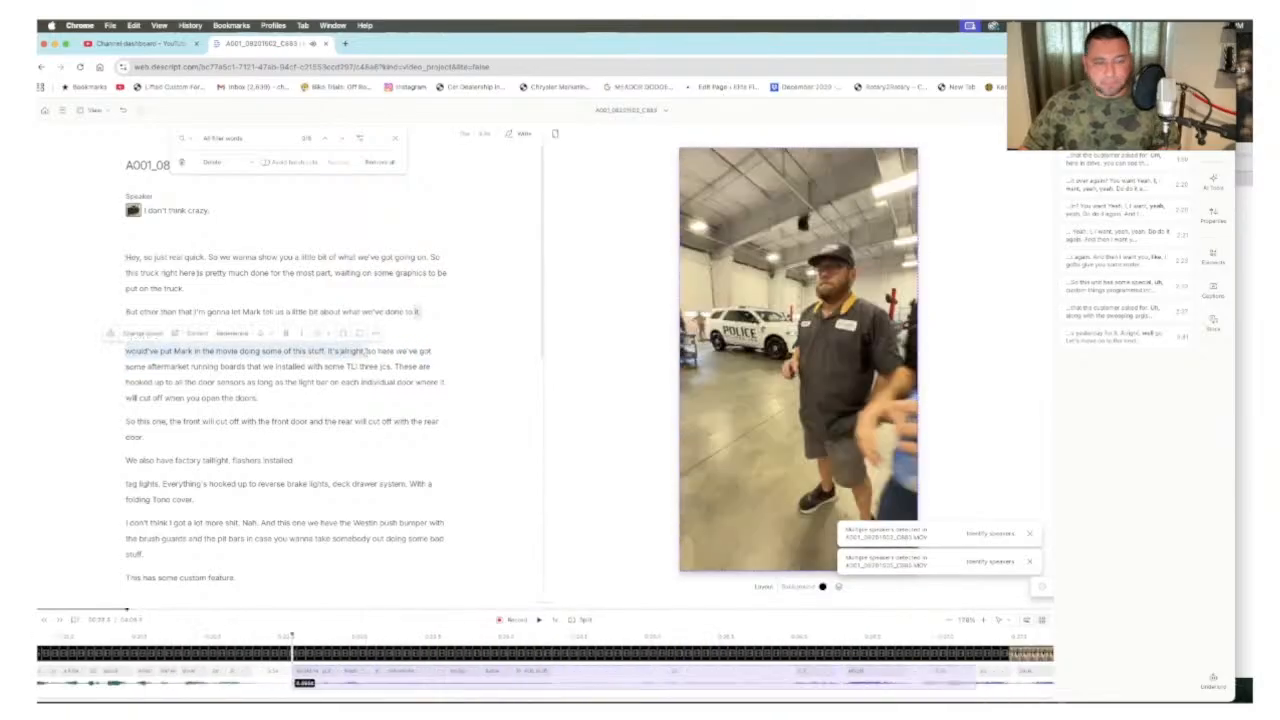
key(BackSpace)
key(space)
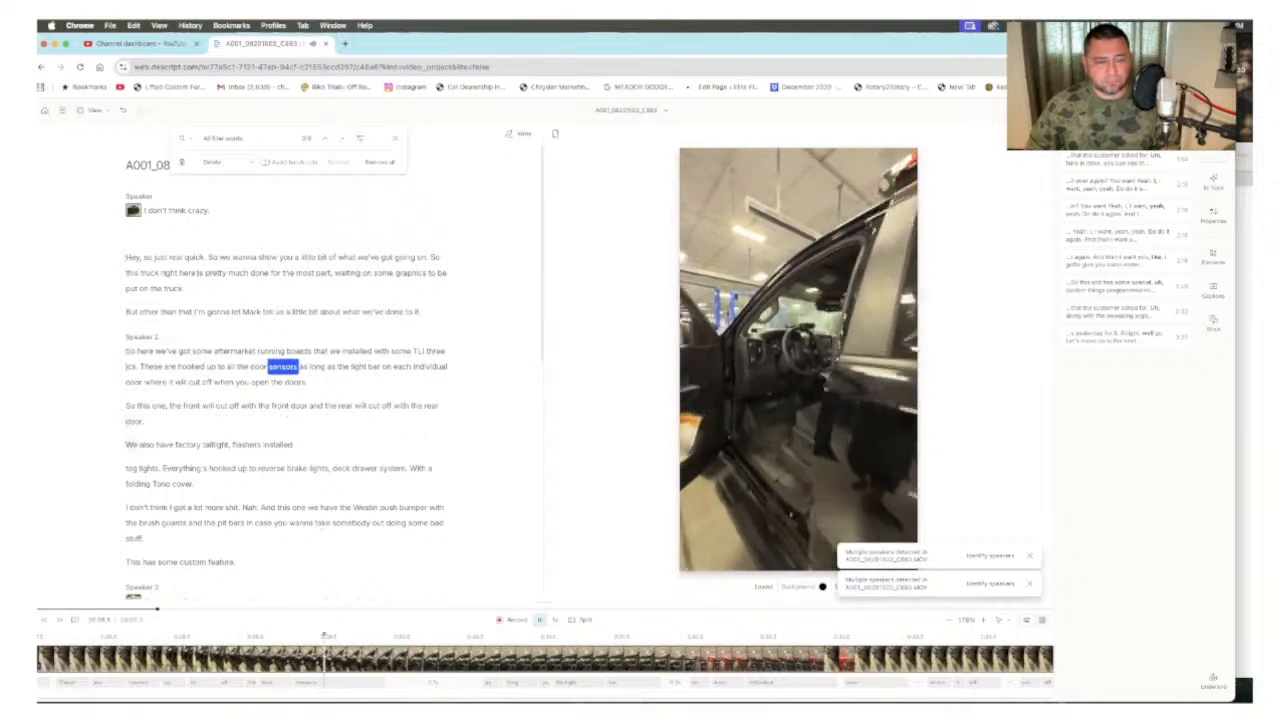
Step: Shorten the pauses around the door-sensor lines and close the gap between "front door" and "and the rear"
key(space)
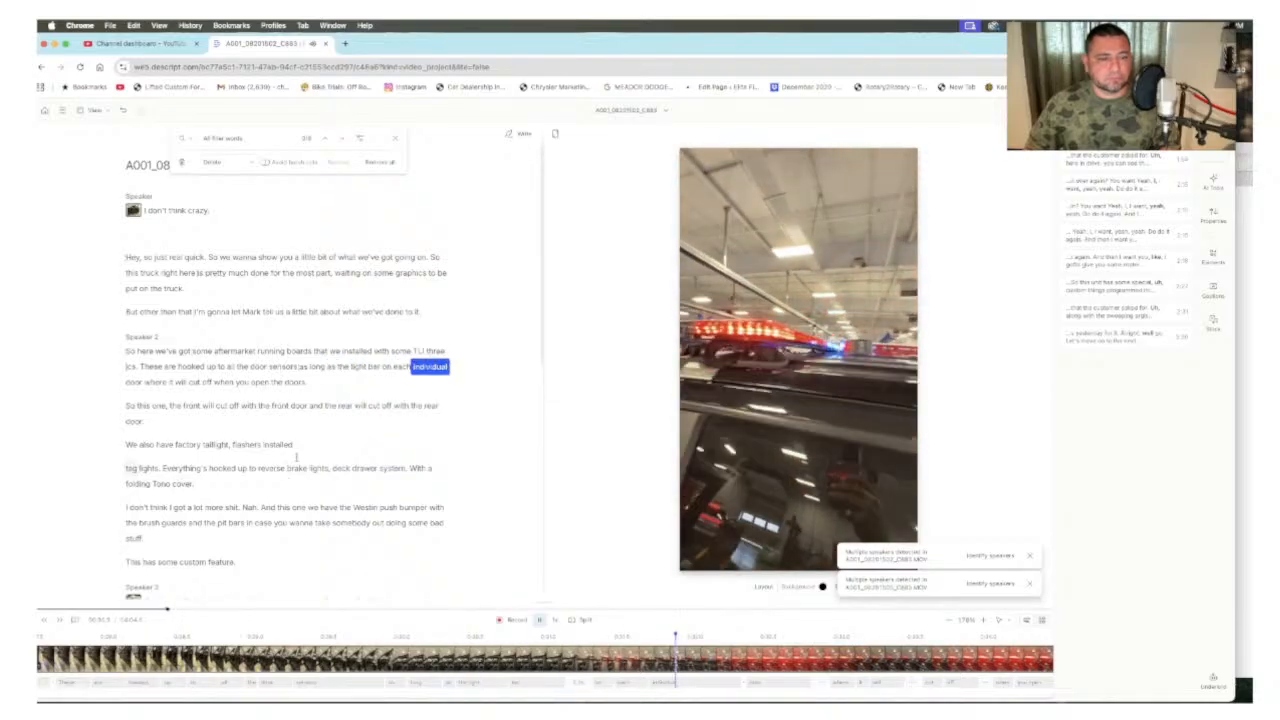
scroll(296, 457, down, 2)
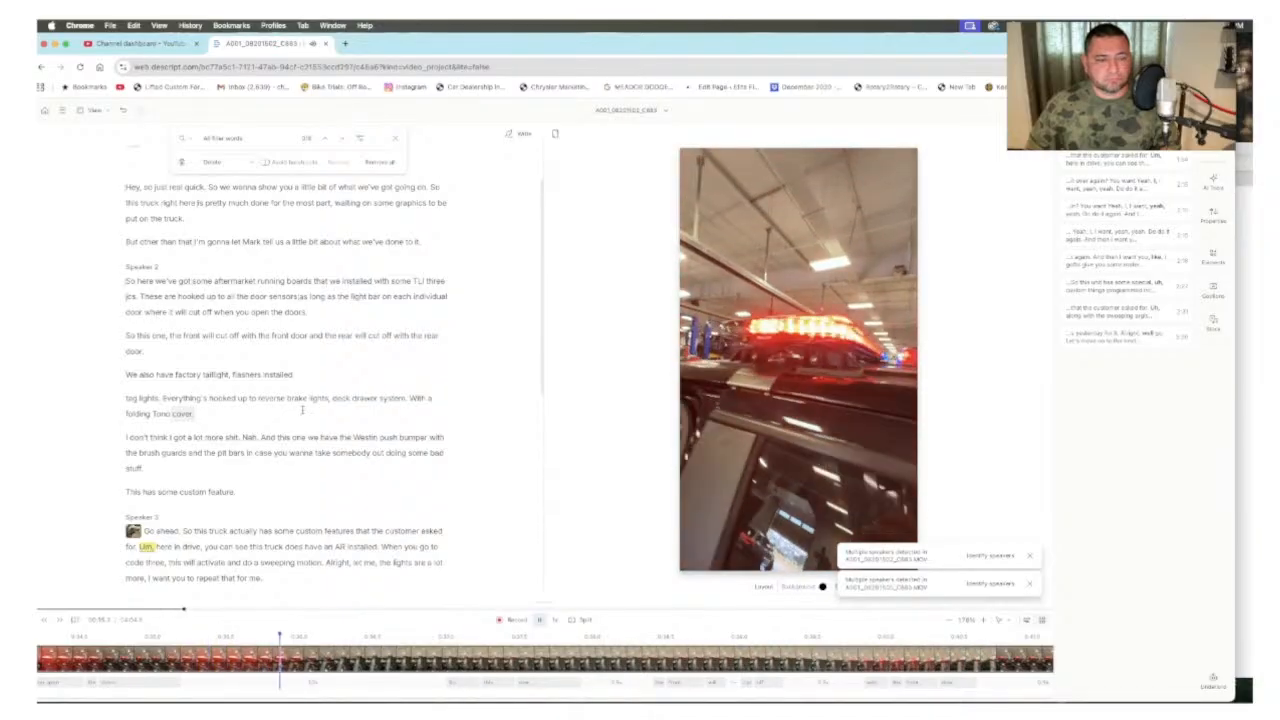
click(413, 296)
click(186, 683)
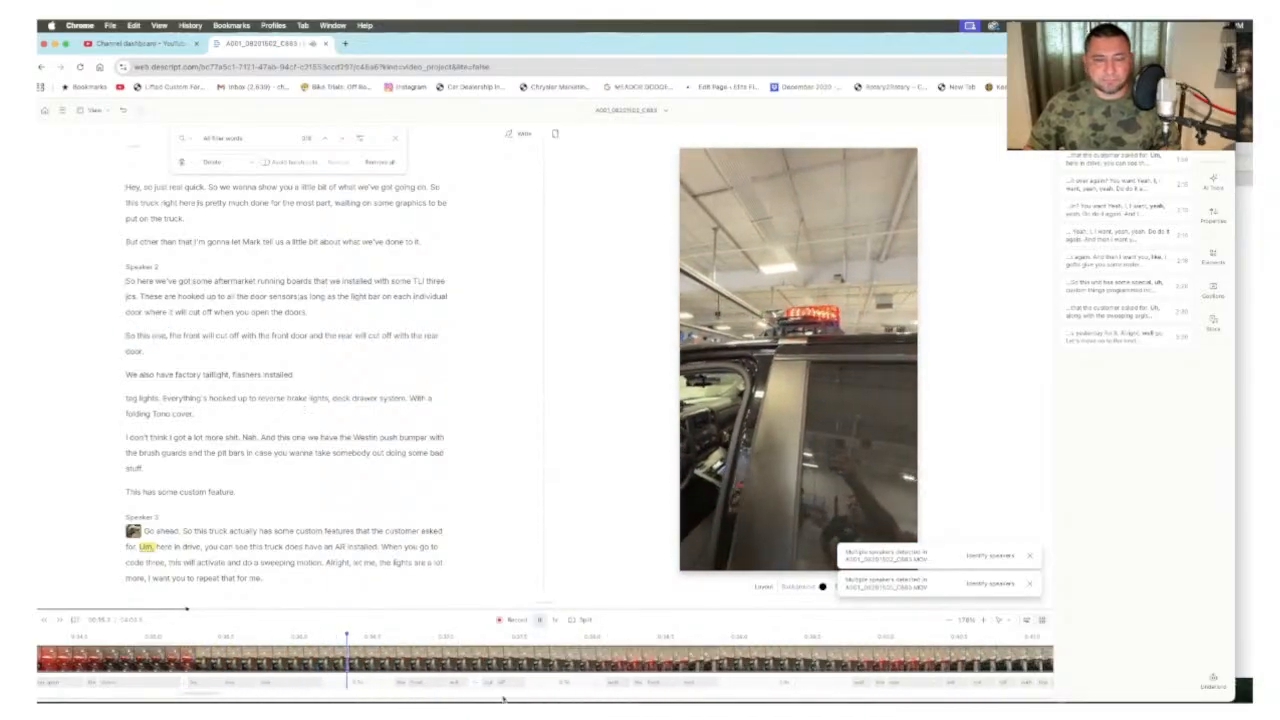
click(326, 684)
drag(677, 692, 753, 690)
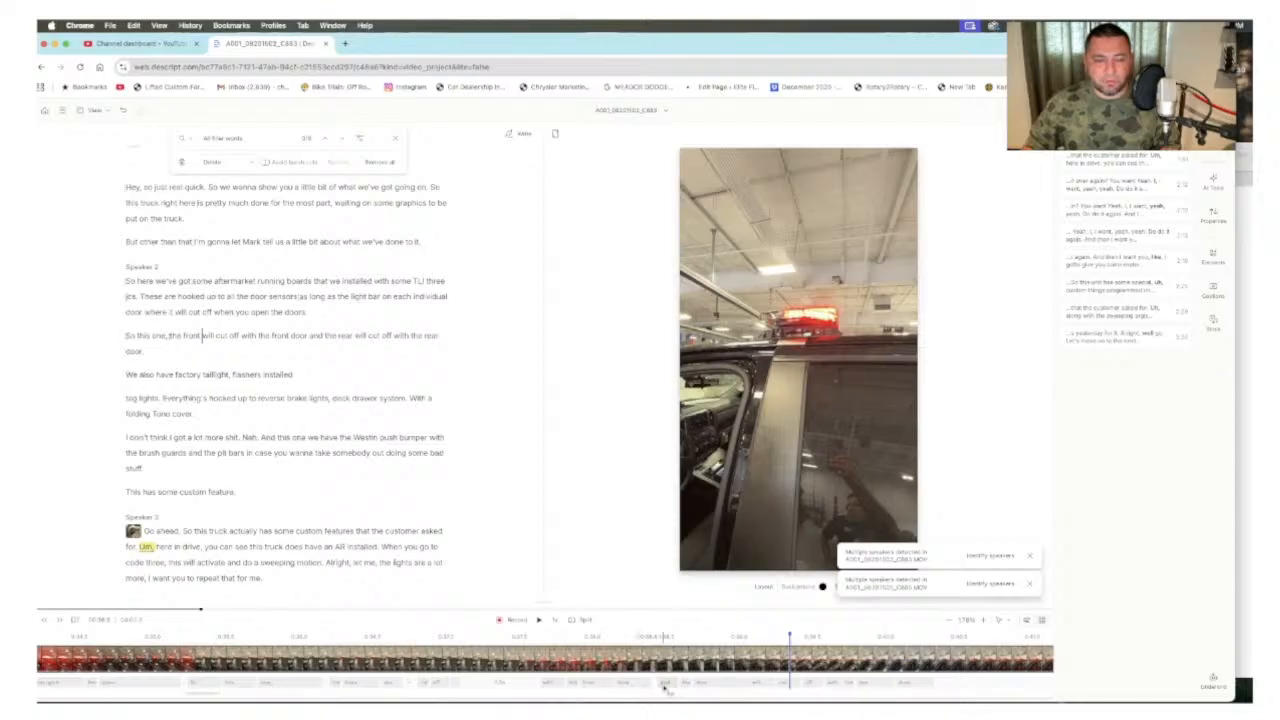
Step: Close the long silent gap before "We also have factory taillight" and play back the join
scroll(664, 686, right, 8)
click(110, 658)
key(space)
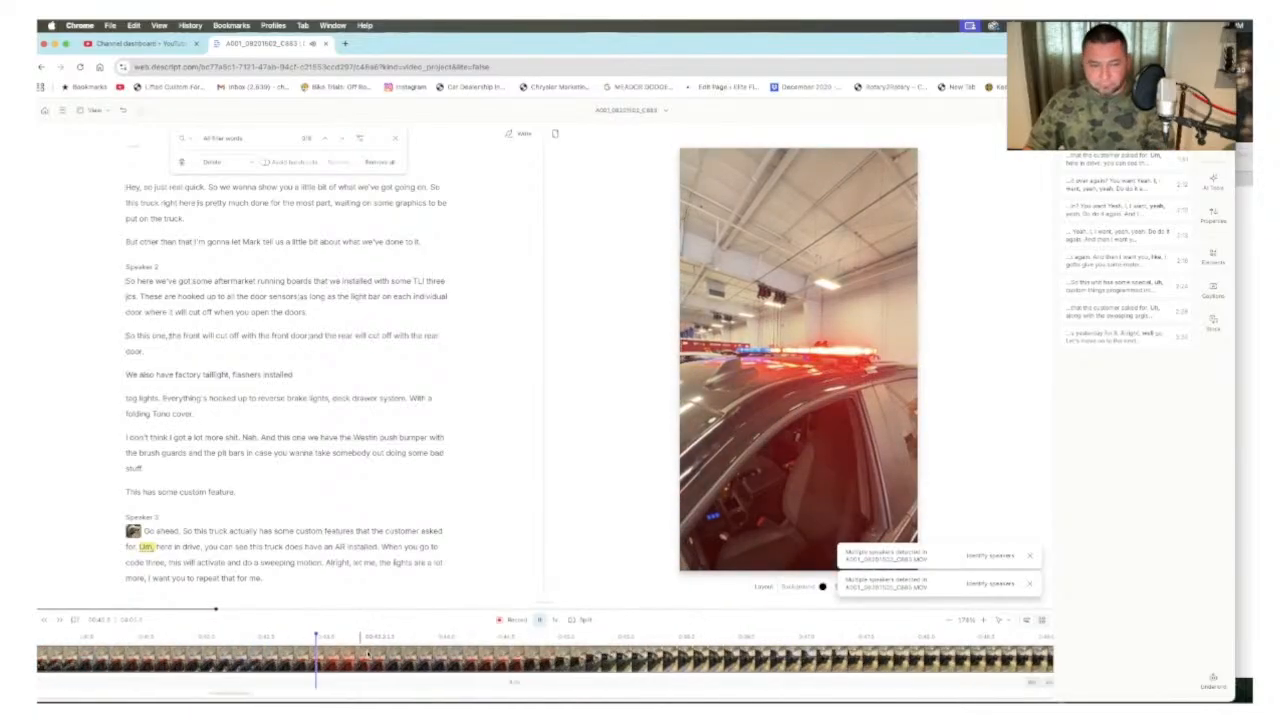
scroll(368, 655, down, 5)
scroll(368, 655, left, 4)
key(space)
drag(704, 685, 331, 687)
click(309, 637)
key(space)
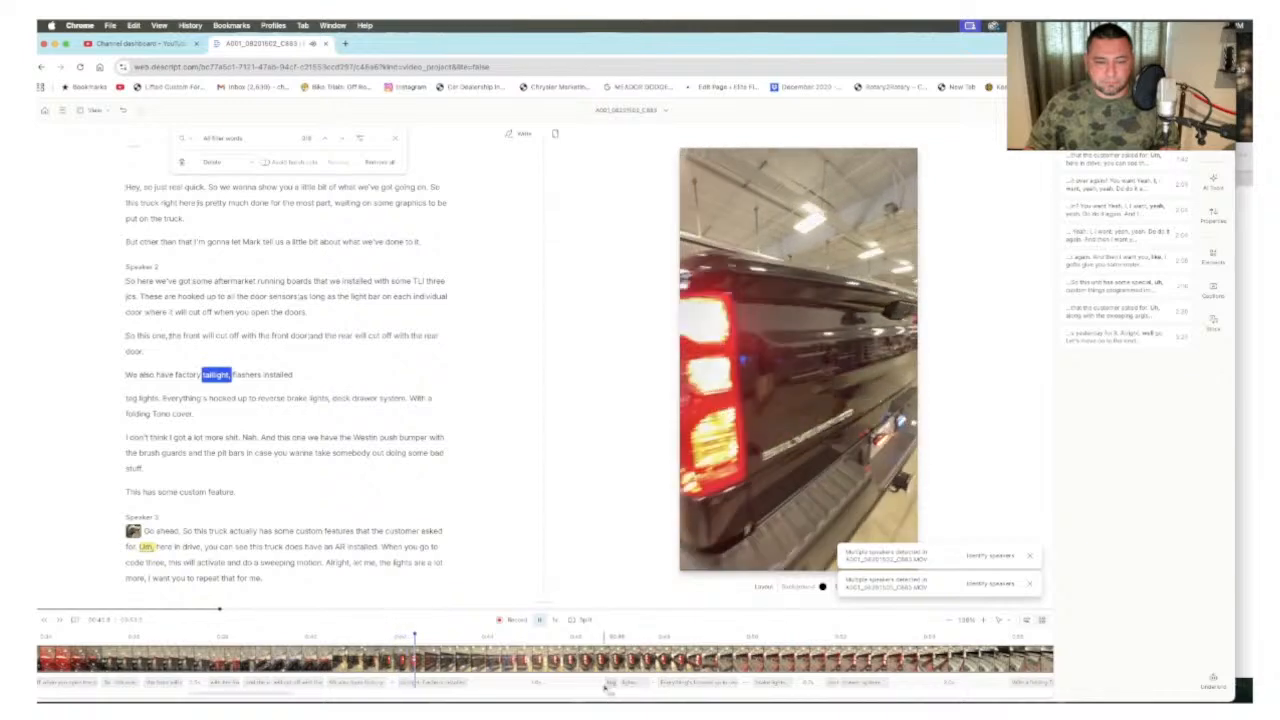
Step: Close the gap before "tag lights", replay the join, and shorten the pause before "With a folding Tono cover"
drag(608, 685, 474, 688)
key(space)
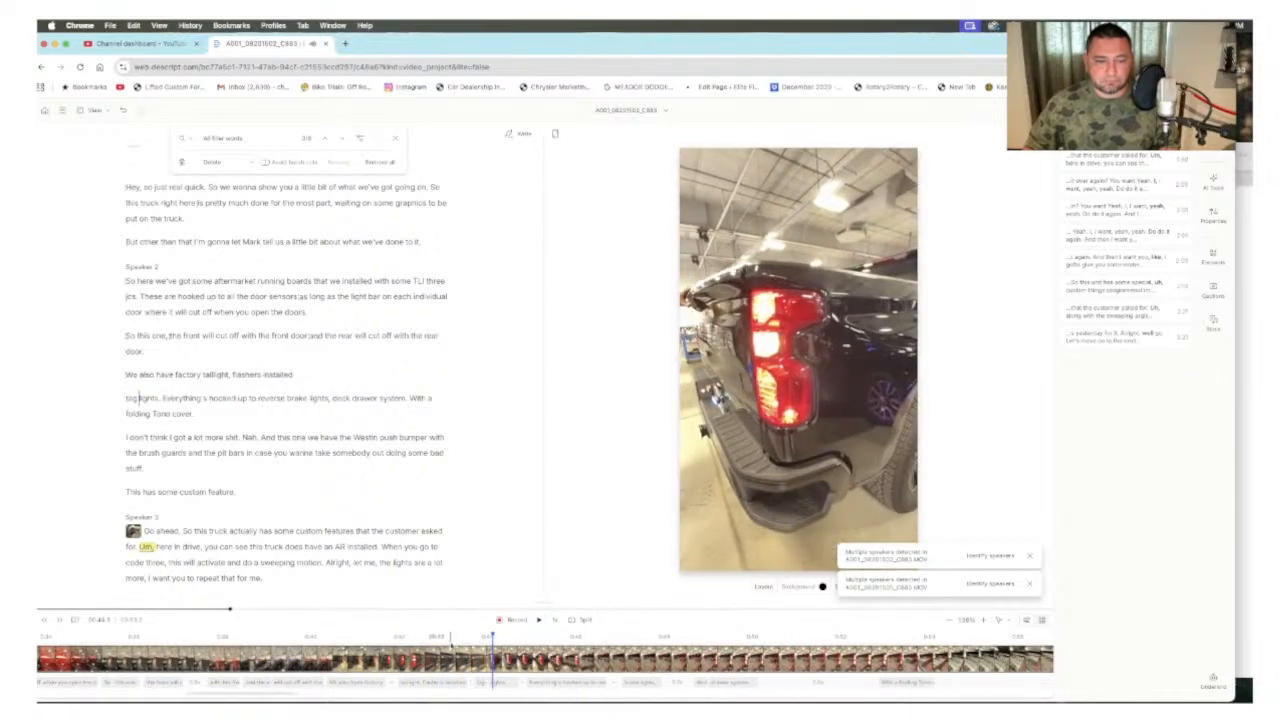
click(450, 638)
key(space)
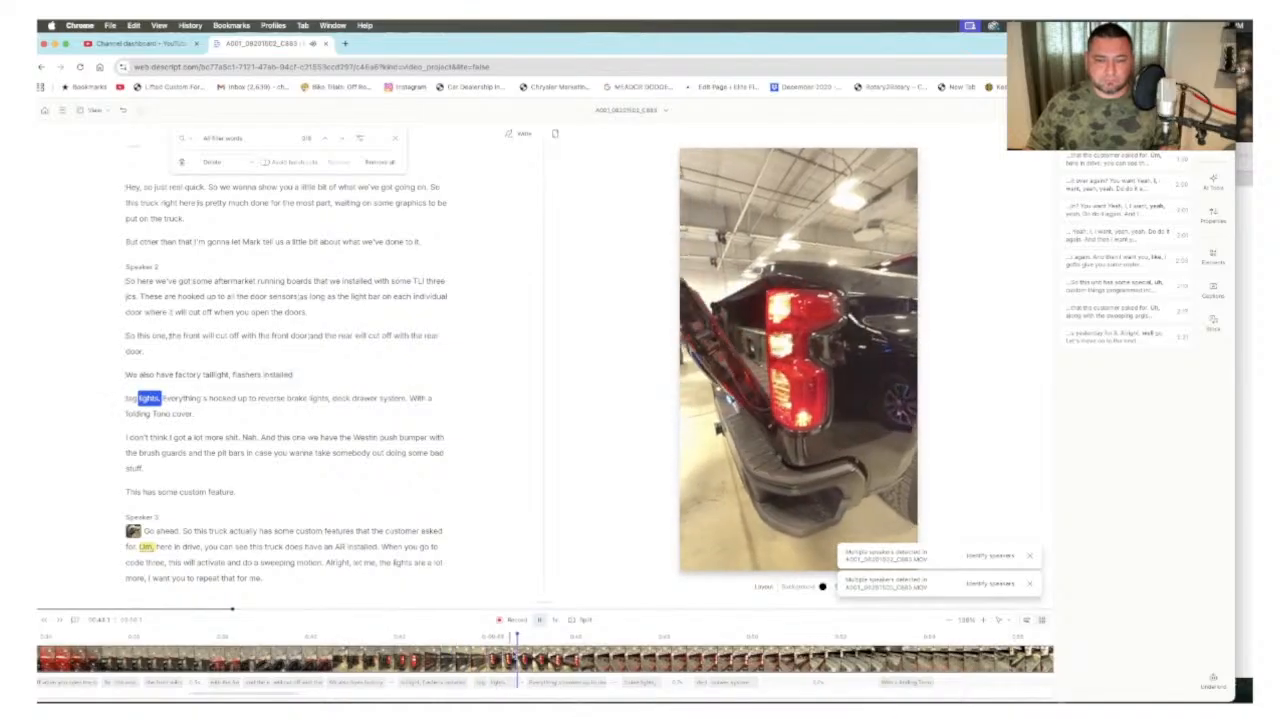
drag(882, 684, 797, 690)
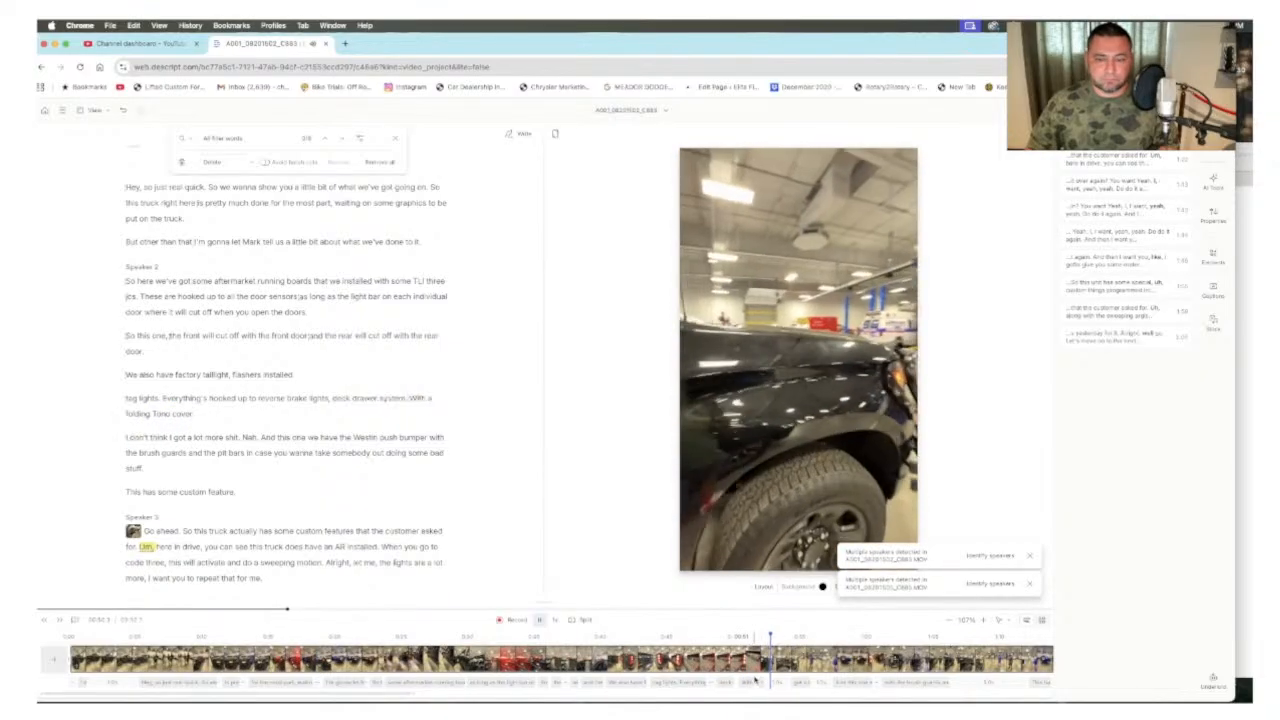
Step: Delete the unwanted remarks from "I don't think I got" up to "This one we have the Westin push bumper"
scroll(191, 504, down, 2)
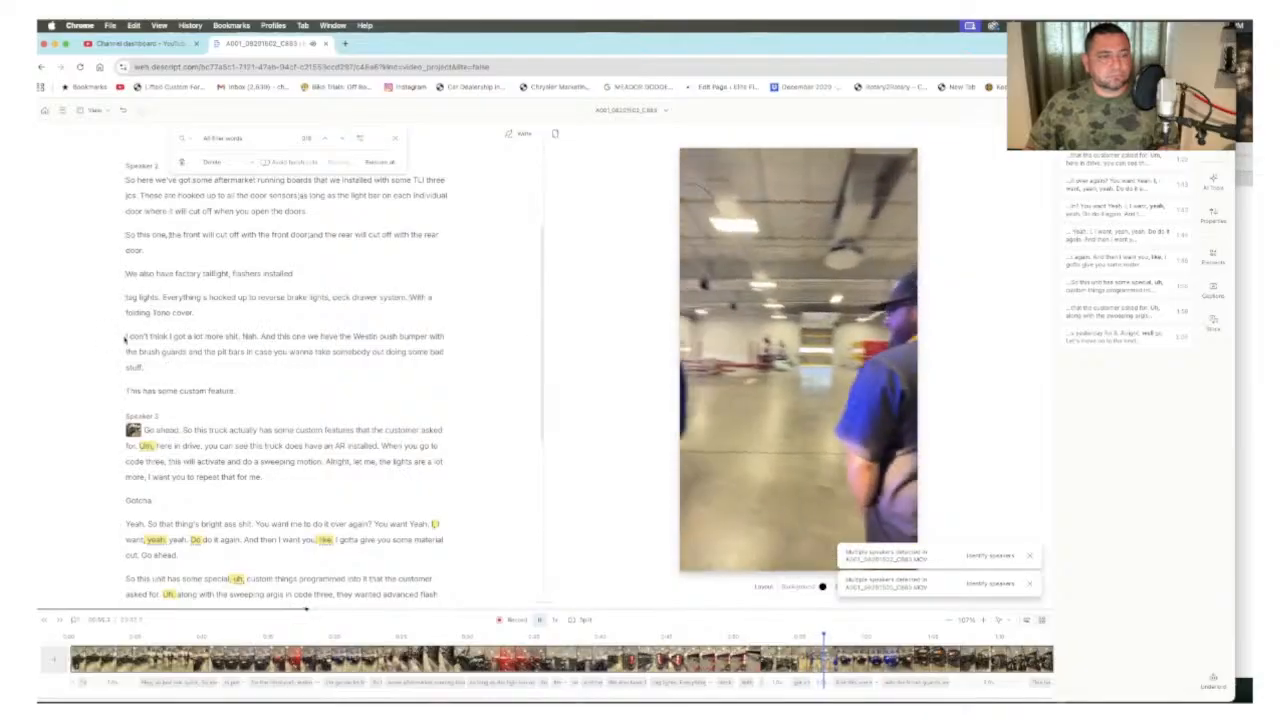
drag(272, 336, 125, 336)
key(BackSpace)
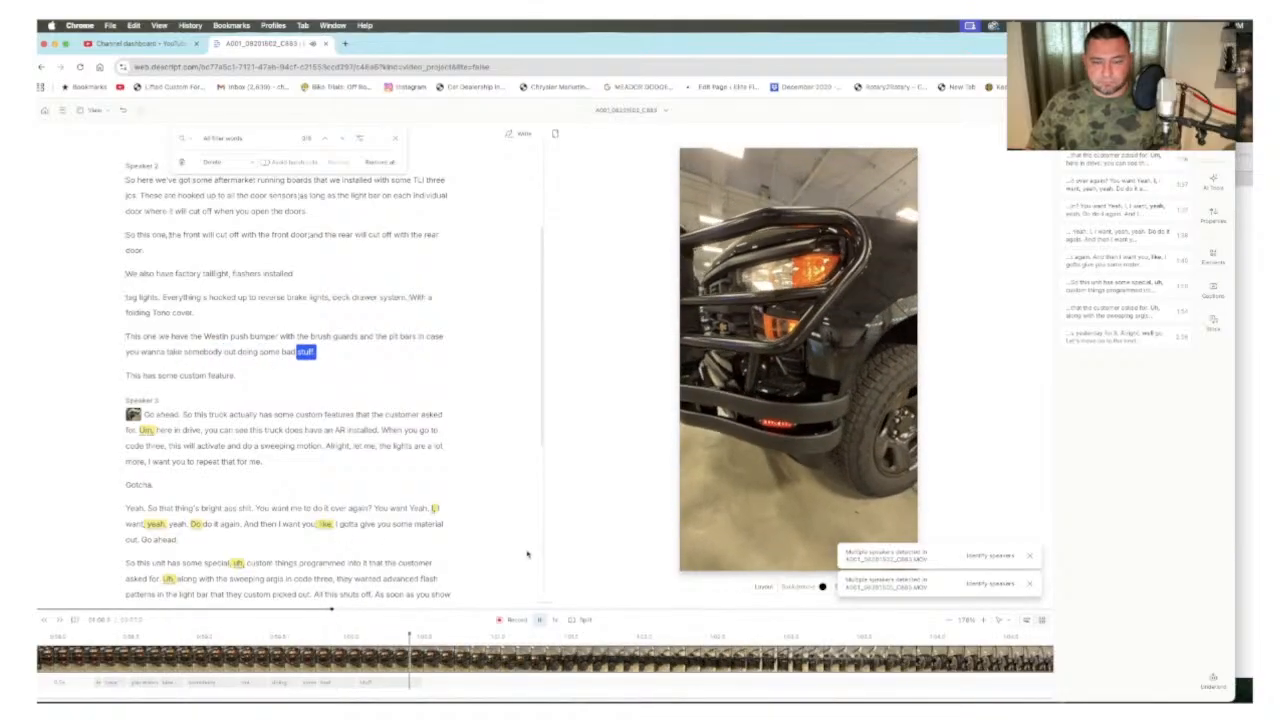
Step: Review the end of the bumper section and trim out "This has some custom feature. Go ahead." before "So this truck actually has"
key(space)
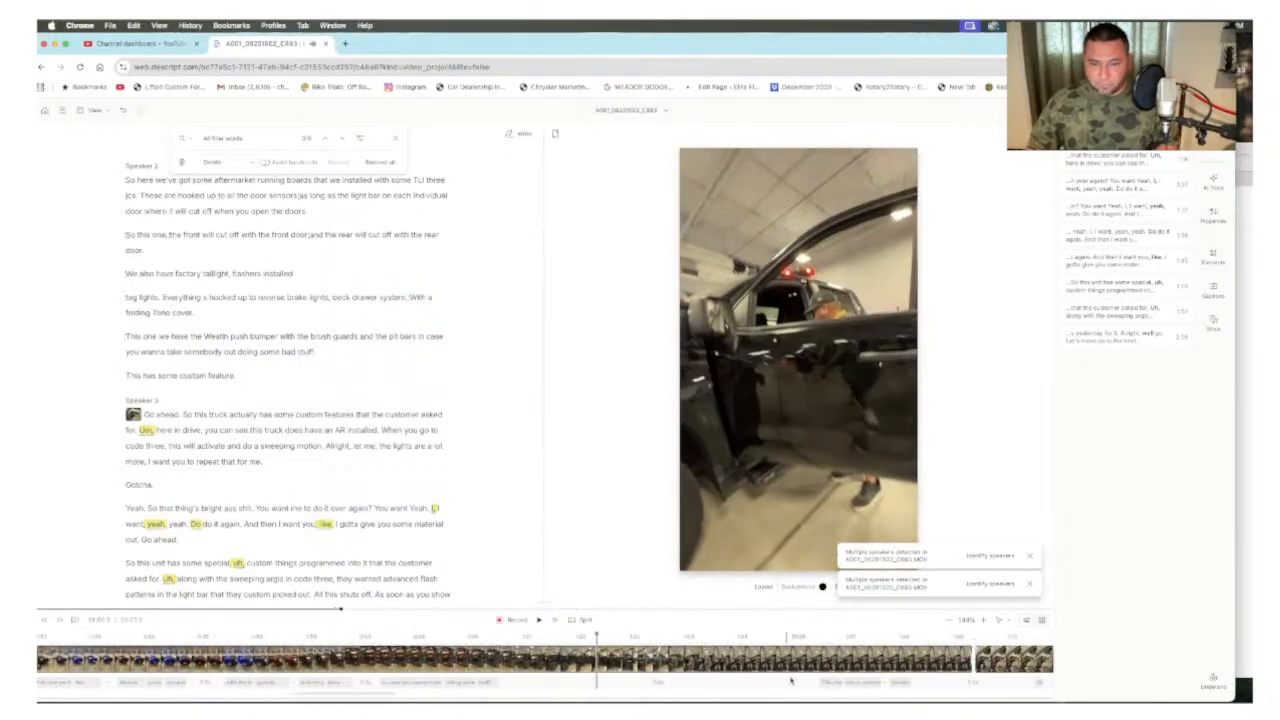
key(space)
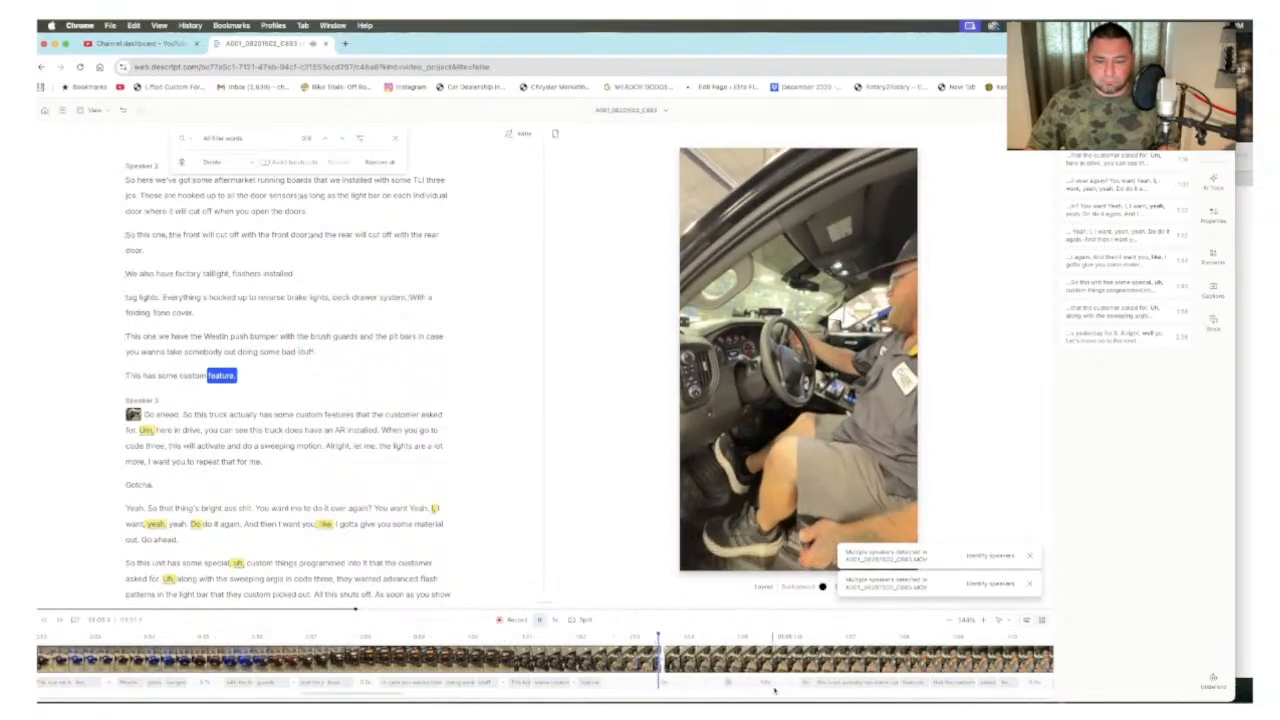
drag(749, 685, 508, 685)
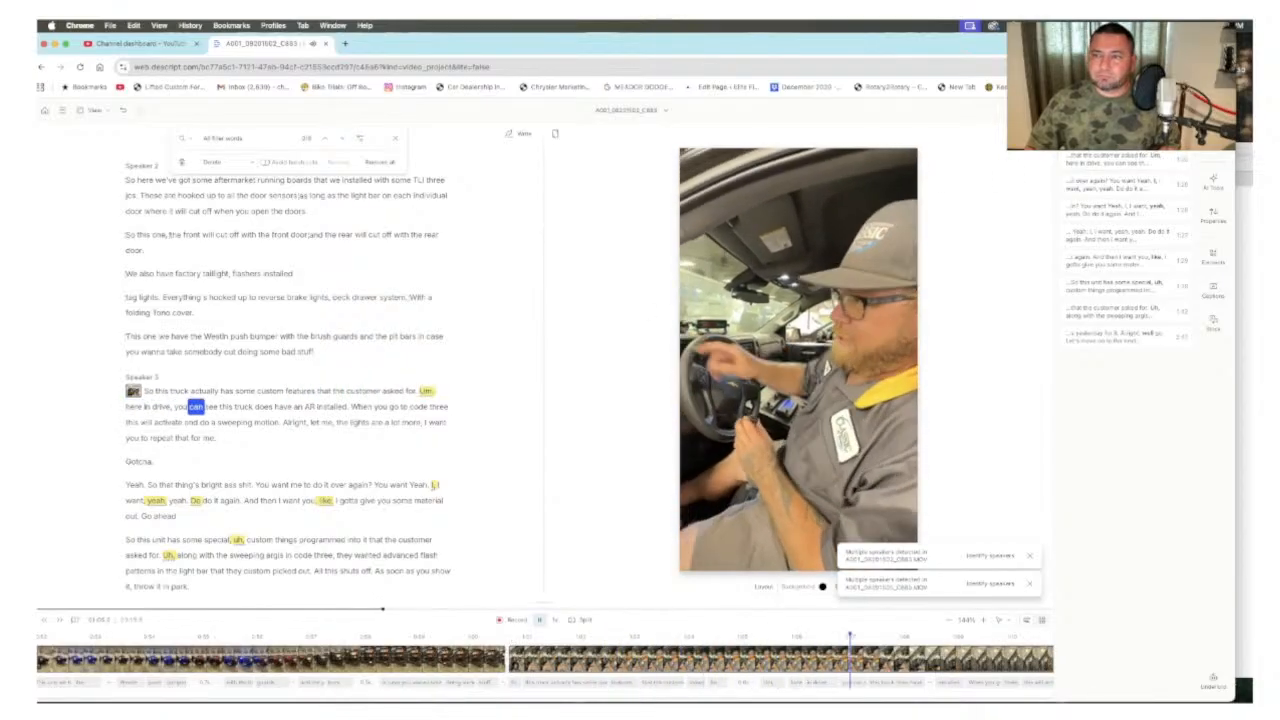
Step: Rerun the filler-word search and remove all filler words from the newly transcribed clip
key(Escape)
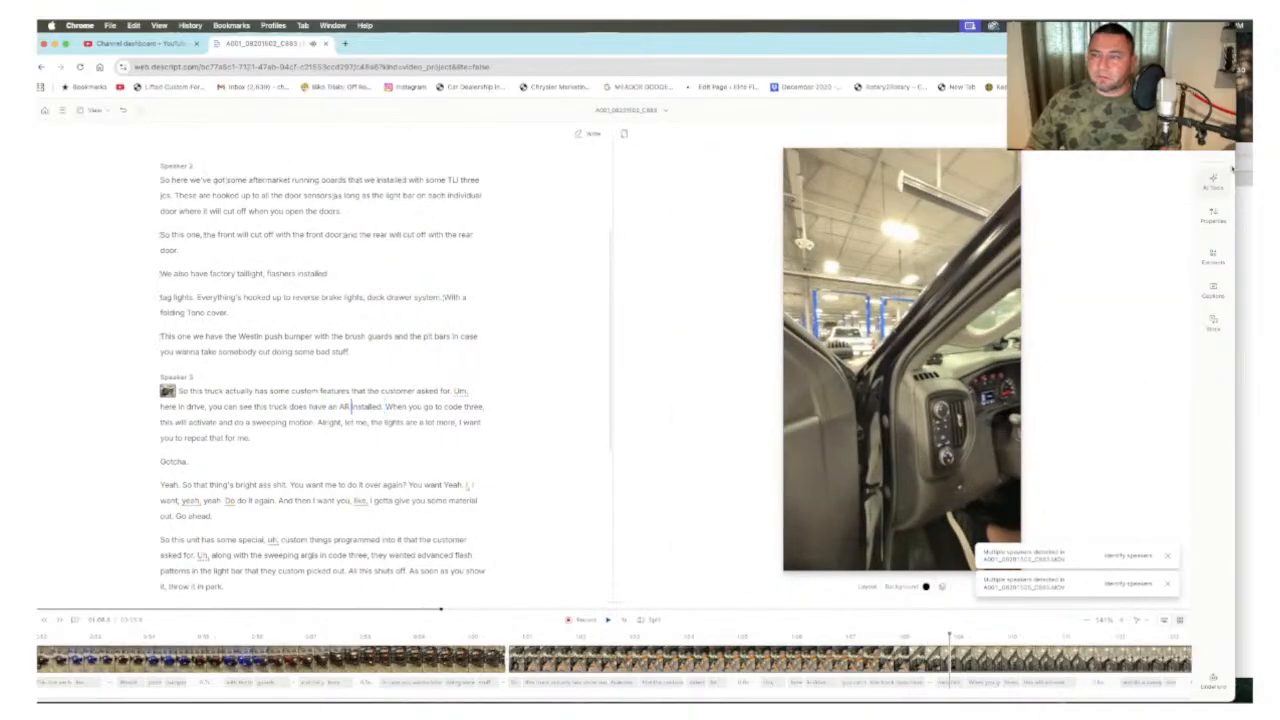
click(1213, 184)
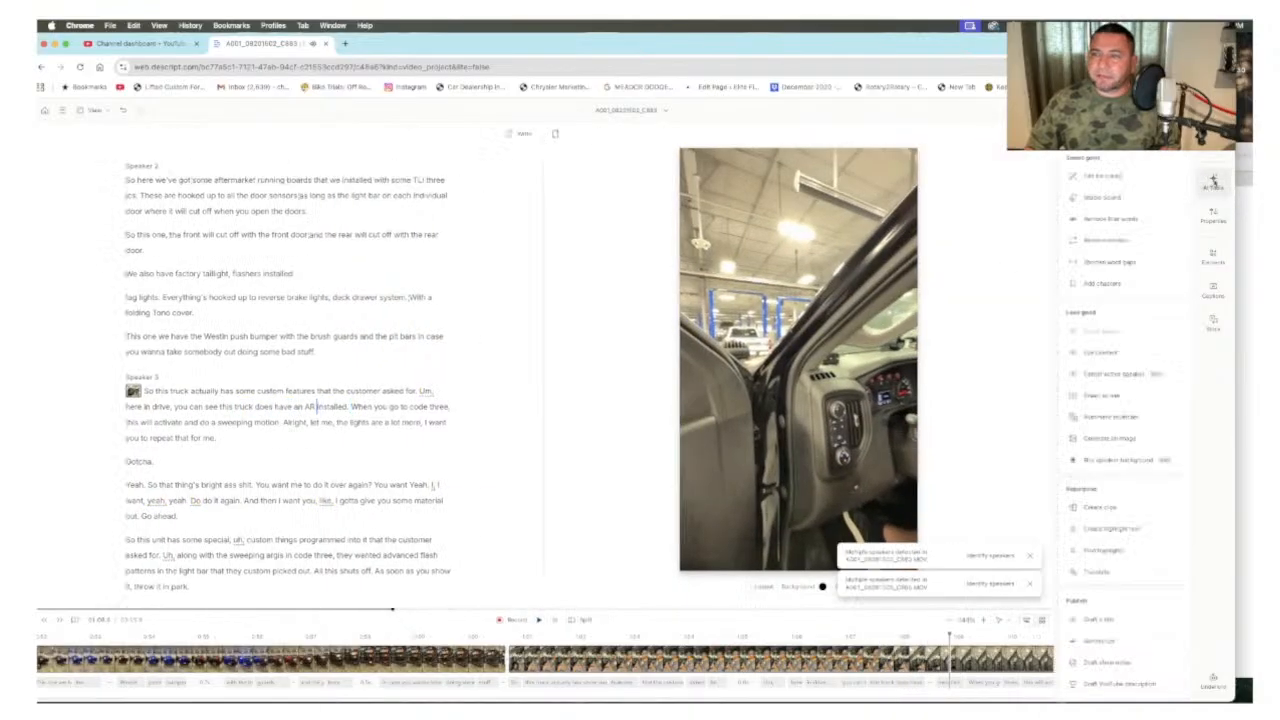
click(1105, 221)
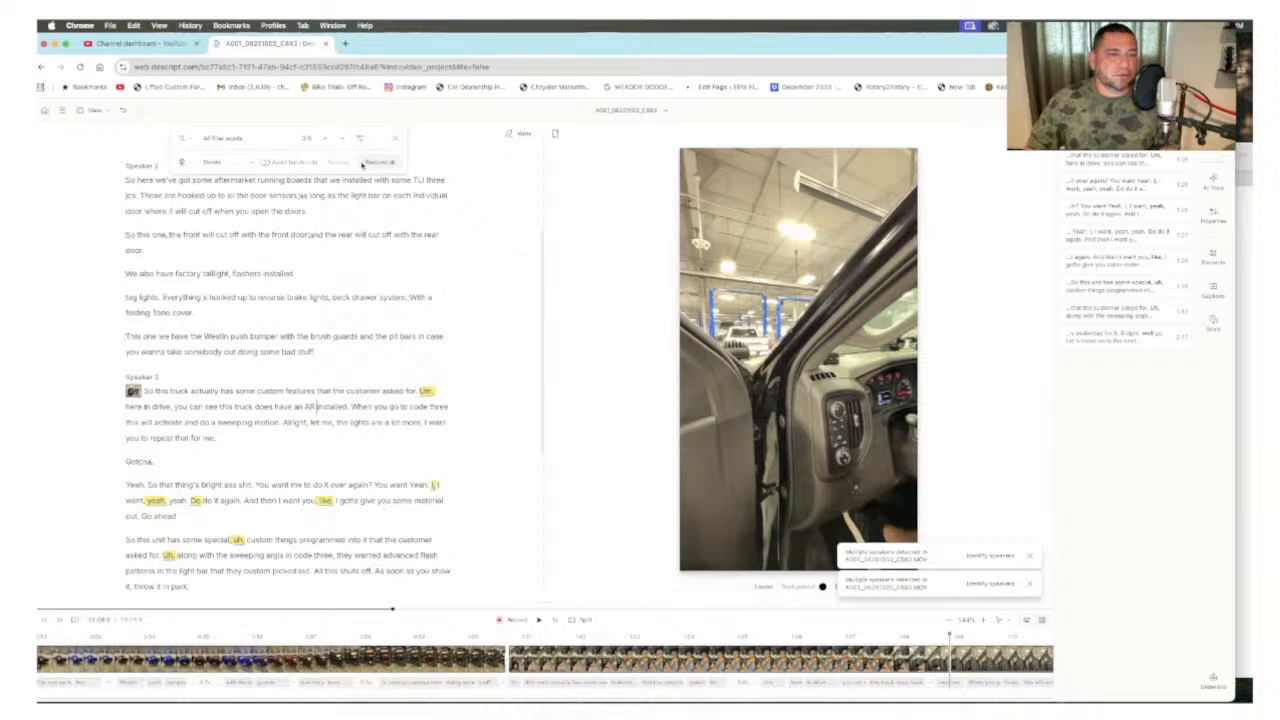
click(378, 162)
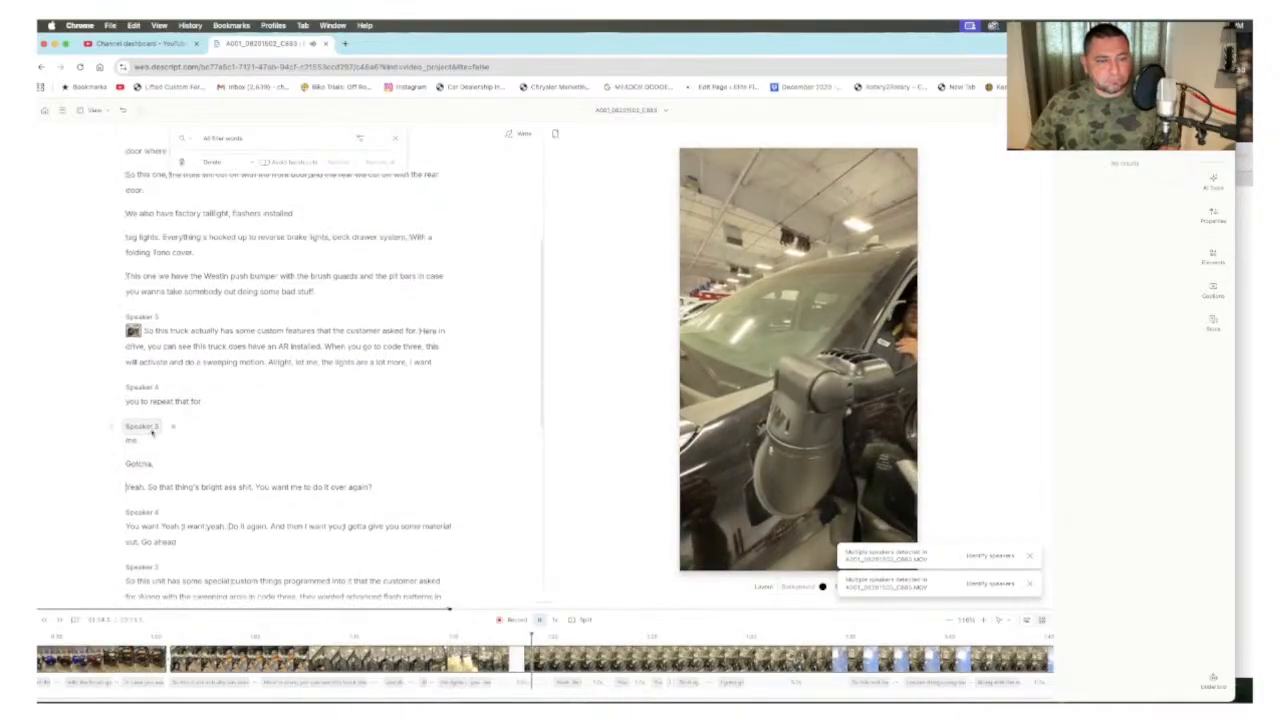
Step: Delete the off-script chatter between "do a sweeping motion" and "So this unit has some special custom things"
drag(158, 402, 269, 362)
key(BackSpace)
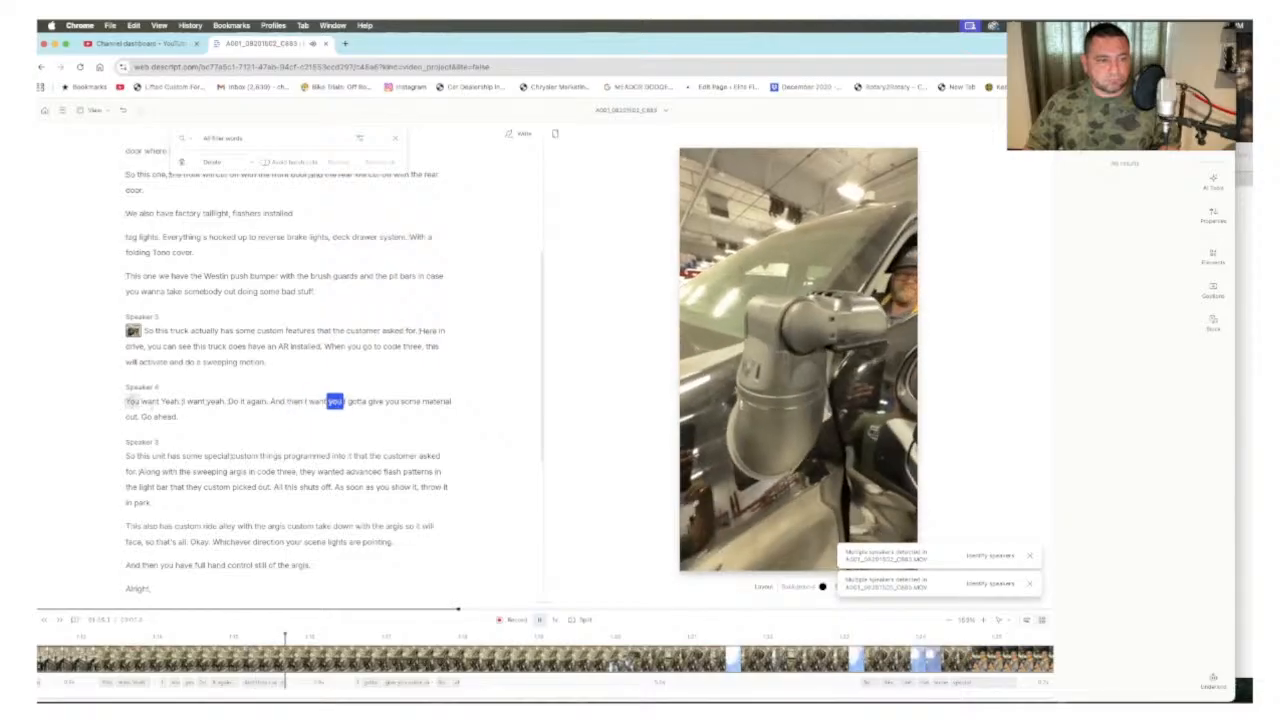
drag(127, 401, 180, 418)
key(BackSpace)
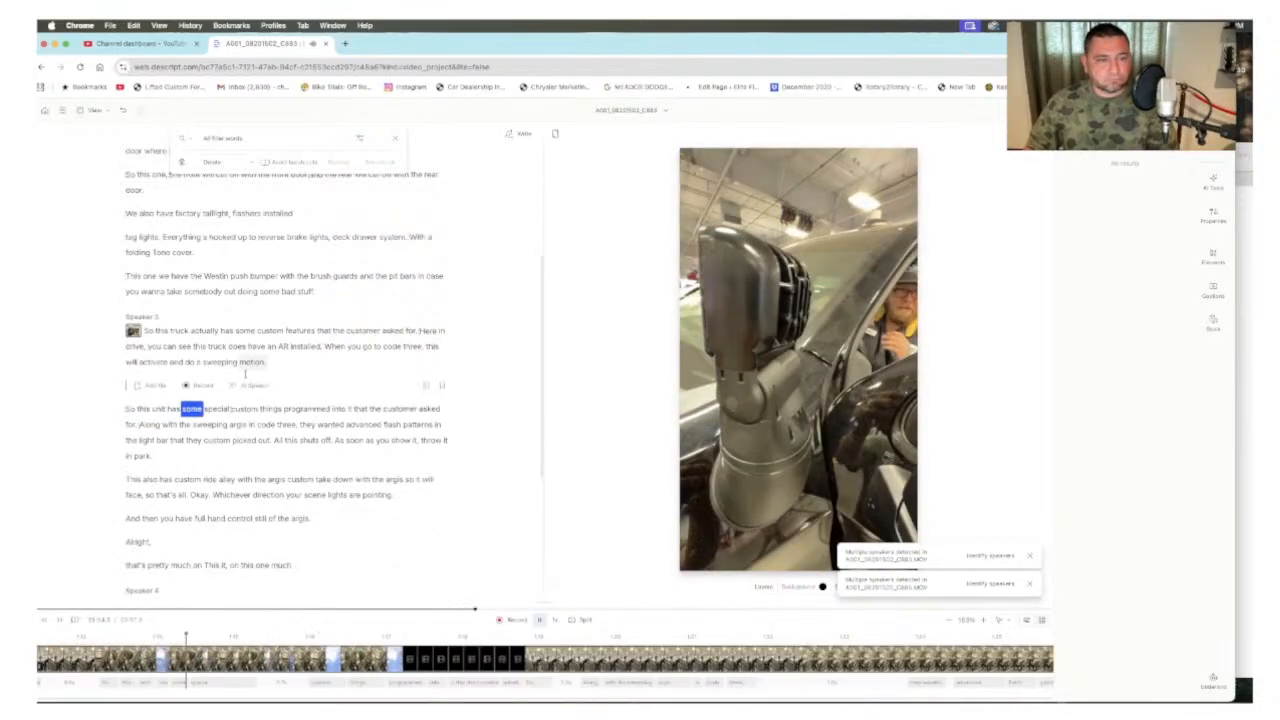
click(240, 362)
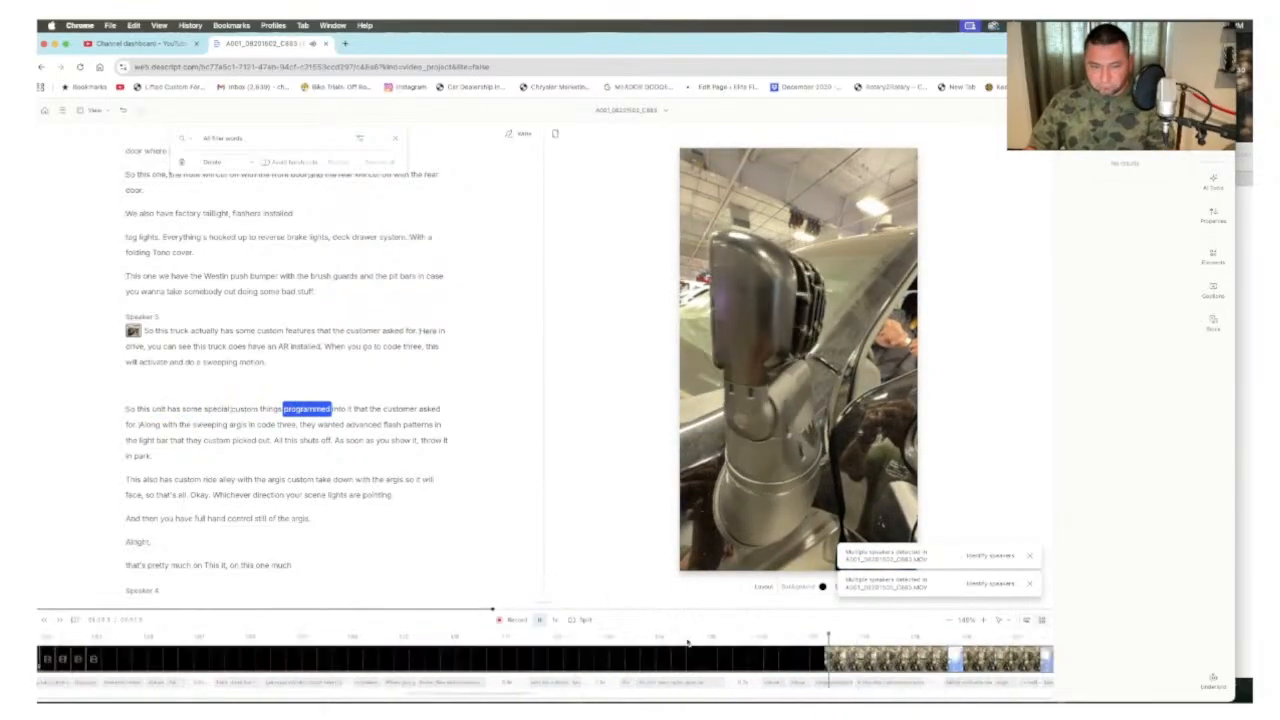
Step: Review the flash-pattern line, dismiss the multiple-speakers notifications and bring up the AI tools to look at Shorten word gaps
scroll(686, 643, down, 2)
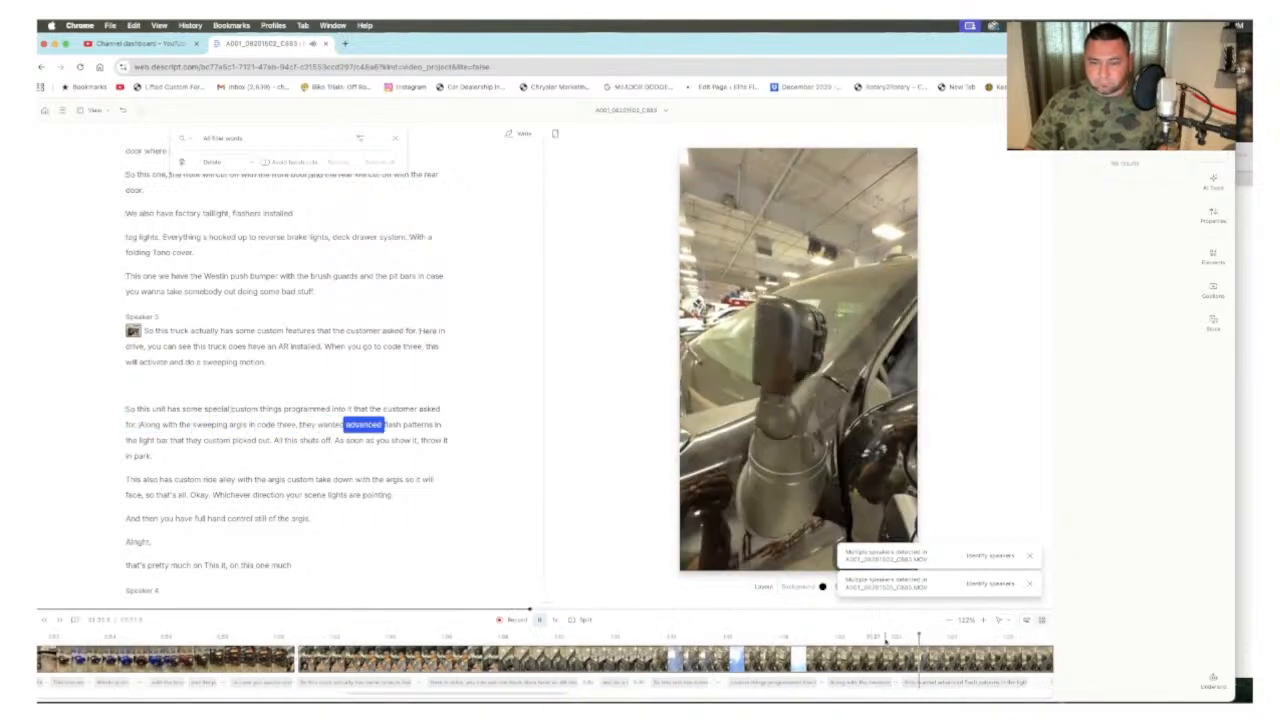
key(space)
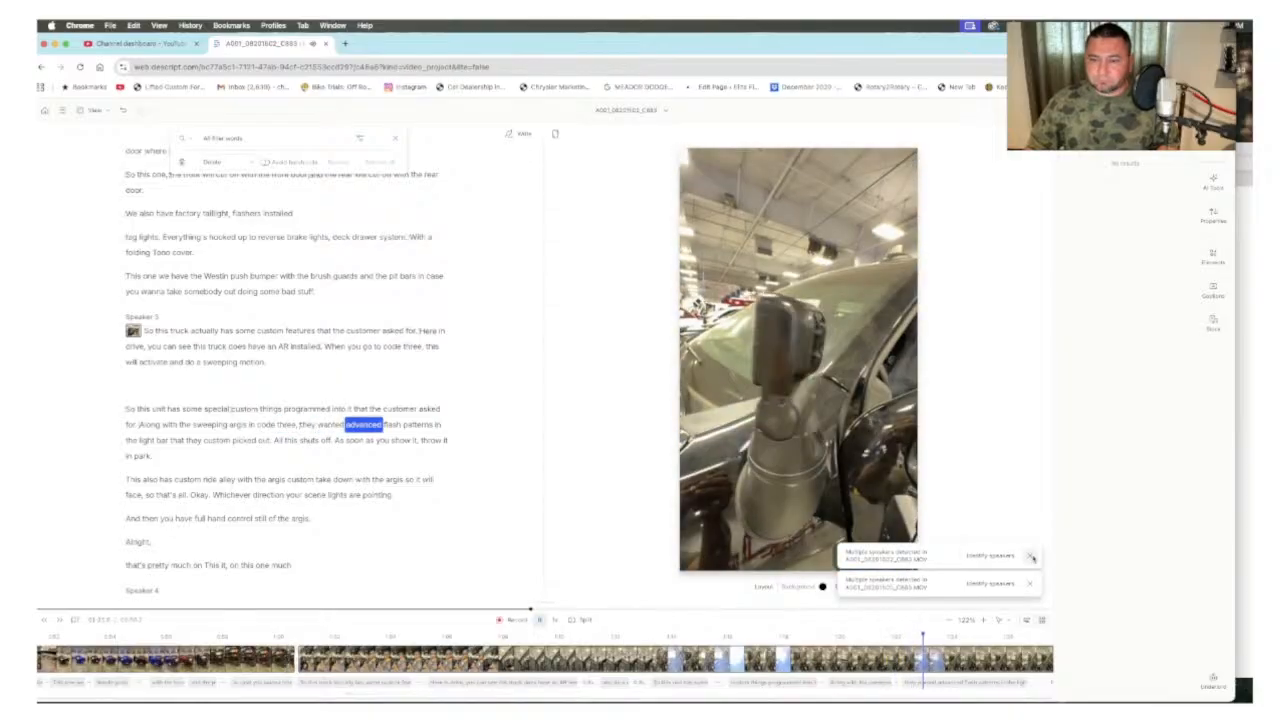
click(1031, 583)
click(1213, 184)
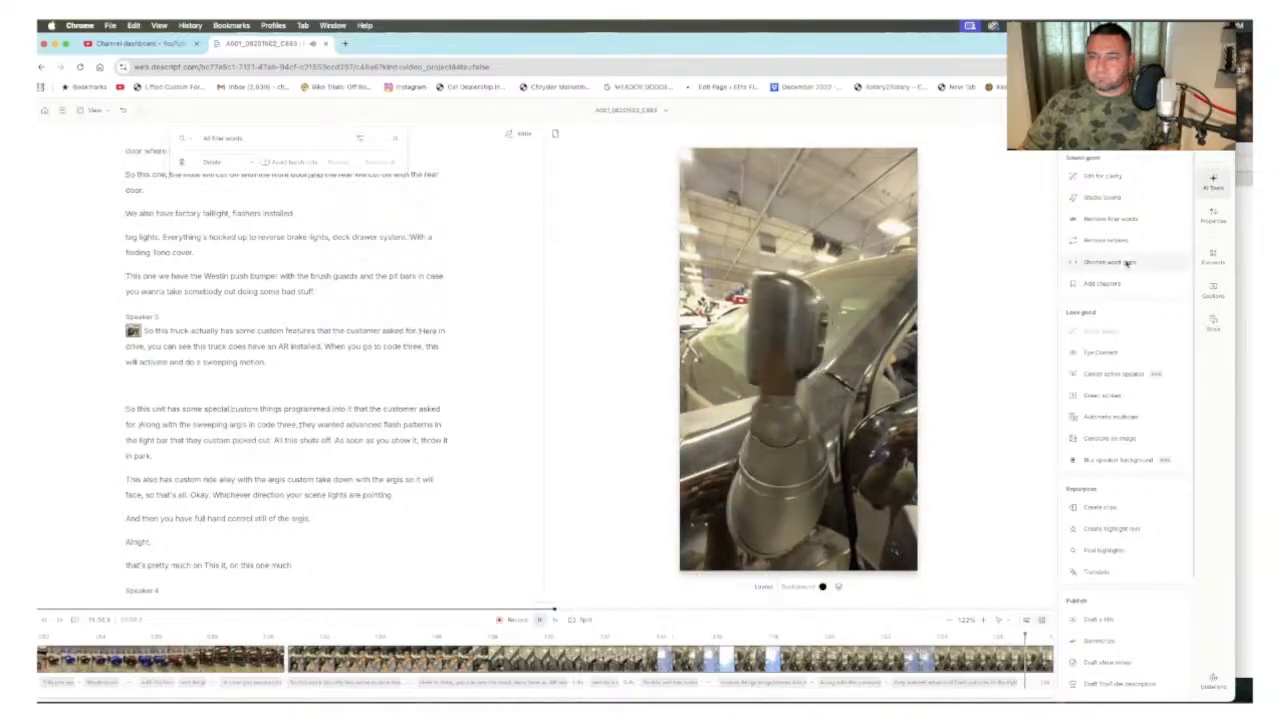
mouse_move(1118, 264)
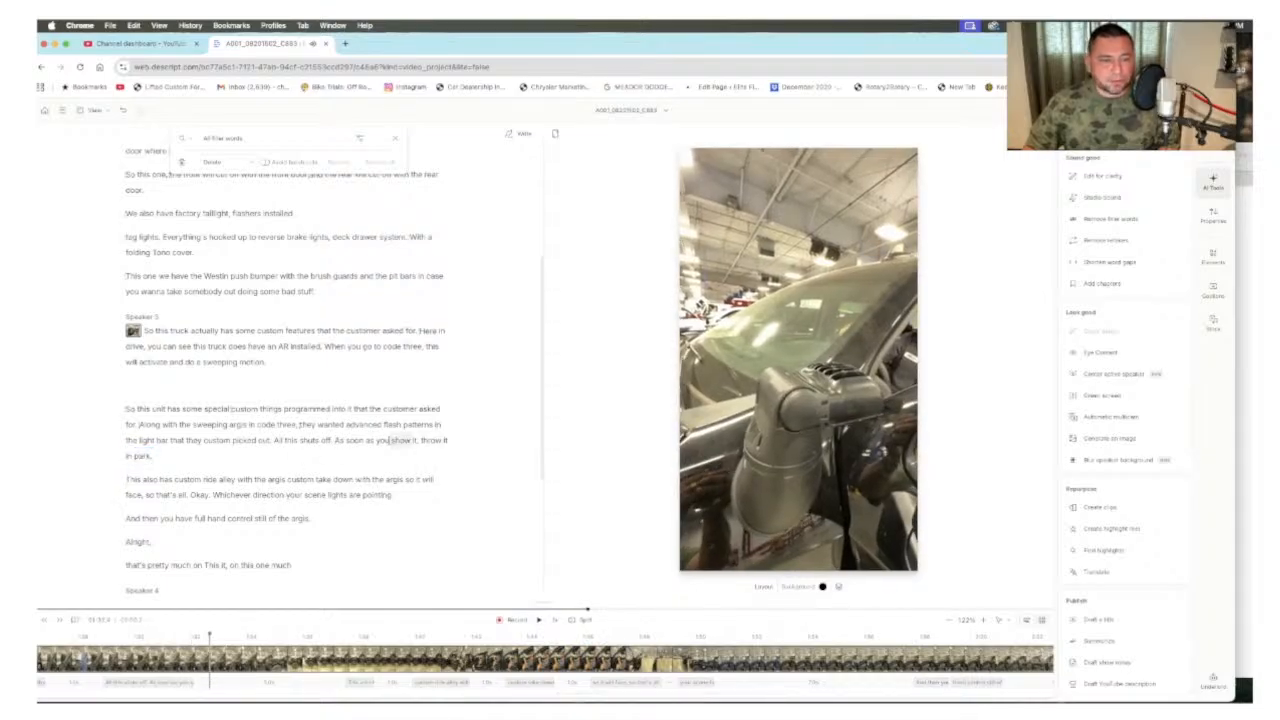
Step: Delete the misspoken "show it," from the "in park" line and remove the silent gap before "This also has"
drag(389, 440, 418, 441)
key(BackSpace)
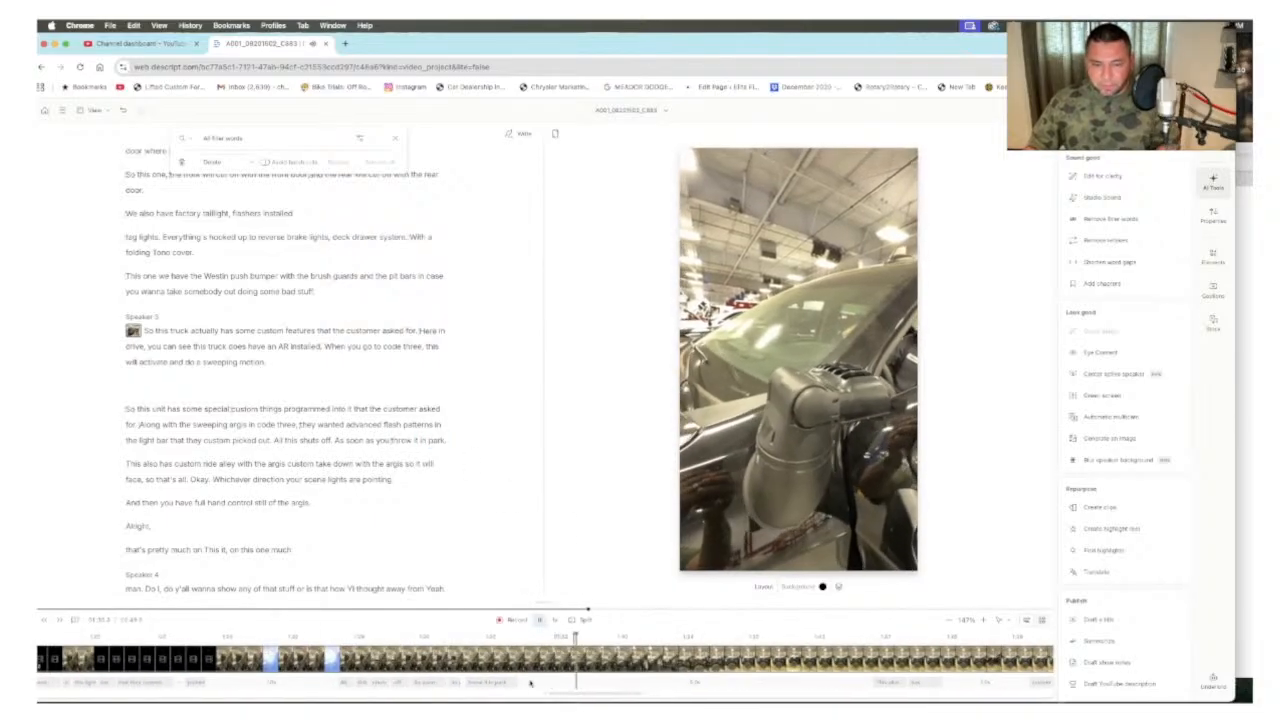
key(space)
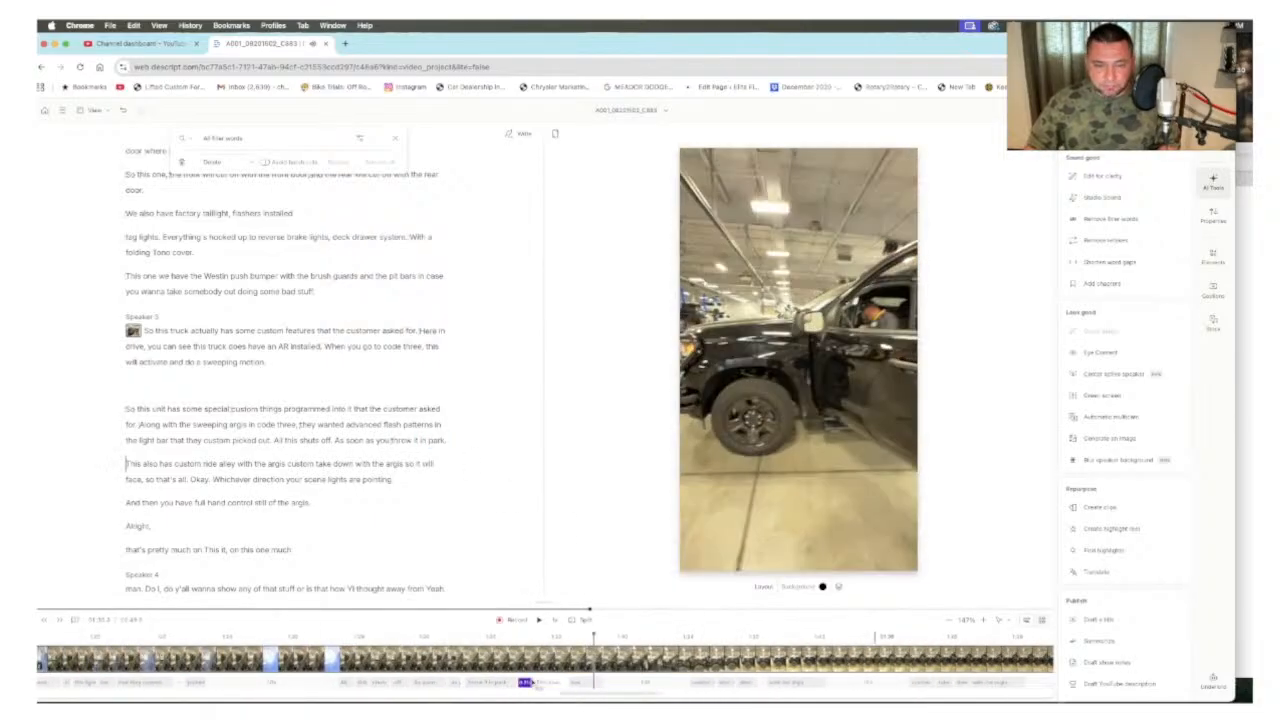
key(space)
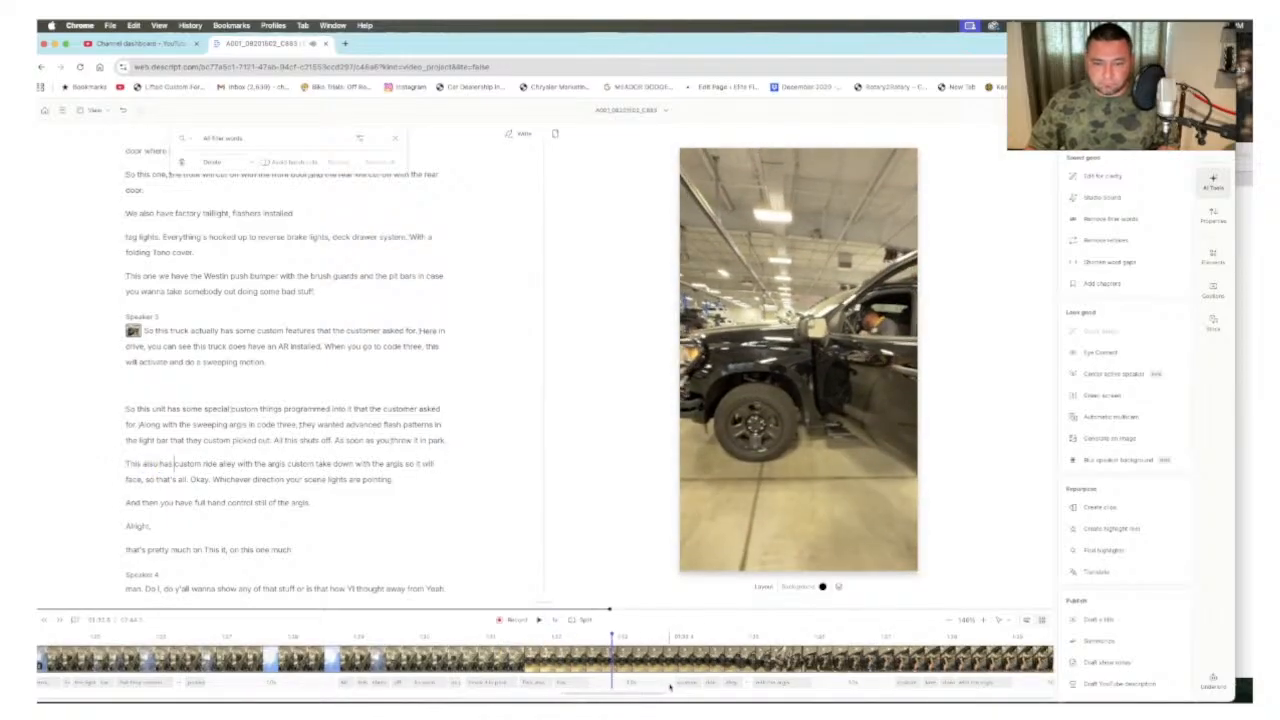
Step: Remove the silent gaps before "custom ride alley", "custom take down" and "so it will" on the timeline
click(570, 684)
click(761, 684)
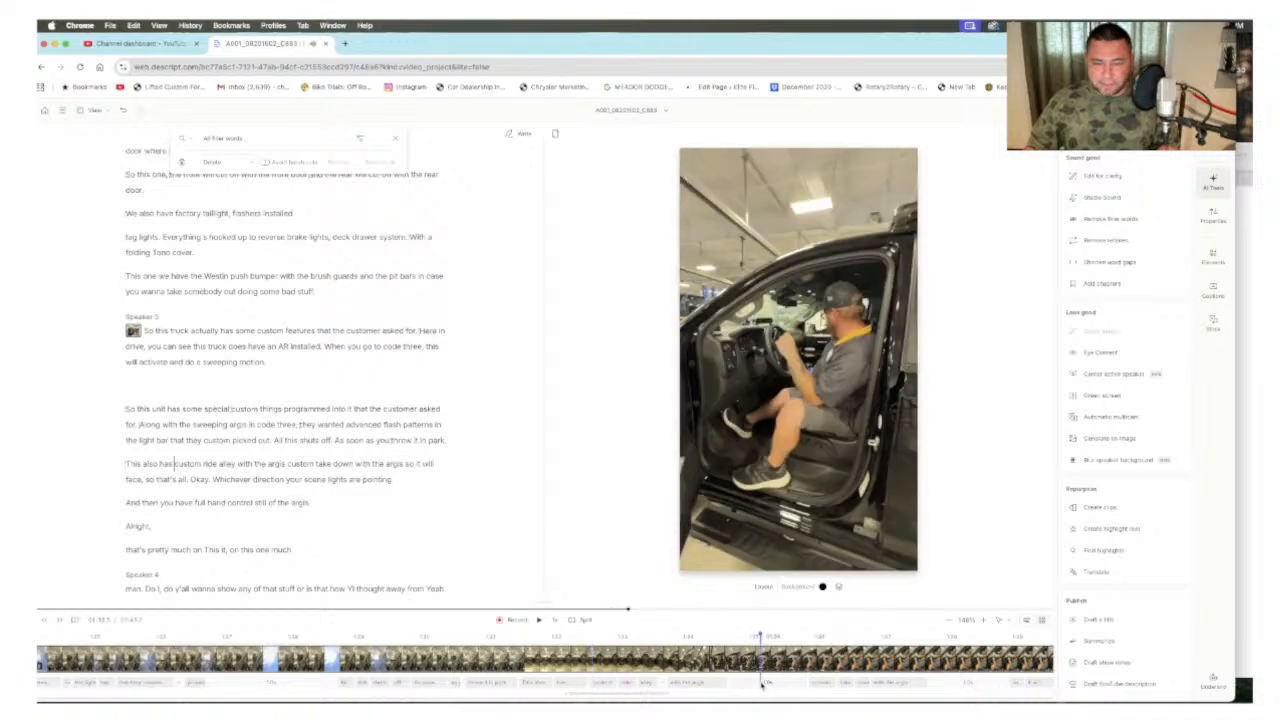
key(space)
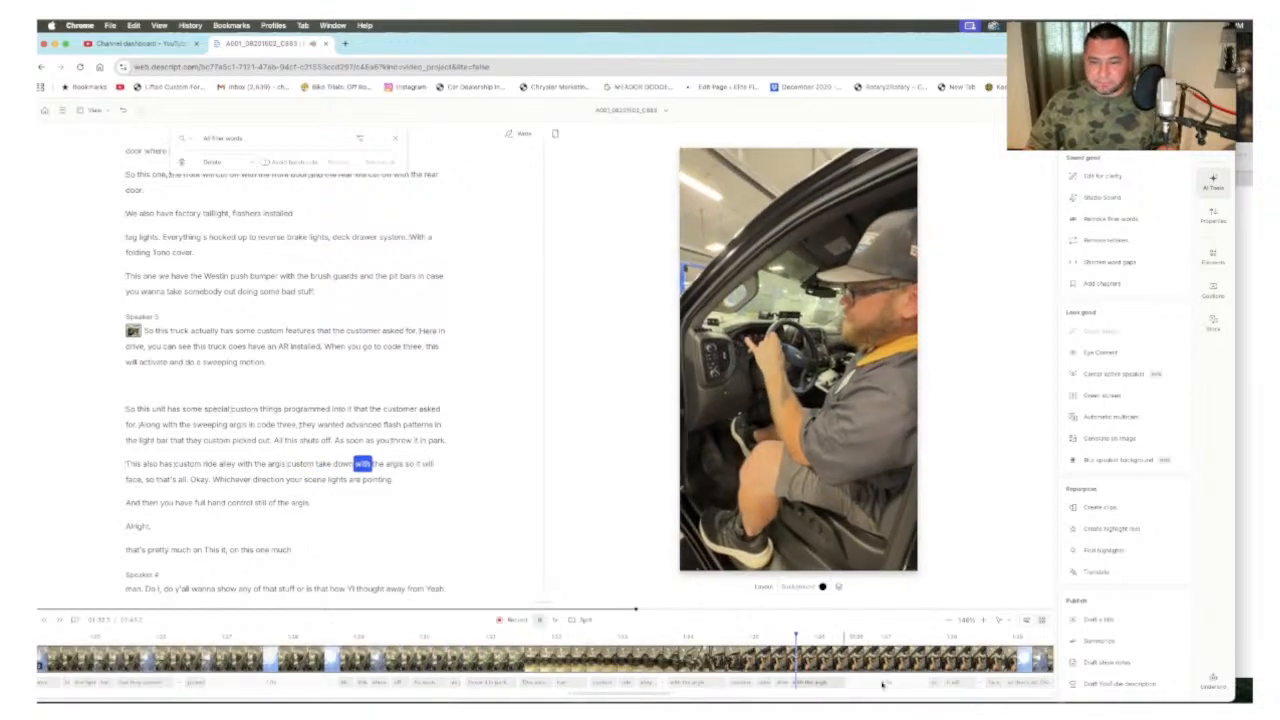
key(space)
key(space)
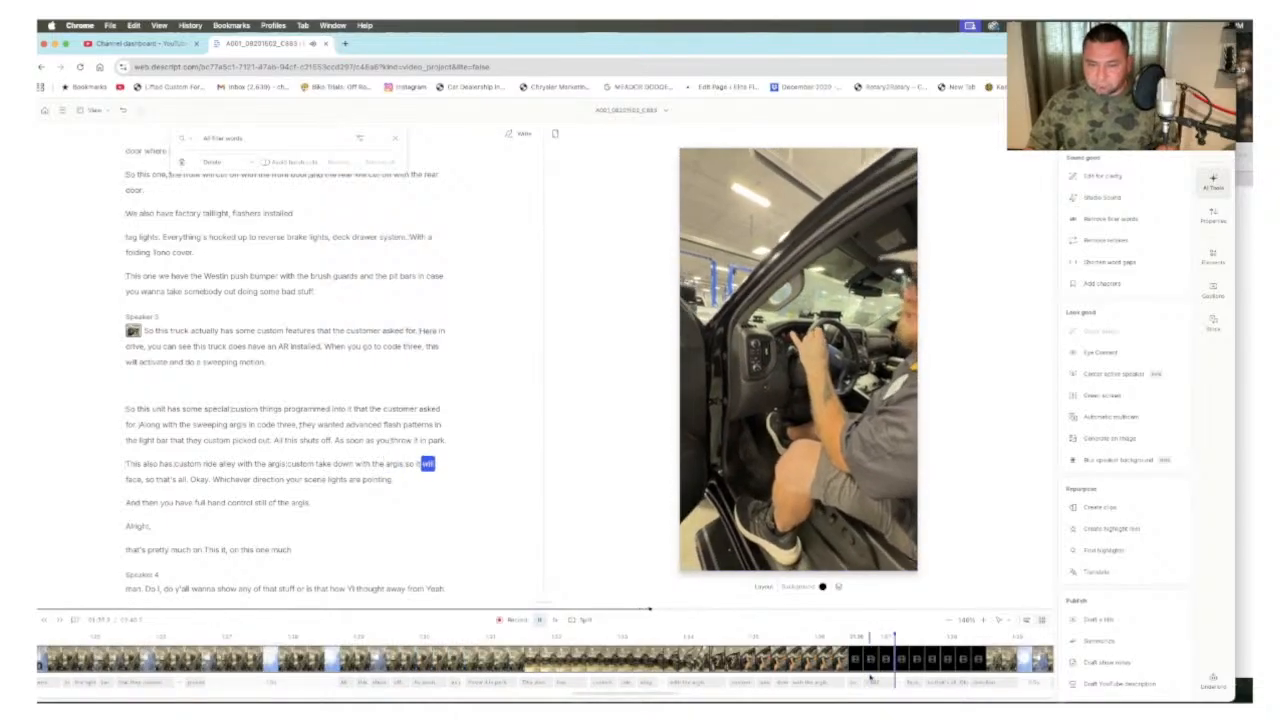
Step: Remove the silent gap before "All this shuts off" and play the section through to "your scene lights are pointing"
scroll(870, 678, up, 5)
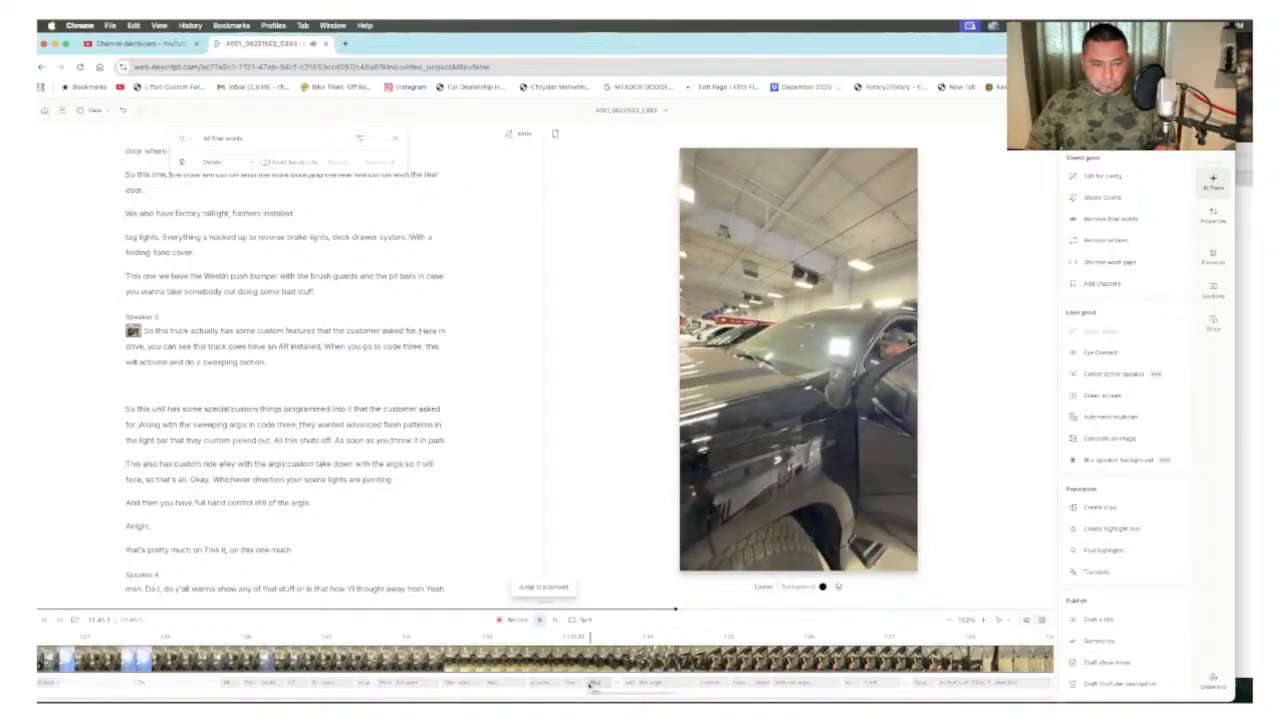
click(179, 684)
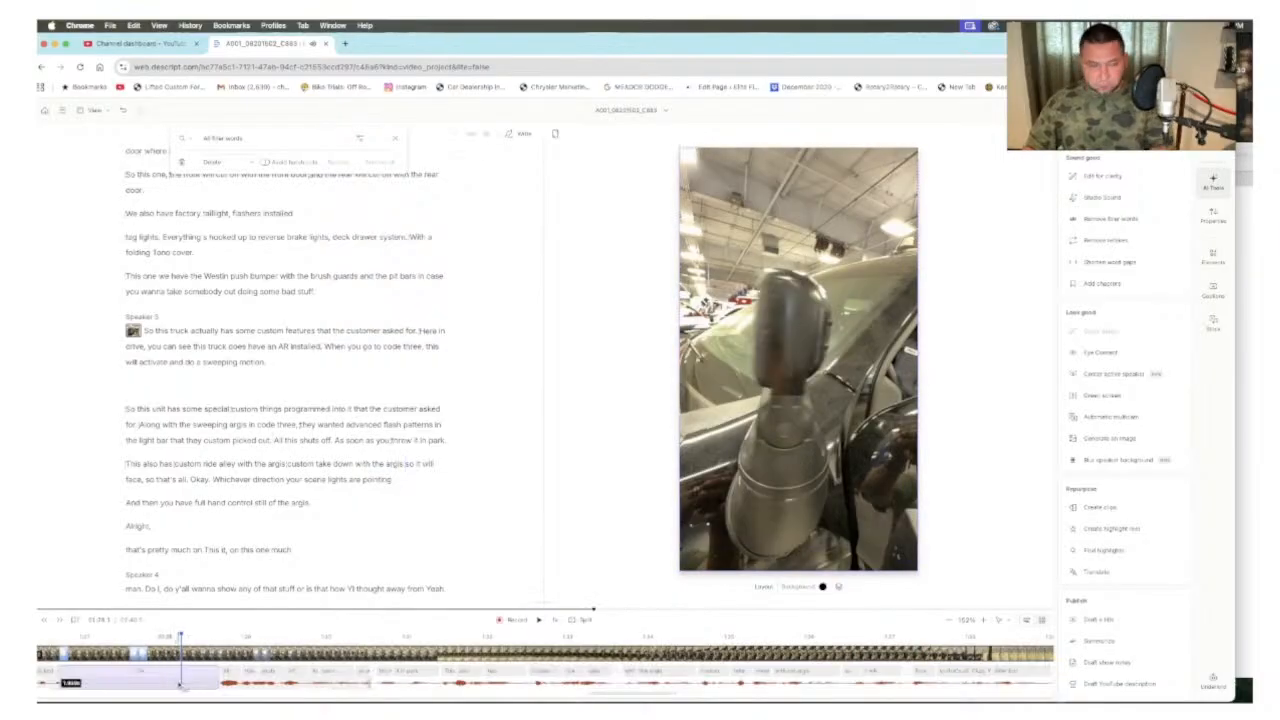
key(space)
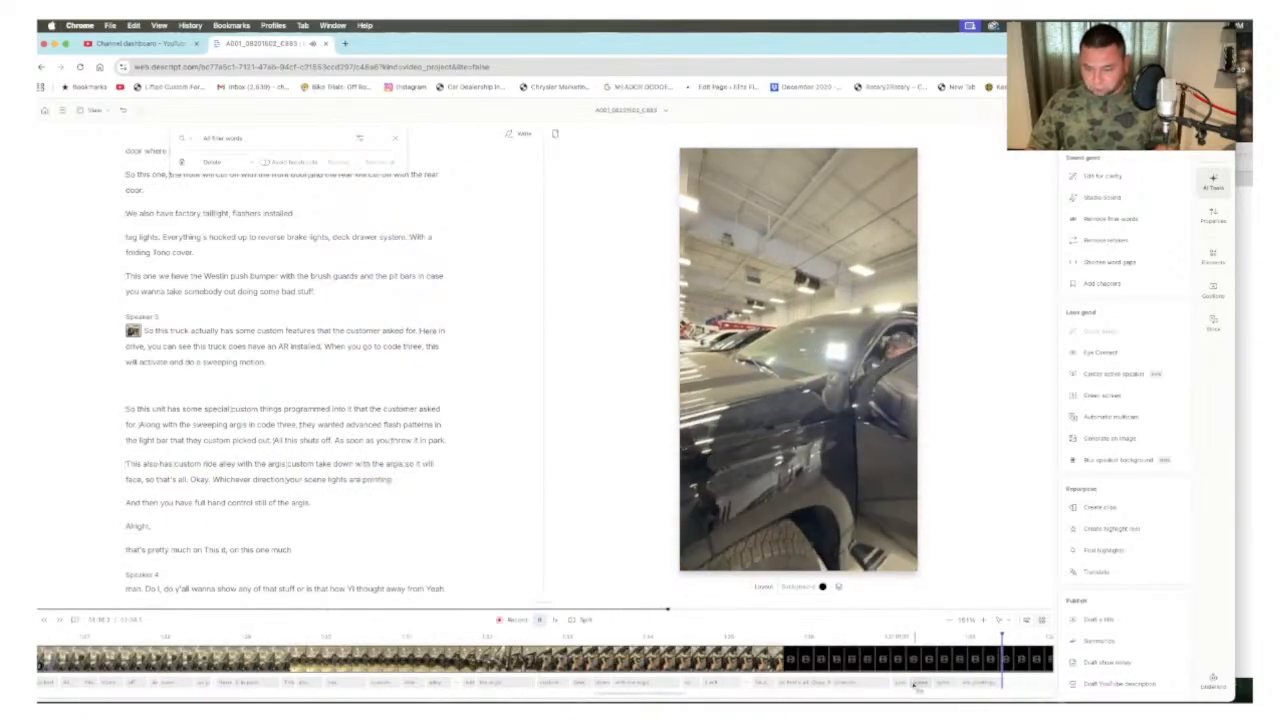
Step: Delete the silent gaps before and after "And then you have full hand control still of the argis"
scroll(902, 685, down, 3)
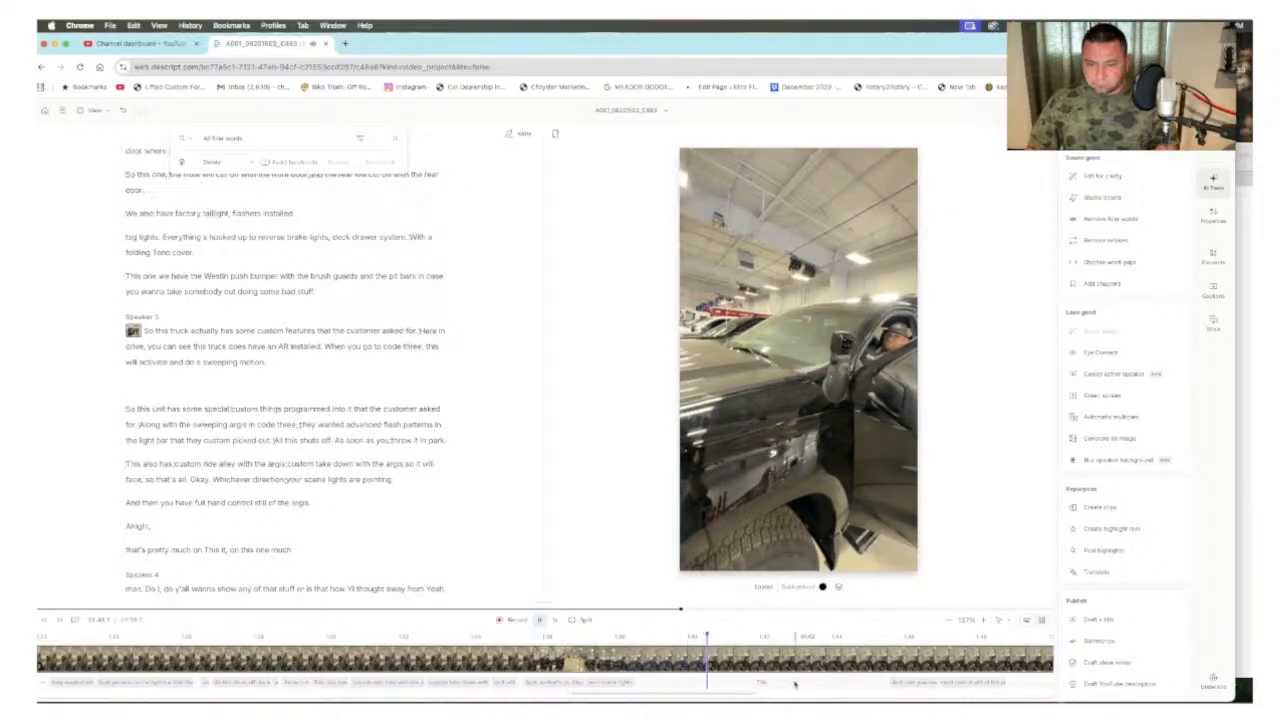
click(797, 685)
key(Delete)
click(809, 685)
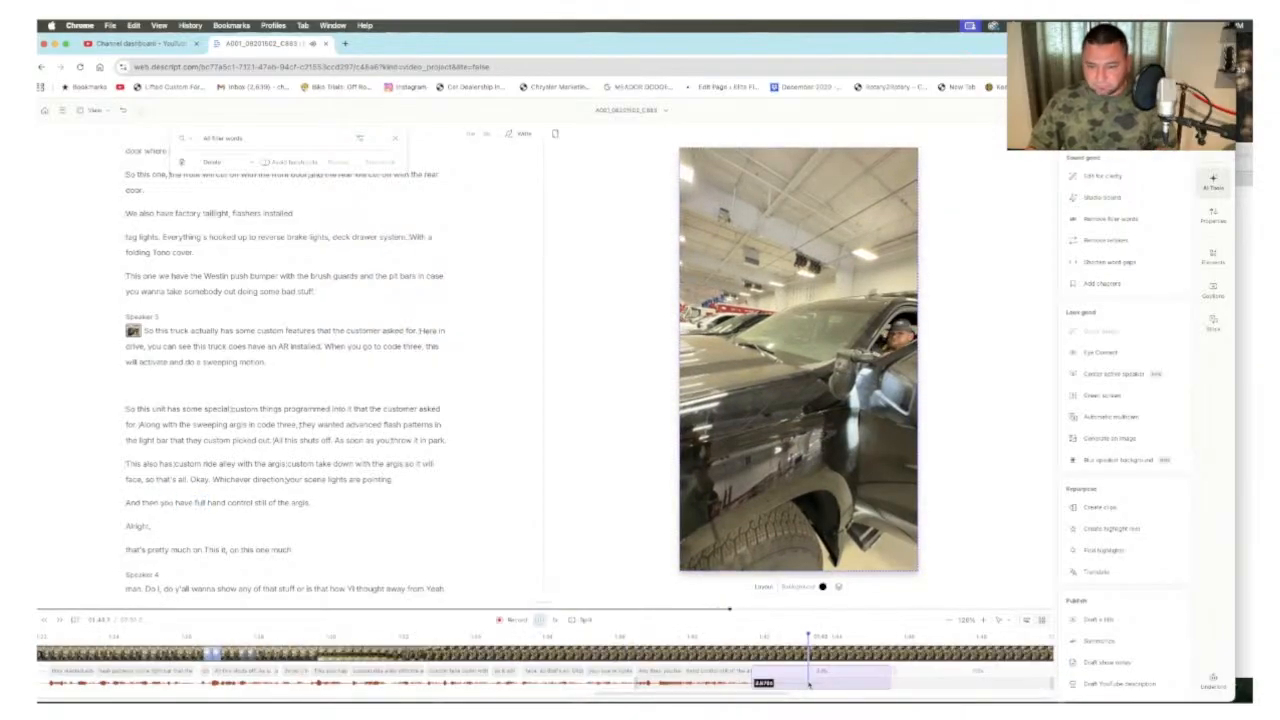
key(Delete)
Step: Review the end of the transcript and delete everything from "This it, on this one much" through "then that's I"
click(686, 637)
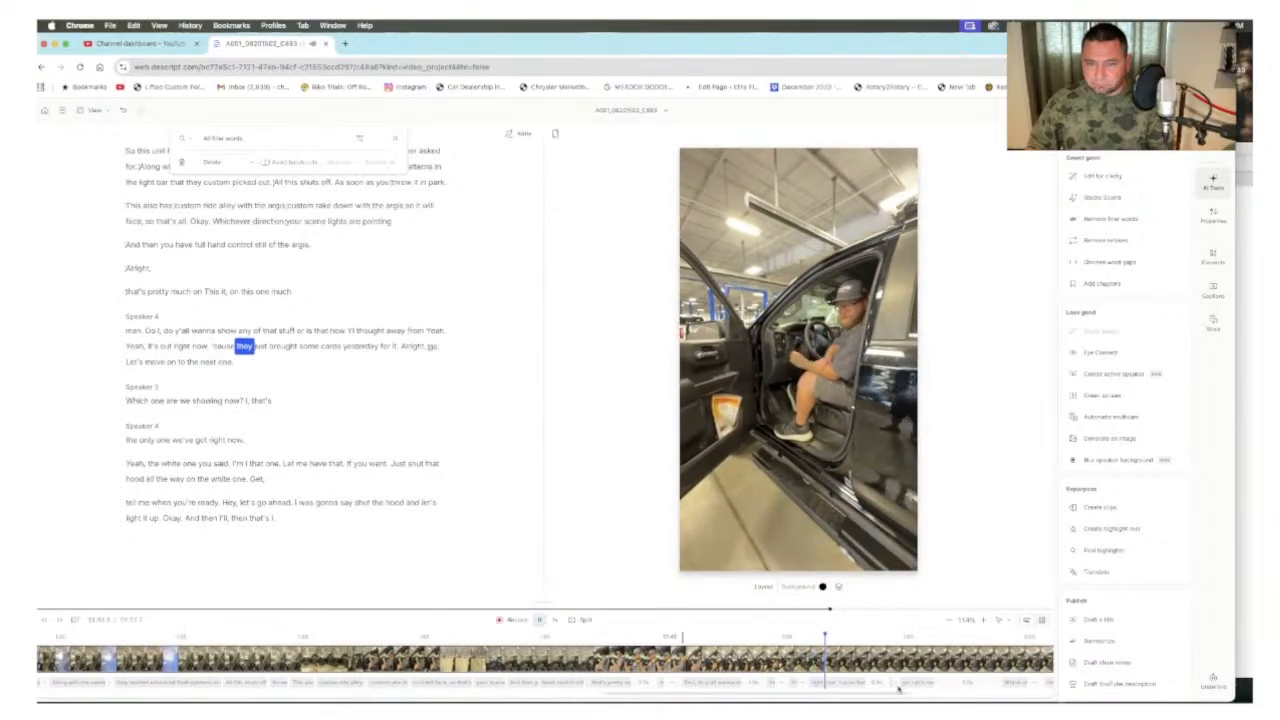
key(super+minus)
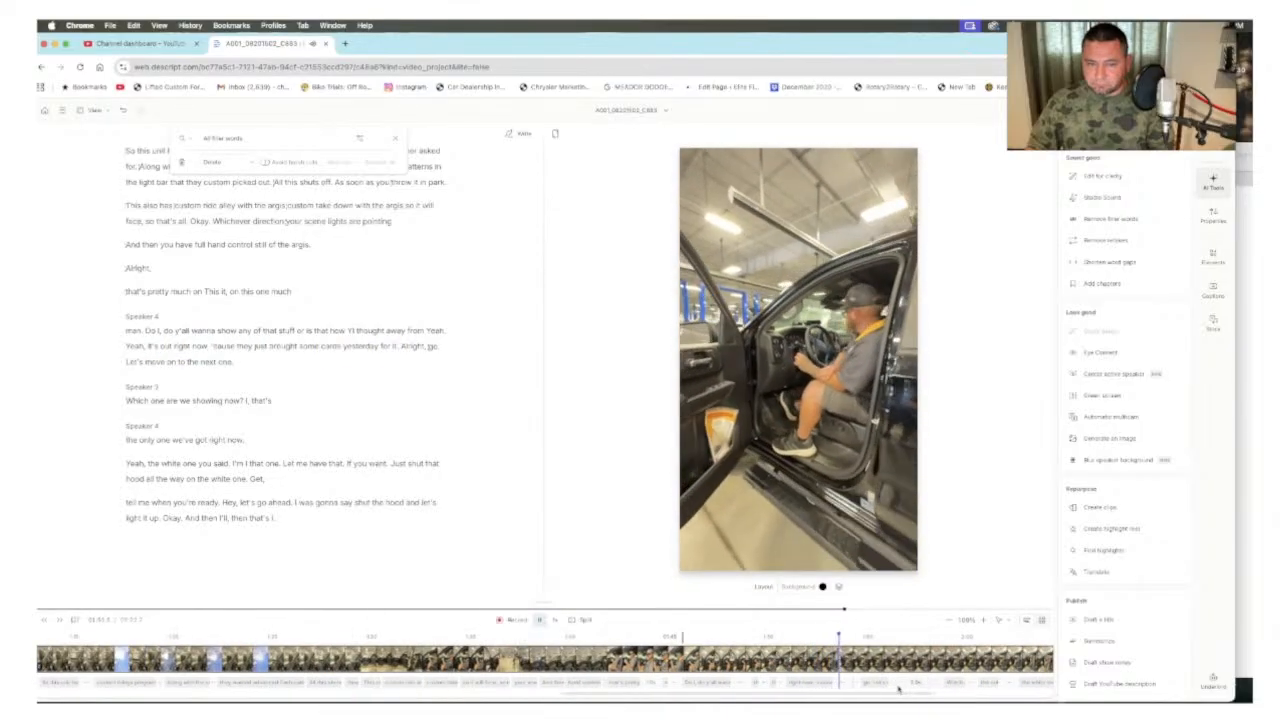
click(257, 303)
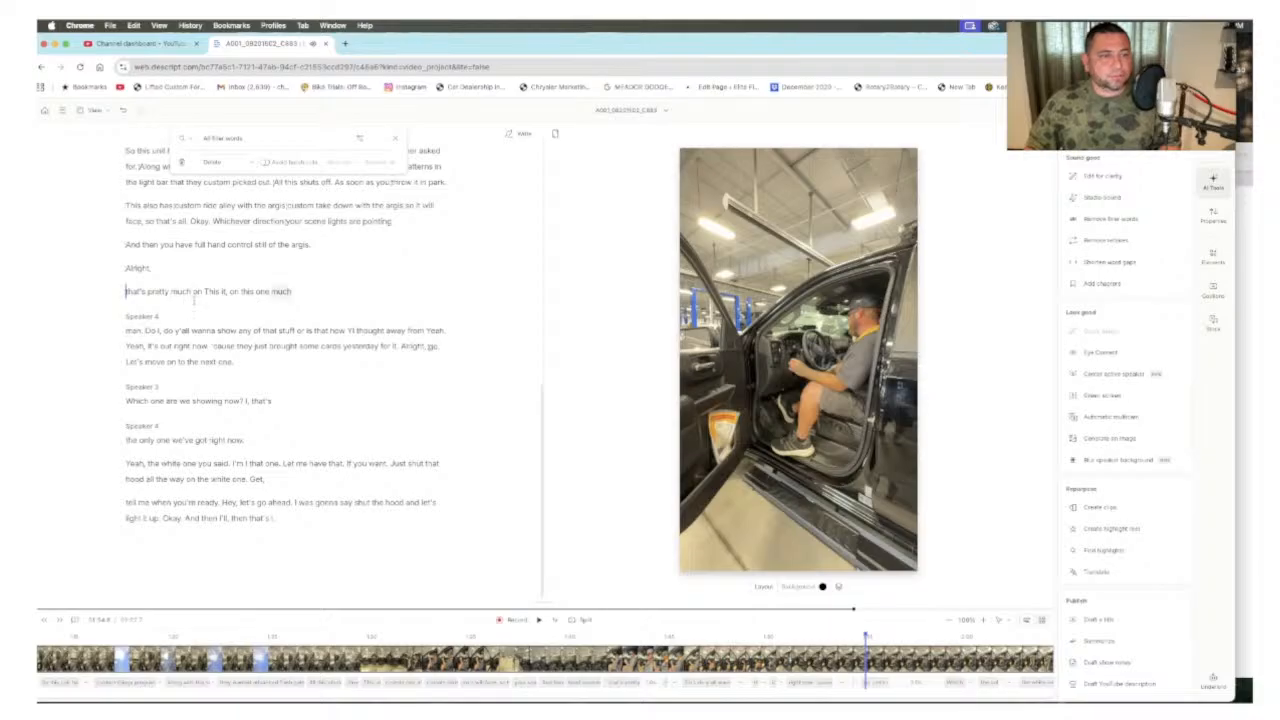
drag(230, 297, 290, 521)
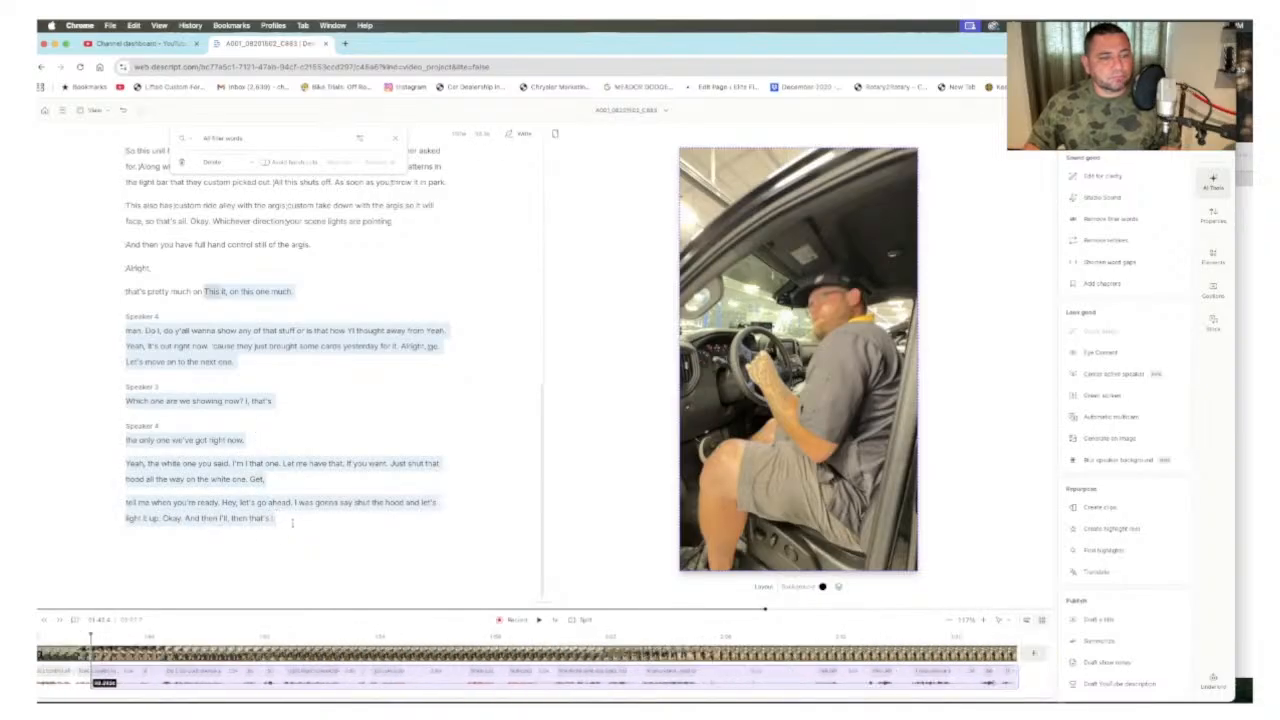
key(BackSpace)
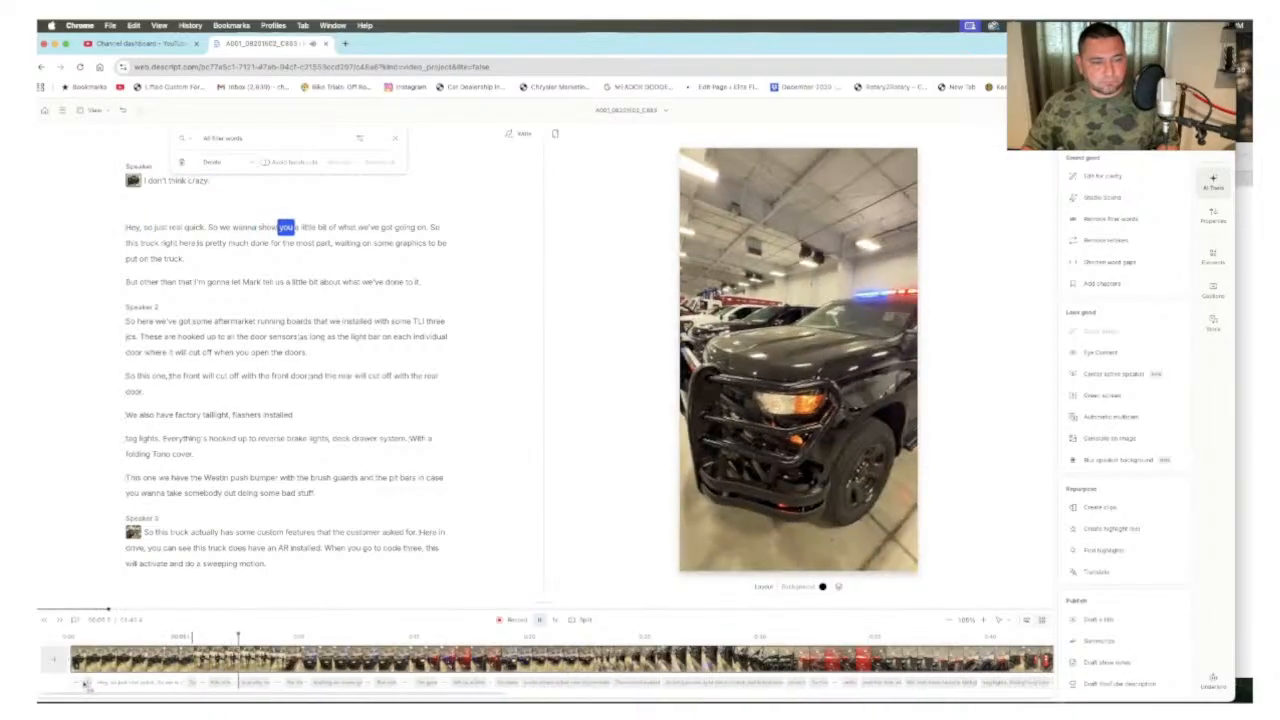
Step: Remove "I don't think crazy." from the start of the script and check how the video opens and ends
click(66, 644)
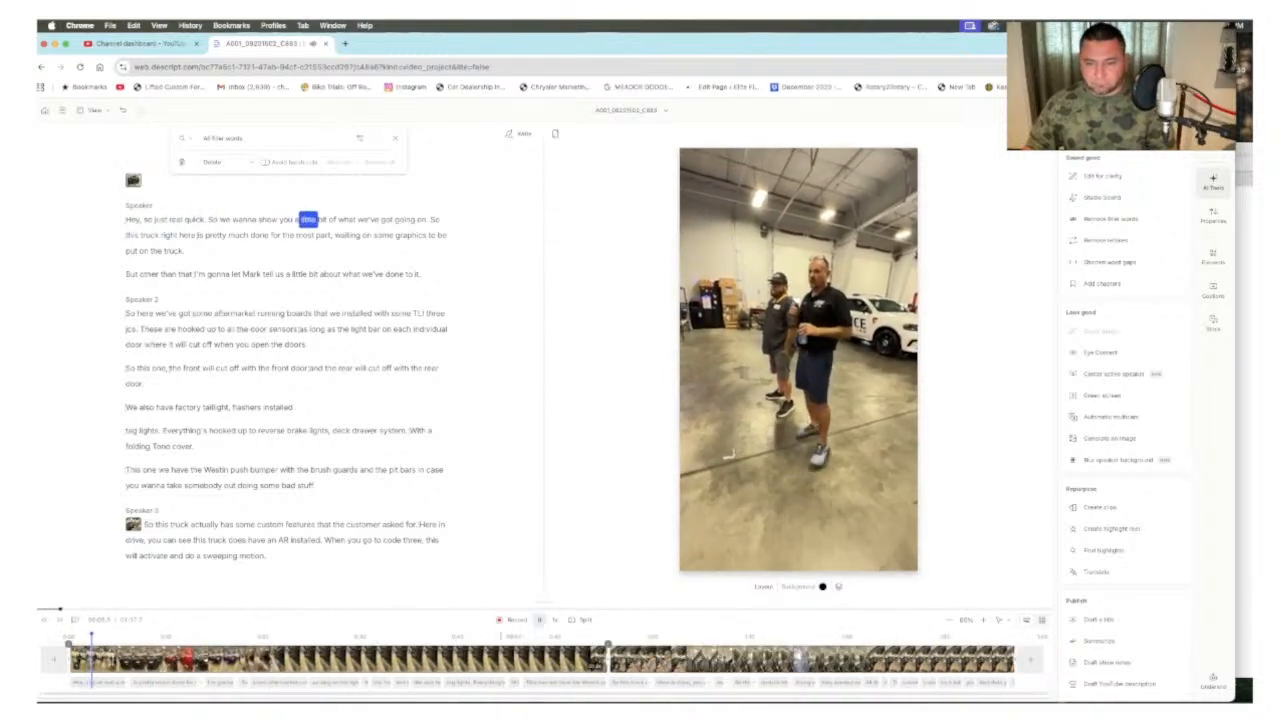
click(960, 639)
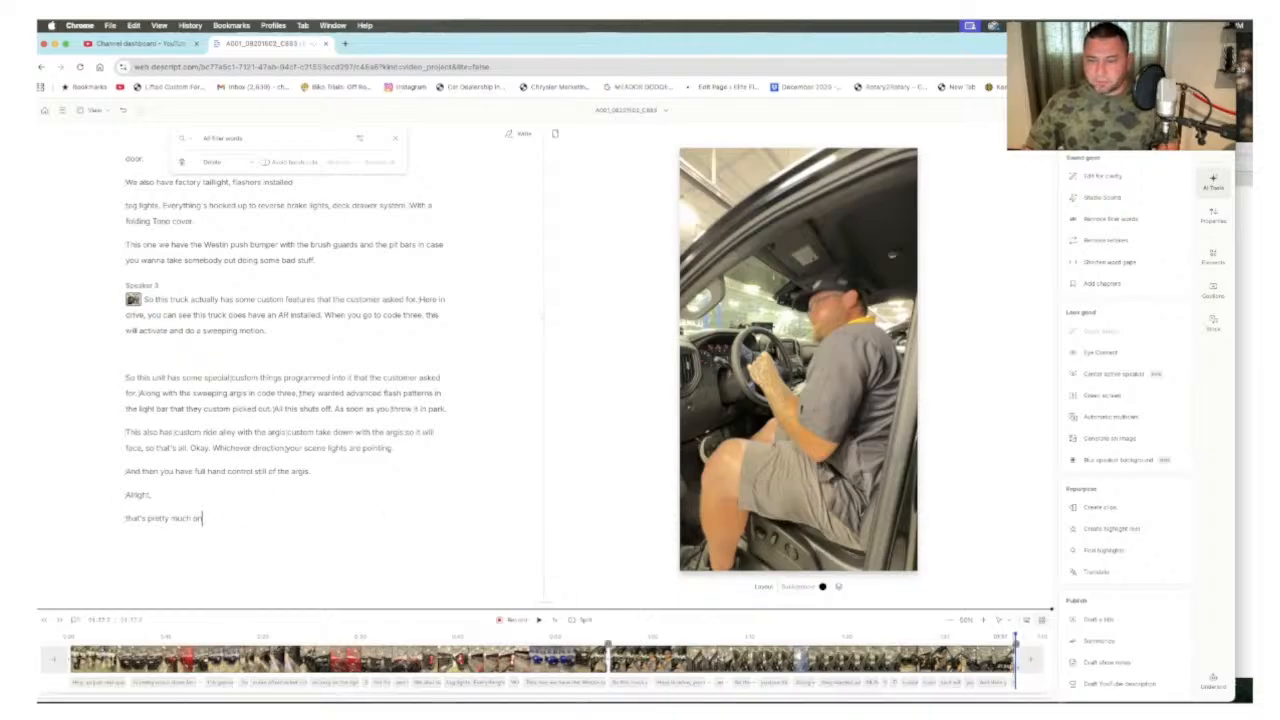
Step: Extend the end of the last clip to bring back "This it, on this one much man" and play it
drag(1042, 667, 1044, 667)
click(994, 640)
key(space)
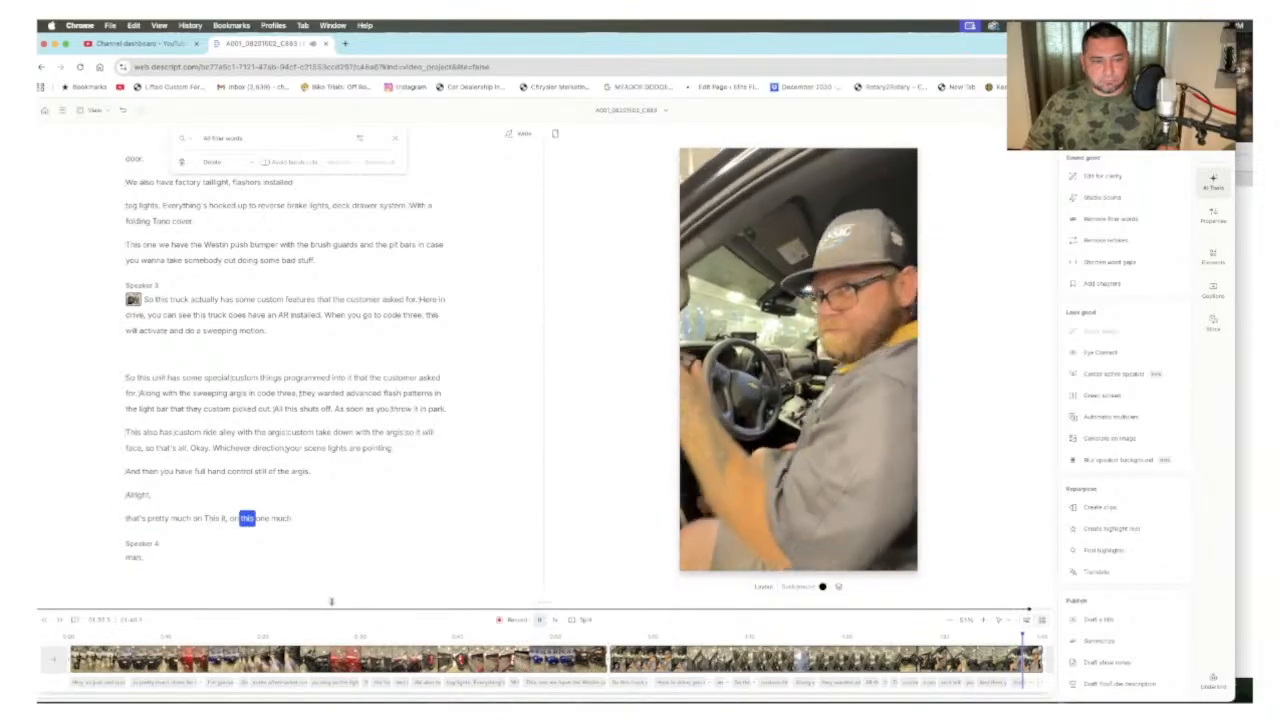
Step: Try deleting "This it, on this one much" from the closing line and play the result
drag(297, 519, 205, 519)
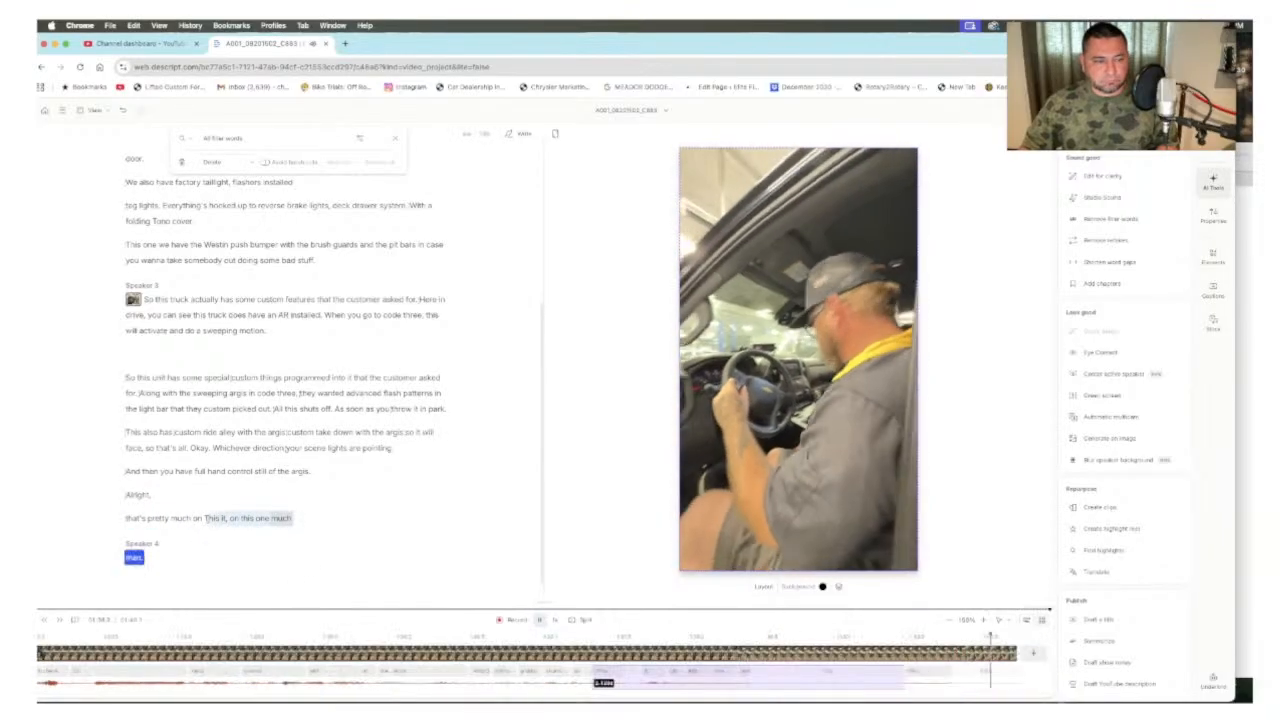
key(BackSpace)
key(space)
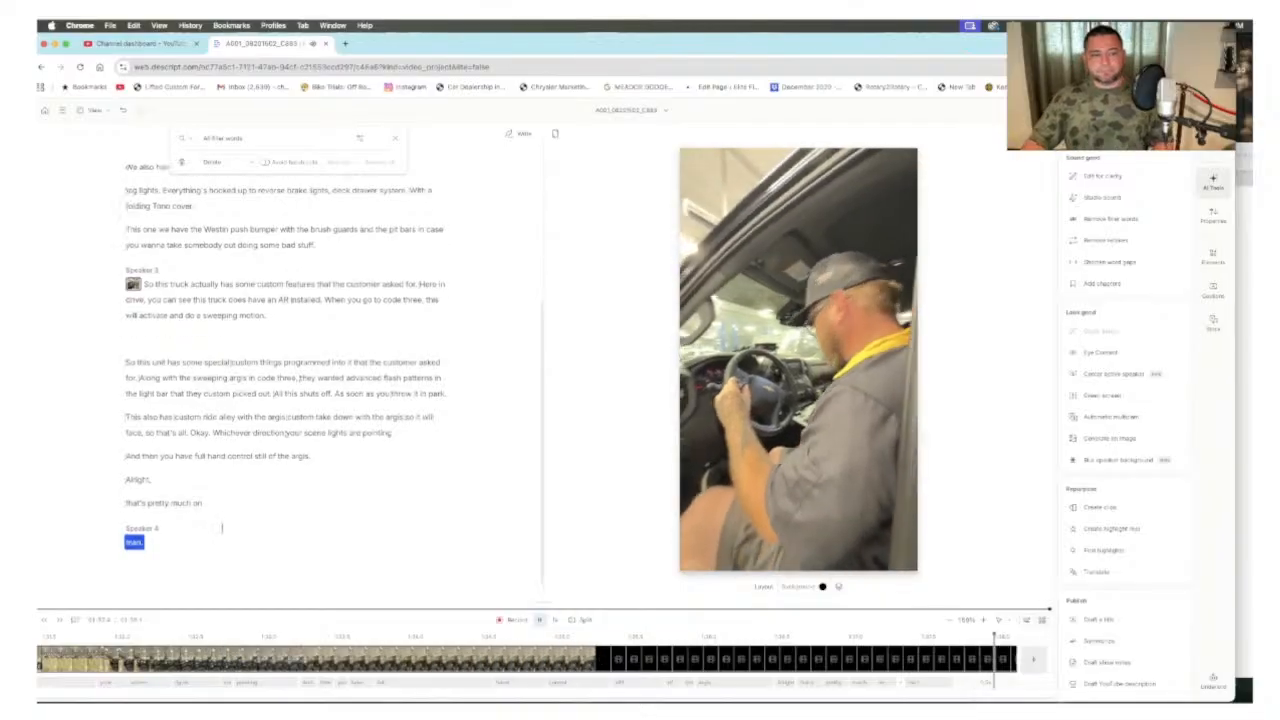
key(space)
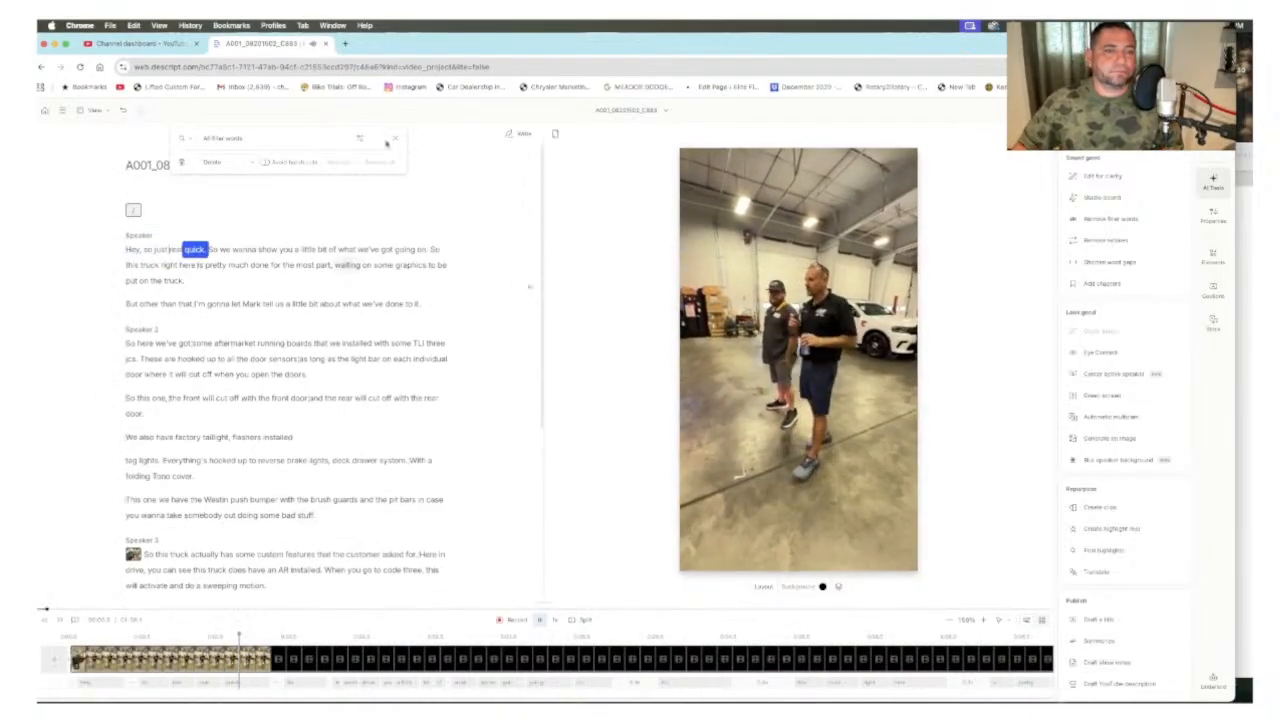
Step: Close the filler-word search and undo the last deletion in the closing line
click(395, 137)
scroll(320, 369, down, 5)
click(320, 369)
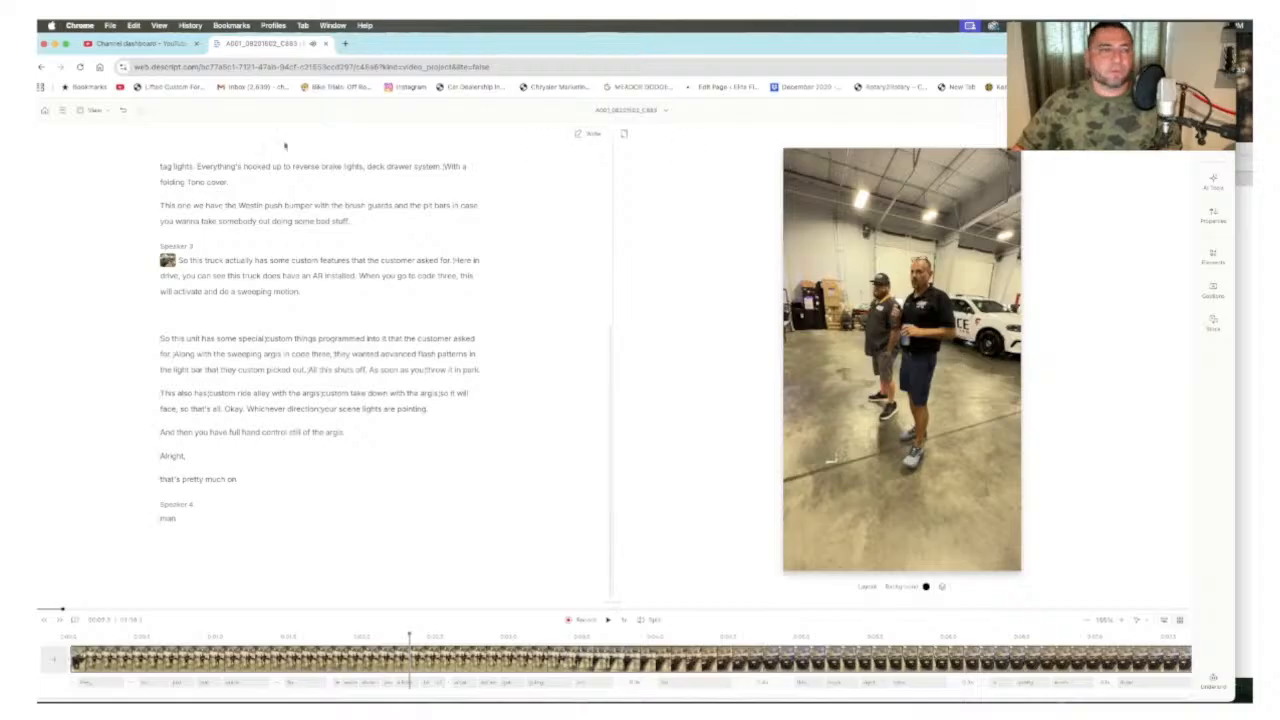
click(122, 111)
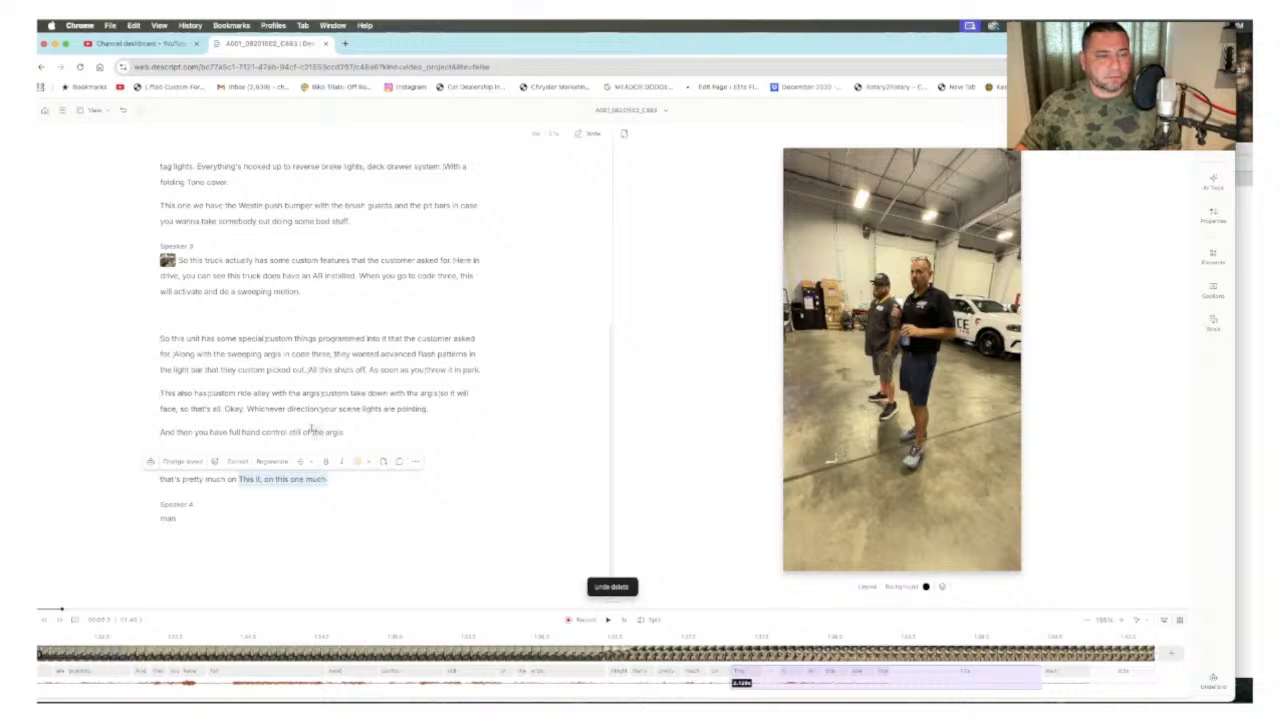
Step: Delete only "one much" from the end of the "that's pretty much on This it, on this" line
click(271, 484)
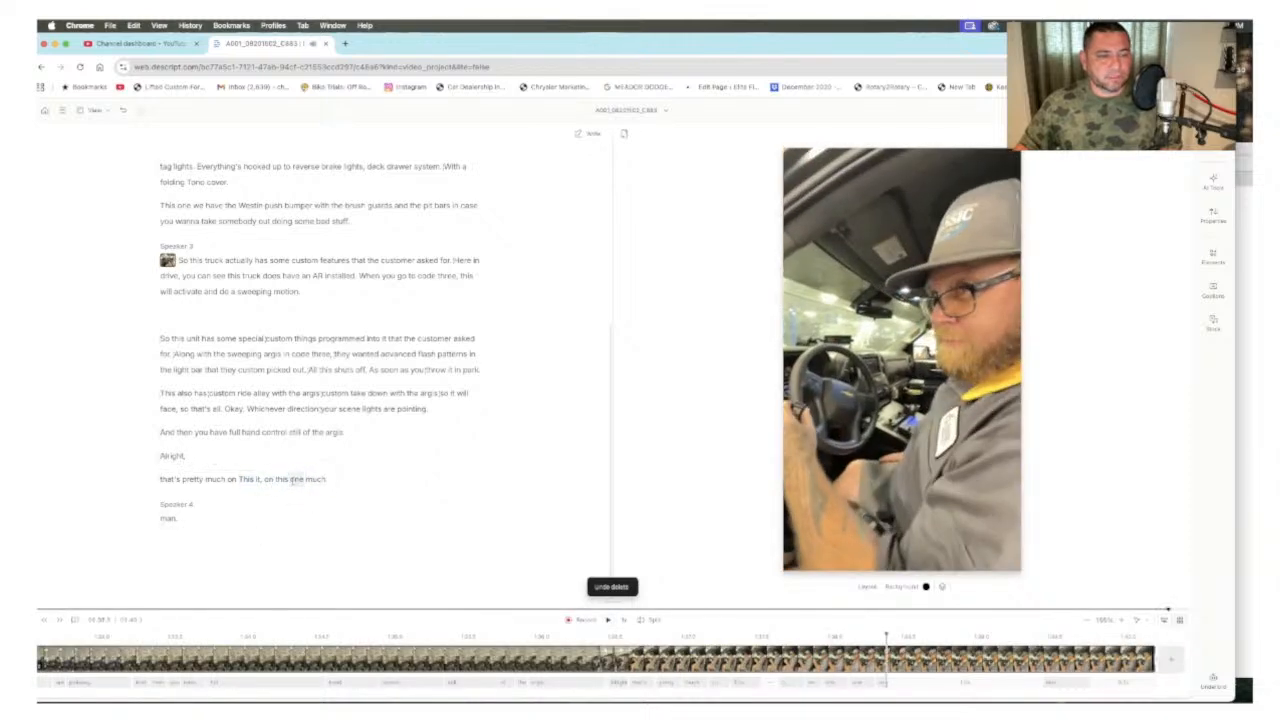
drag(290, 481, 363, 486)
key(BackSpace)
Step: Add the clip A001_08201505_C885.MOV from Finder to the end of the script and play it
click(73, 683)
drag(766, 518, 264, 559)
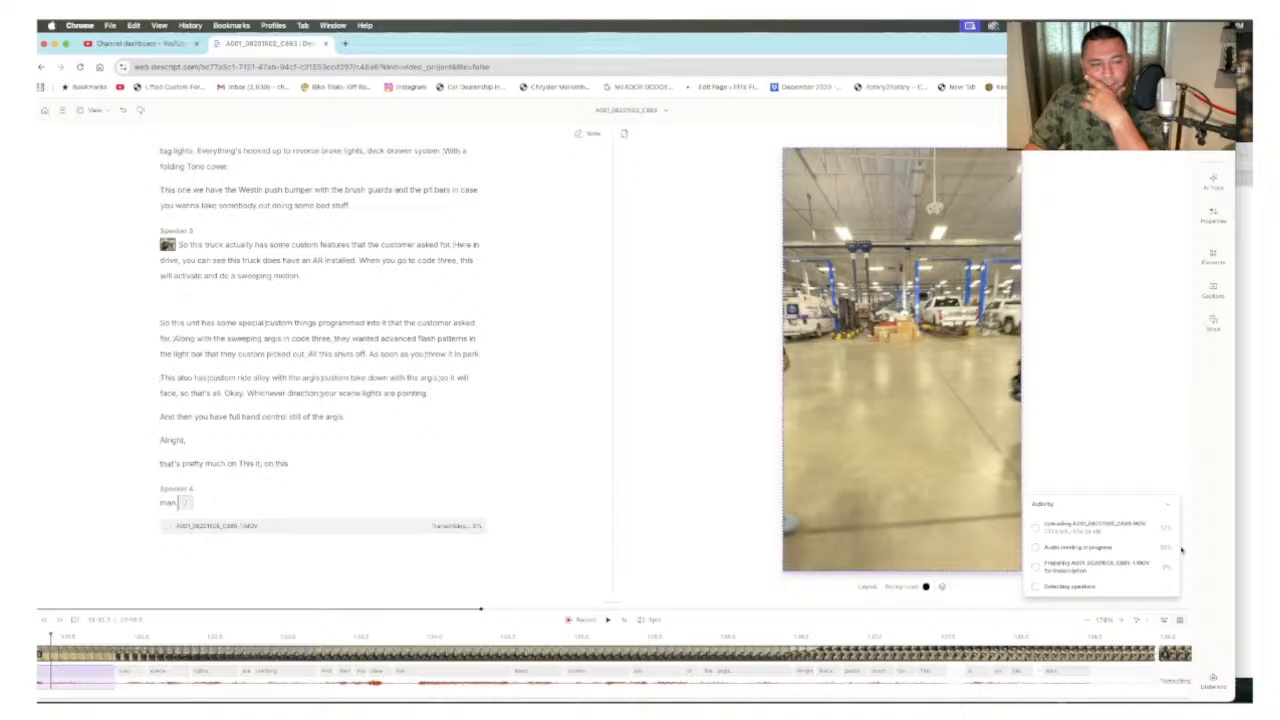
key(space)
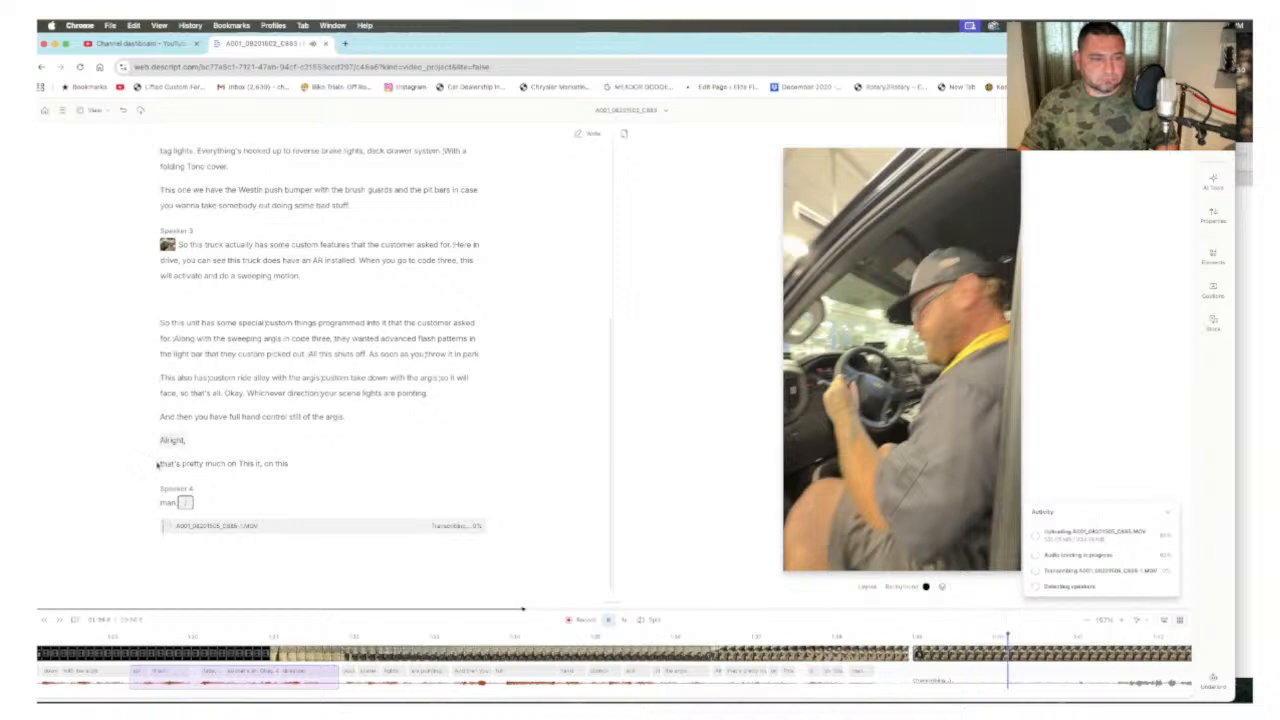
Step: Delete "that's pretty much on This it, on this" and the "Alright," above it from the transcript
drag(159, 465, 291, 466)
key(BackSpace)
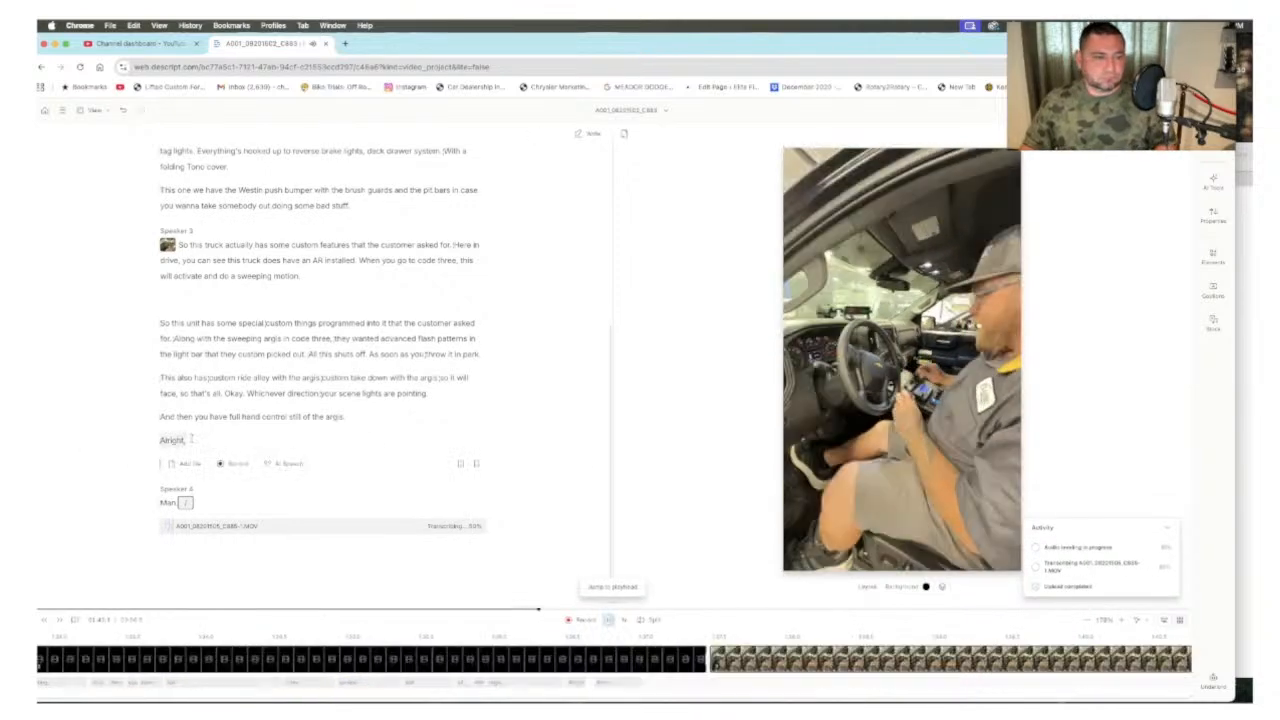
double_click(158, 440)
key(BackSpace)
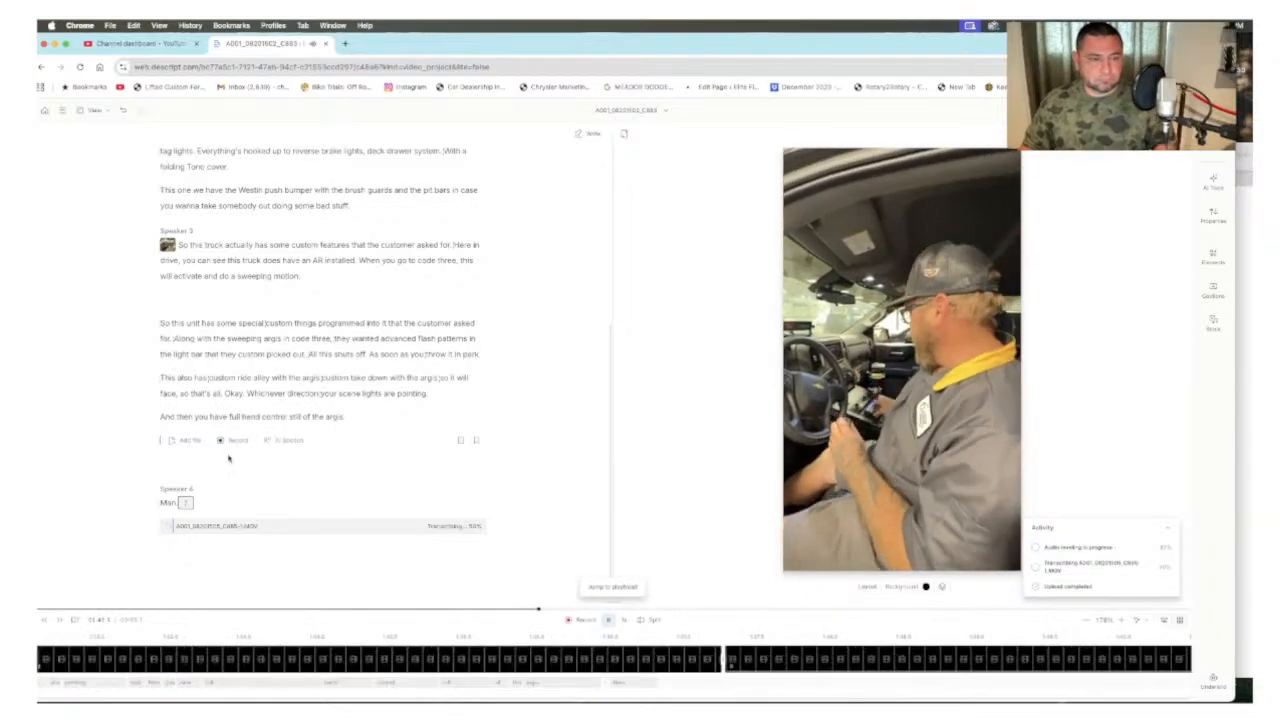
Step: Replace the clip just added at the script's end with A001_08201508_C886.MOV, previewed in Finder, and move the playhead back before it
key(space)
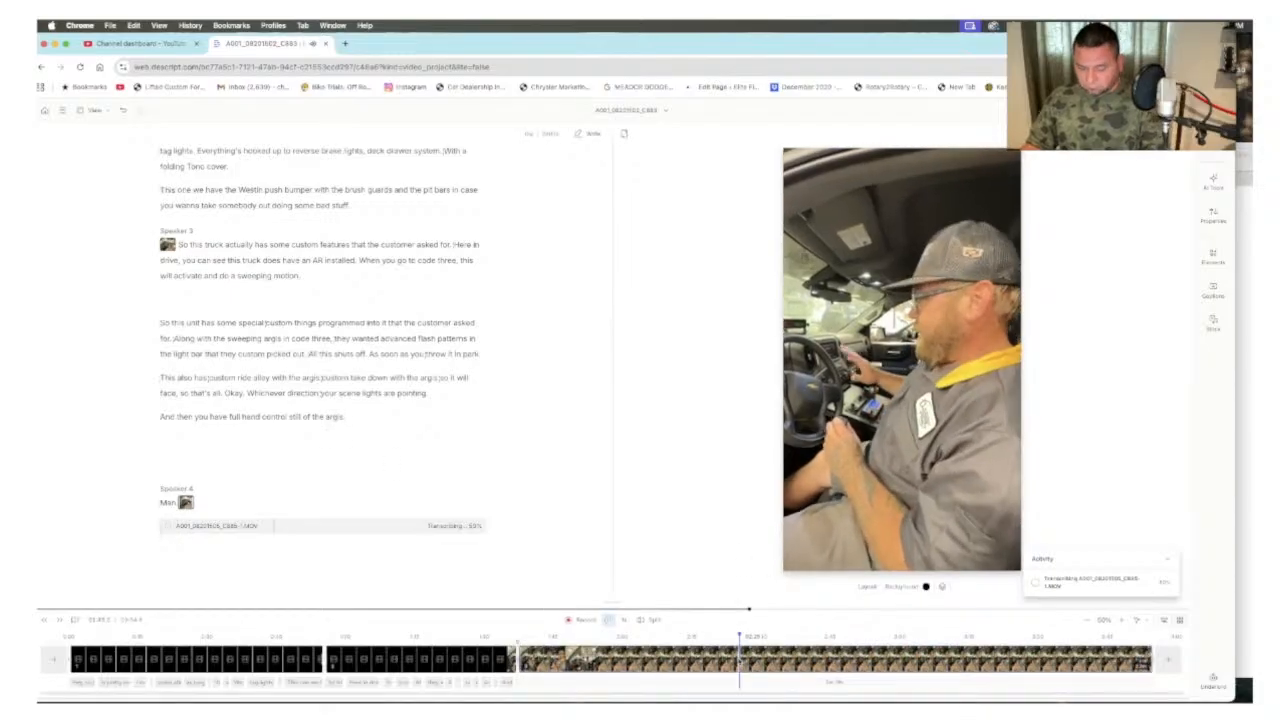
click(268, 686)
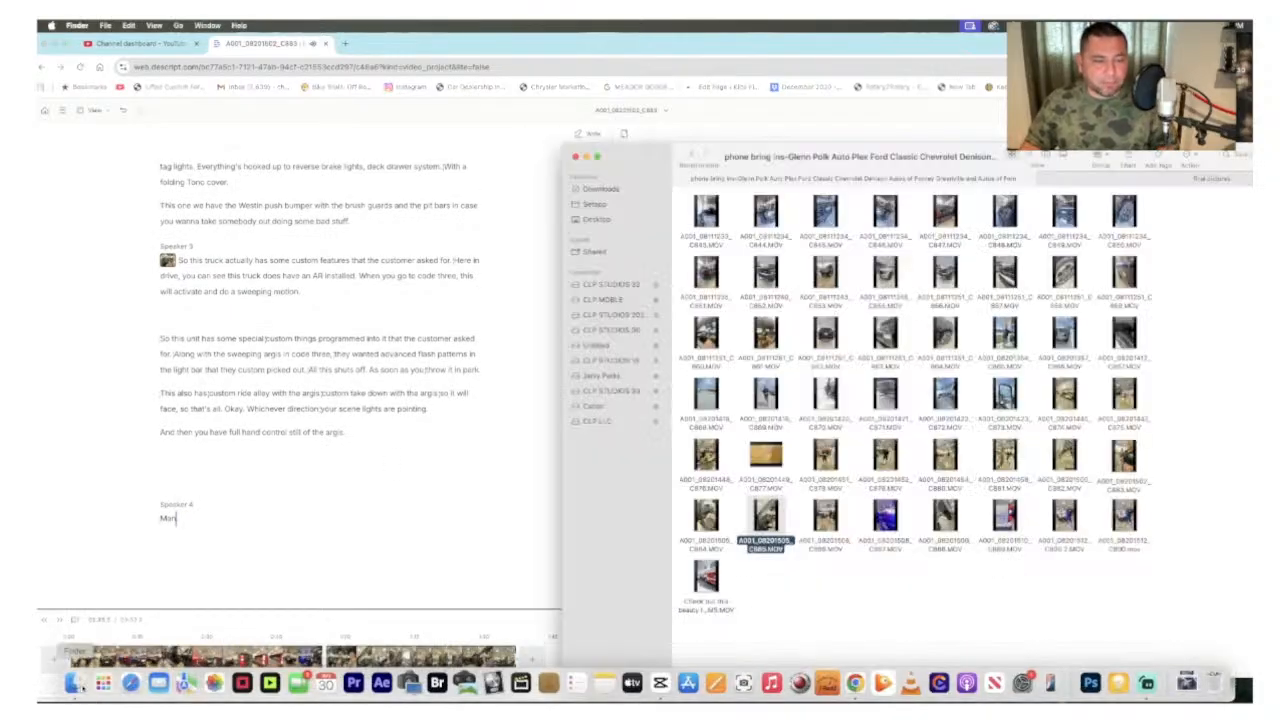
click(821, 526)
key(space)
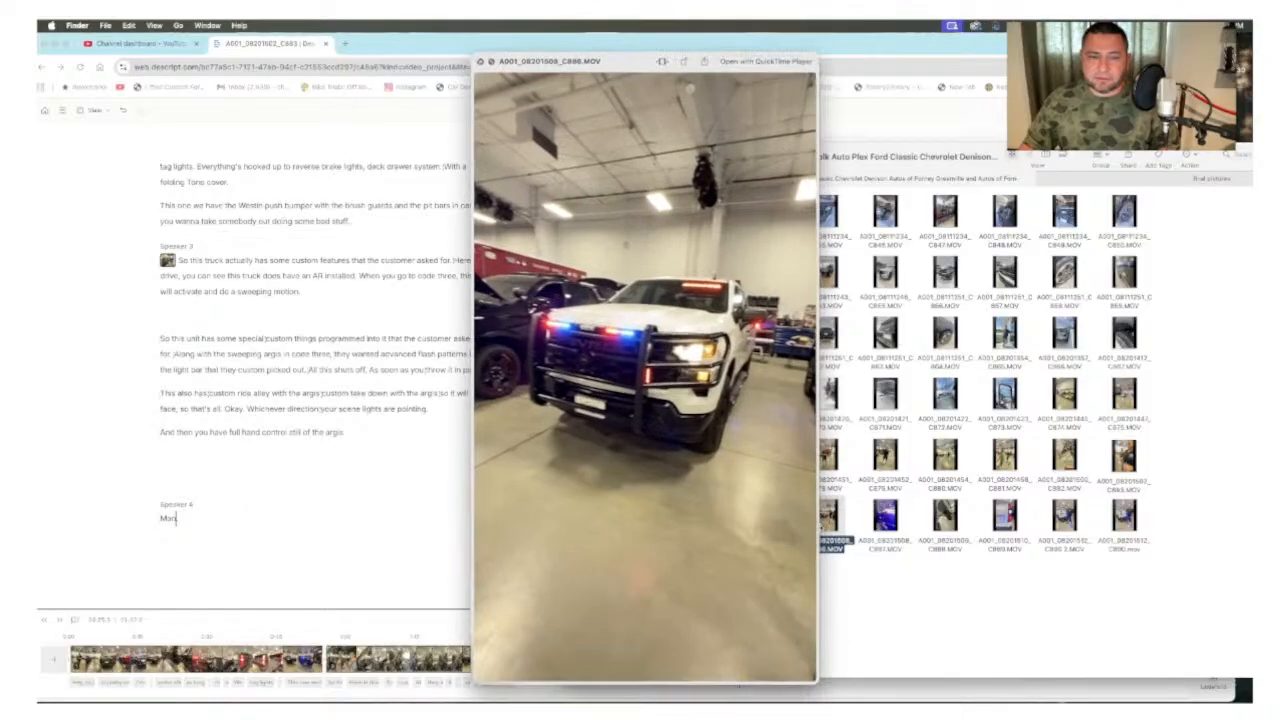
key(space)
drag(825, 526, 270, 542)
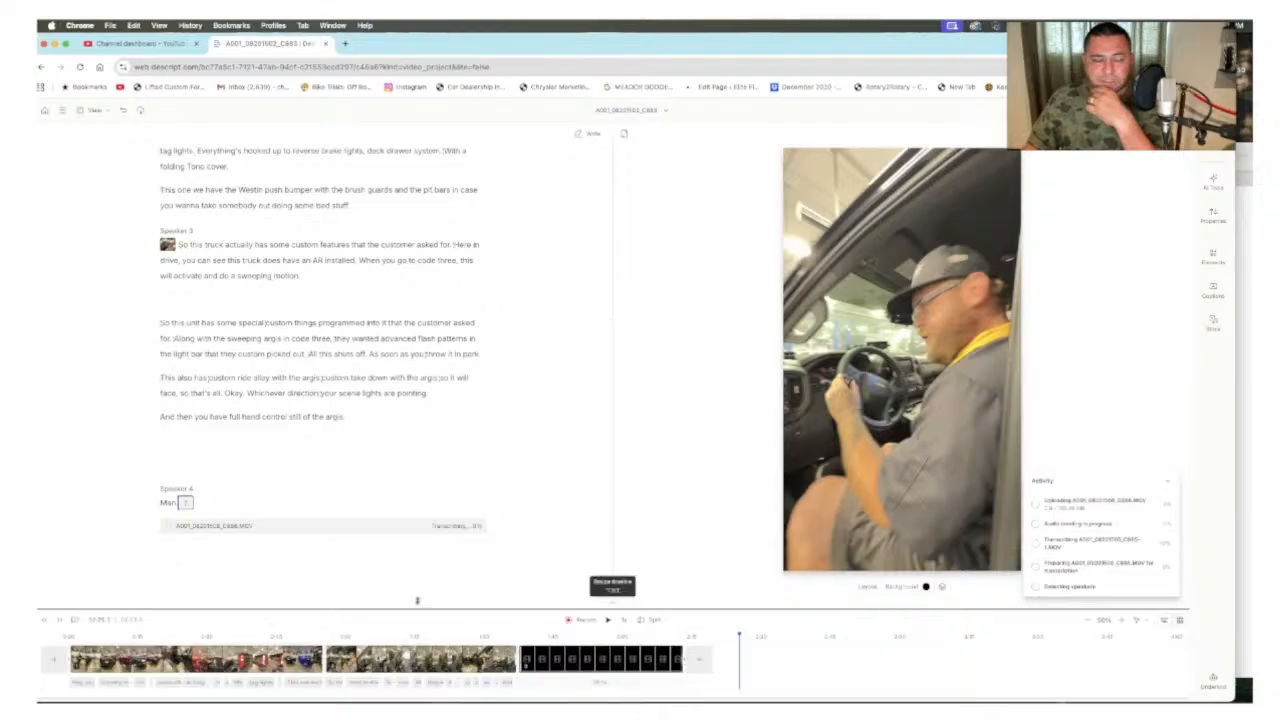
click(650, 640)
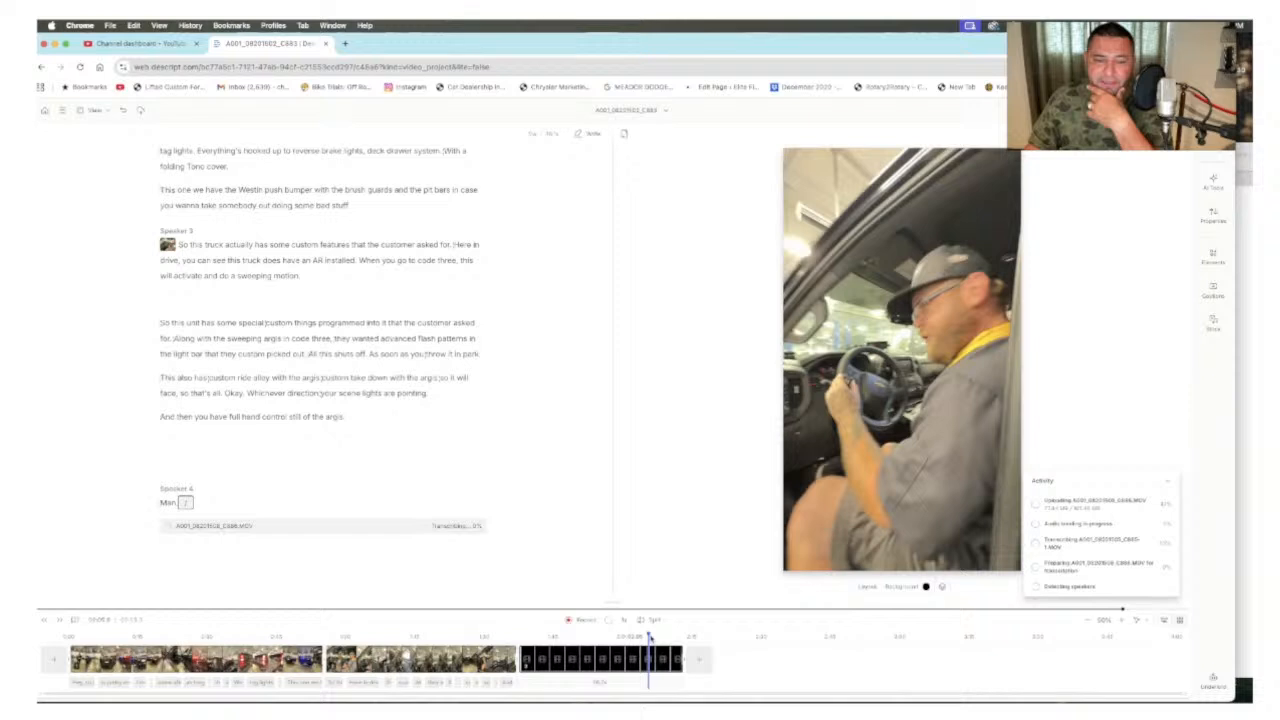
click(478, 642)
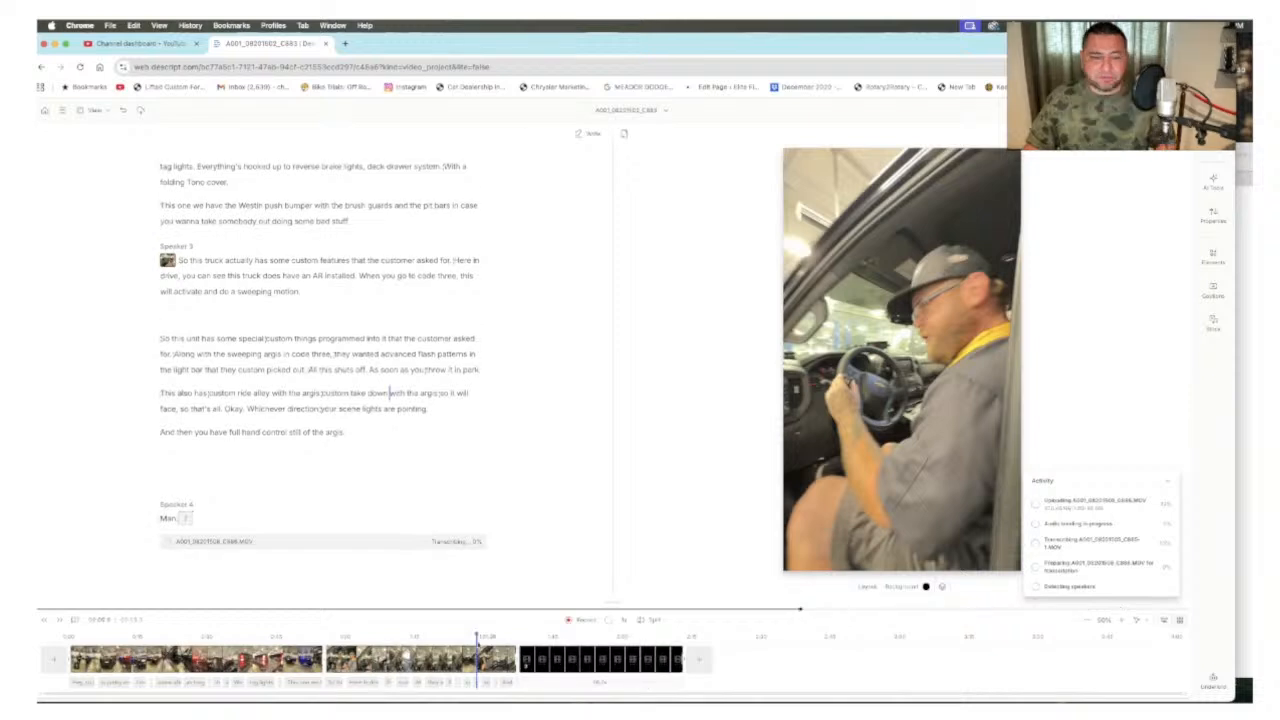
Step: Play the newly added last clip and delete "Right. Voice over. Go ahead. I think right here," from its start
key(space)
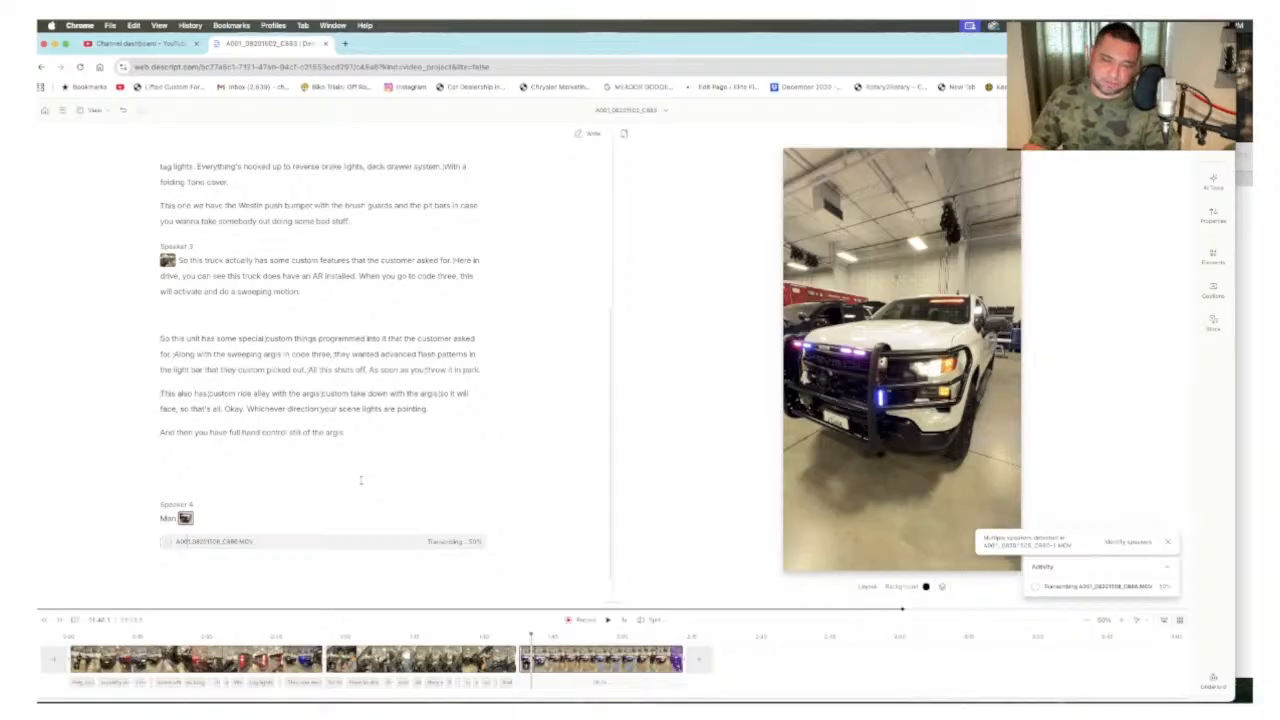
scroll(302, 517, down, 2)
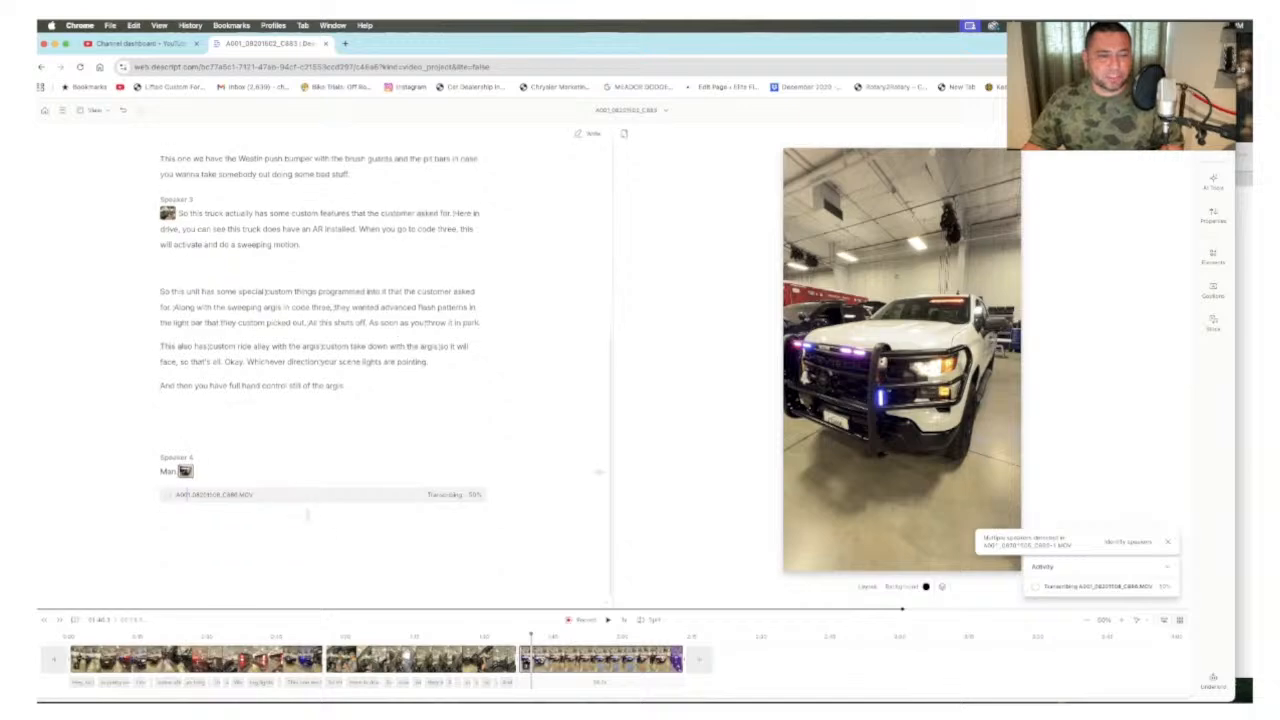
key(space)
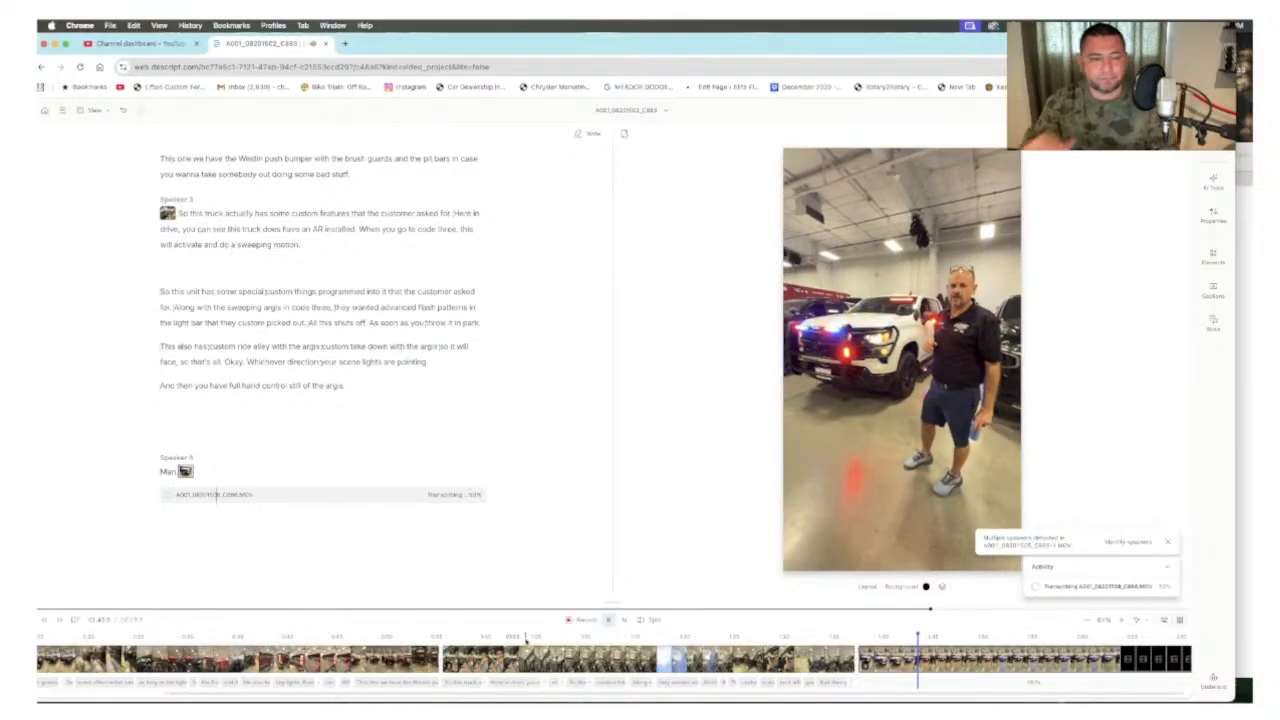
key(space)
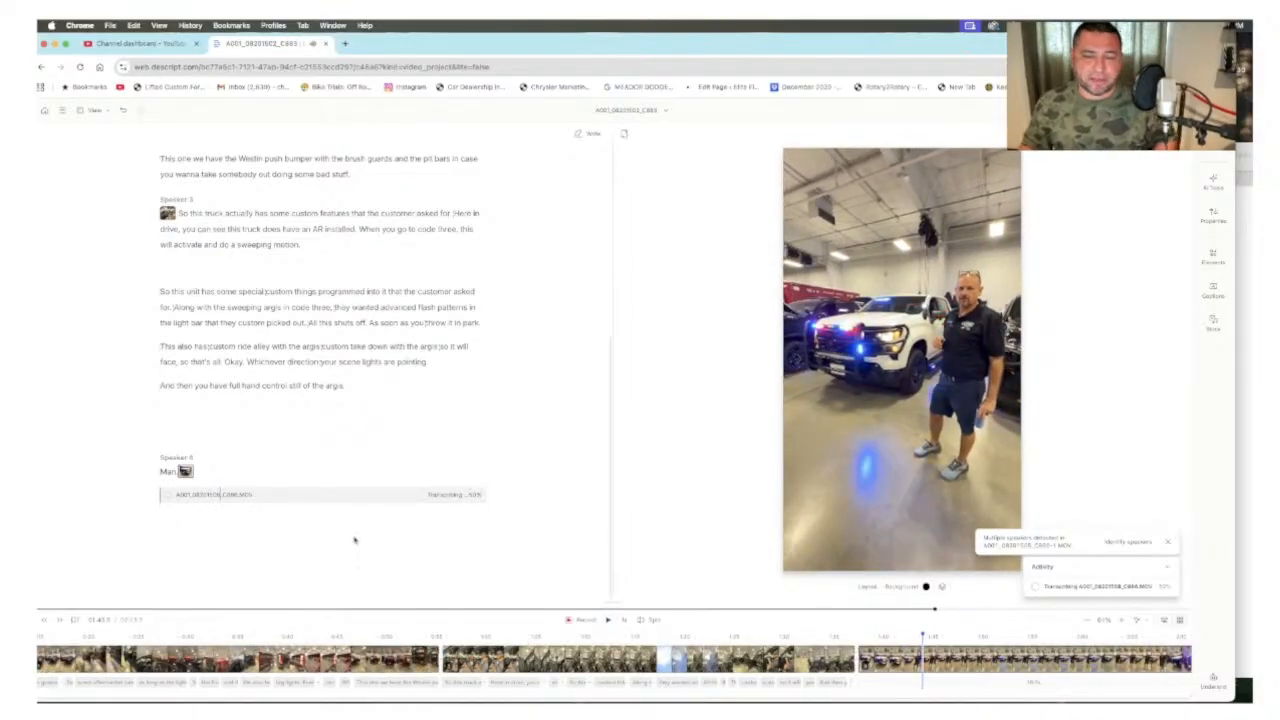
click(862, 640)
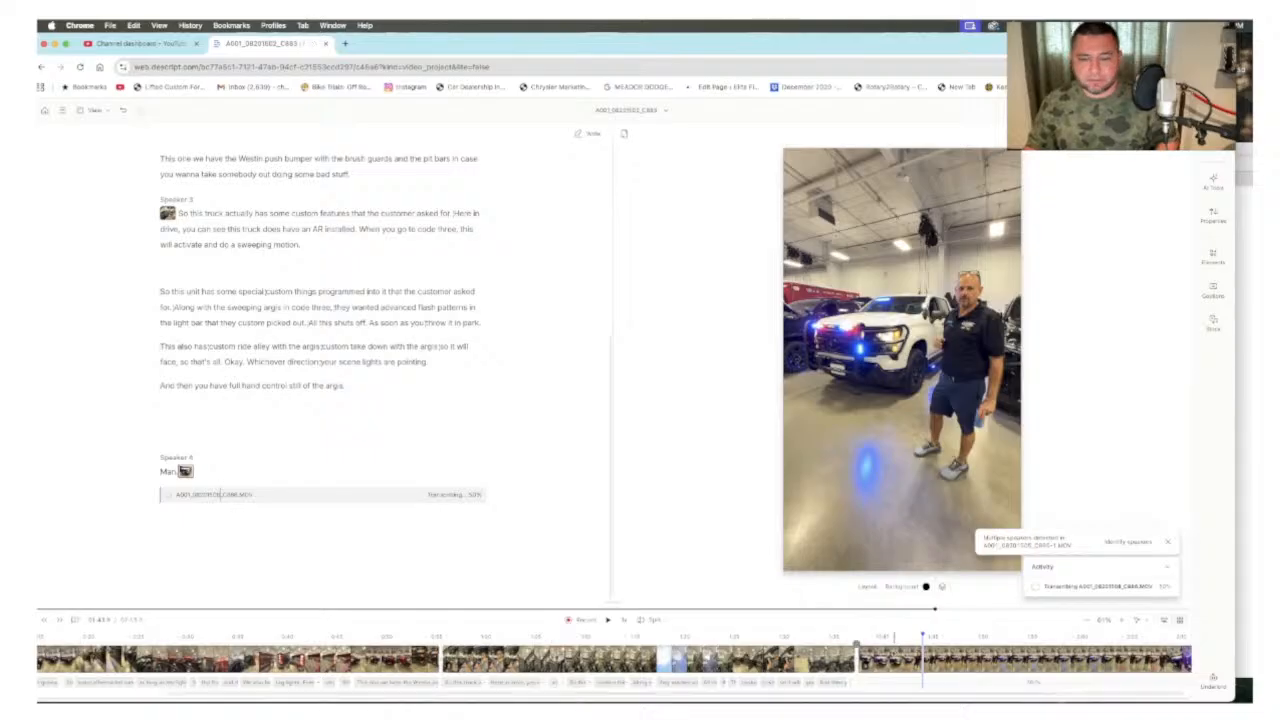
scroll(863, 645, up, 3)
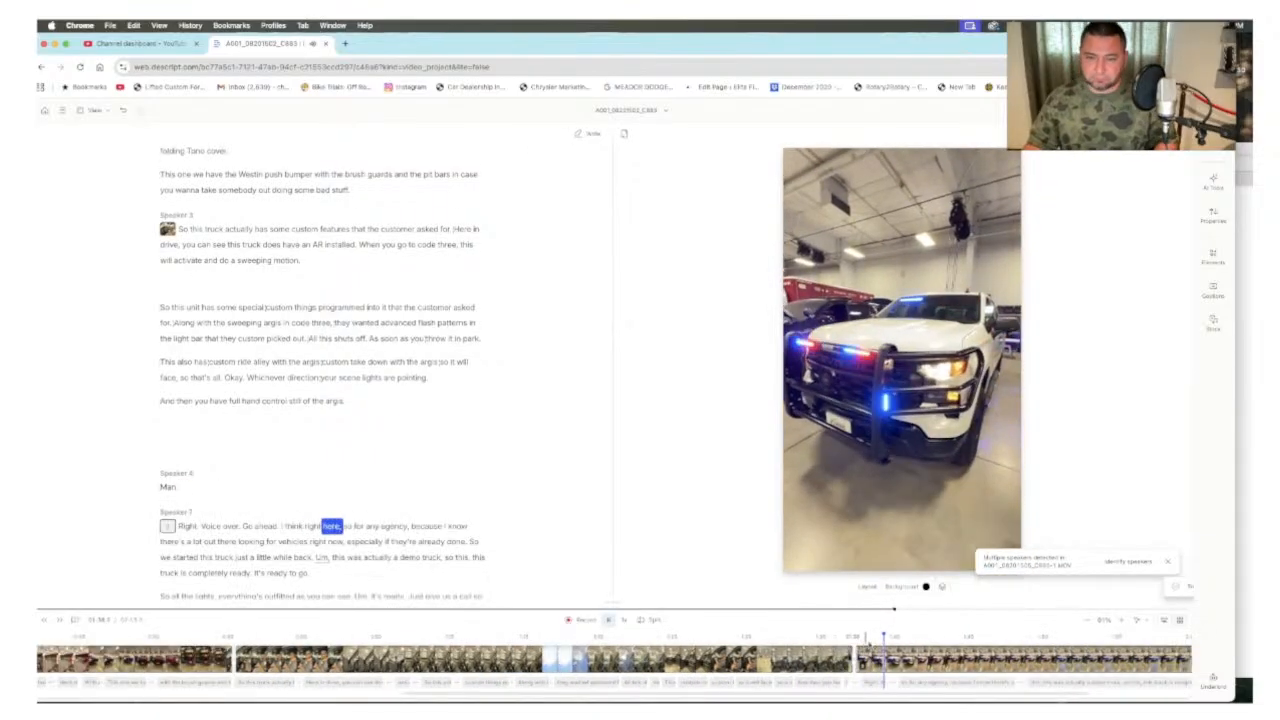
key(space)
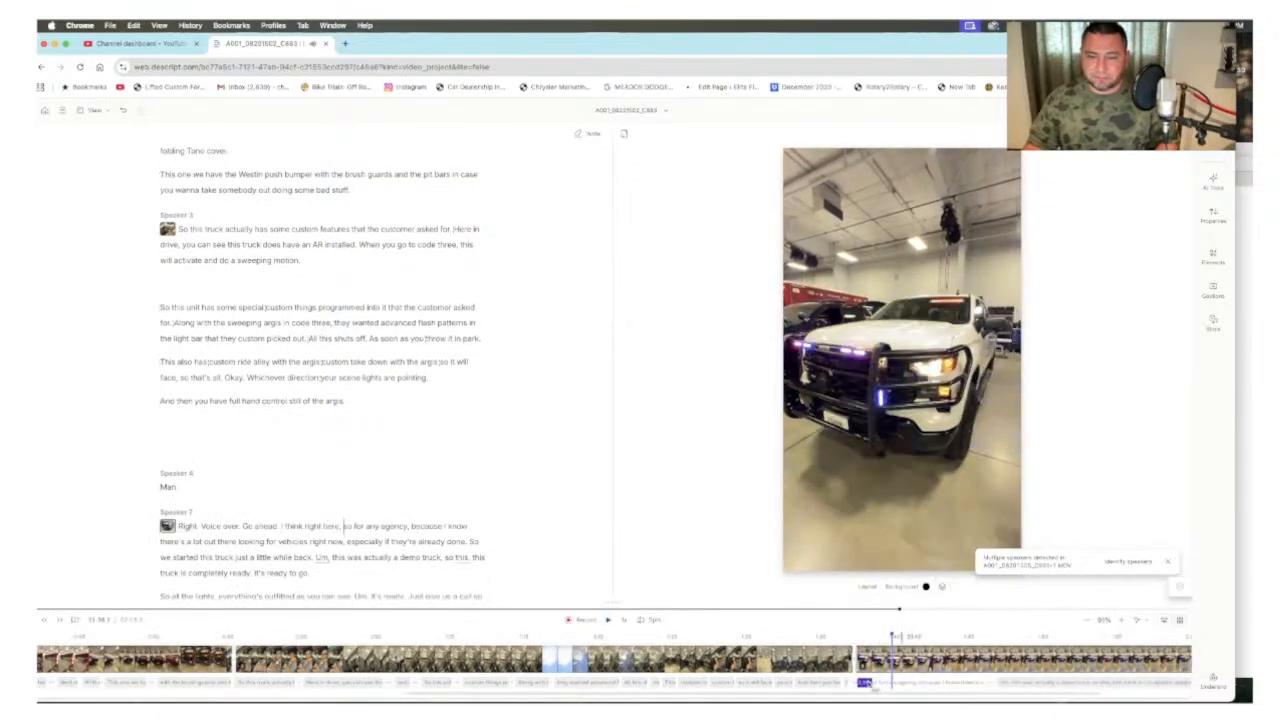
key(BackSpace)
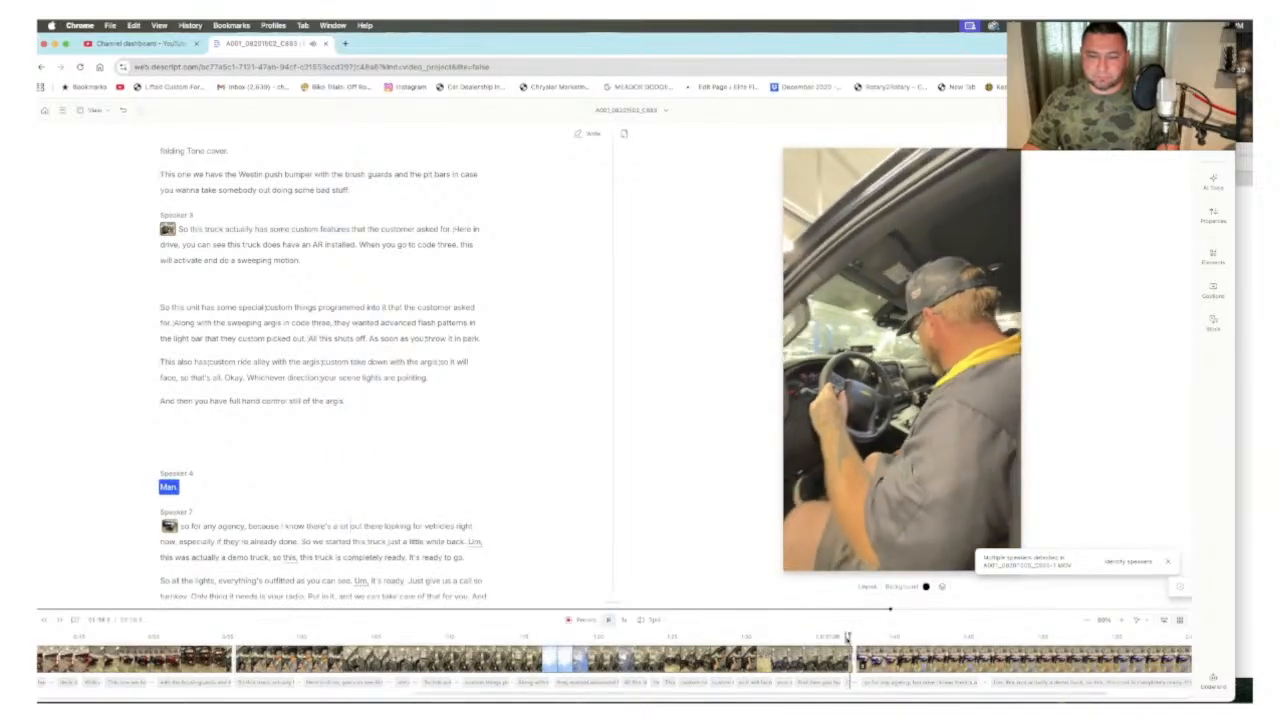
Step: Delete the leftover "Man." line before the last clip and play across the join
click(822, 640)
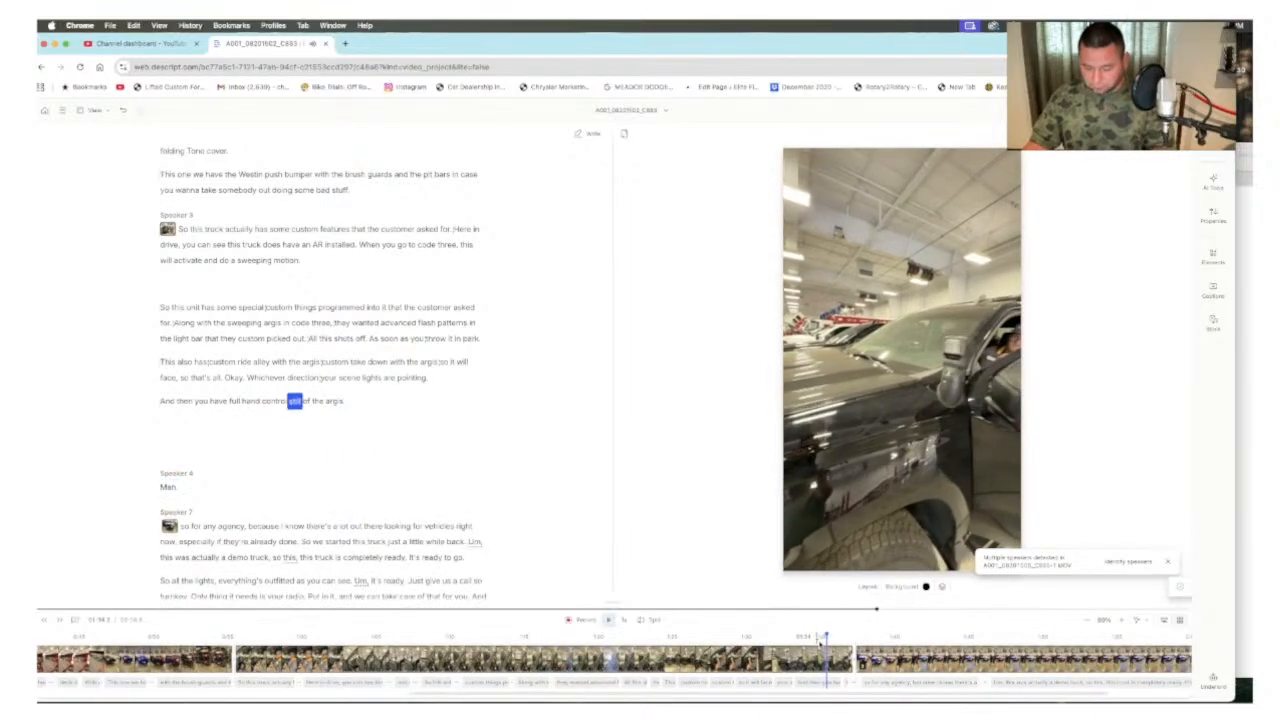
scroll(818, 645, up, 3)
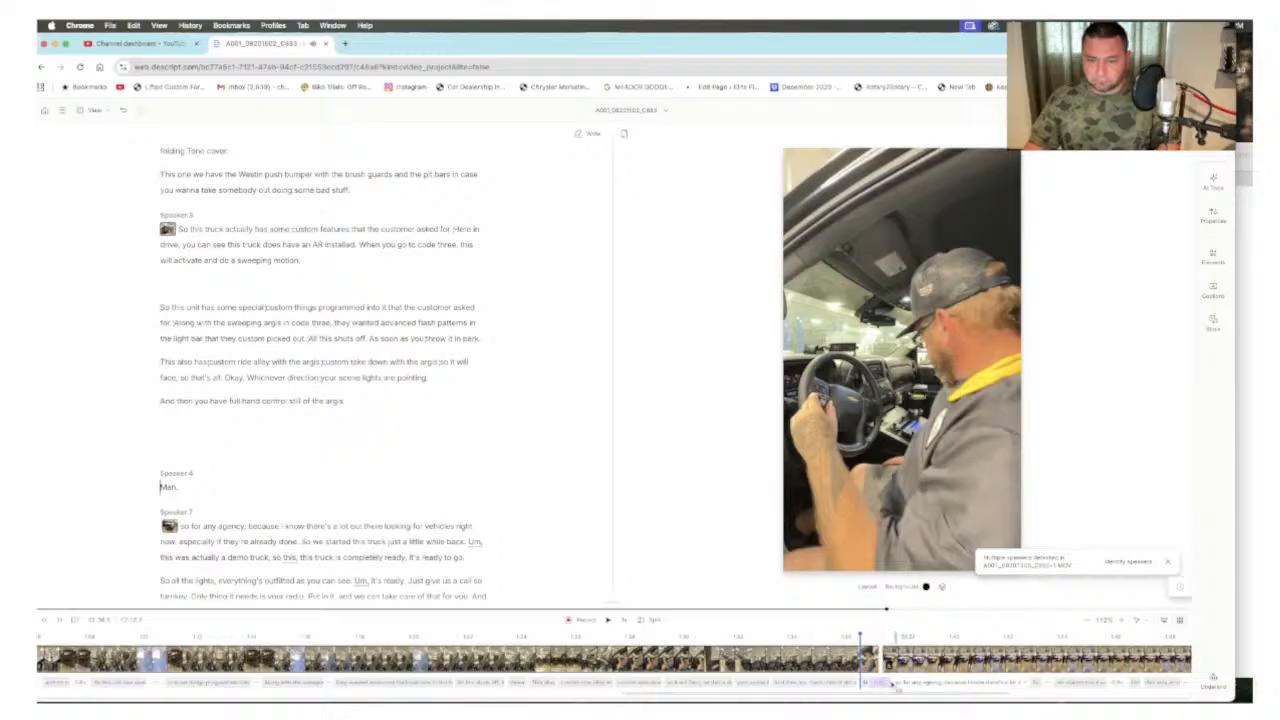
key(BackSpace)
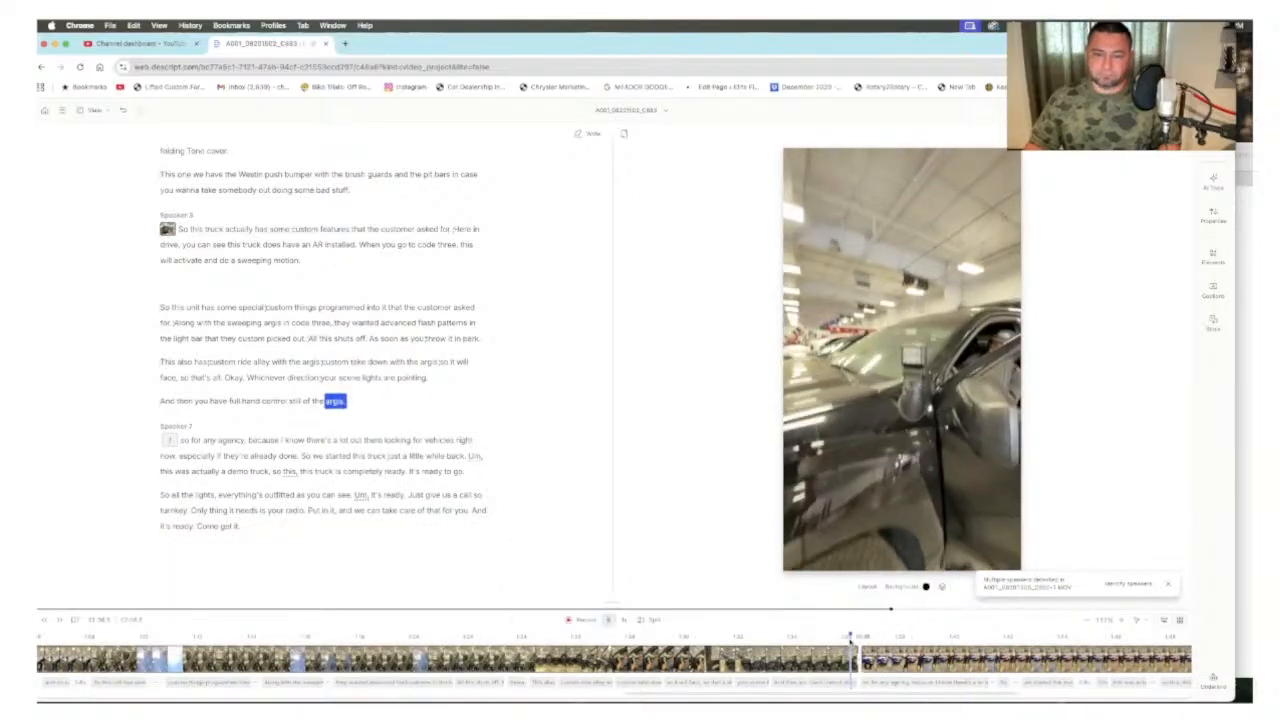
scroll(850, 640, down, 3)
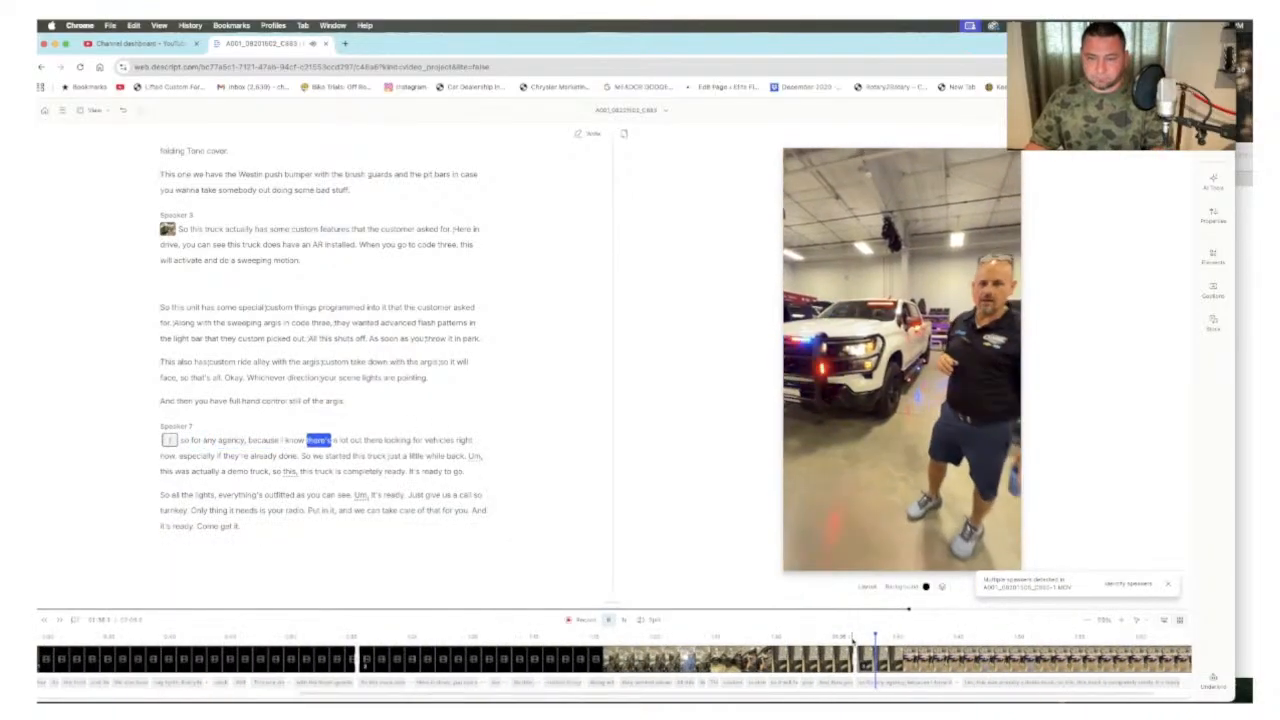
scroll(850, 640, down, 2)
key(space)
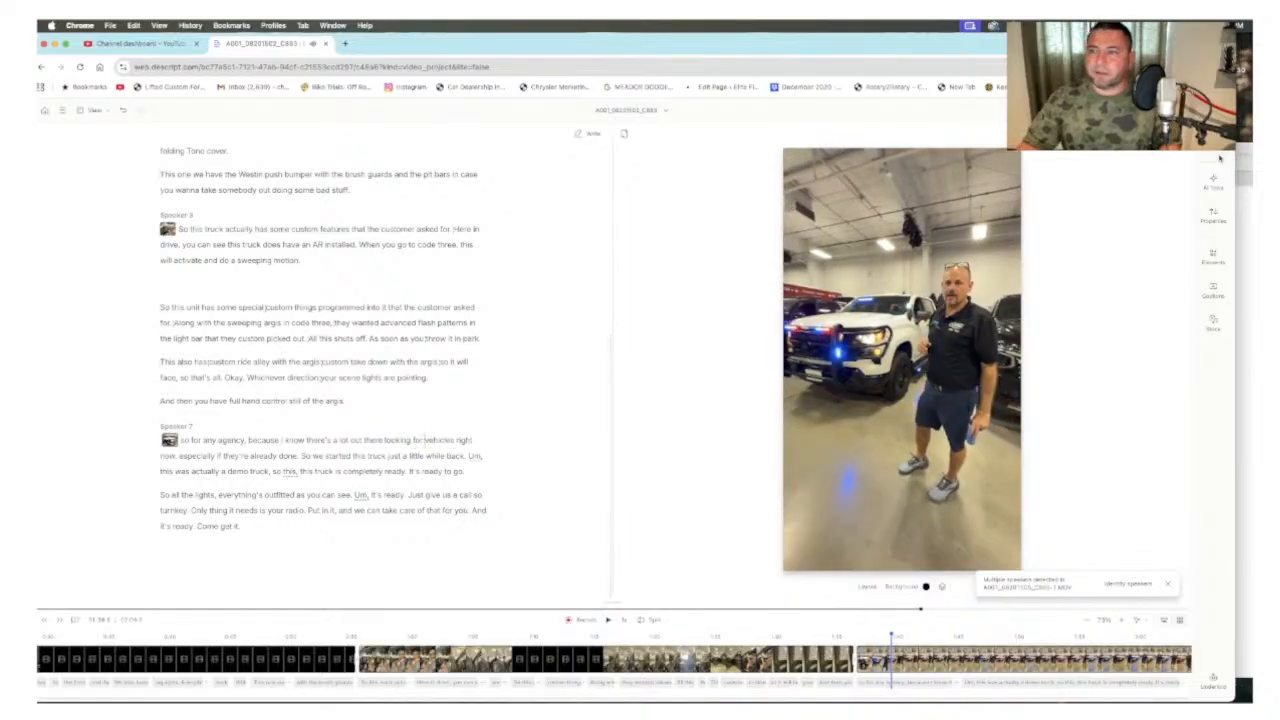
Step: Find all filler words in the script and remove every one of them
click(1213, 180)
click(1120, 216)
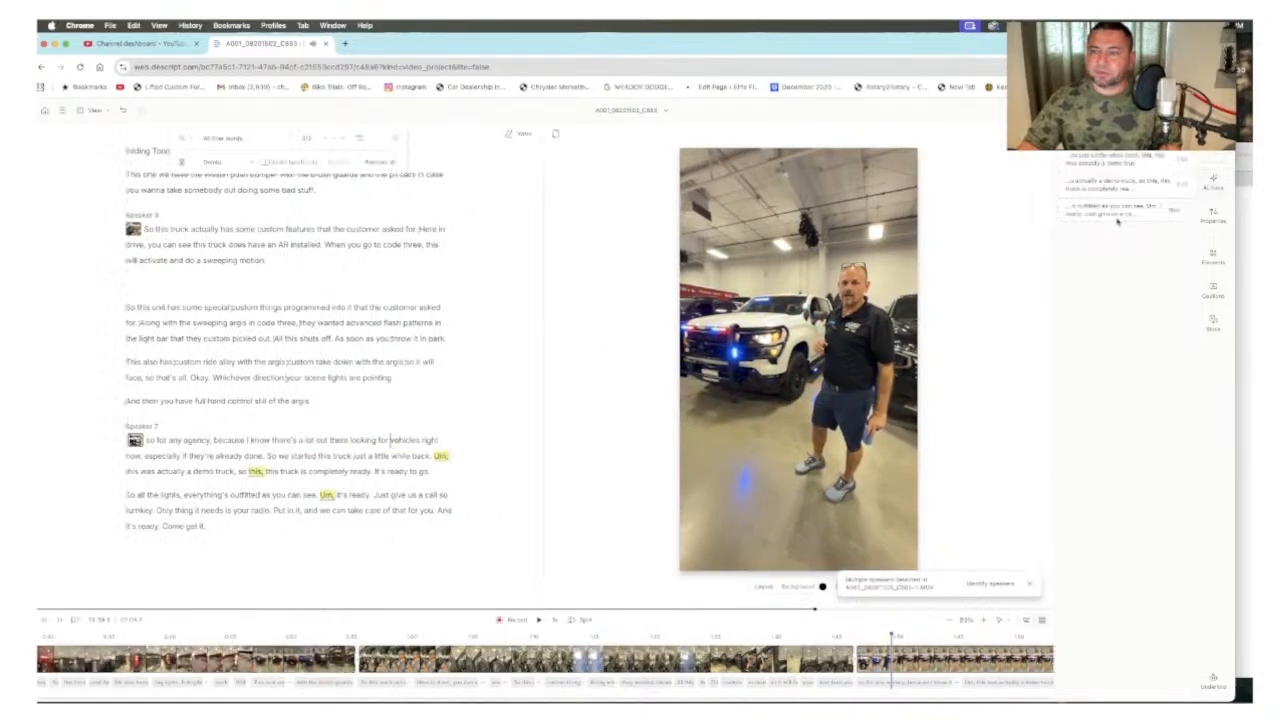
click(372, 161)
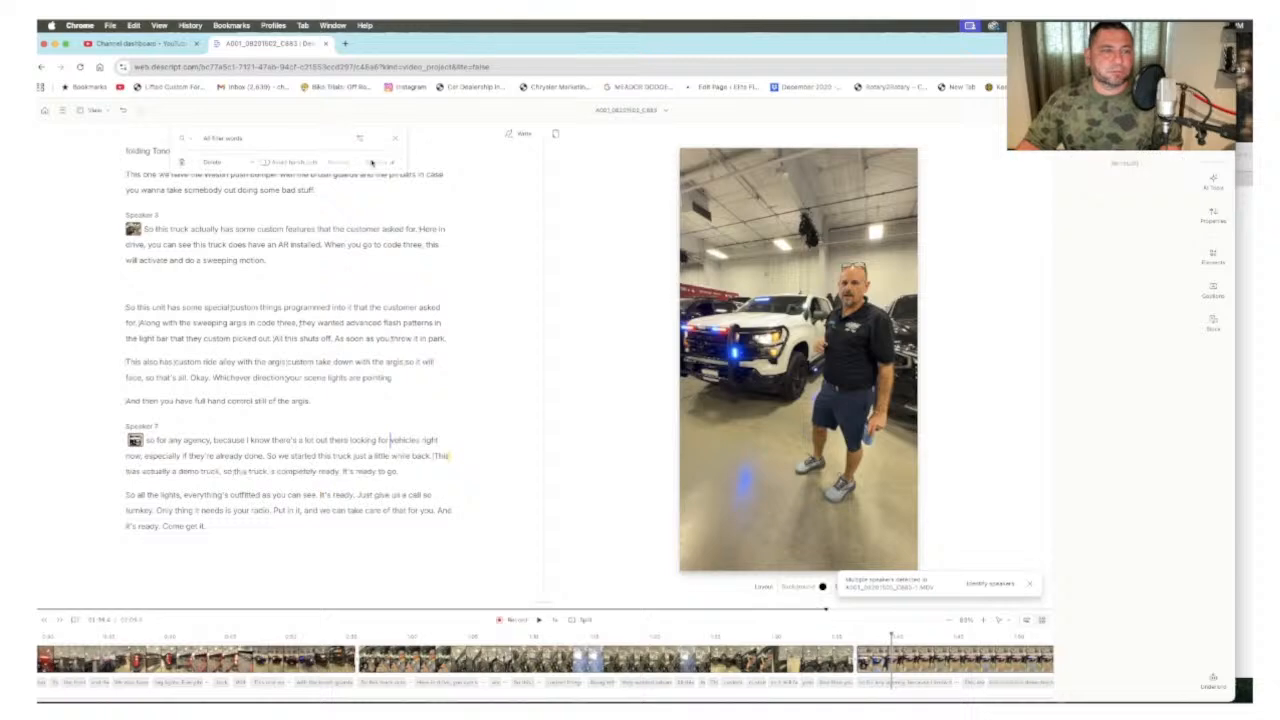
Step: Play the script's ending and trim the last clip's end to just after "Come get it."
click(278, 401)
key(space)
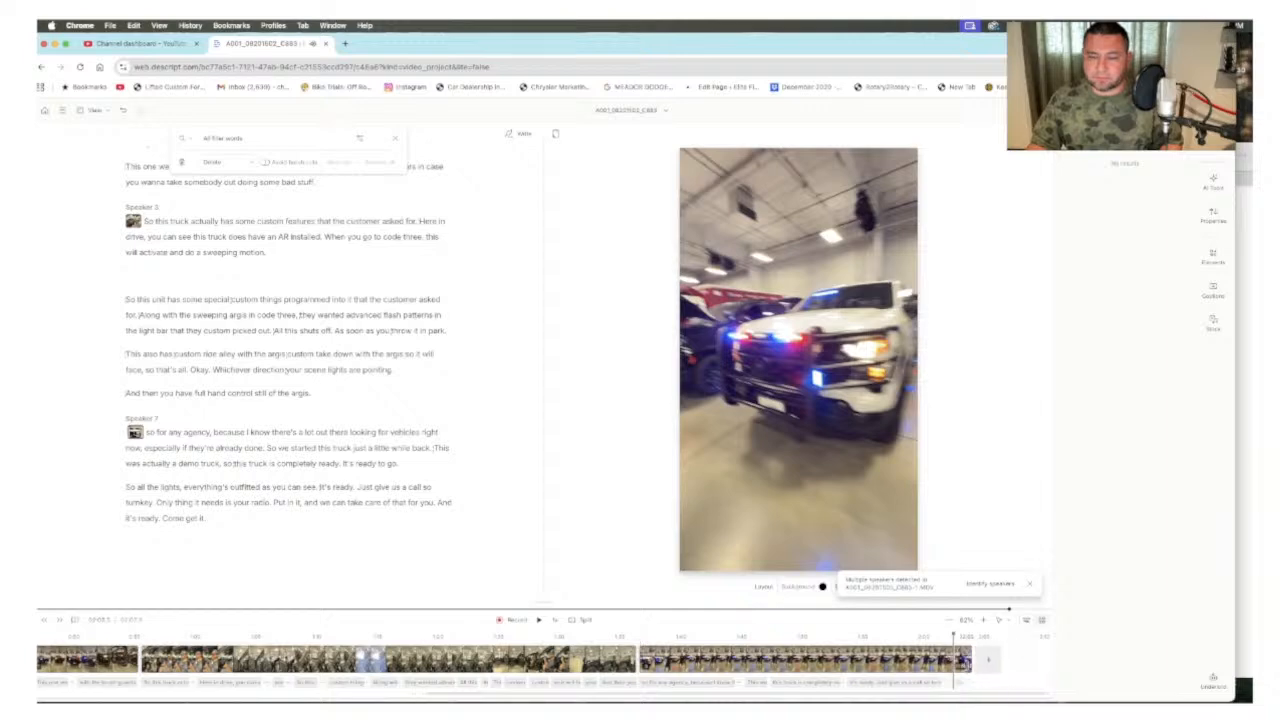
click(910, 638)
key(space)
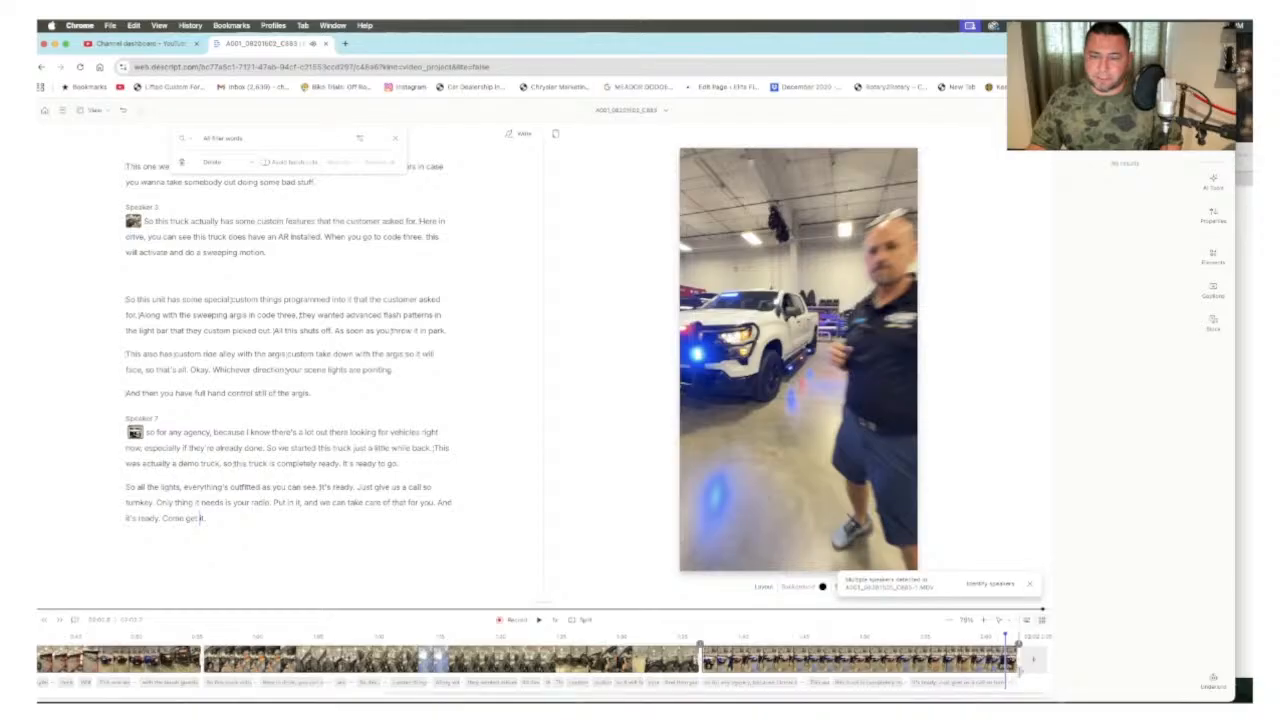
drag(1018, 670, 58, 635)
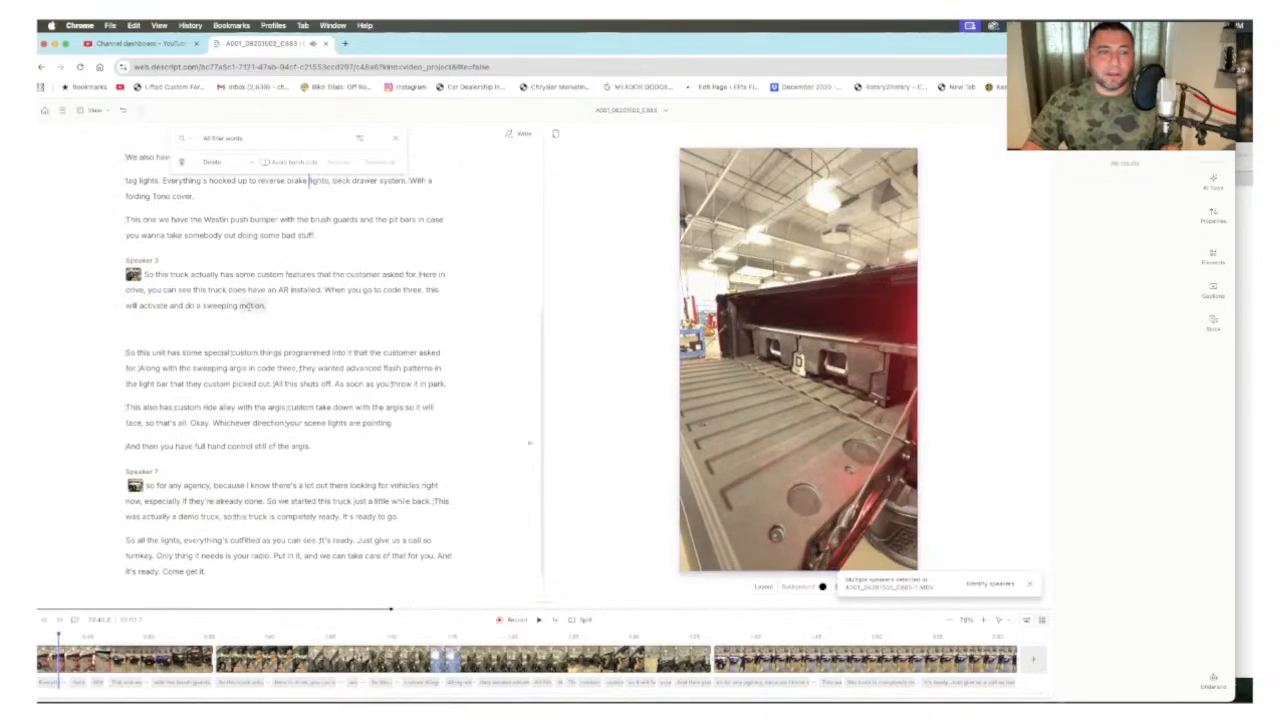
Step: Close the filler-word search and export the video with Local export as the destination
scroll(249, 314, up, 4)
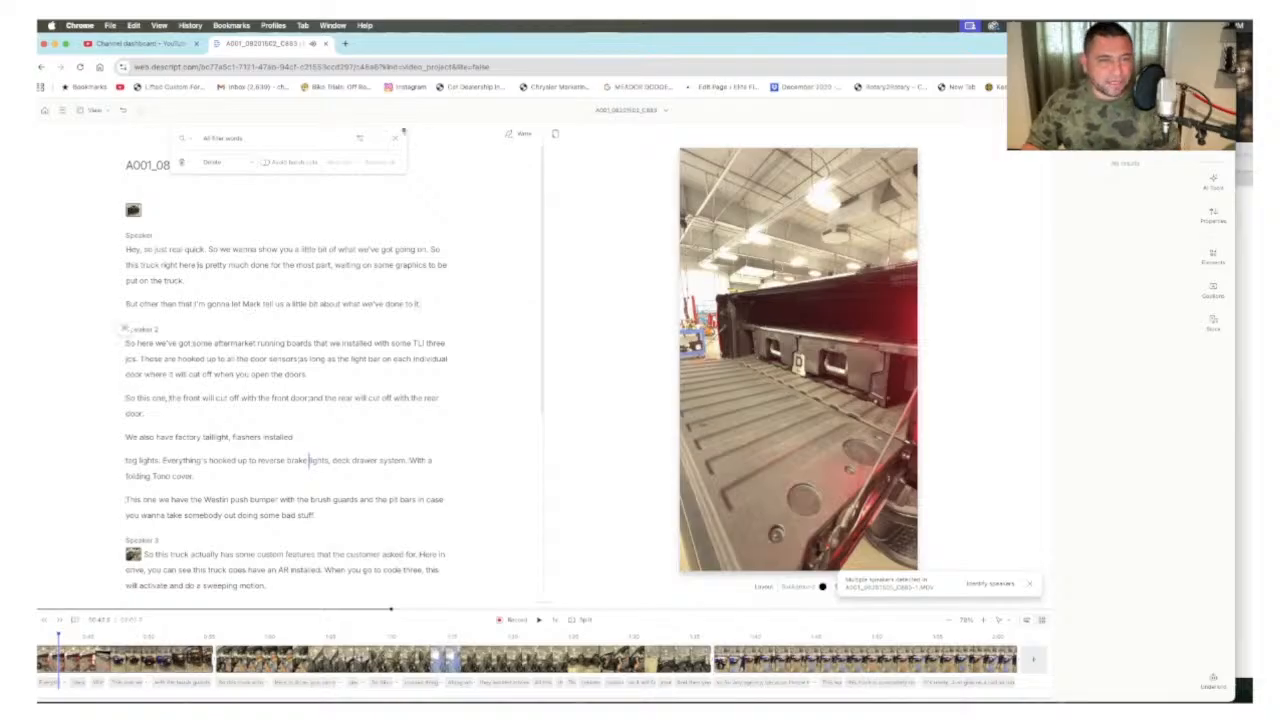
click(396, 138)
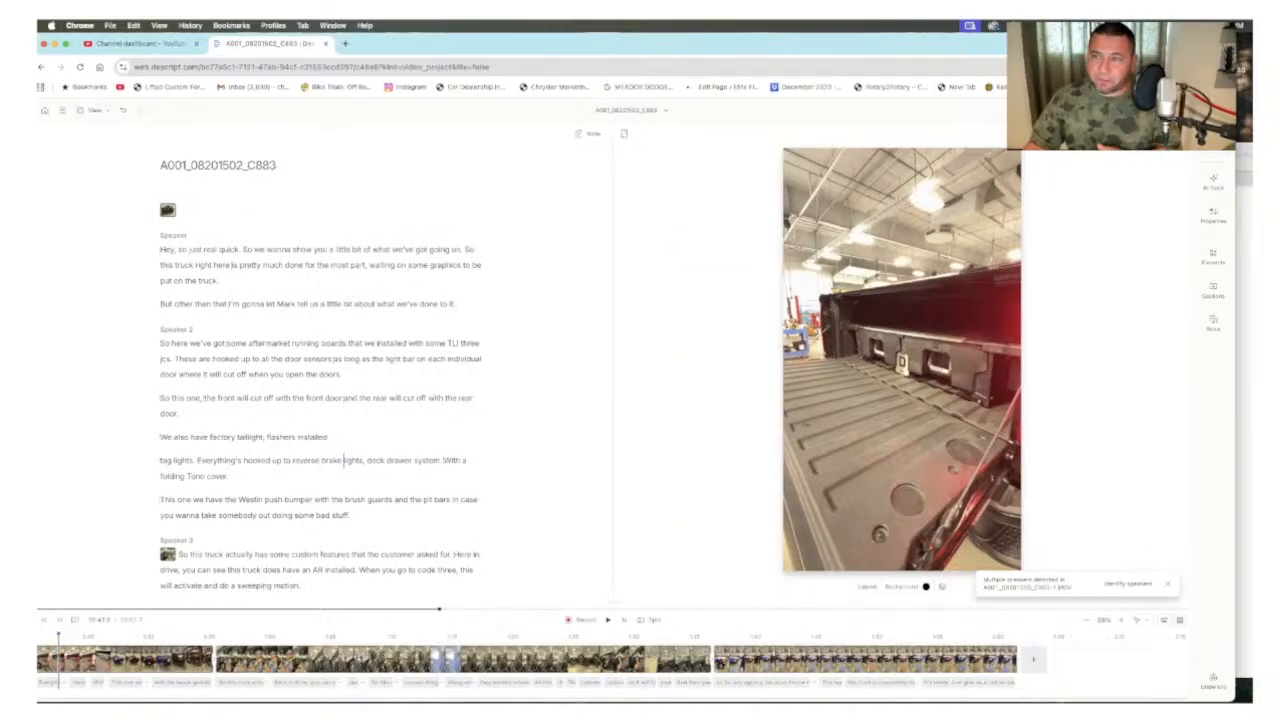
click(1205, 110)
click(1172, 220)
click(1165, 257)
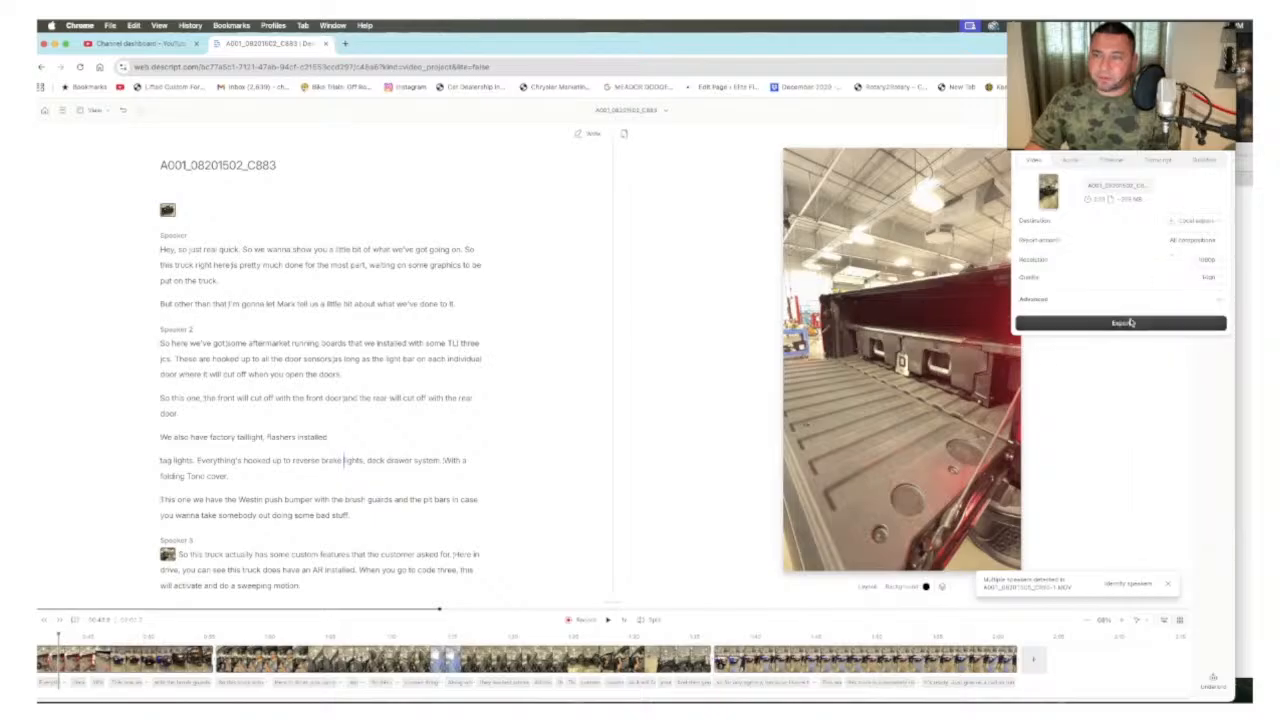
click(1129, 322)
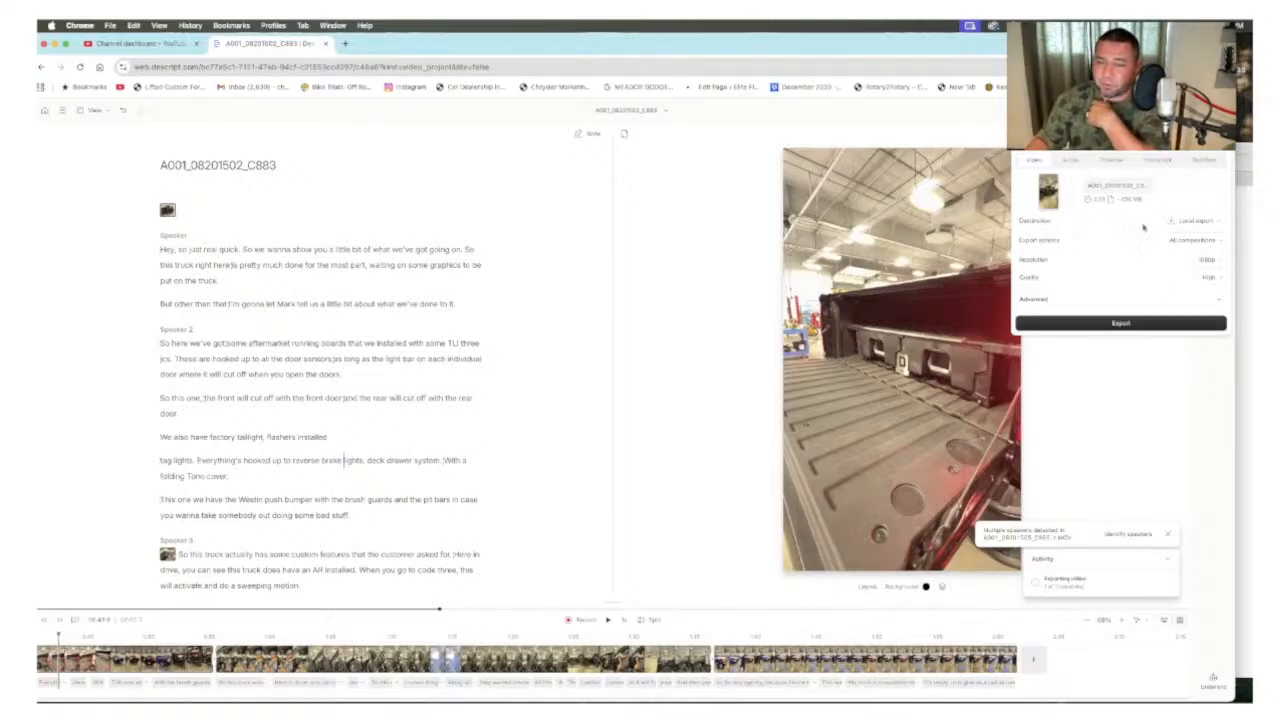
Step: Switch to Finder and open, in a new tab, the final renders folder for Classic Chevrolet Denison inside content drop
mouse_move(248, 697)
click(73, 683)
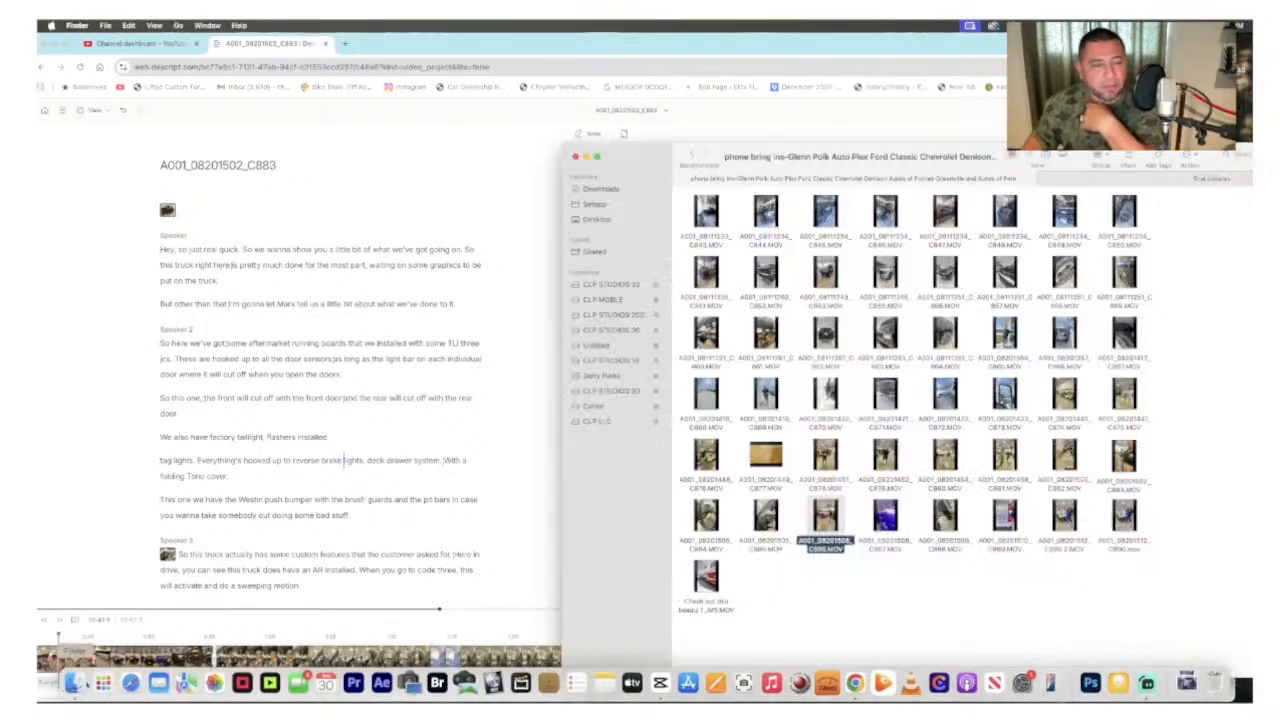
drag(759, 161, 545, 111)
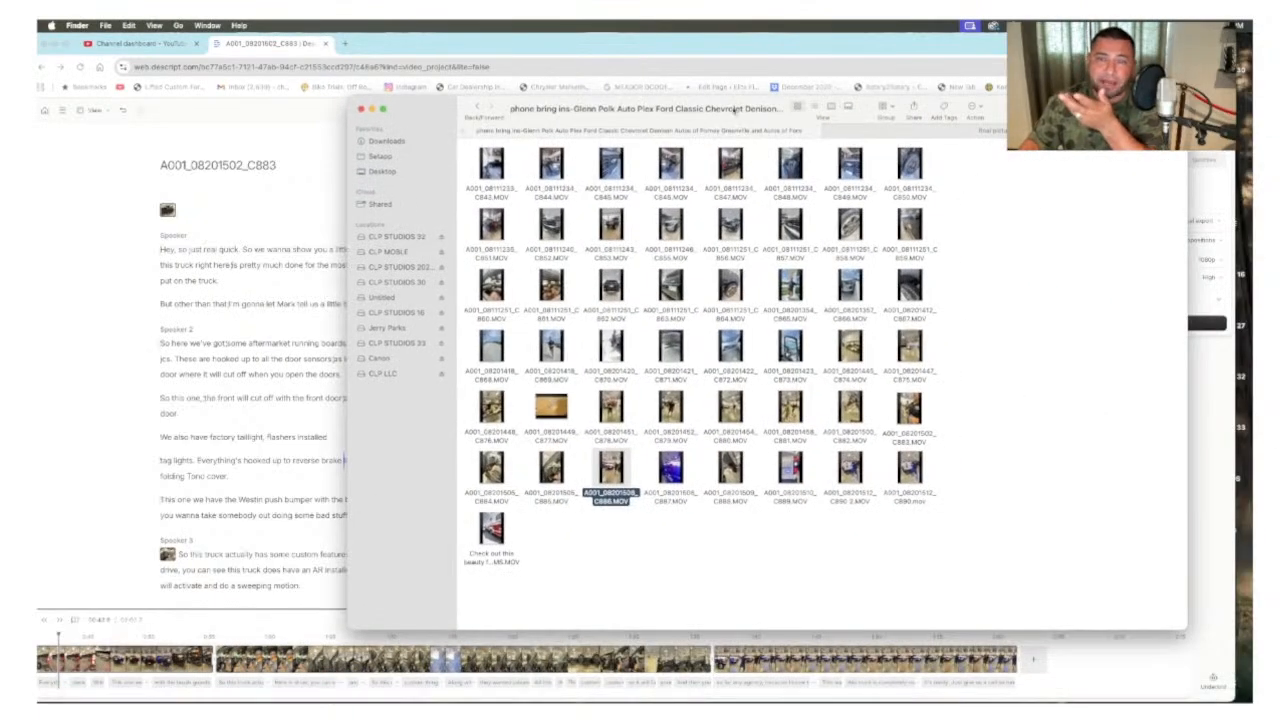
key(super+t)
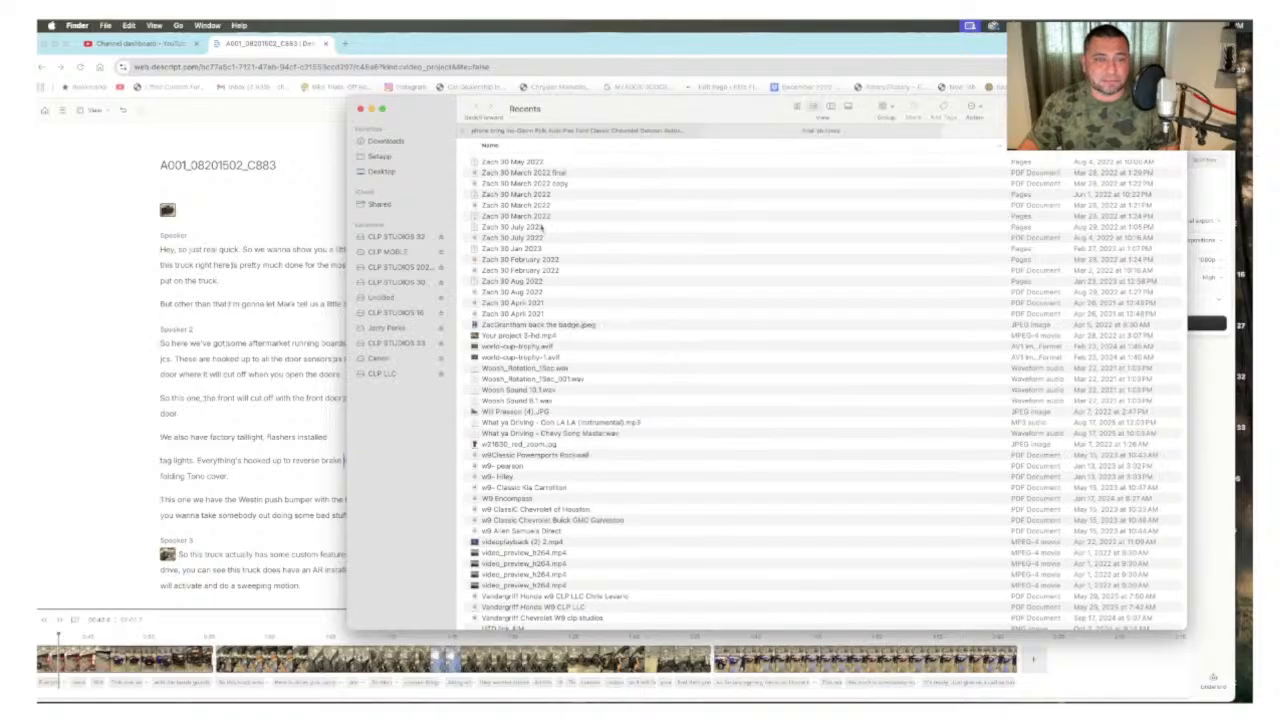
click(404, 344)
drag(551, 120, 544, 119)
double_click(500, 227)
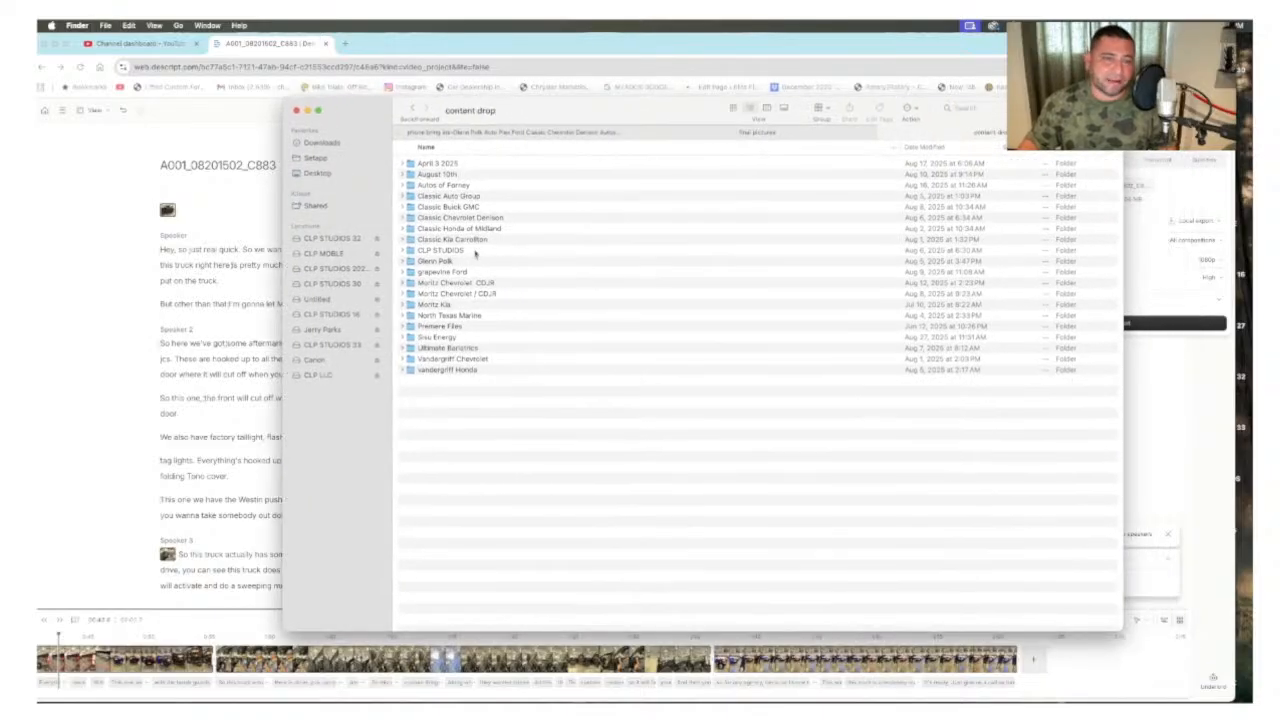
double_click(477, 216)
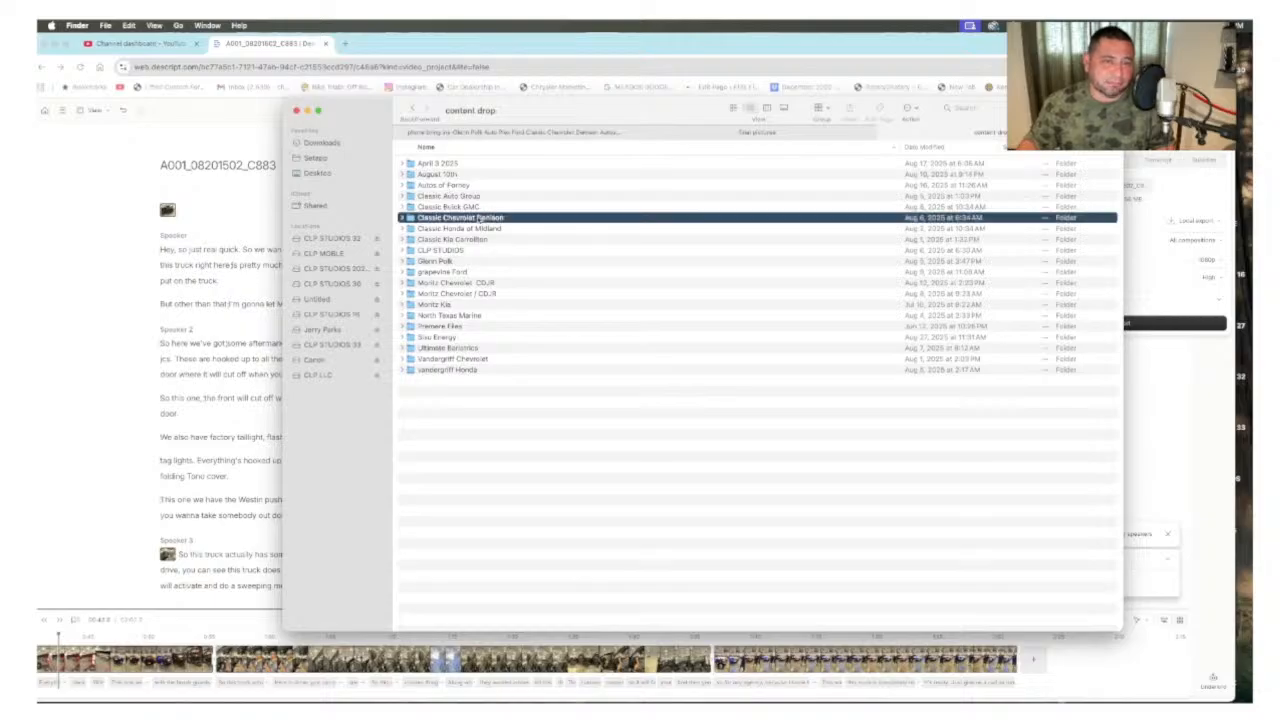
double_click(456, 163)
double_click(444, 174)
Step: Preview the "Mad Props" video and "Whats Going on in The Busy Service Department .mp4" in the final renders folder
click(463, 175)
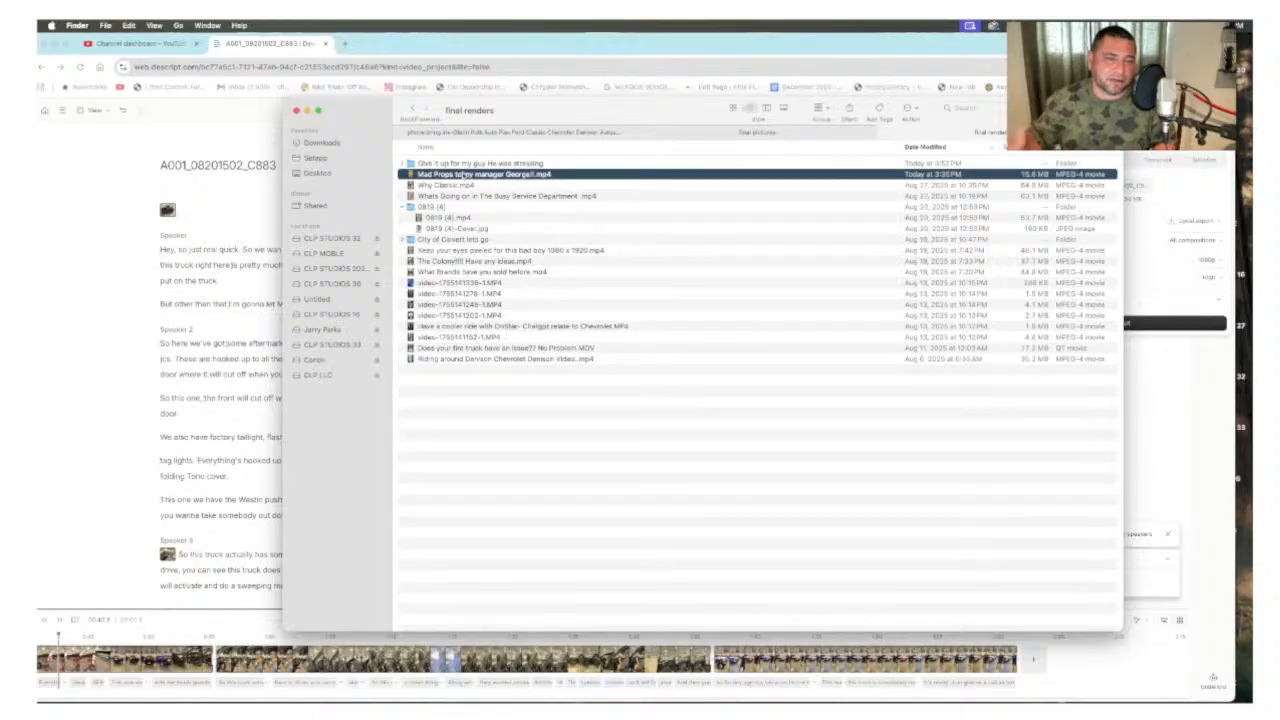
key(space)
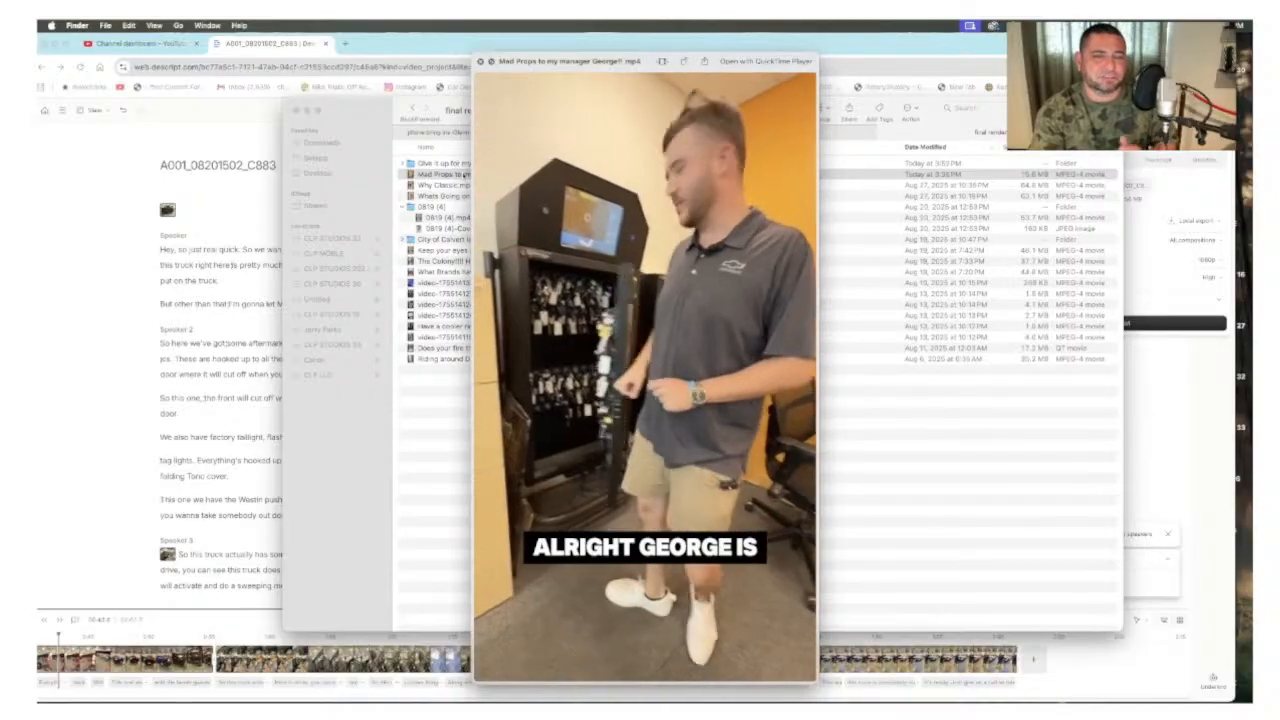
key(space)
click(452, 196)
key(space)
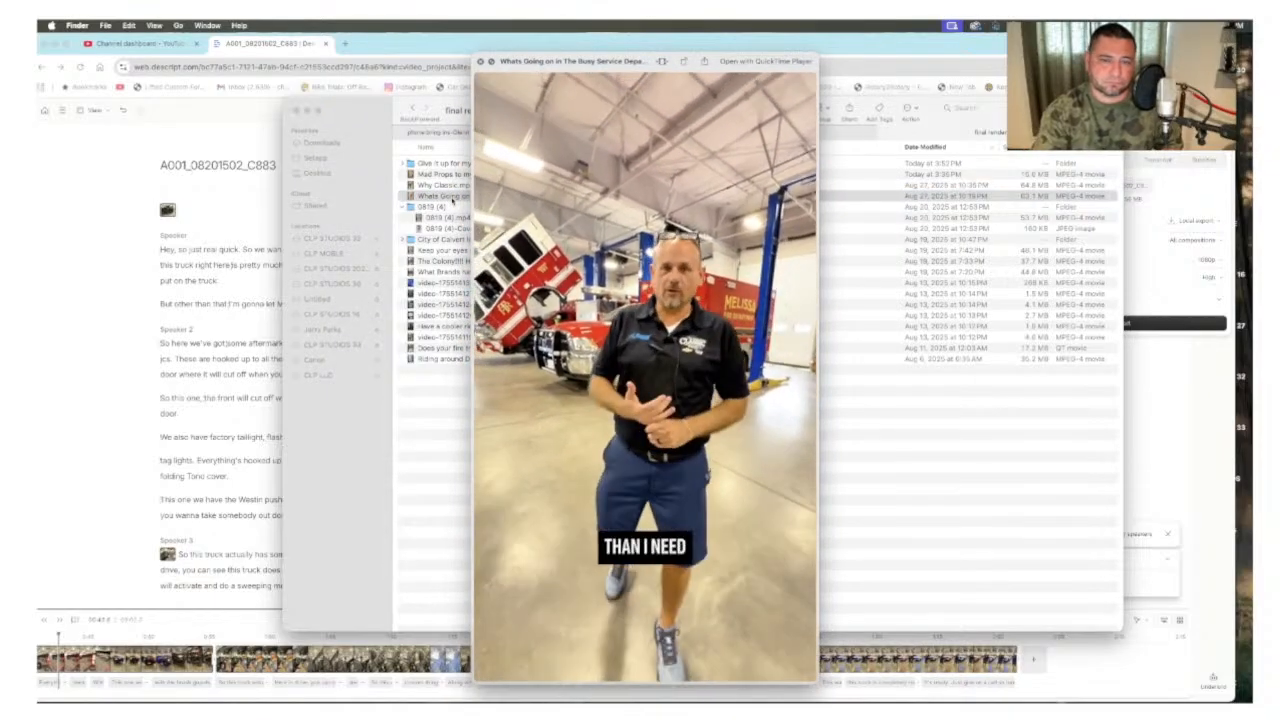
key(space)
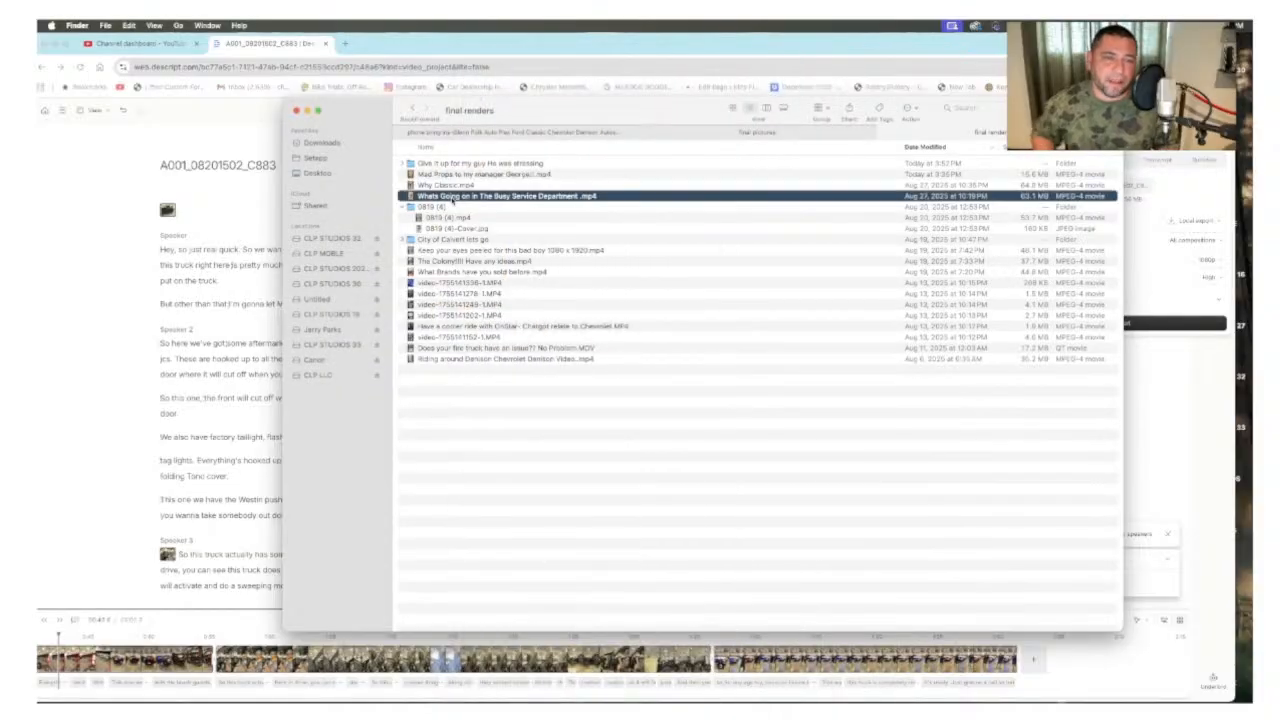
Step: Expand the "Give it up for my guy He was stressing" folder and preview the MP4 inside it
key(Down)
key(Down)
key(Down)
key(Down)
key(Down)
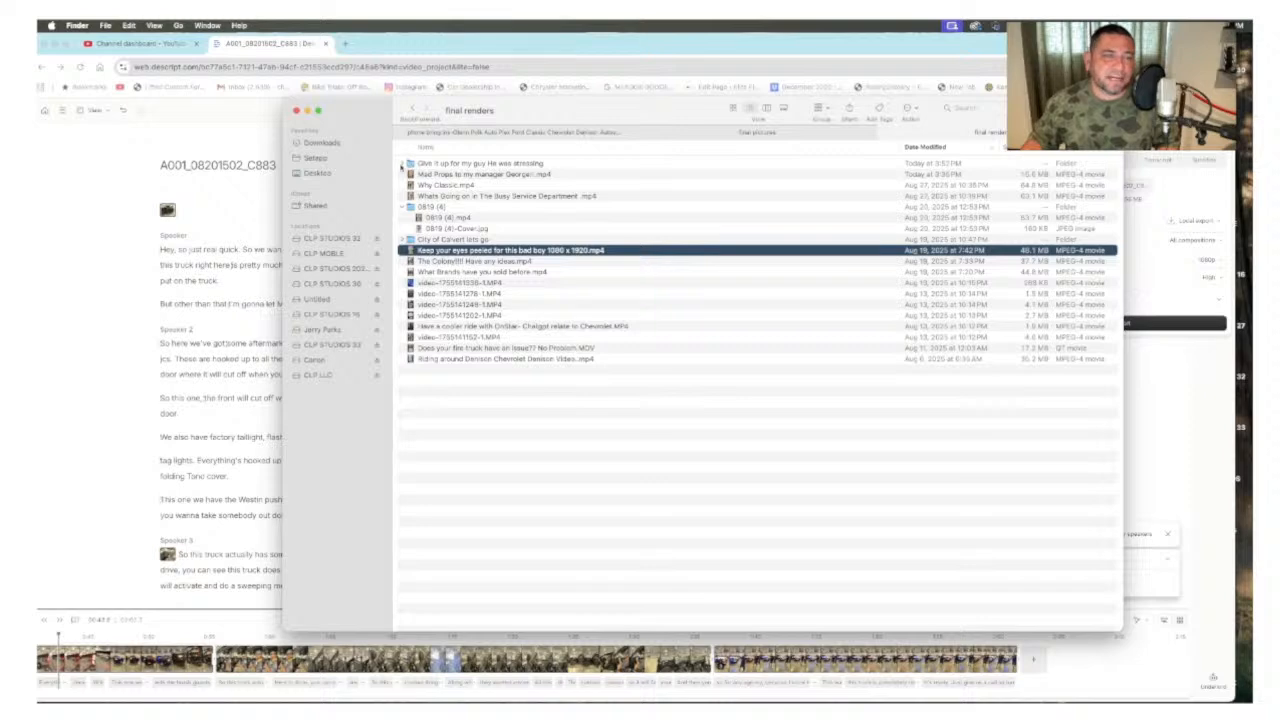
click(402, 164)
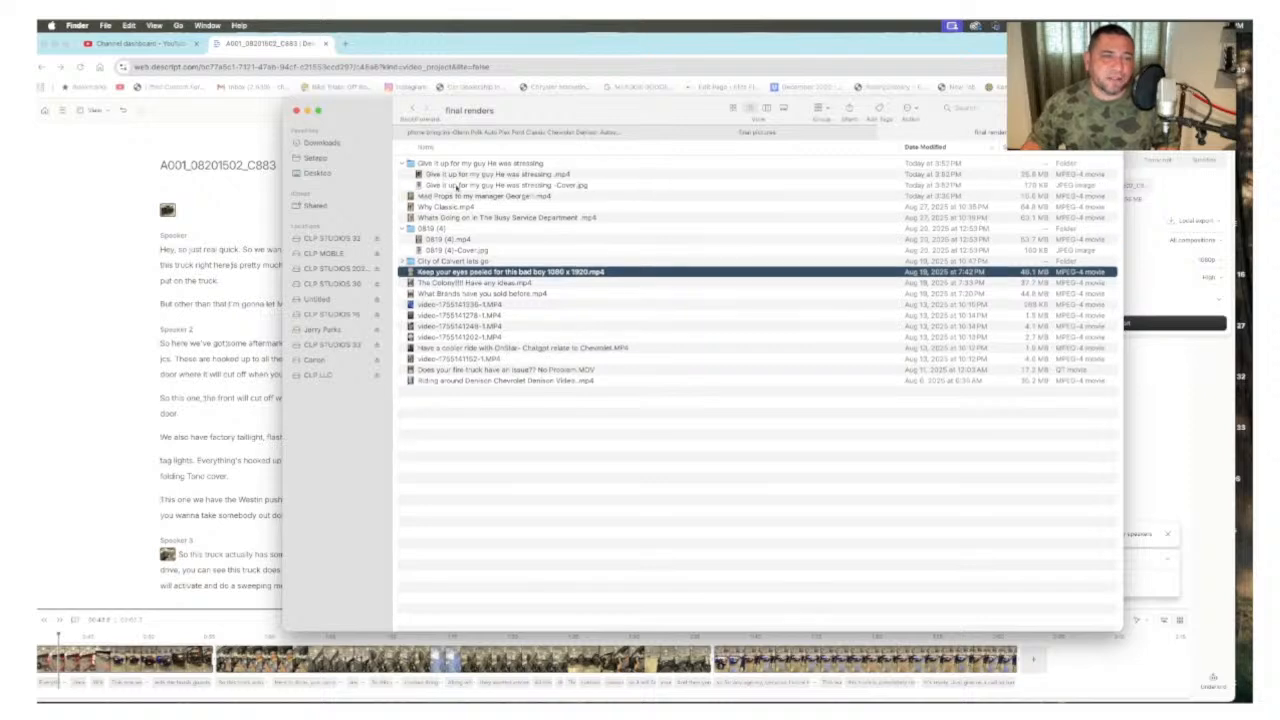
click(473, 175)
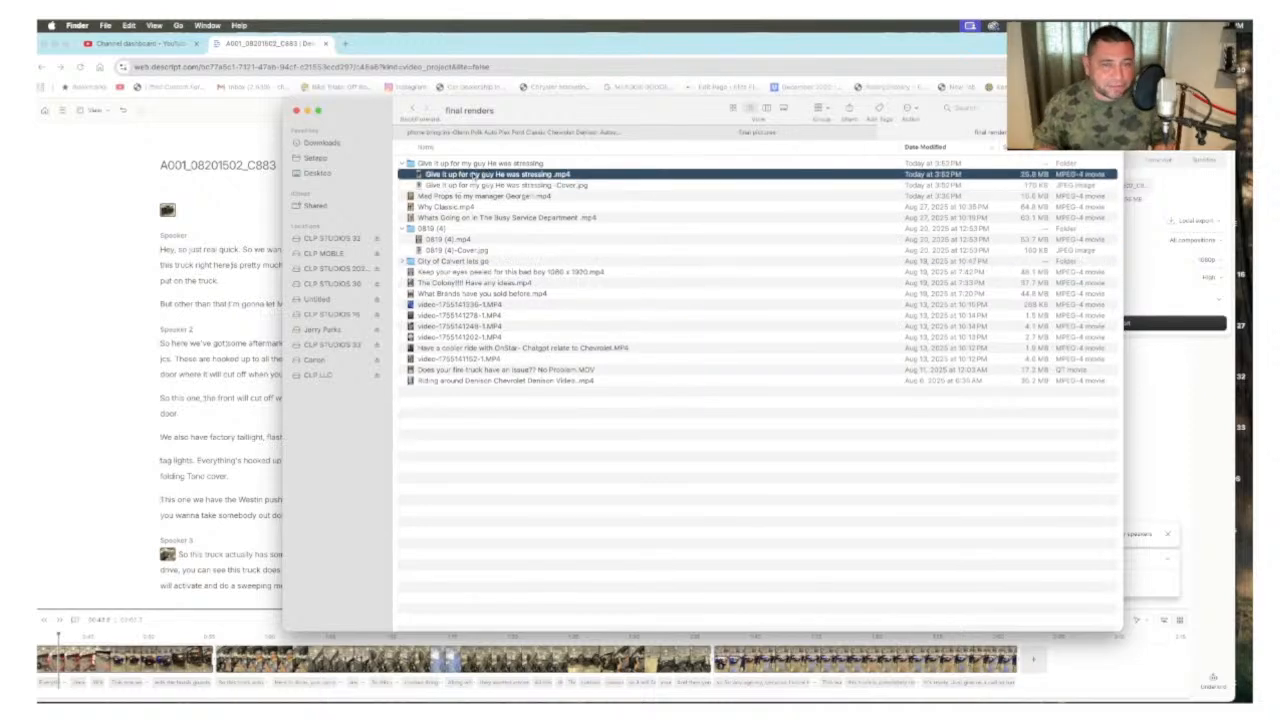
key(space)
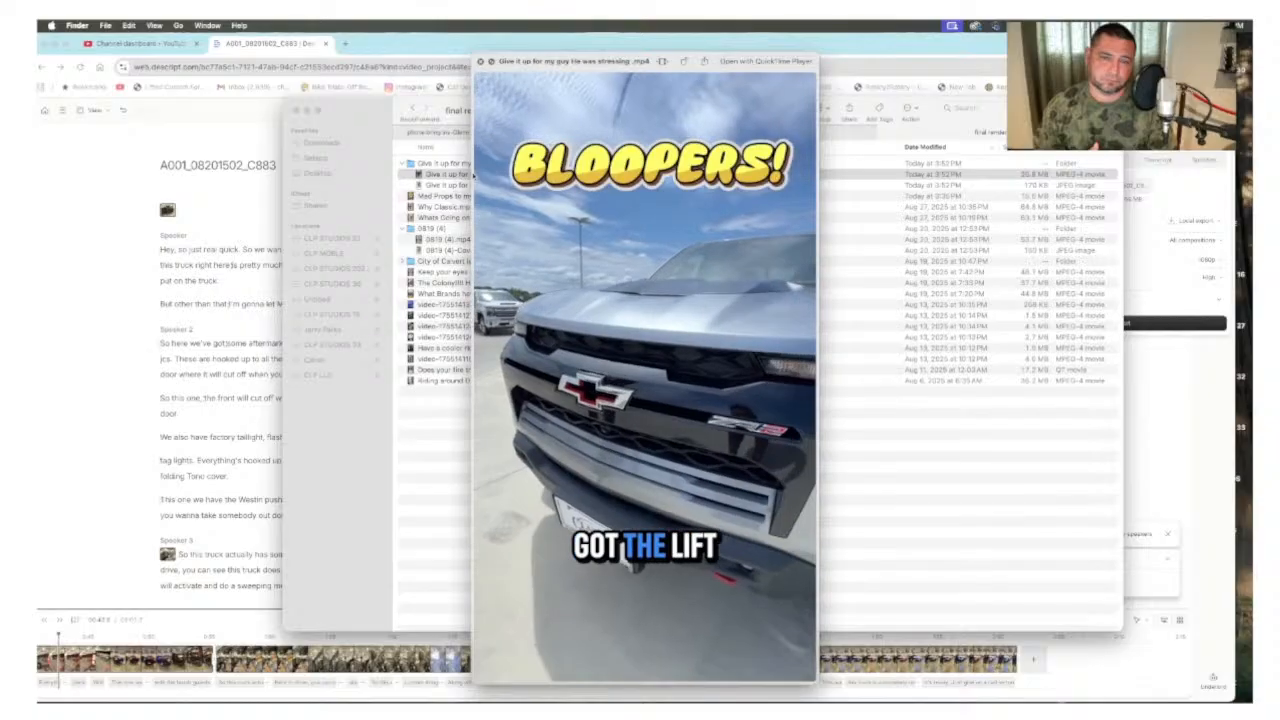
Step: Close the video preview and the final renders window, and open the 0830 (3) project in CapCut
key(space)
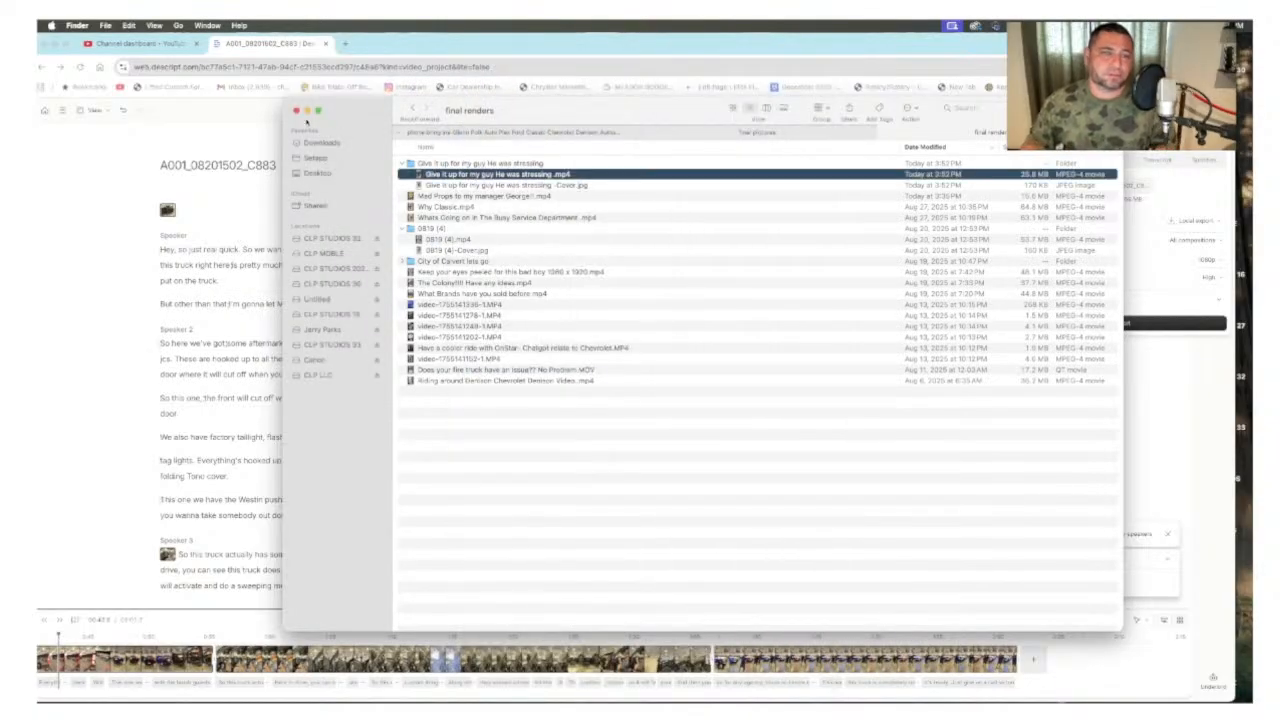
key(super+w)
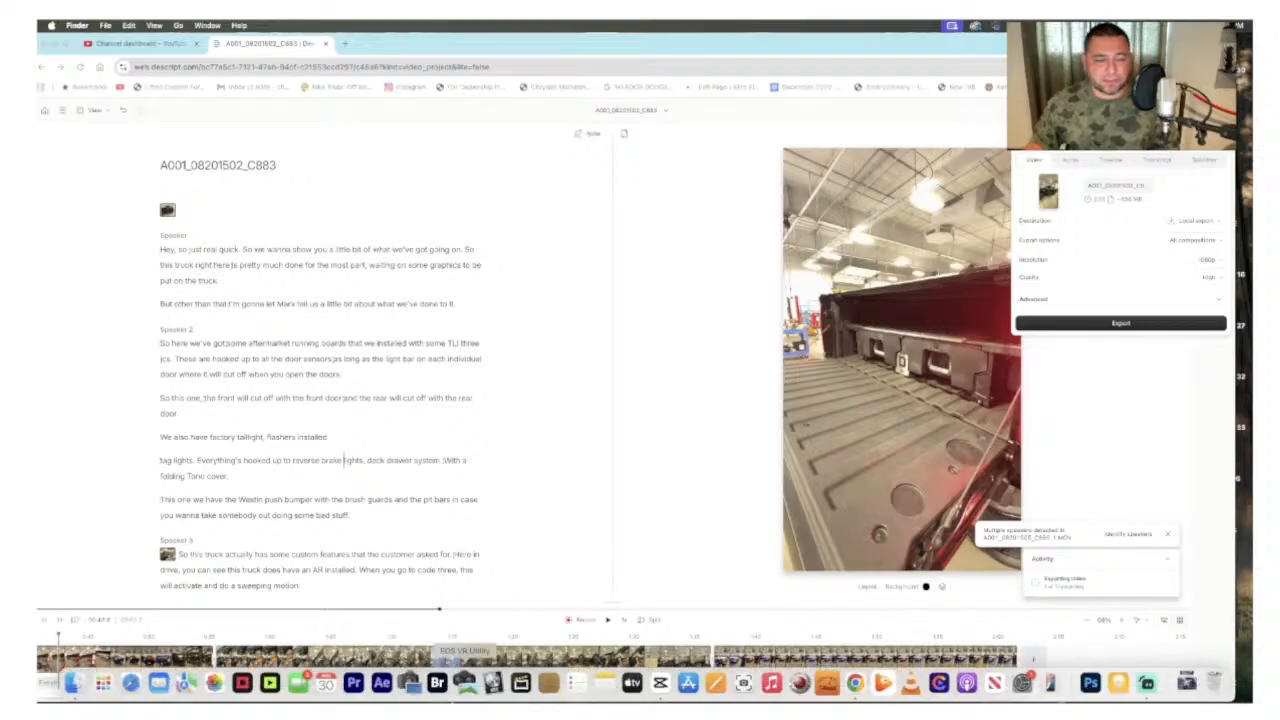
click(661, 686)
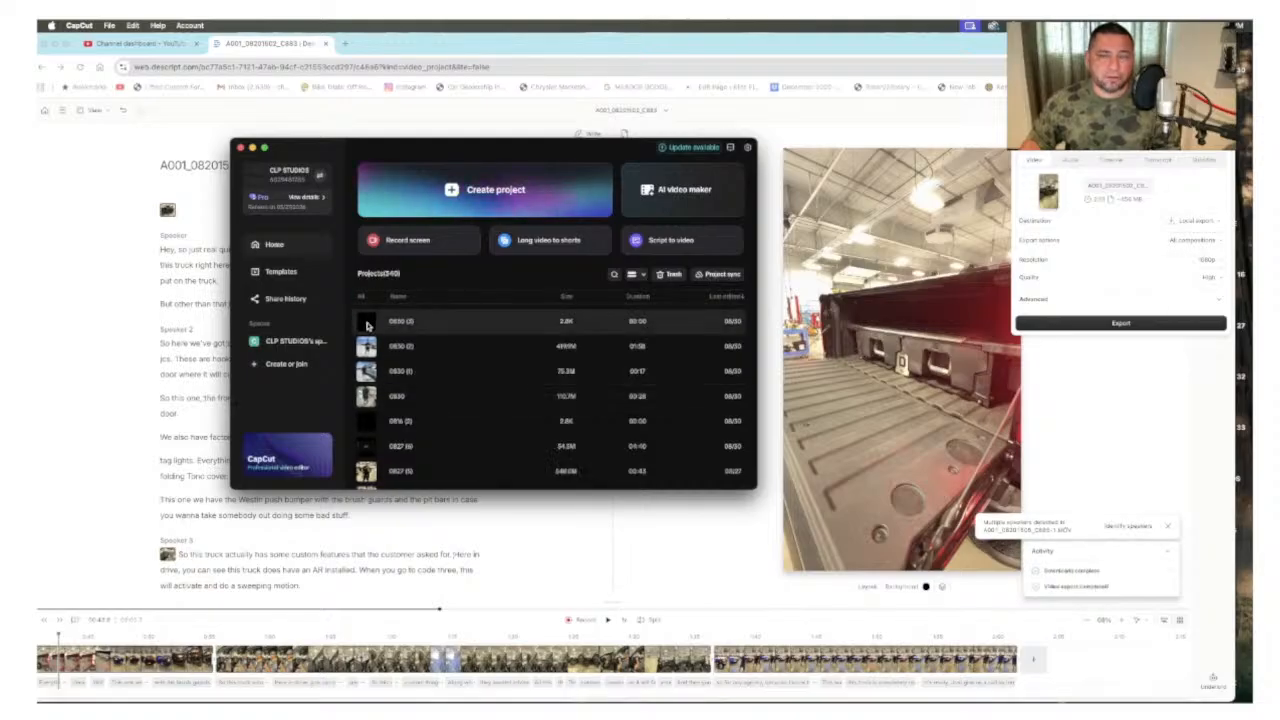
click(367, 325)
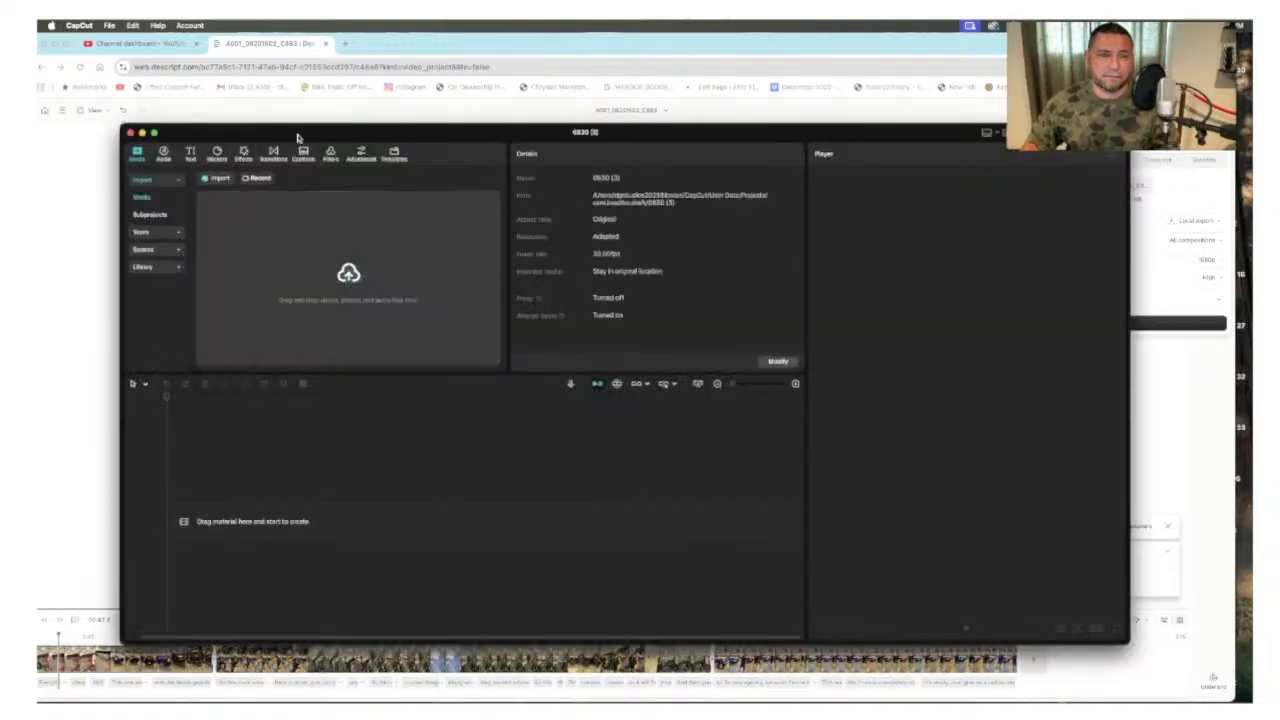
drag(303, 134, 295, 125)
Step: Show the exported A001_08201502_C883.mp4 in the Downloads folder and import it into the CapCut project's media
click(1183, 67)
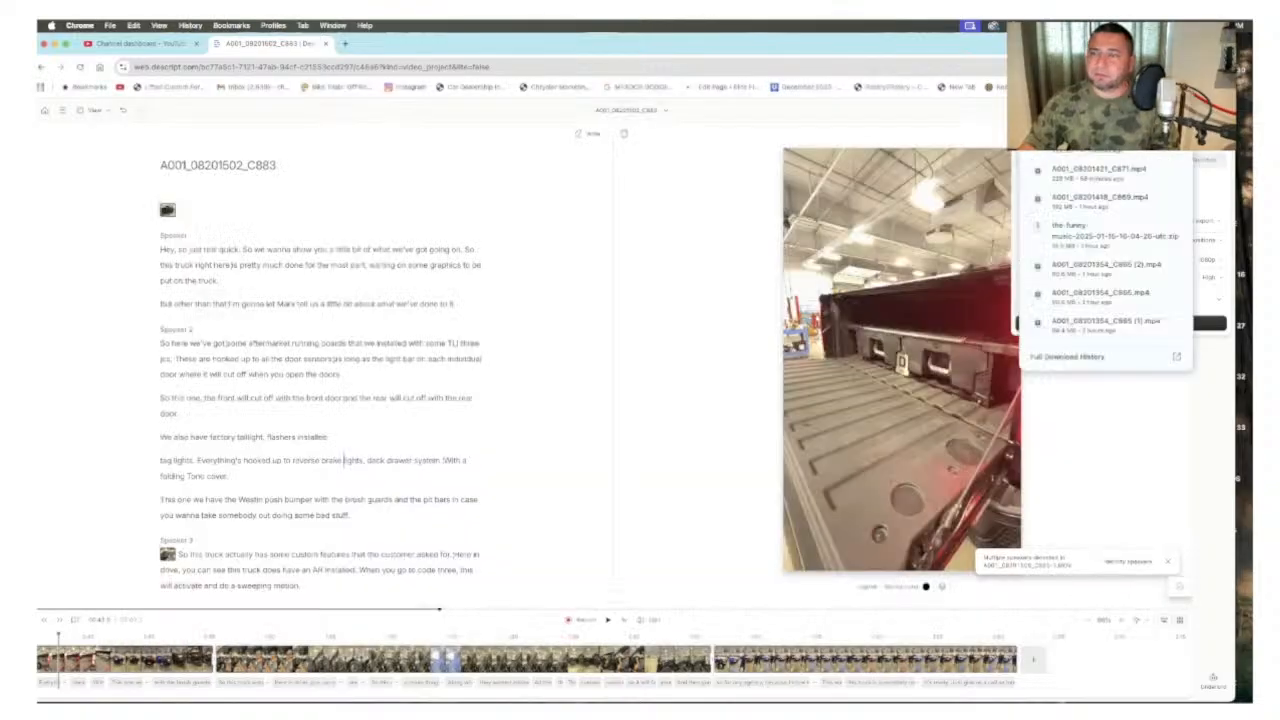
click(1165, 118)
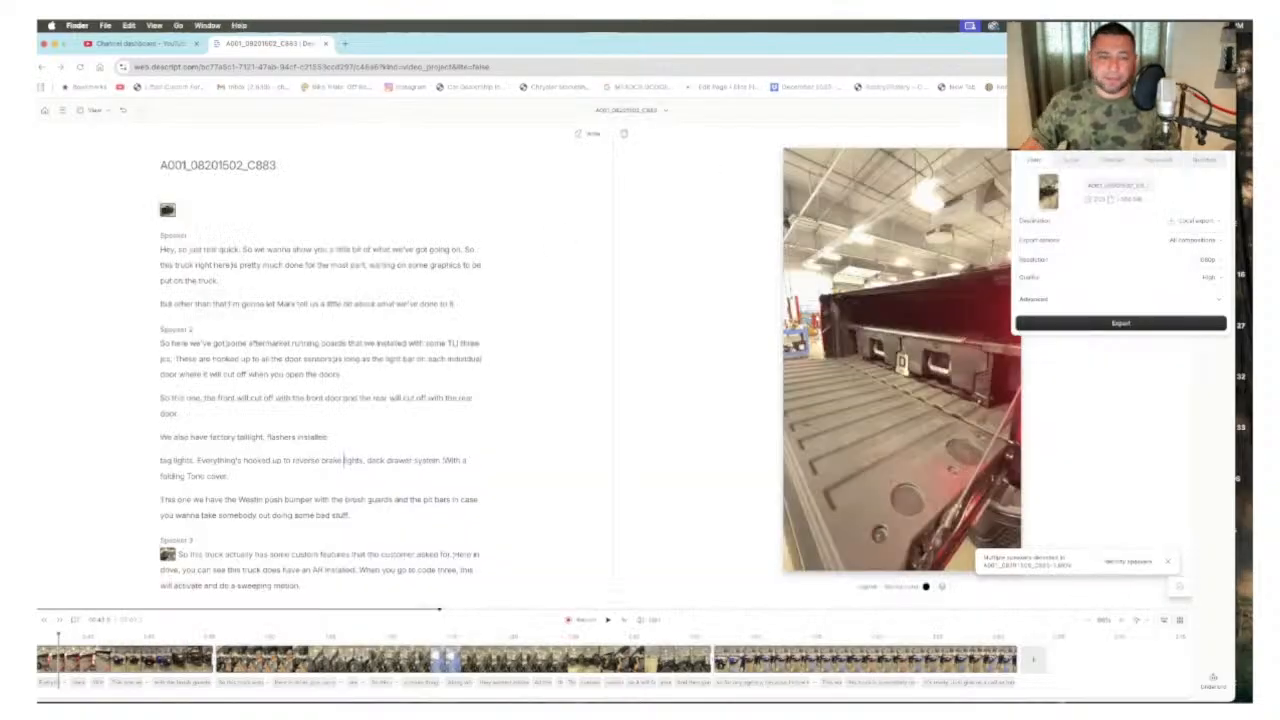
click(655, 680)
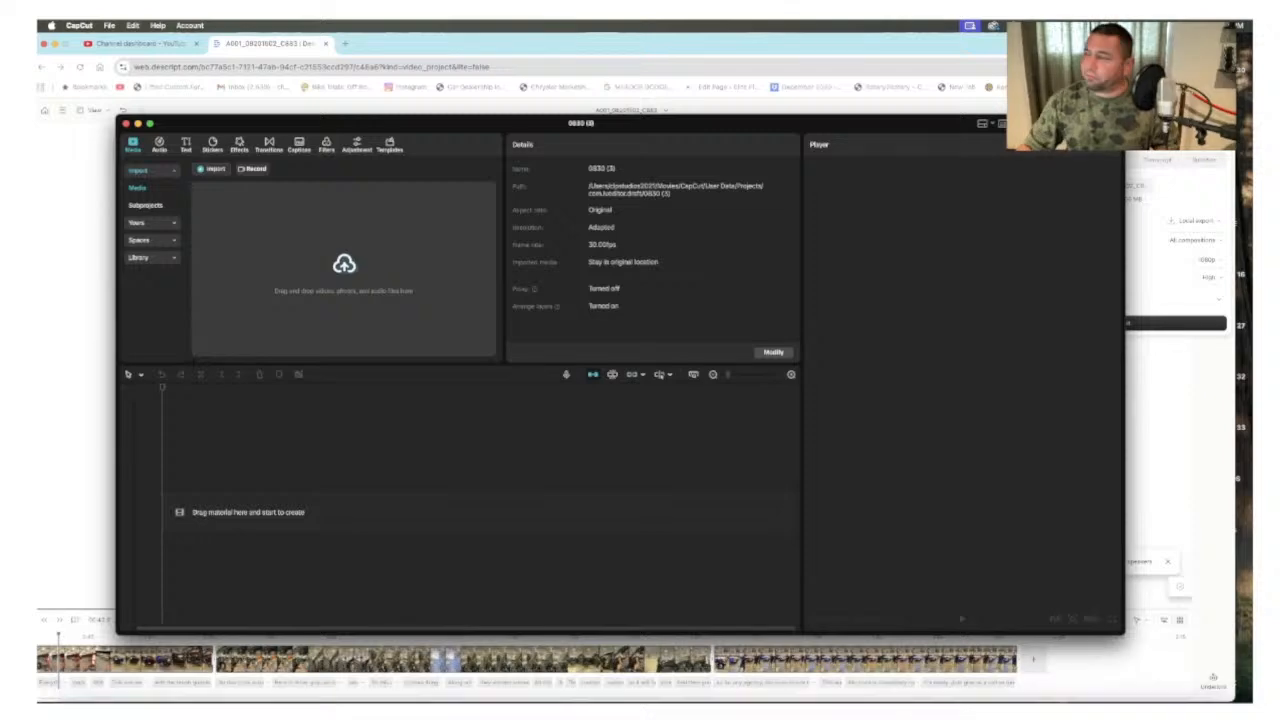
drag(1252, 235, 920, 272)
scroll(908, 346, up, 5)
drag(656, 260, 433, 229)
click(1245, 262)
click(978, 277)
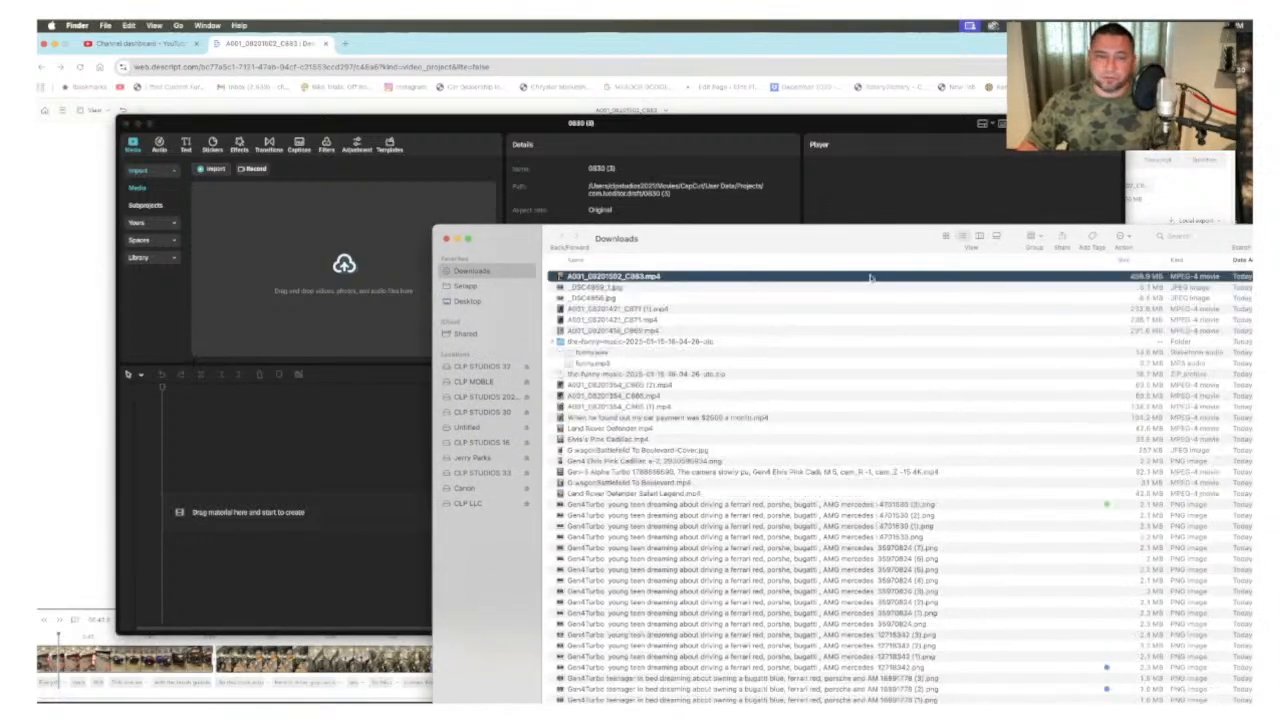
drag(688, 272, 384, 258)
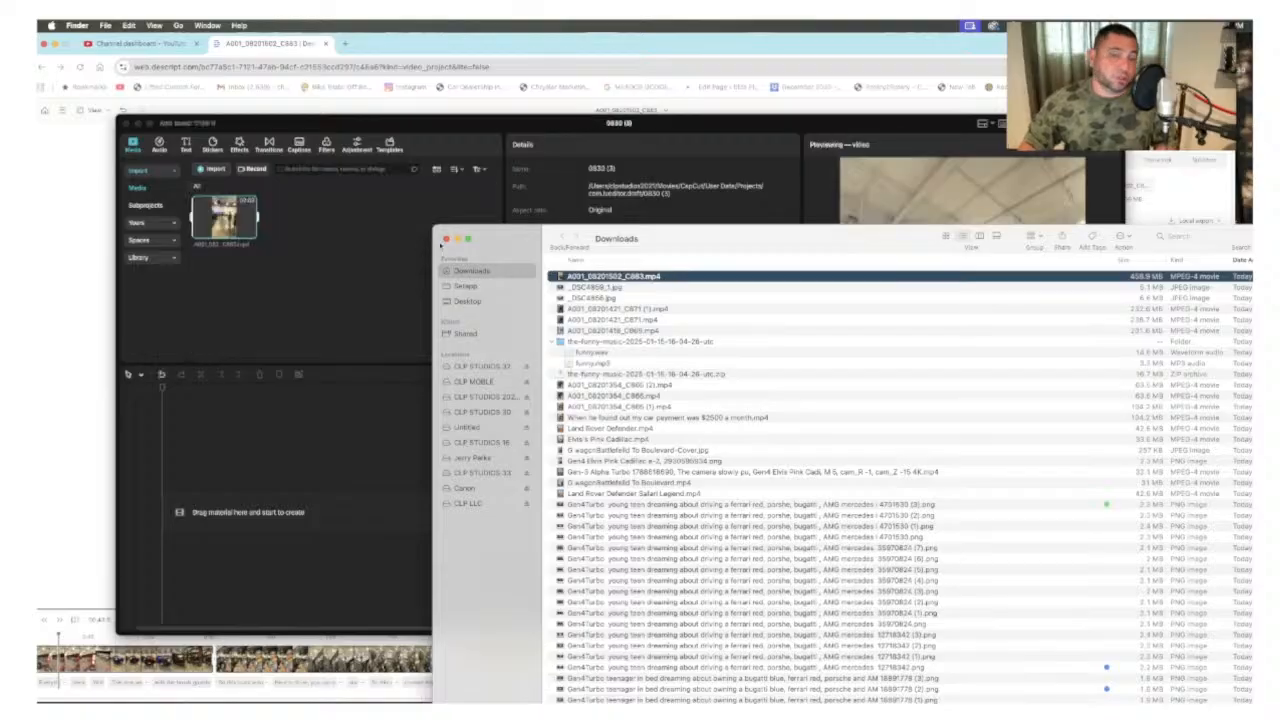
Step: Hide Finder, place the imported clip at the start of the CapCut timeline, and play its opening
key(super+h)
drag(225, 215, 222, 510)
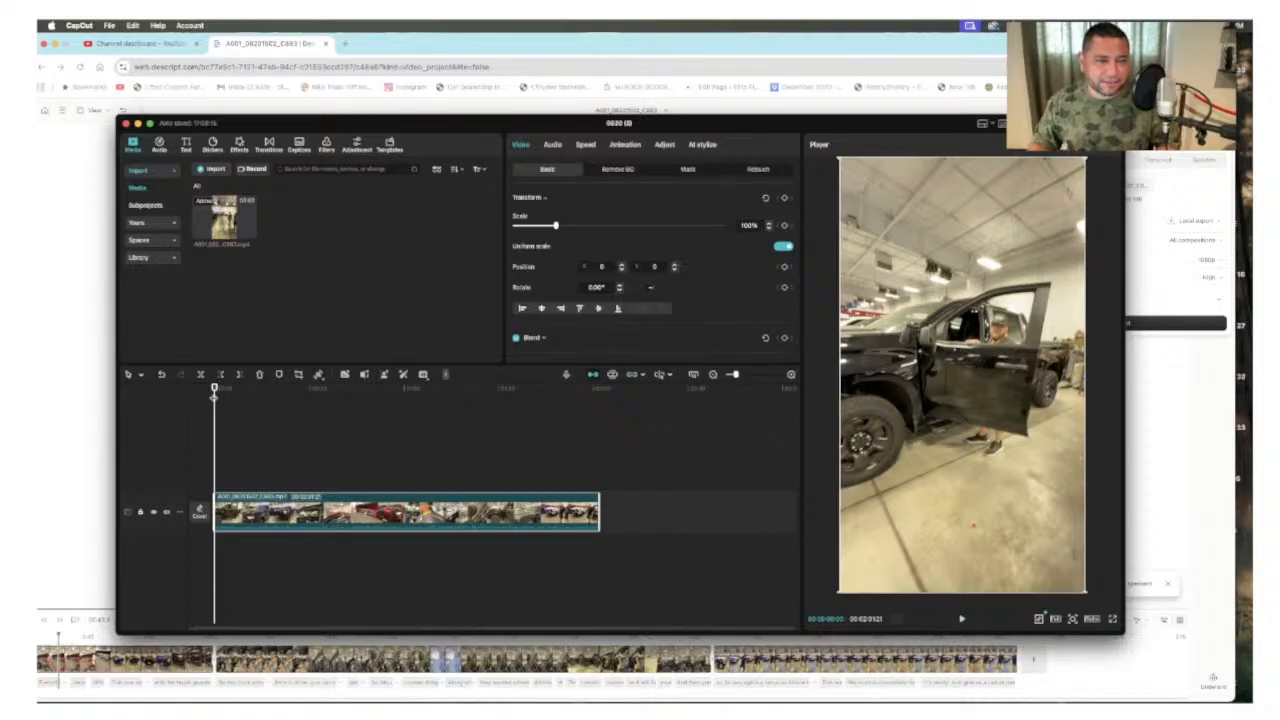
key(space)
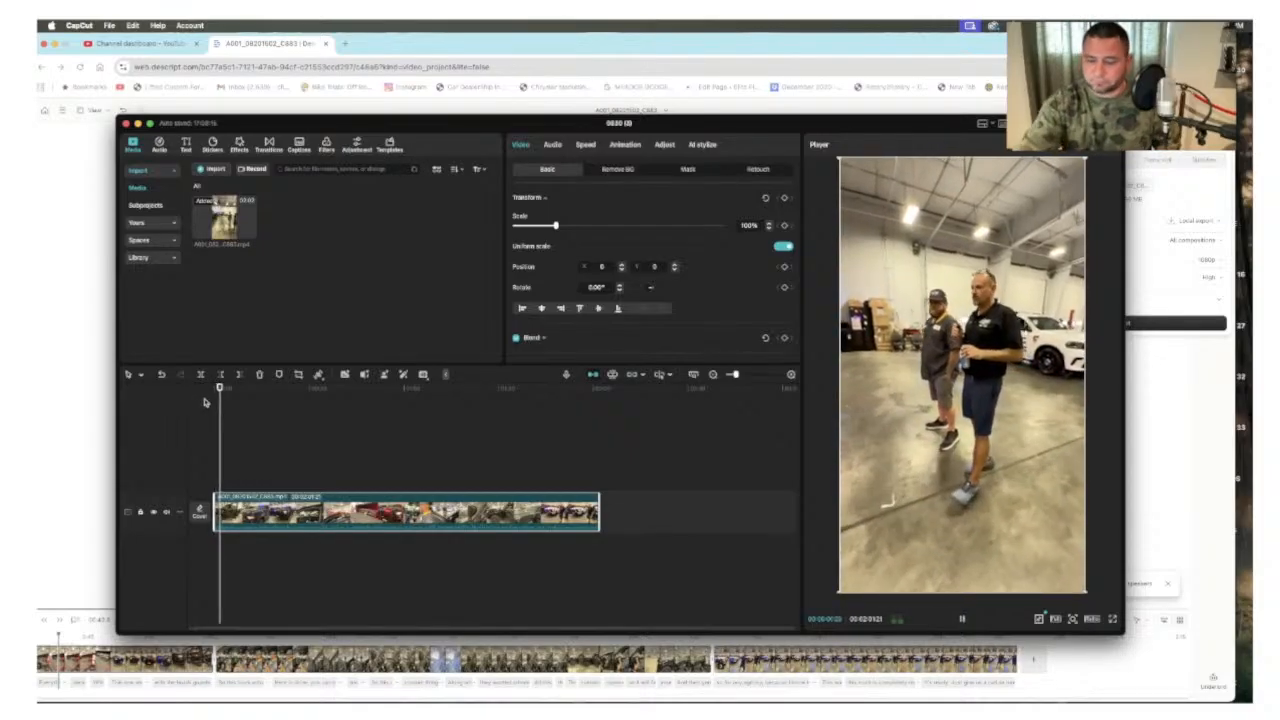
key(space)
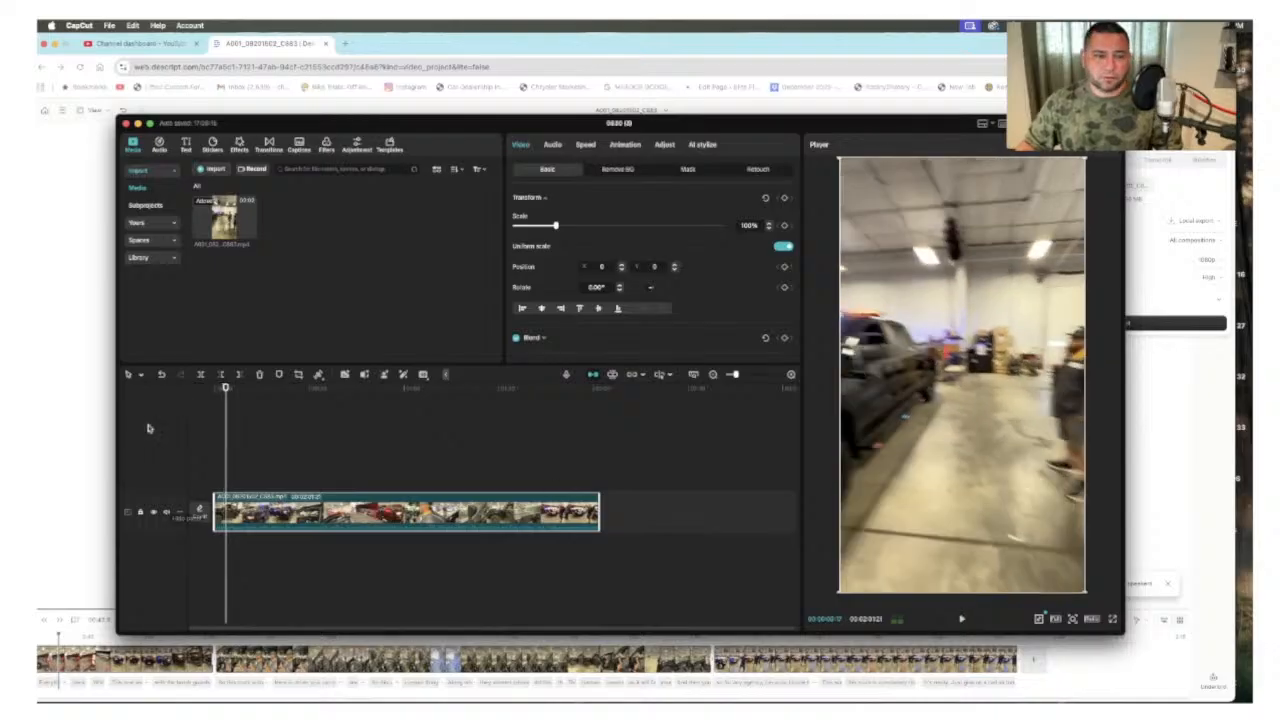
Step: In Finder, browse the CLP STUDIOS 33 drive to Envato Music Archives, sort it by name, and open the New Acoustic folder
click(213, 169)
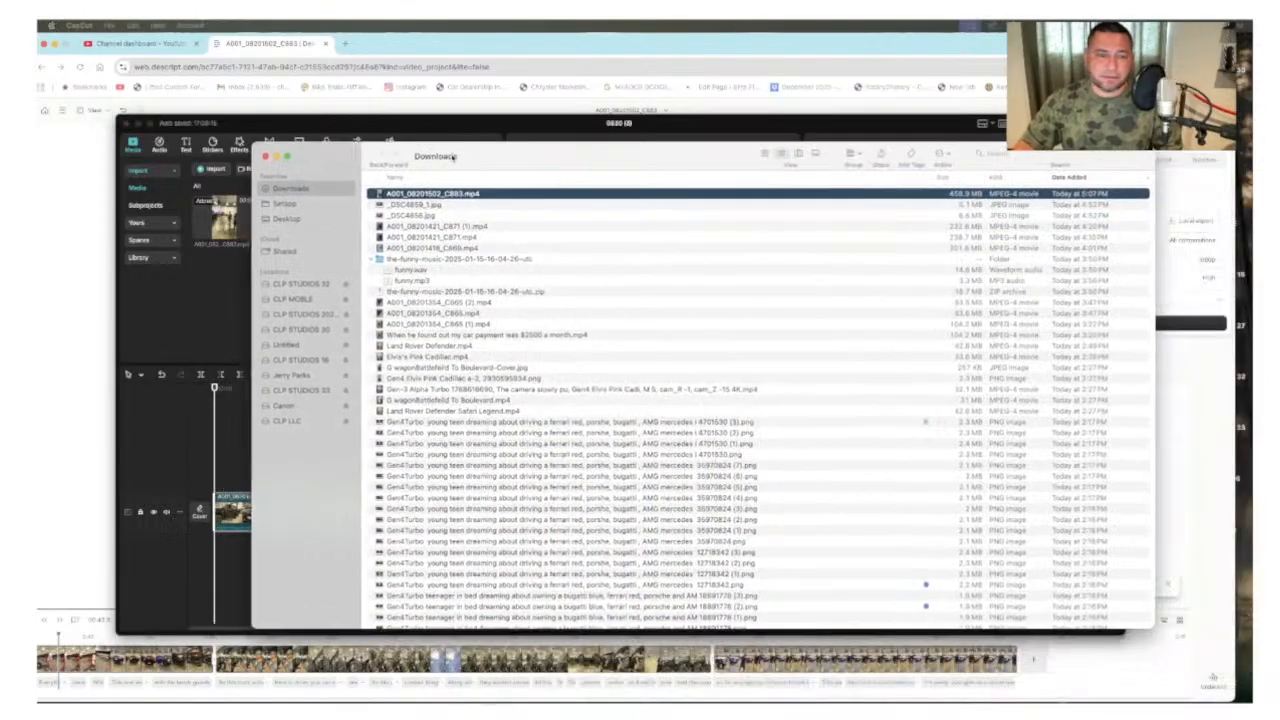
click(346, 391)
click(443, 281)
click(411, 238)
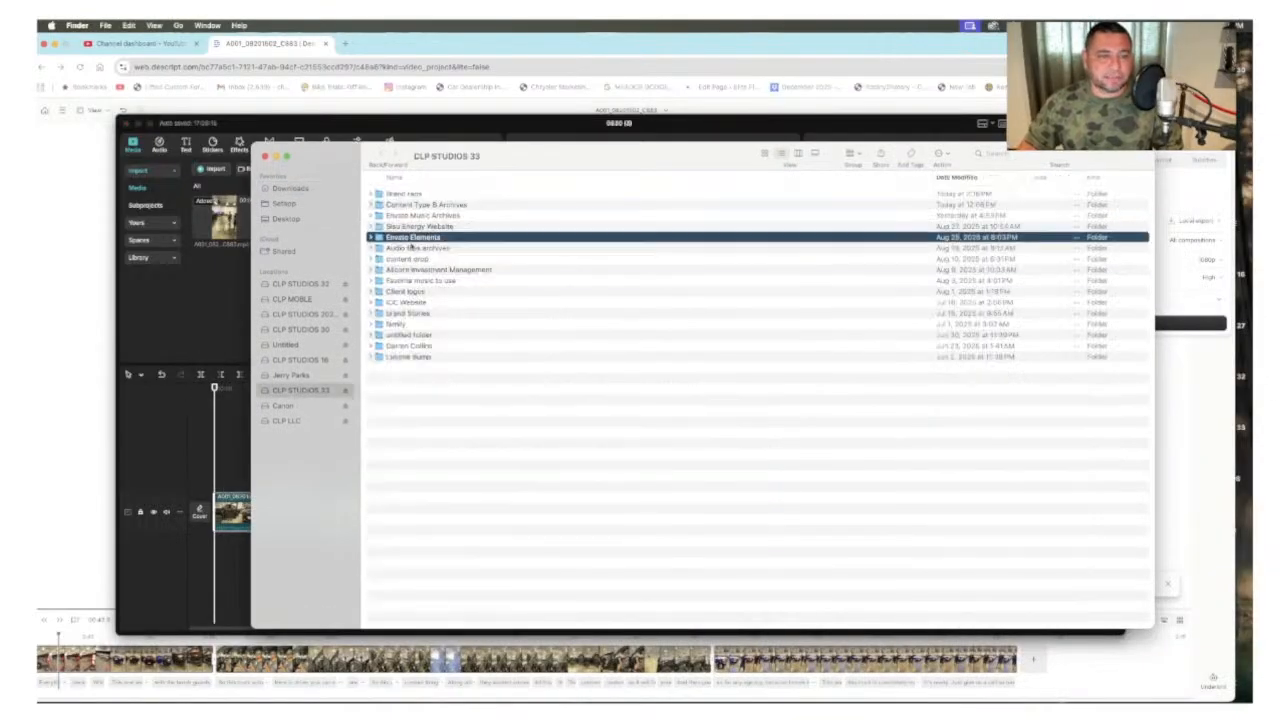
double_click(415, 216)
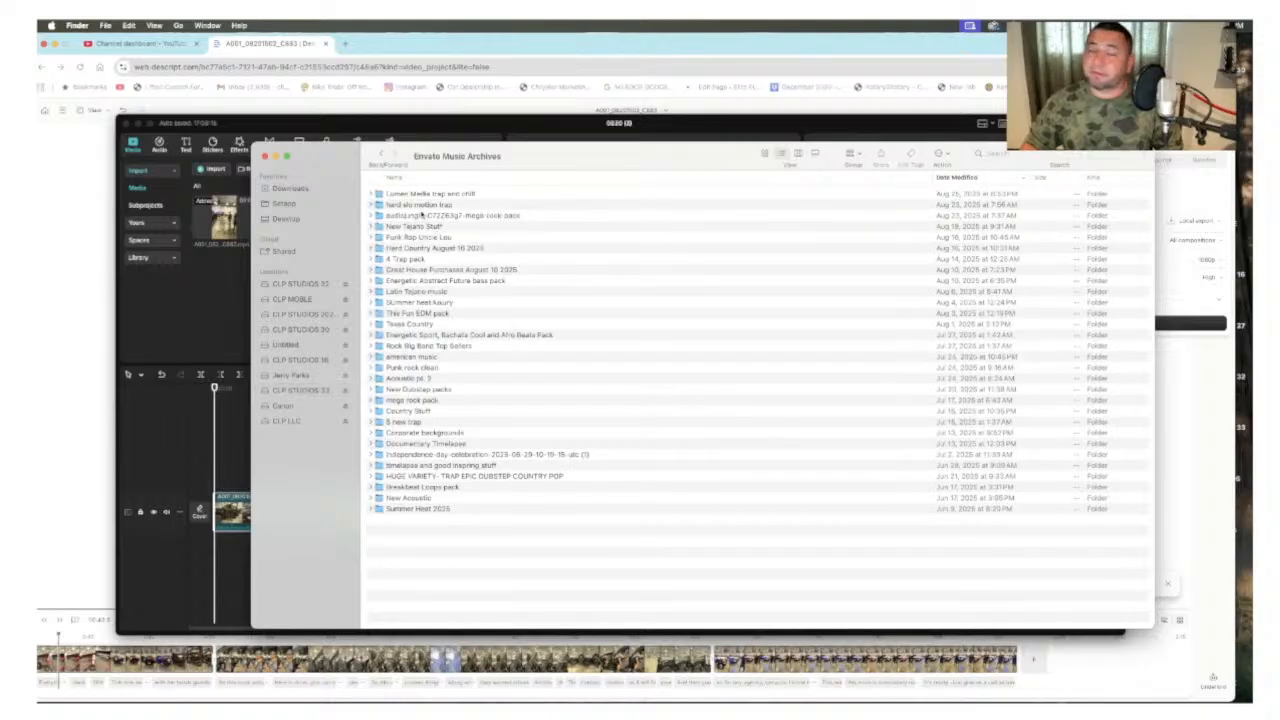
click(417, 194)
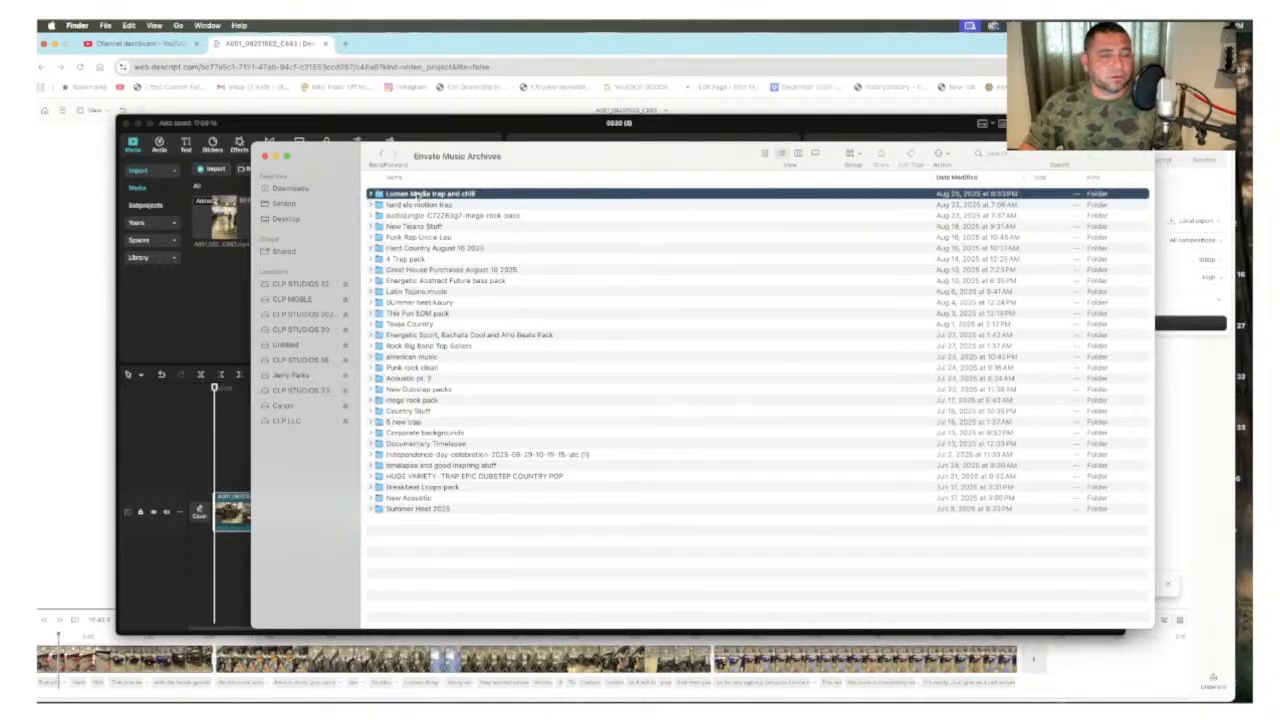
click(395, 178)
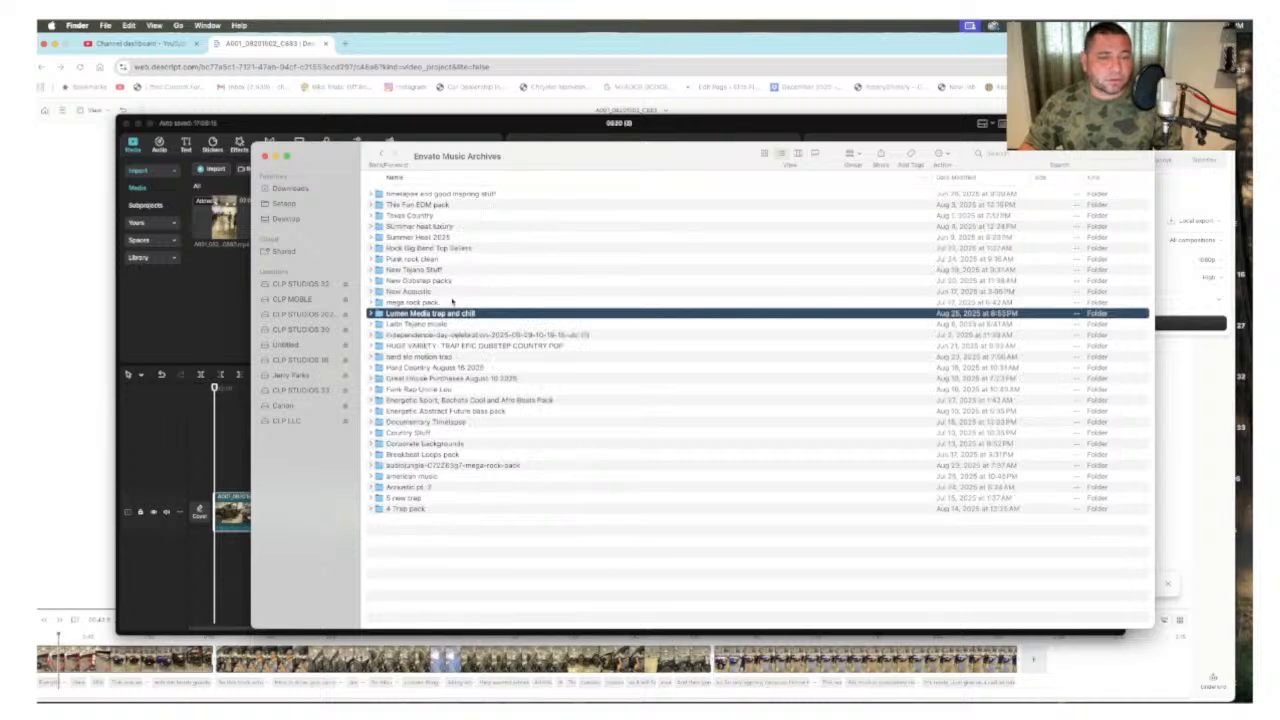
double_click(422, 291)
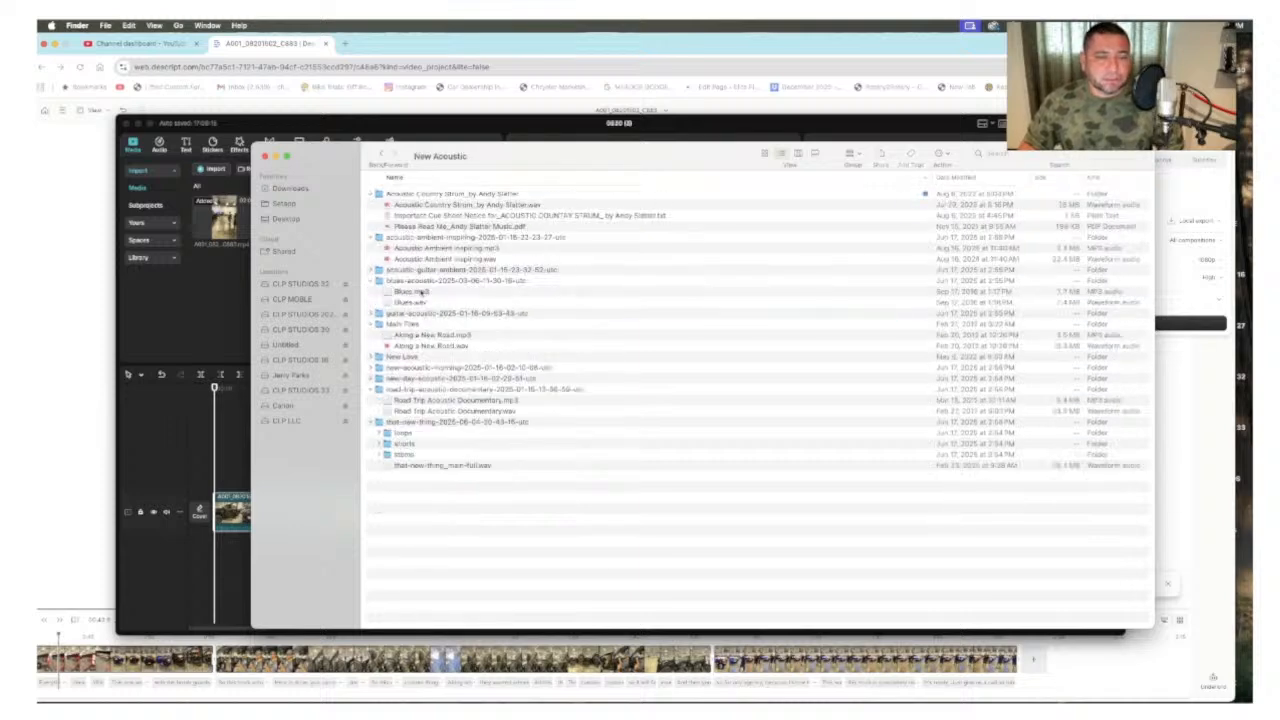
Step: Preview Road Trip Acoustic Documentary.mp3 and import it into the CapCut project's media
click(413, 403)
key(space)
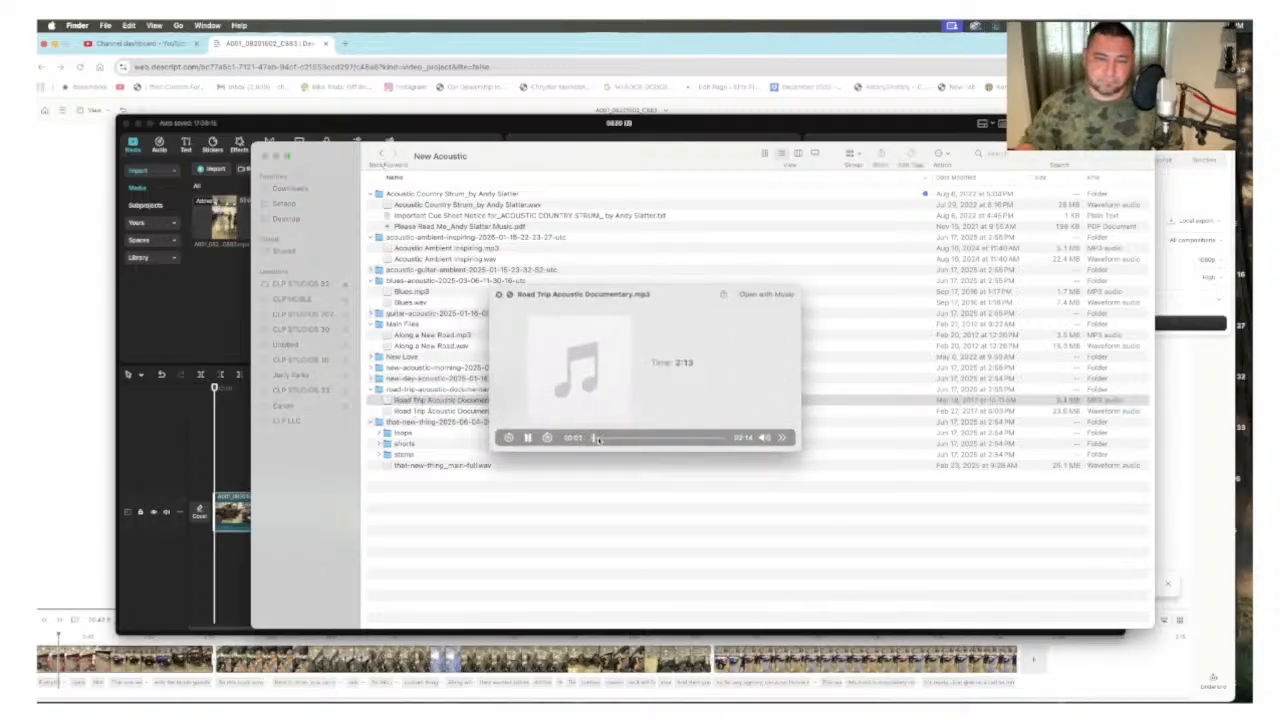
key(space)
drag(510, 158, 677, 166)
drag(640, 411, 331, 289)
Step: Place the music file beneath the clip on the timeline and trim its end to match the video
click(298, 220)
drag(298, 220, 226, 552)
click(640, 545)
drag(636, 545, 597, 545)
Step: Lower the music track's volume to about -55.3 dB and play the video from the beginning
click(387, 387)
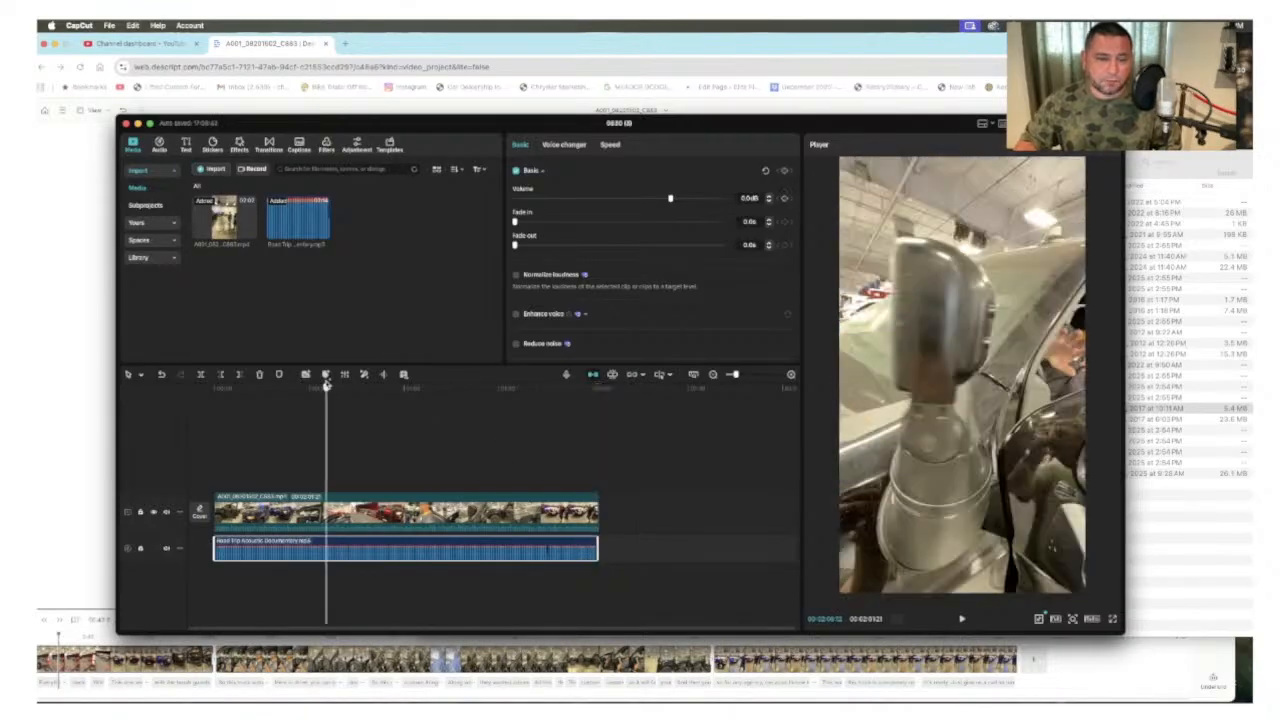
key(Home)
drag(670, 198, 526, 199)
key(space)
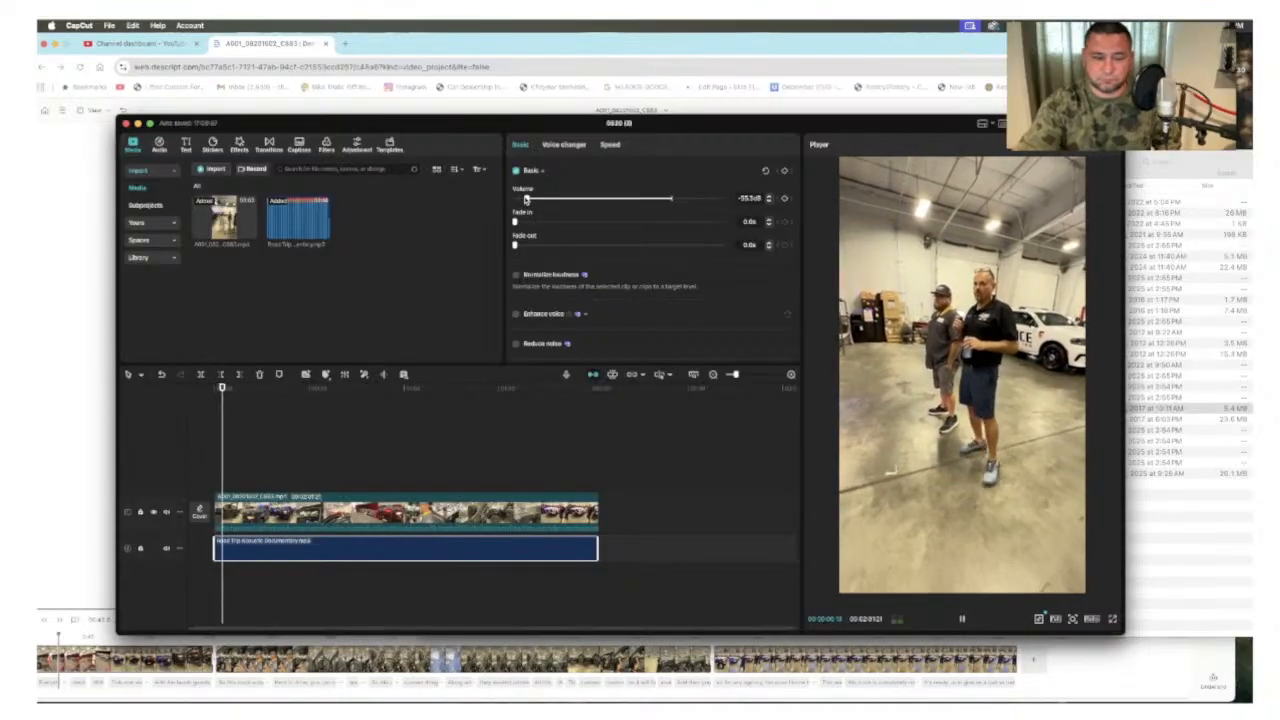
scroll(361, 441, up, 3)
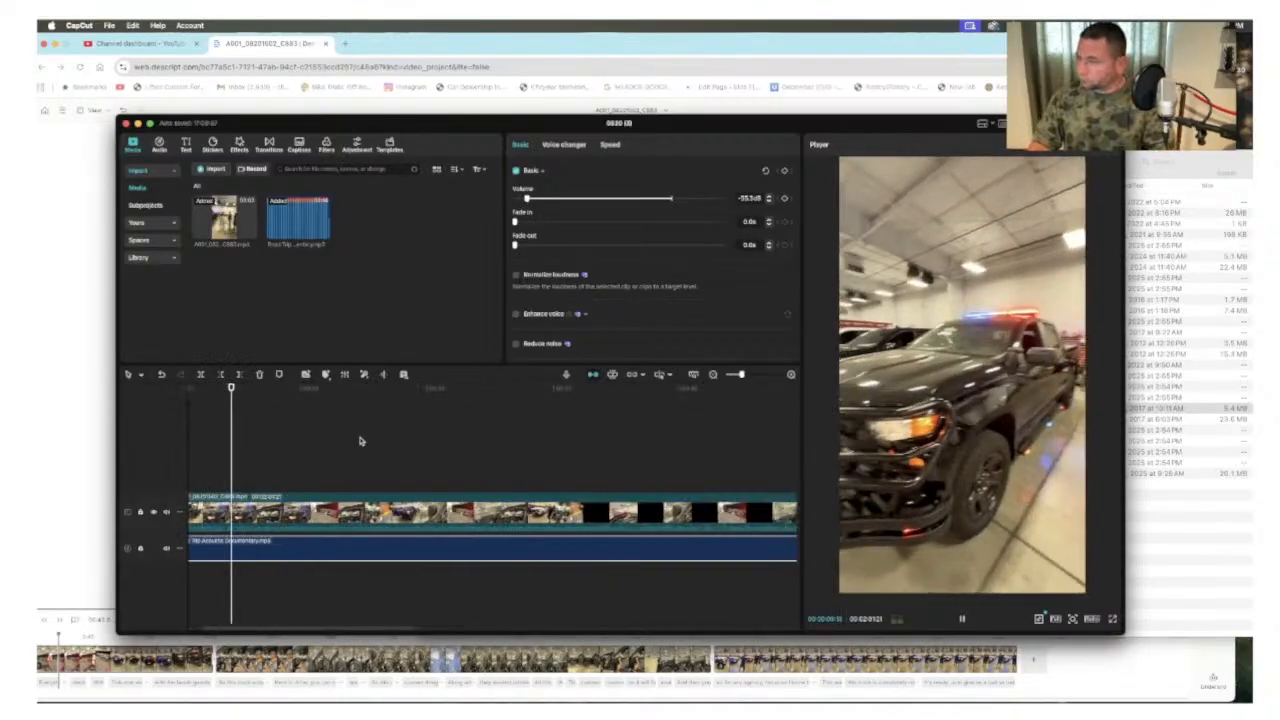
scroll(361, 441, up, 1)
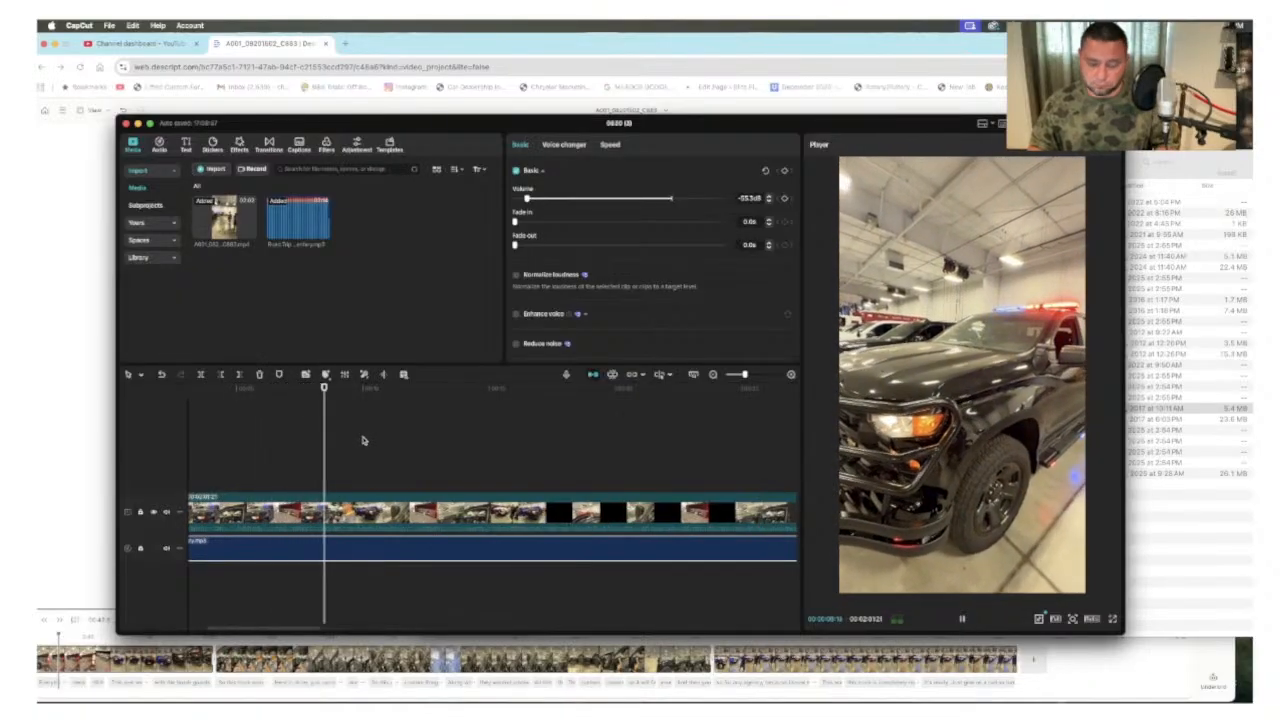
scroll(363, 441, down, 1)
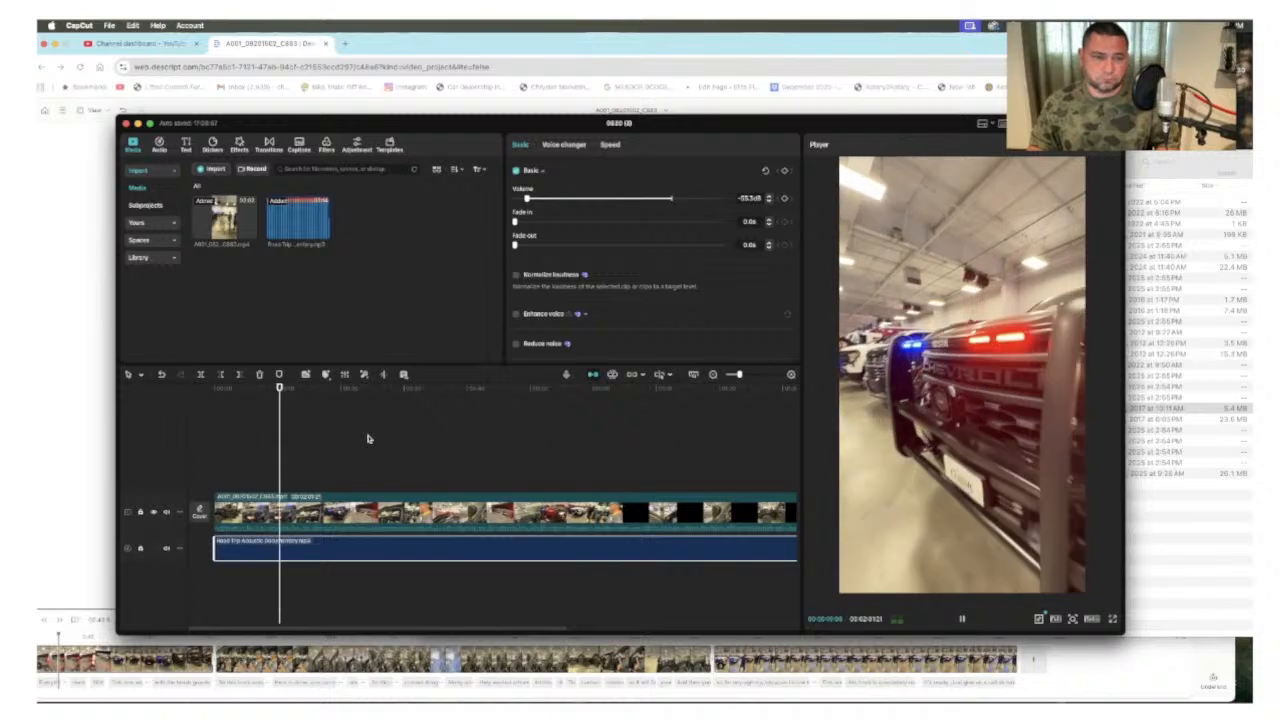
Step: Set the music track's volume to about -41 dB and check the playback in full screen
drag(527, 198, 564, 199)
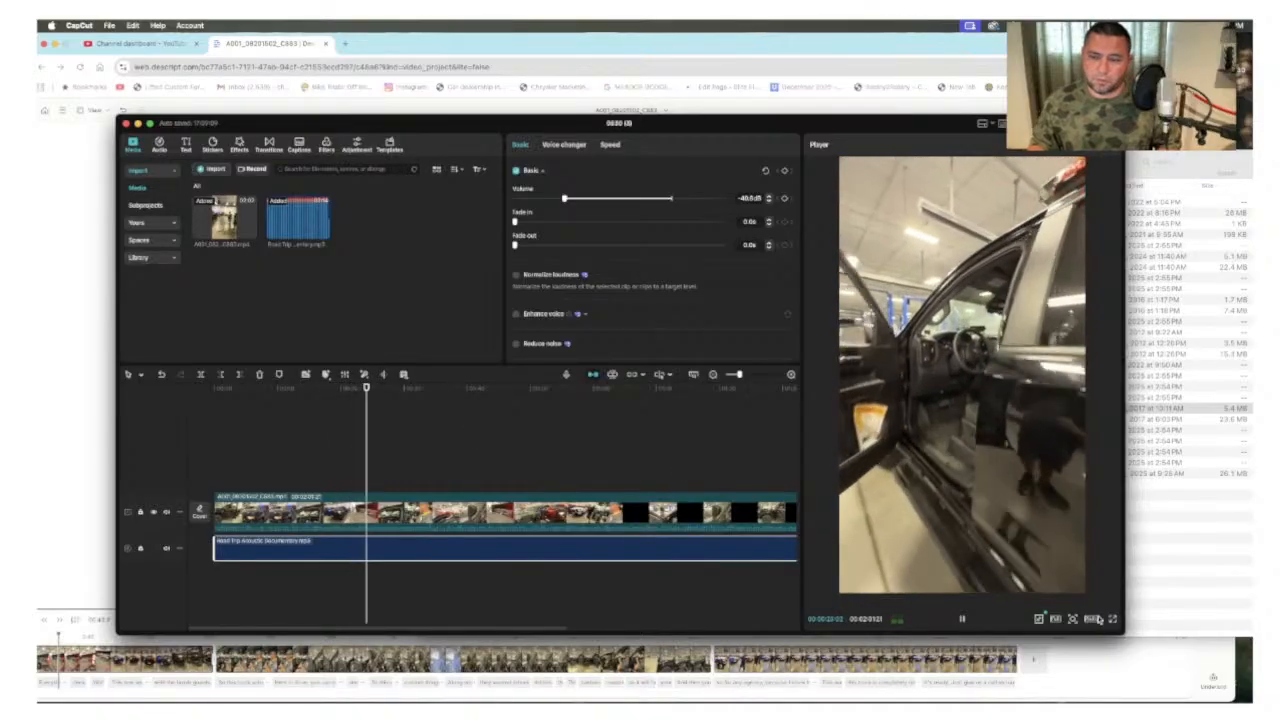
click(1113, 619)
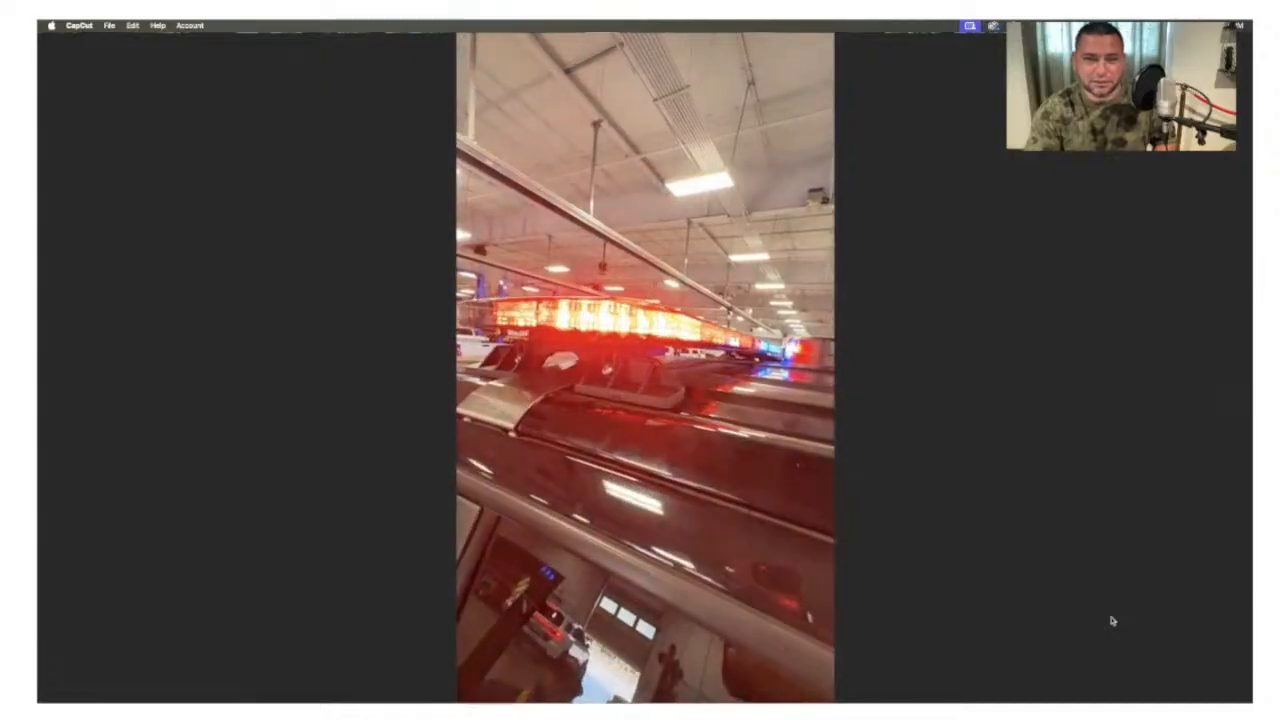
key(Escape)
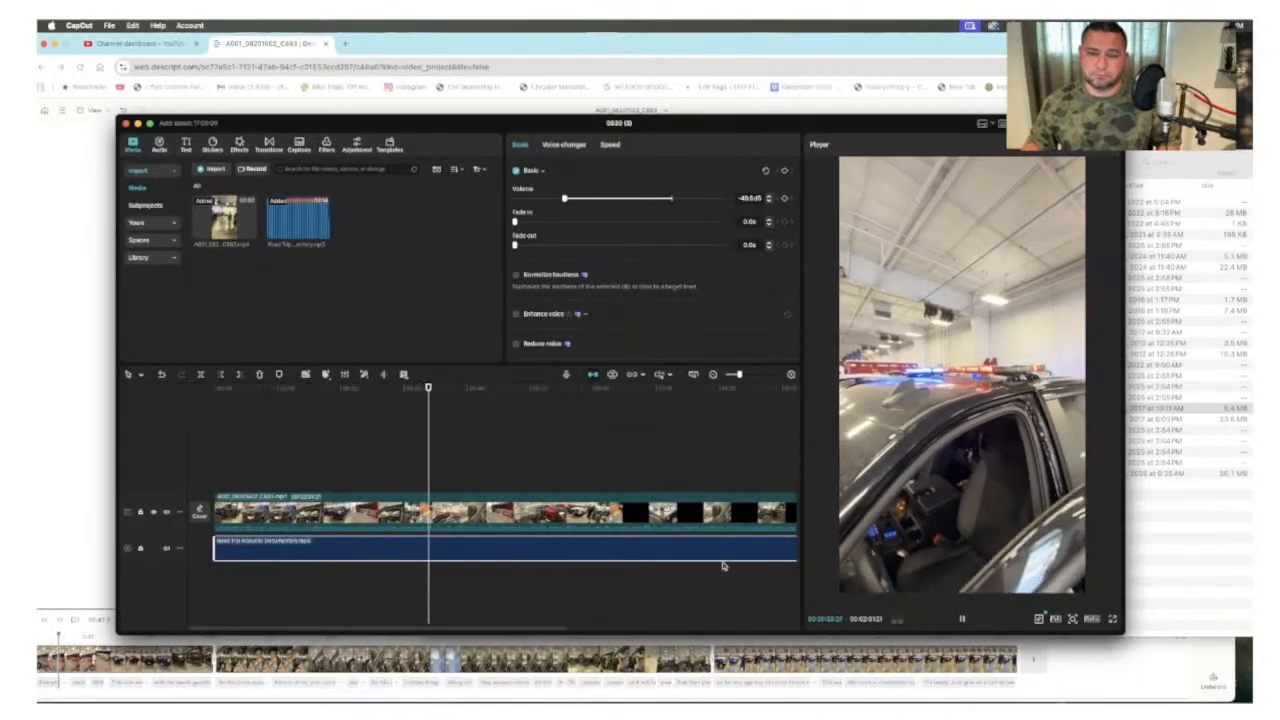
Step: Return the playhead to the start and generate auto captions with auto-detected language and filler-word identification
key(super+minus)
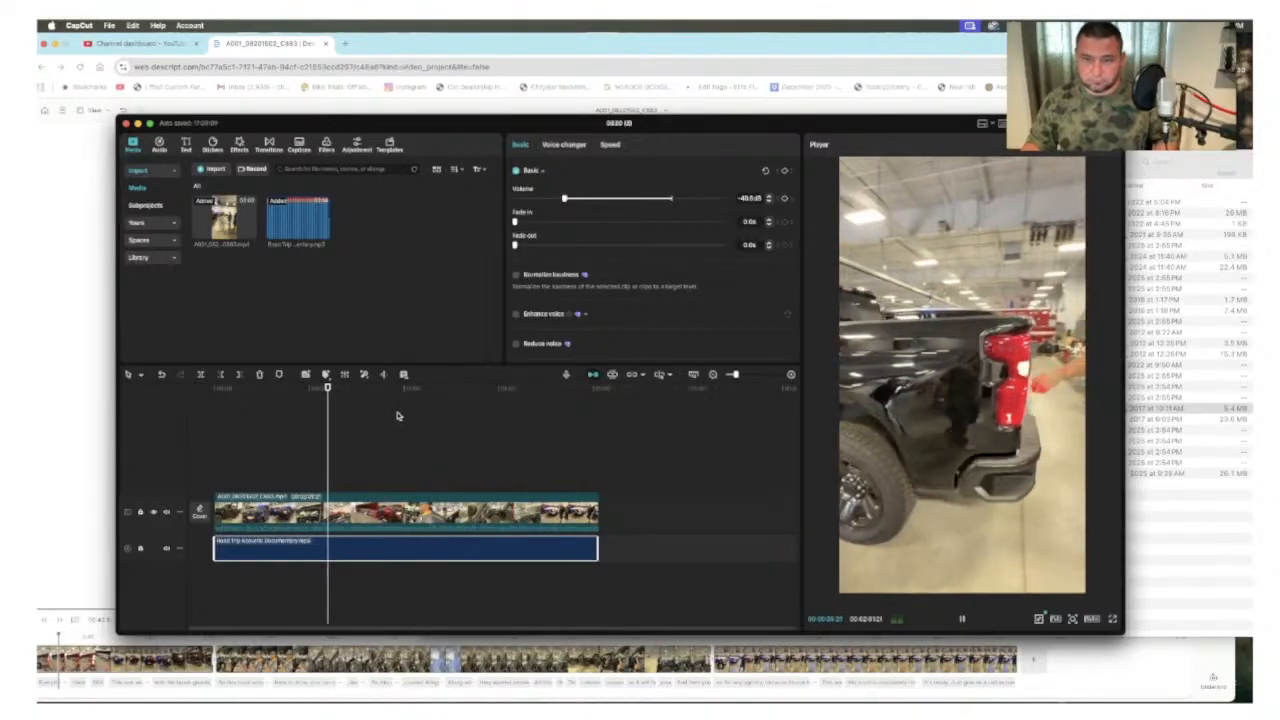
click(216, 388)
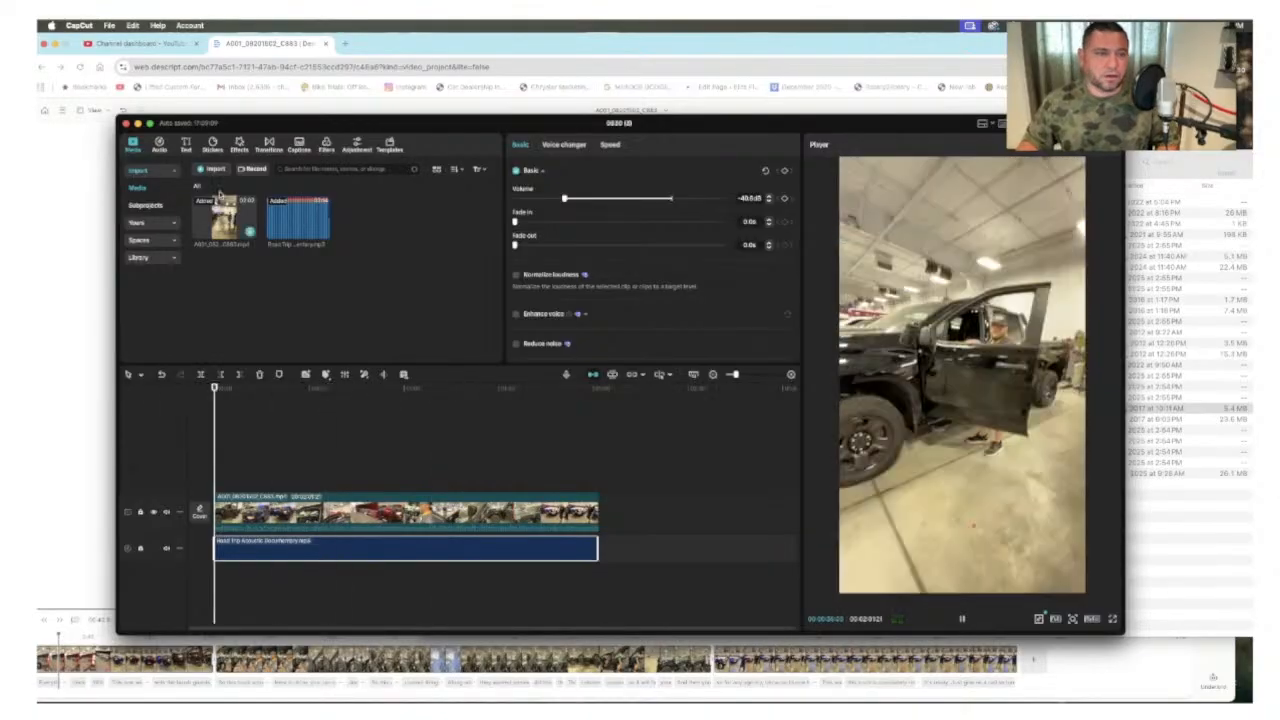
click(298, 146)
click(475, 352)
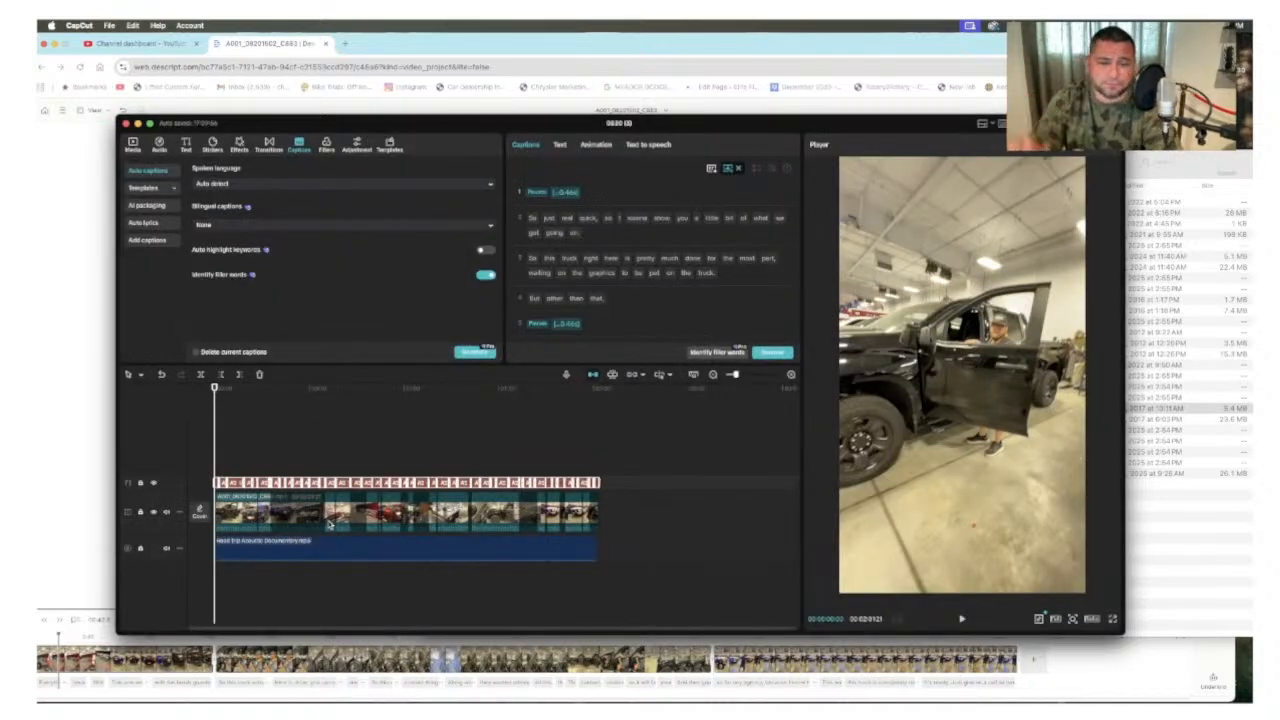
Step: Select the caption "so this truck right here is pretty much done for the most part" and review the generated caption list
click(232, 421)
key(super+equal)
key(super+equal)
click(241, 422)
click(257, 485)
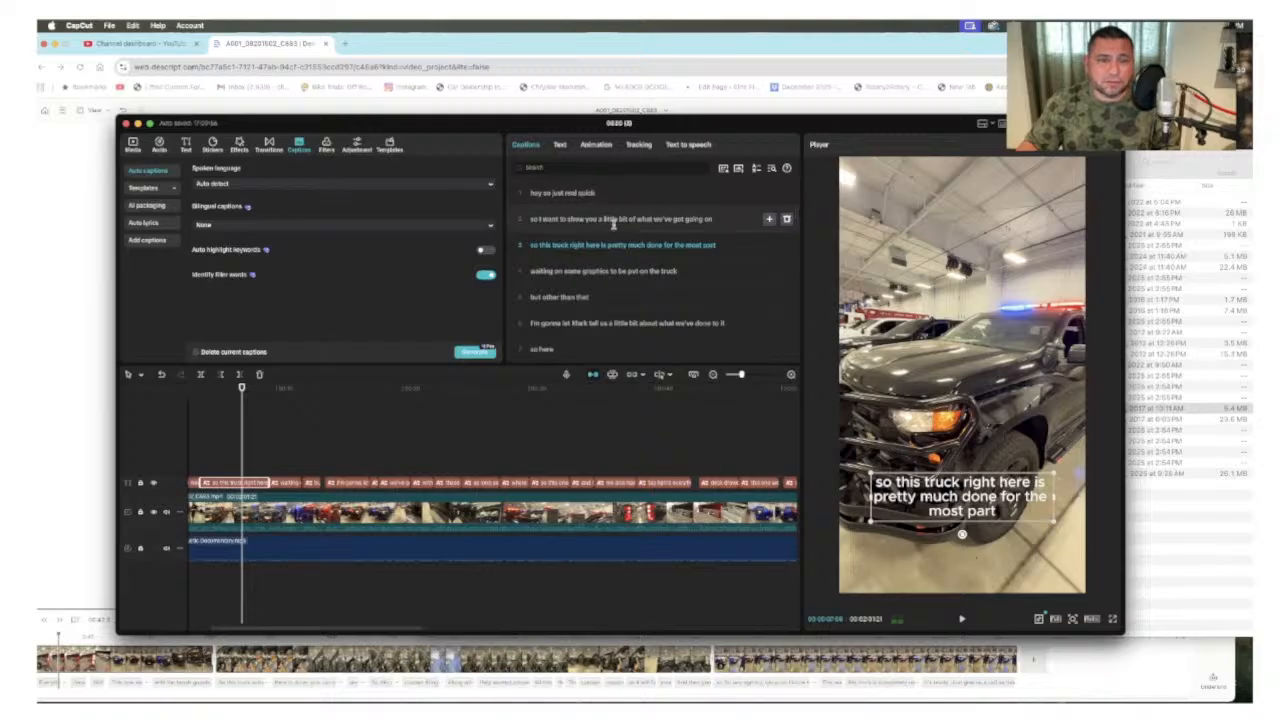
scroll(610, 265, down, 2)
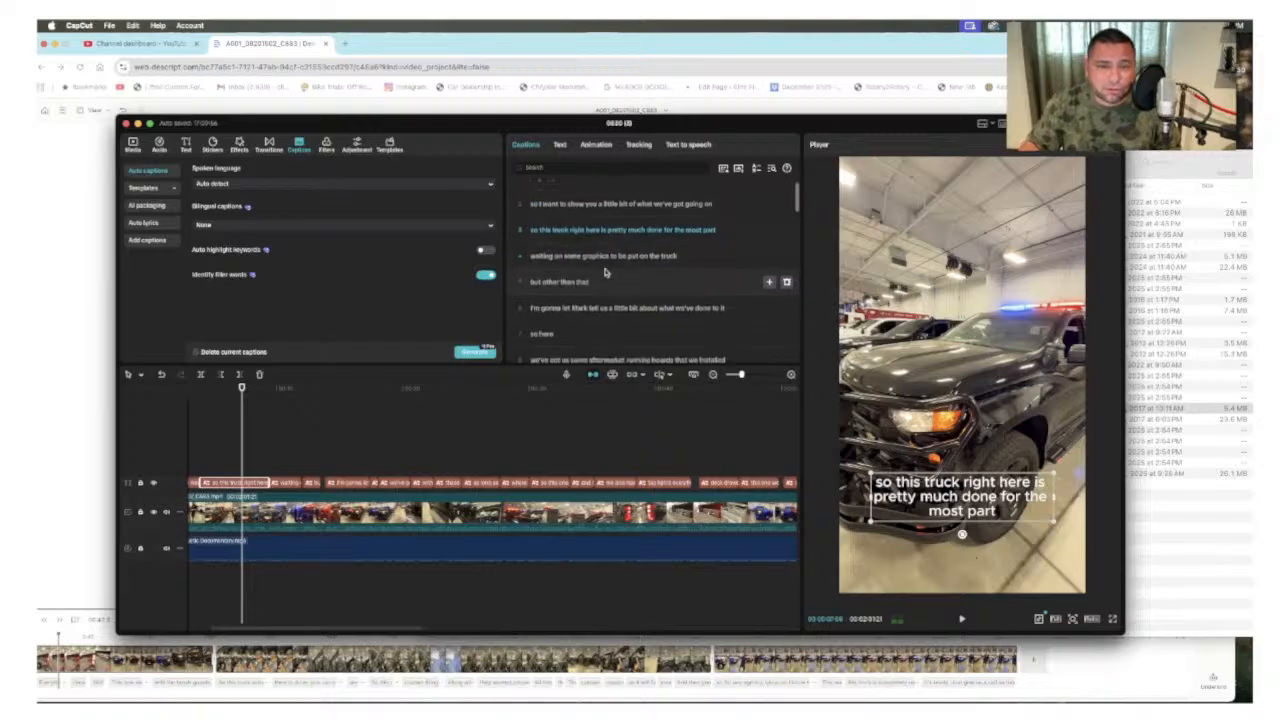
scroll(605, 272, down, 3)
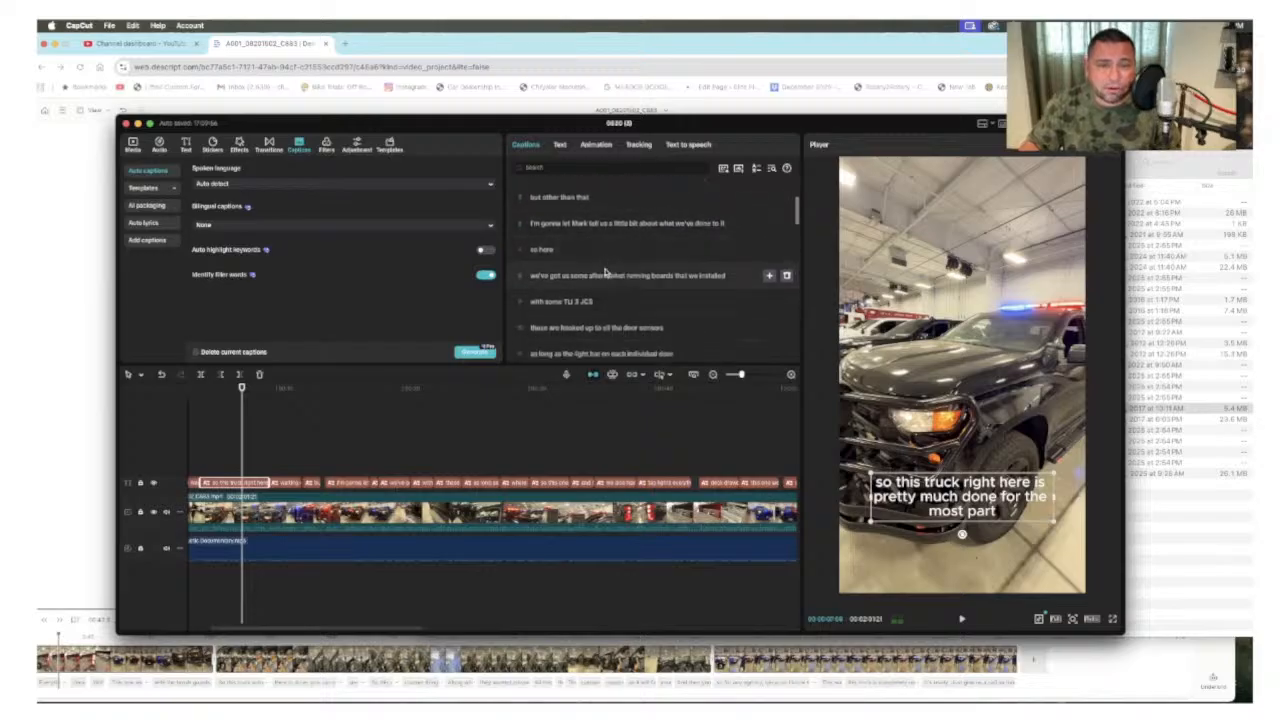
scroll(605, 272, down, 3)
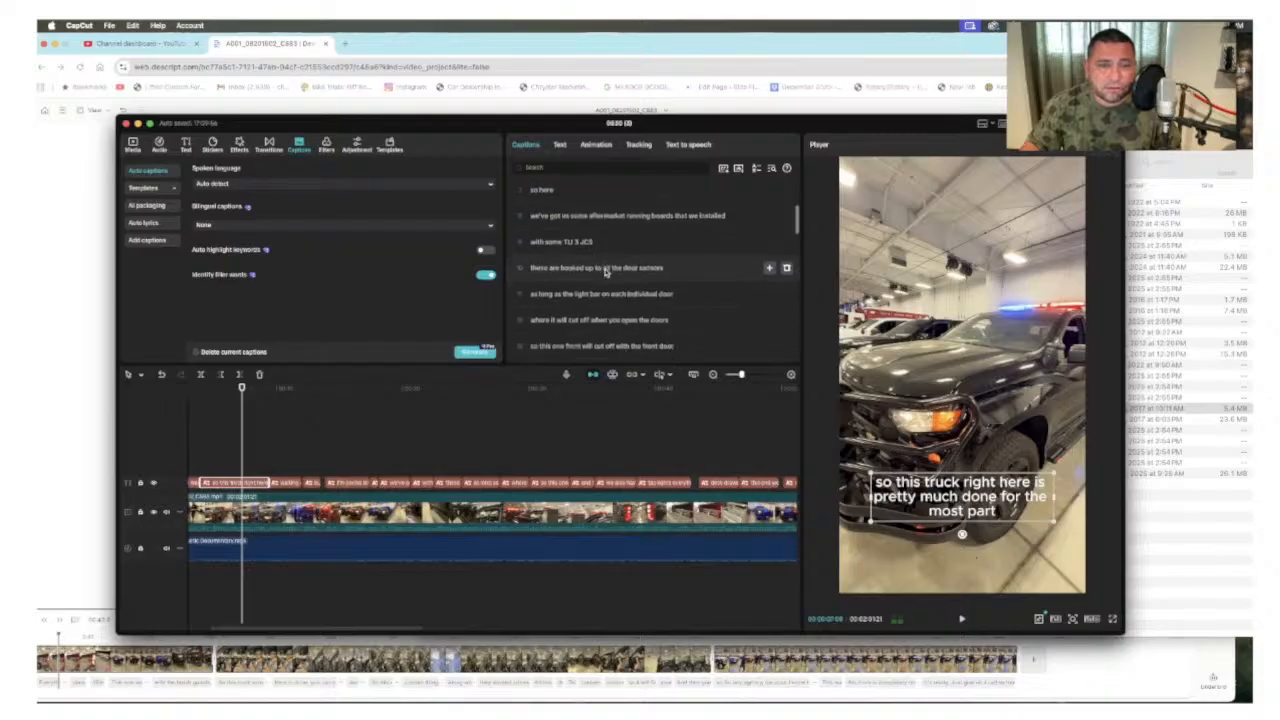
scroll(605, 272, down, 2)
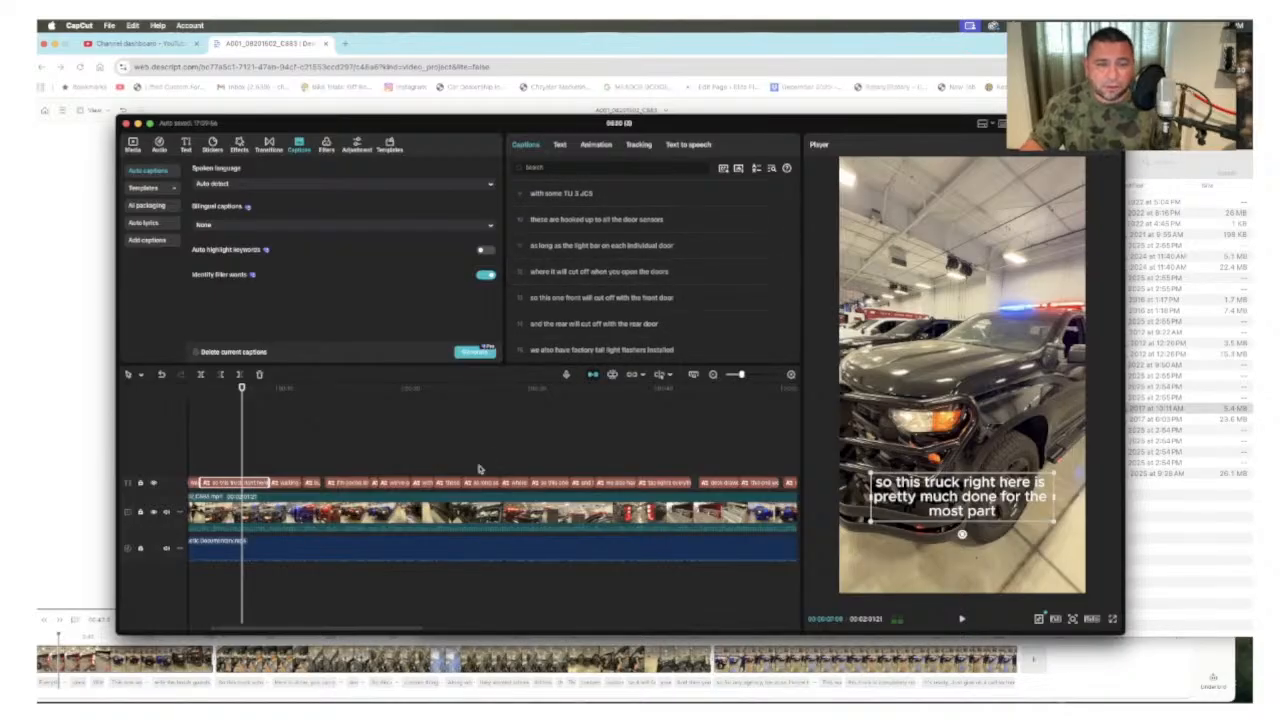
Step: Browse the caption text templates and apply the one with white uppercase words on an orange box to all main captions
click(561, 145)
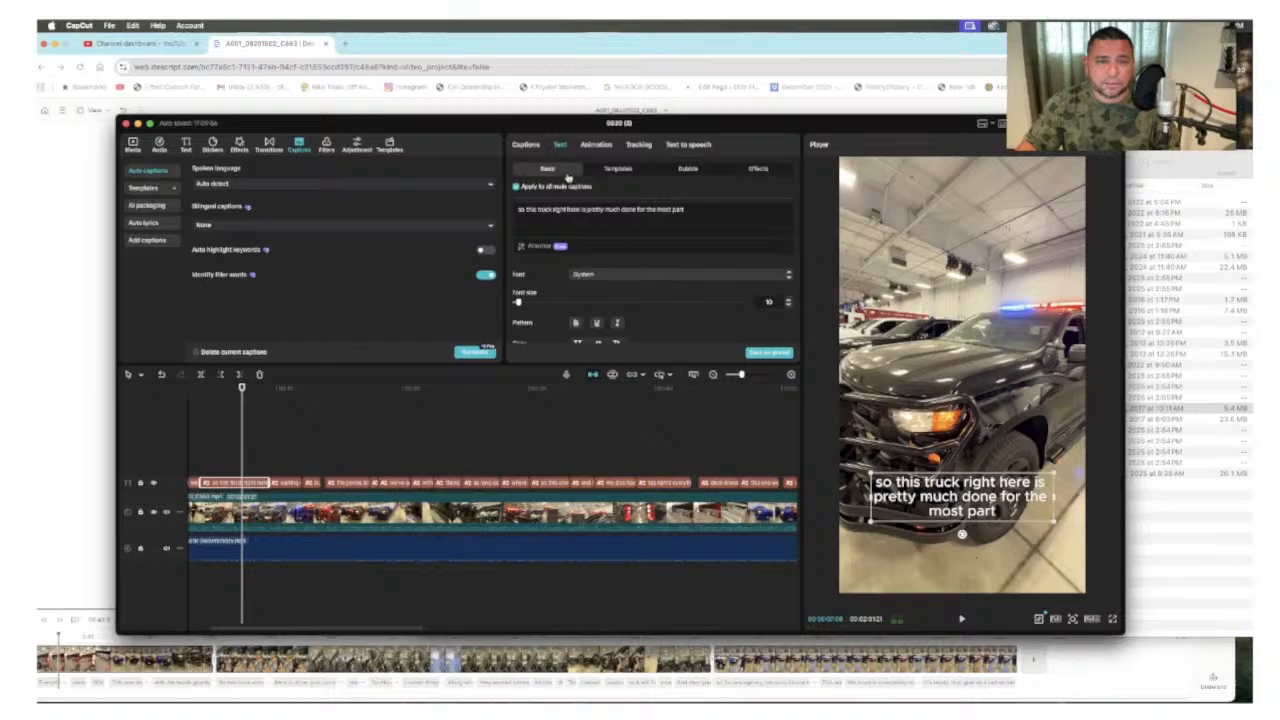
click(618, 169)
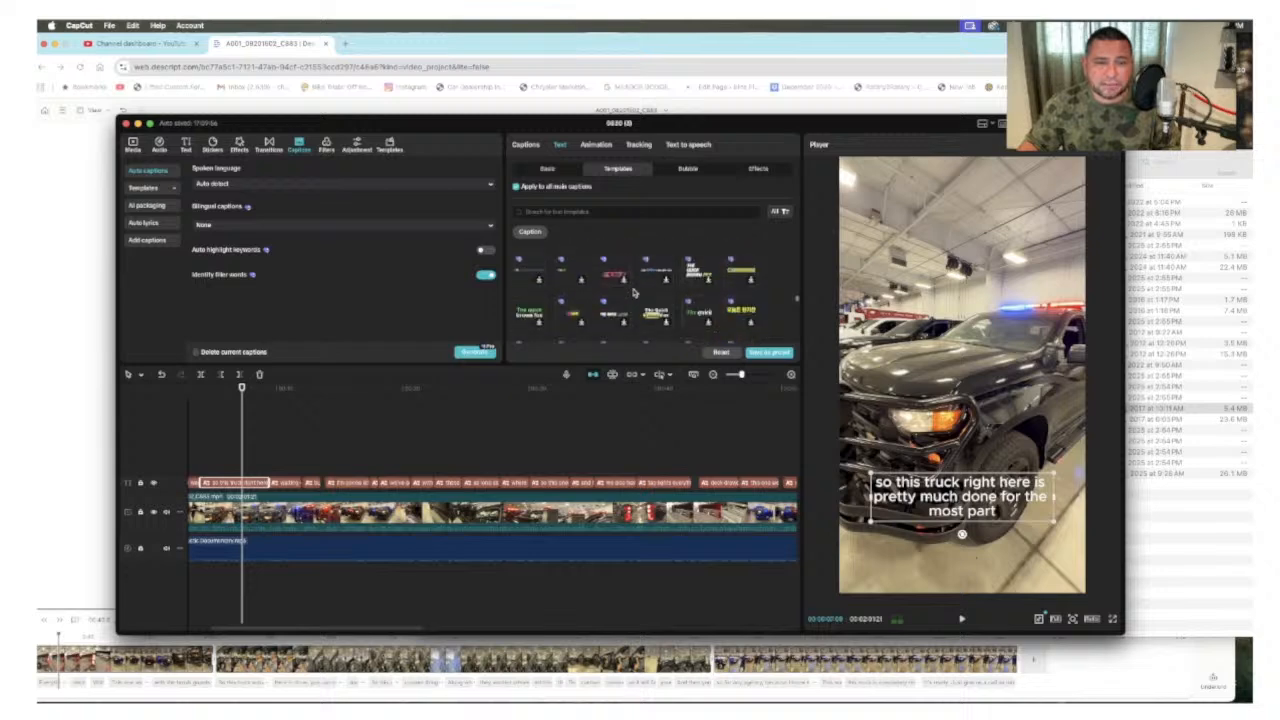
scroll(633, 292, down, 2)
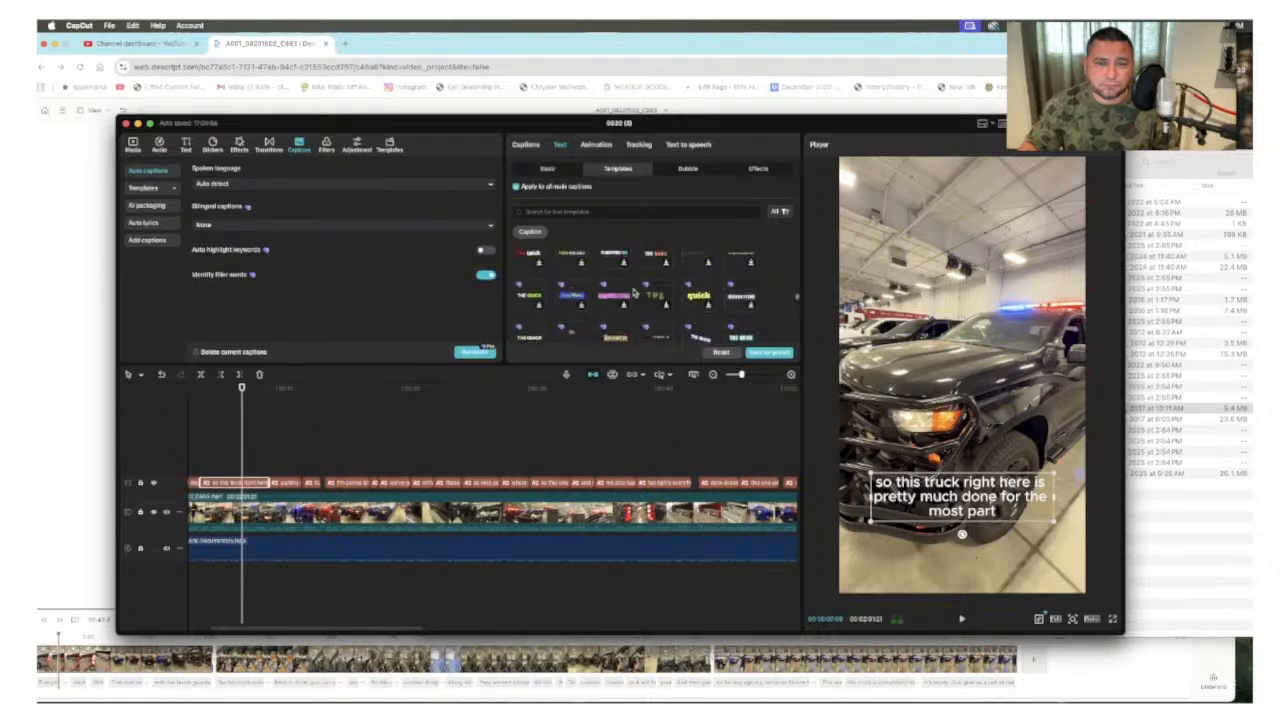
scroll(633, 292, down, 2)
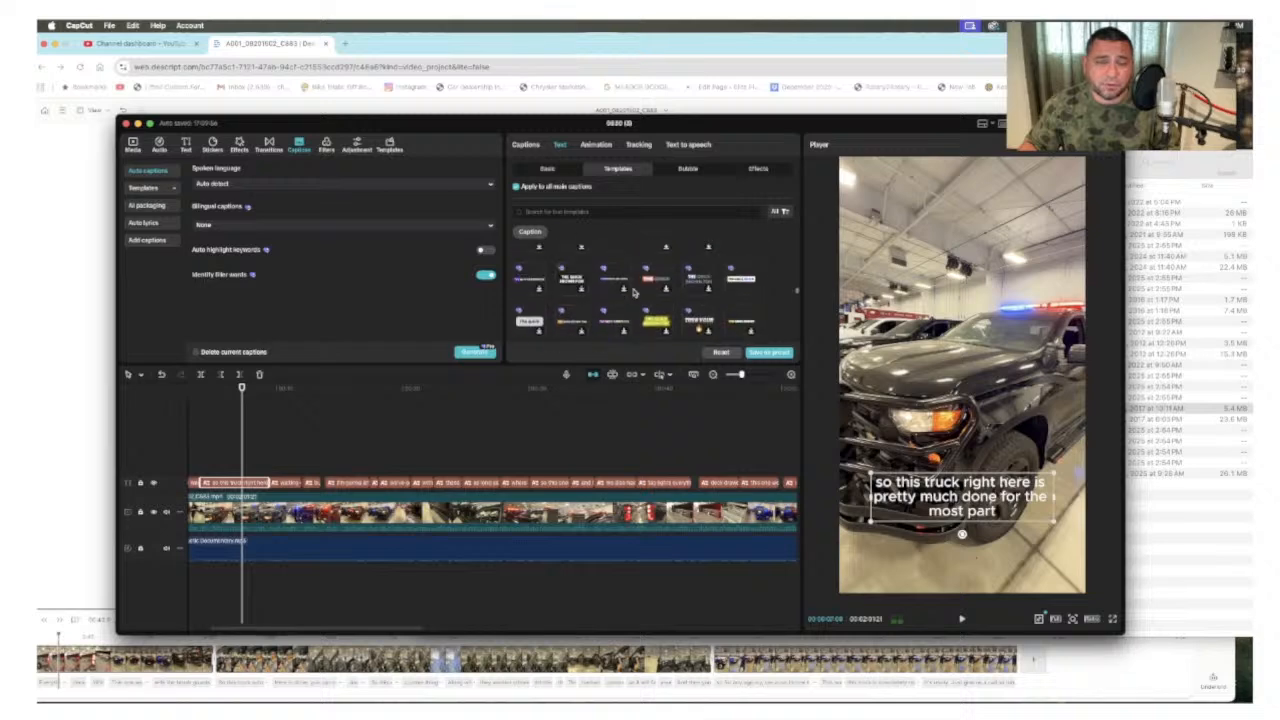
scroll(633, 292, down, 2)
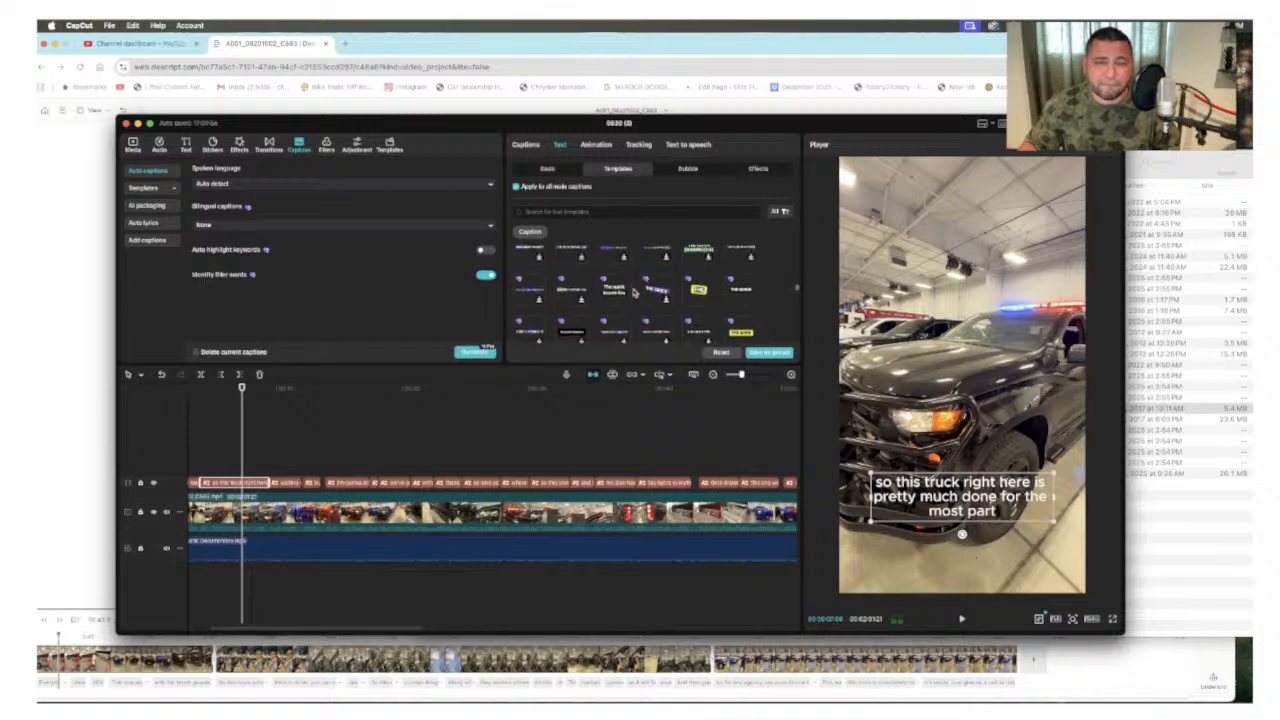
scroll(578, 307, up, 1)
click(529, 318)
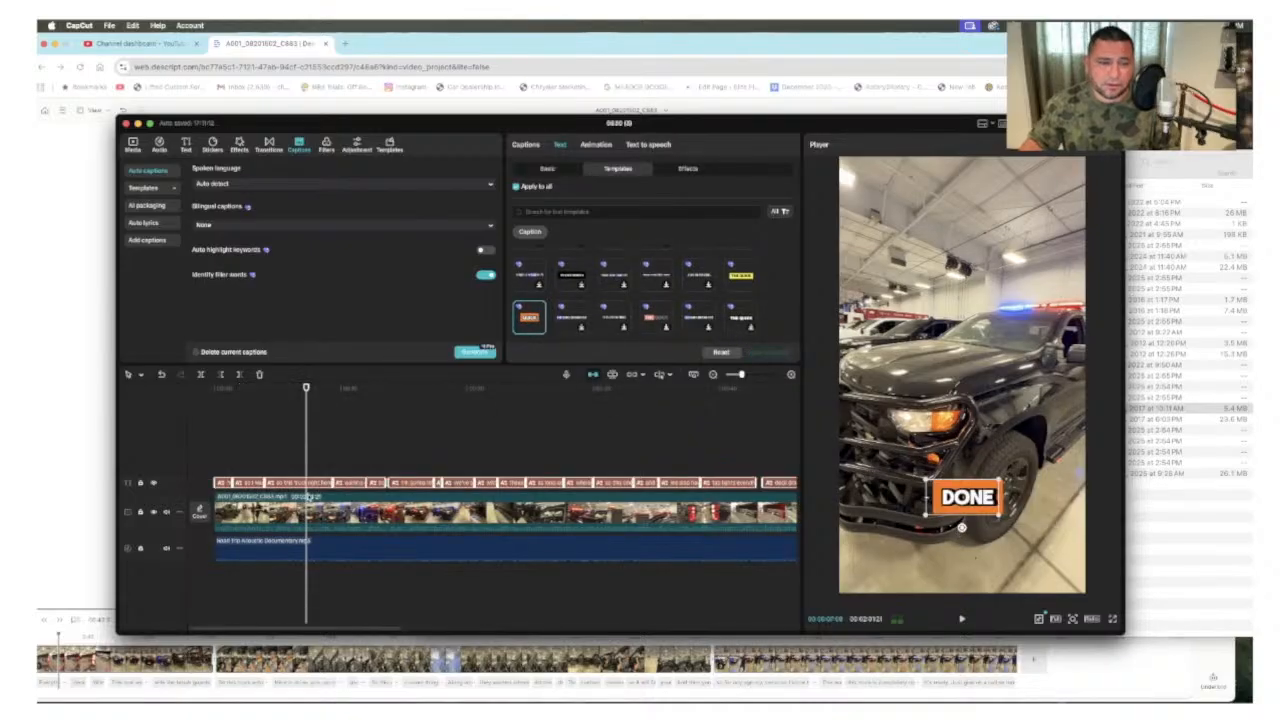
Step: Change the font of all main captions to a condensed typeface and set their text case to uppercase
click(543, 174)
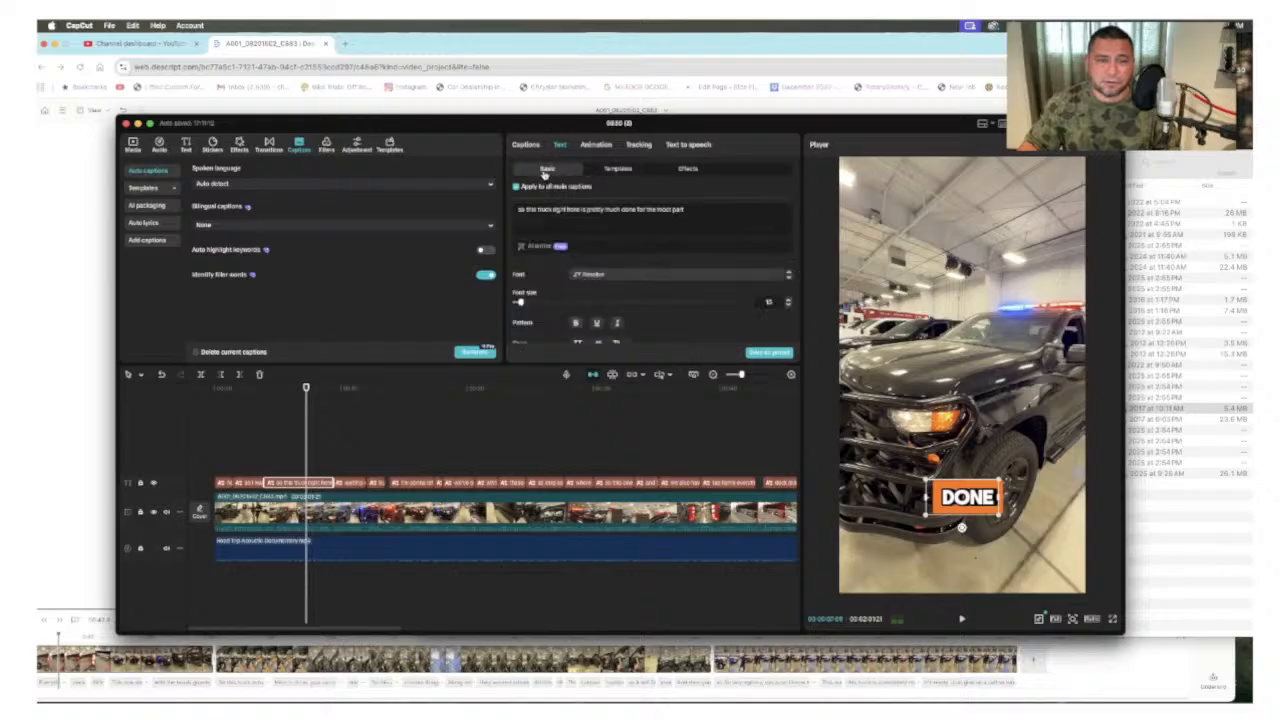
click(596, 274)
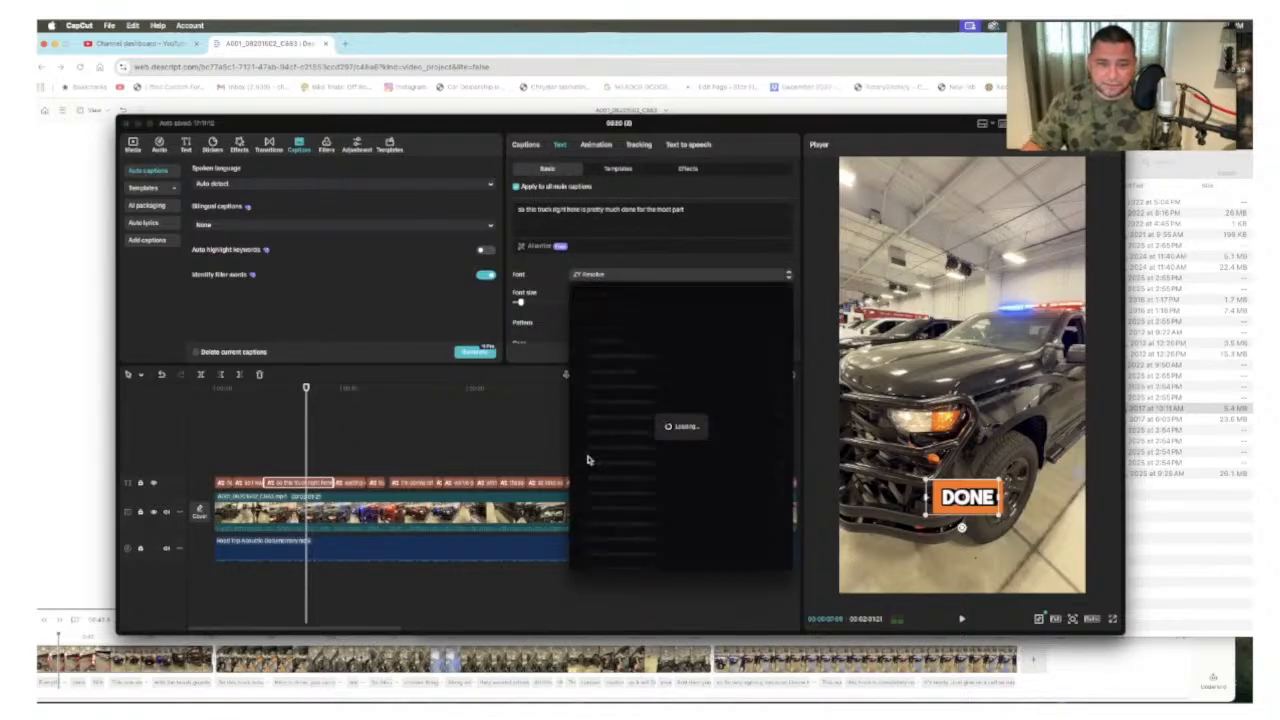
click(632, 463)
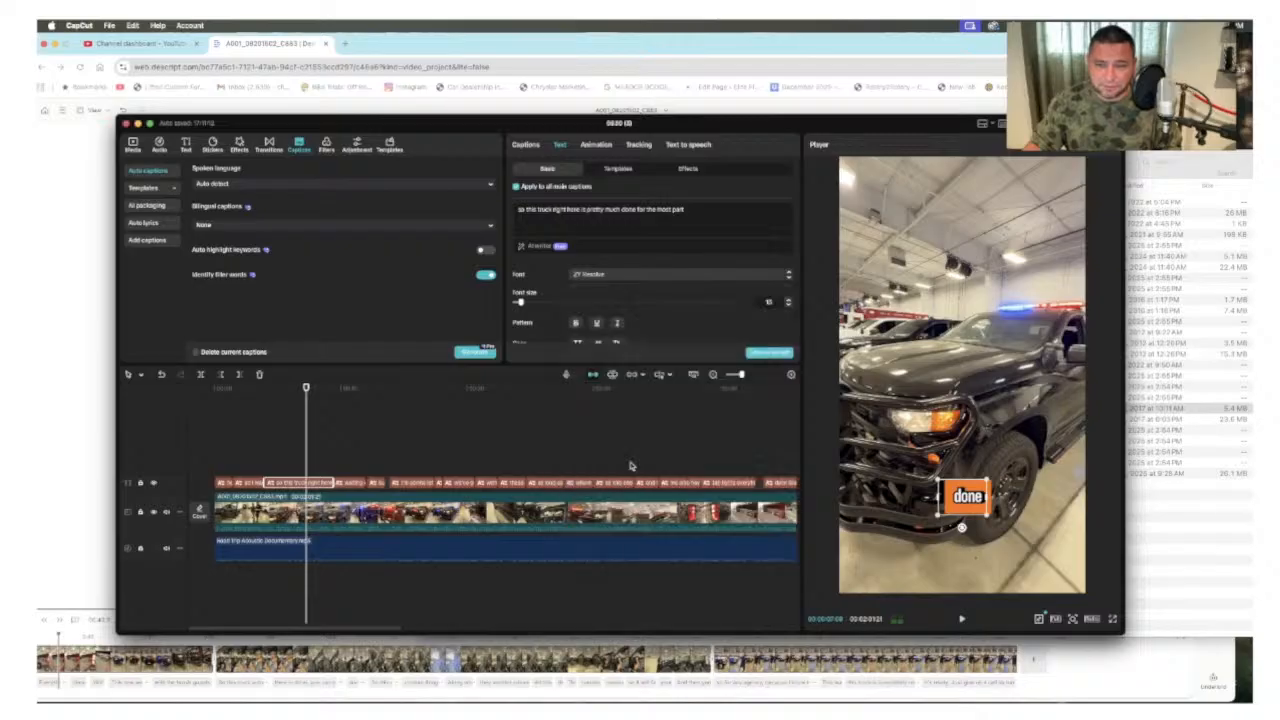
scroll(620, 333, down, 1)
click(578, 336)
scroll(620, 330, down, 4)
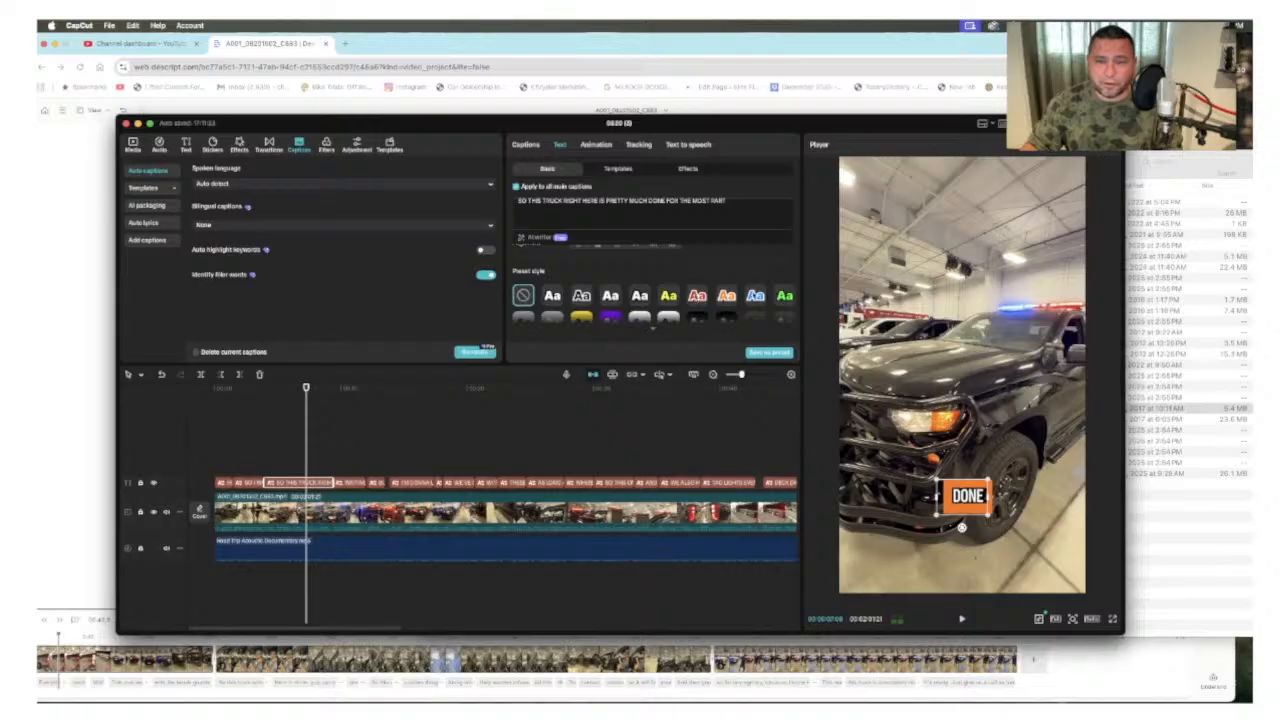
Step: Apply the blue outlined preset style to the captions and play the video from the beginning to check it
click(755, 297)
key(space)
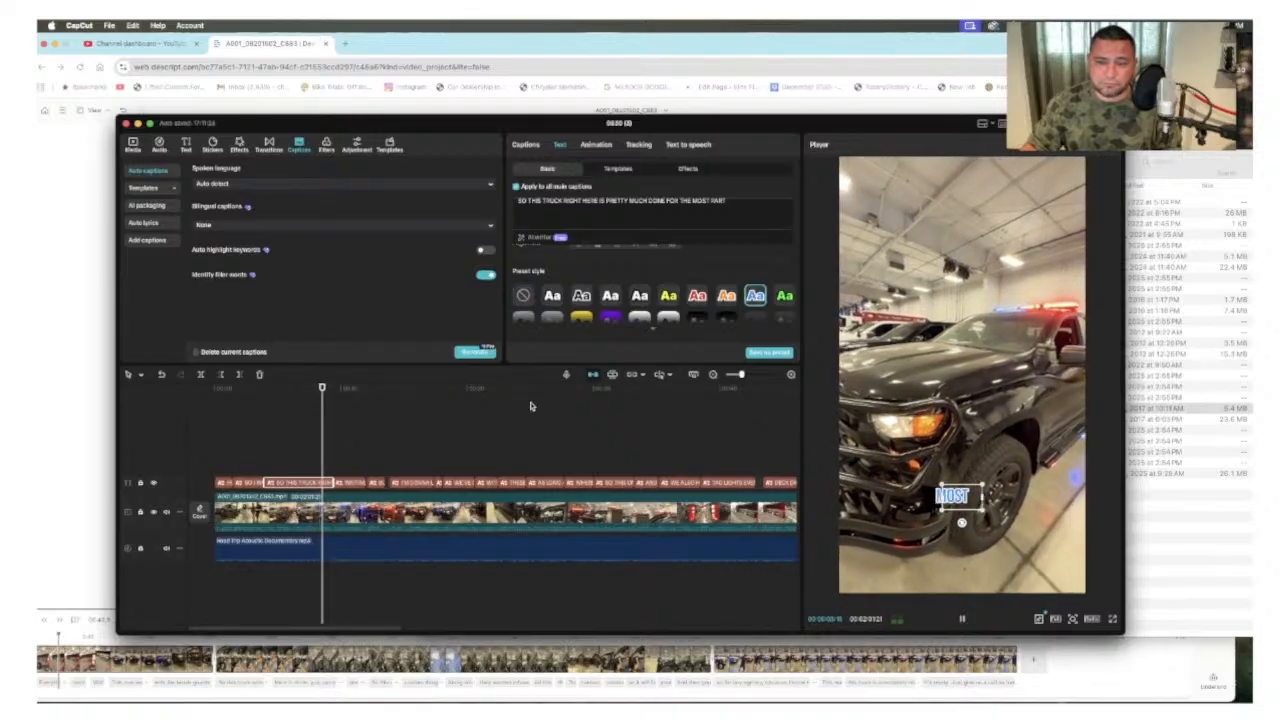
click(322, 390)
click(213, 390)
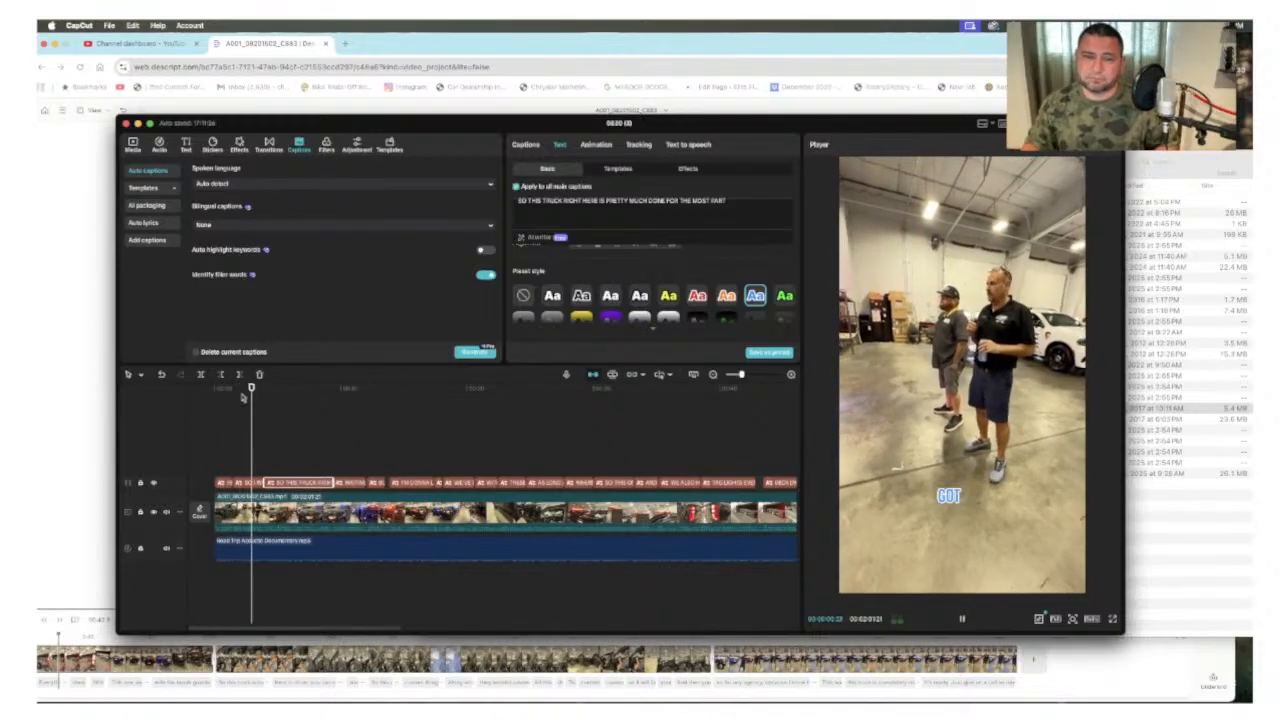
key(space)
Step: Try the caption template with a solid blue background on all main captions and preview it
click(603, 172)
scroll(588, 299, down, 1)
click(575, 300)
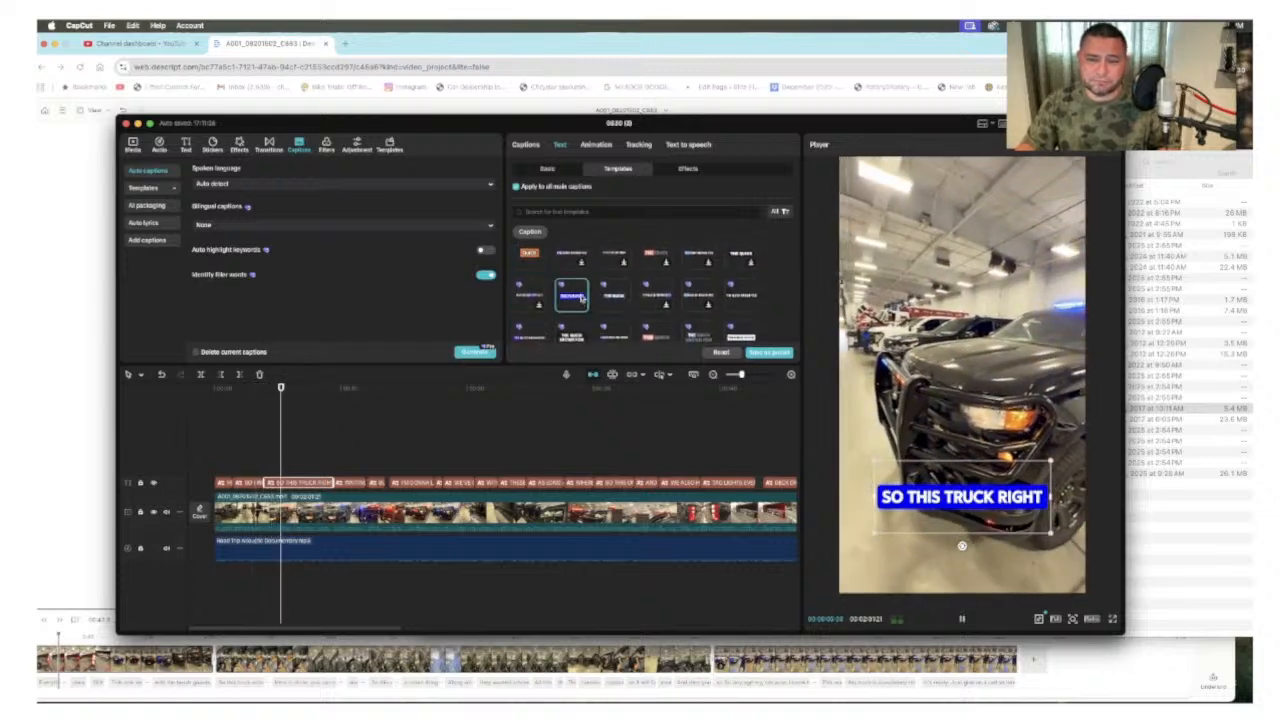
key(space)
Step: Apply the caption template with dark italic text on a yellow box to all main captions
scroll(588, 323, up, 1)
scroll(588, 325, down, 2)
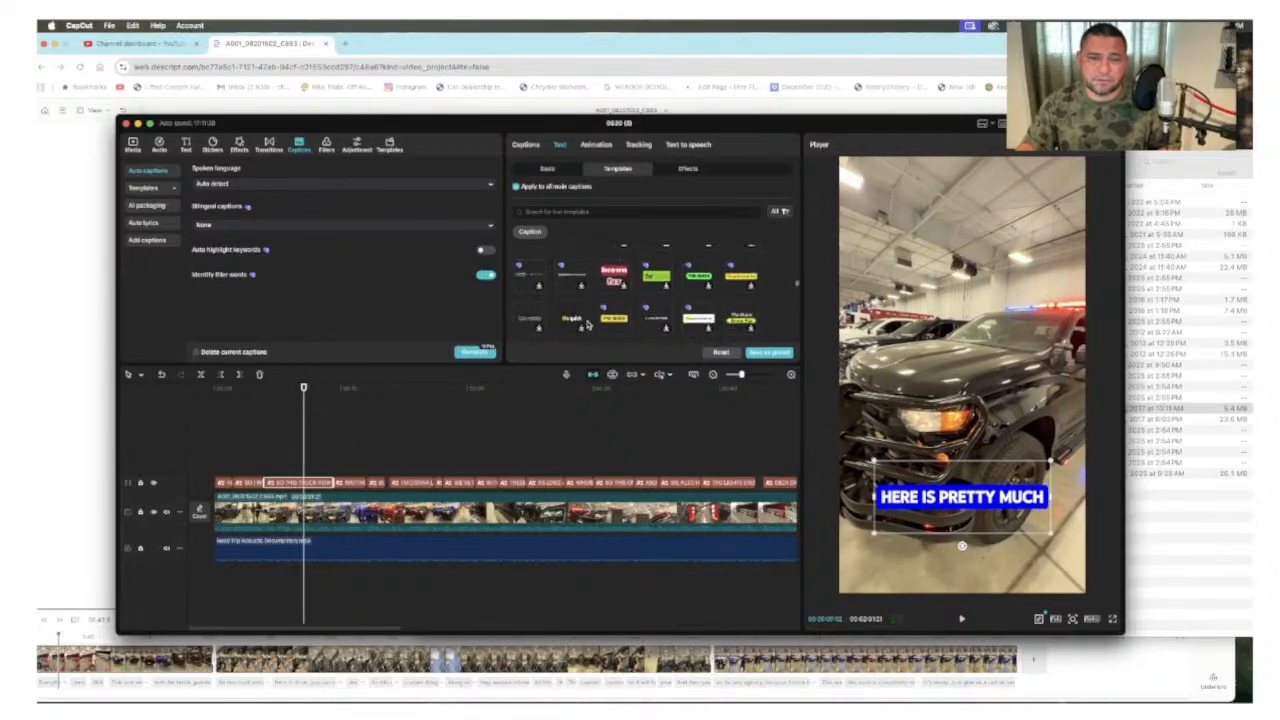
scroll(588, 325, up, 1)
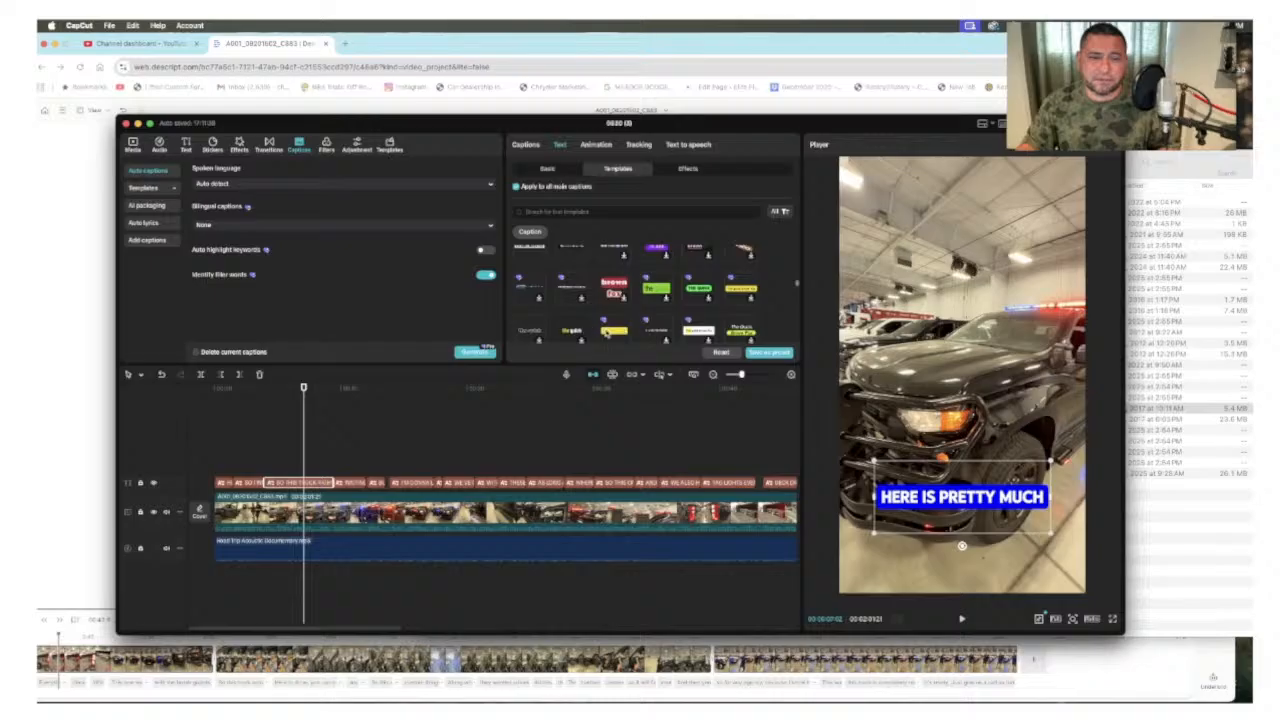
click(609, 331)
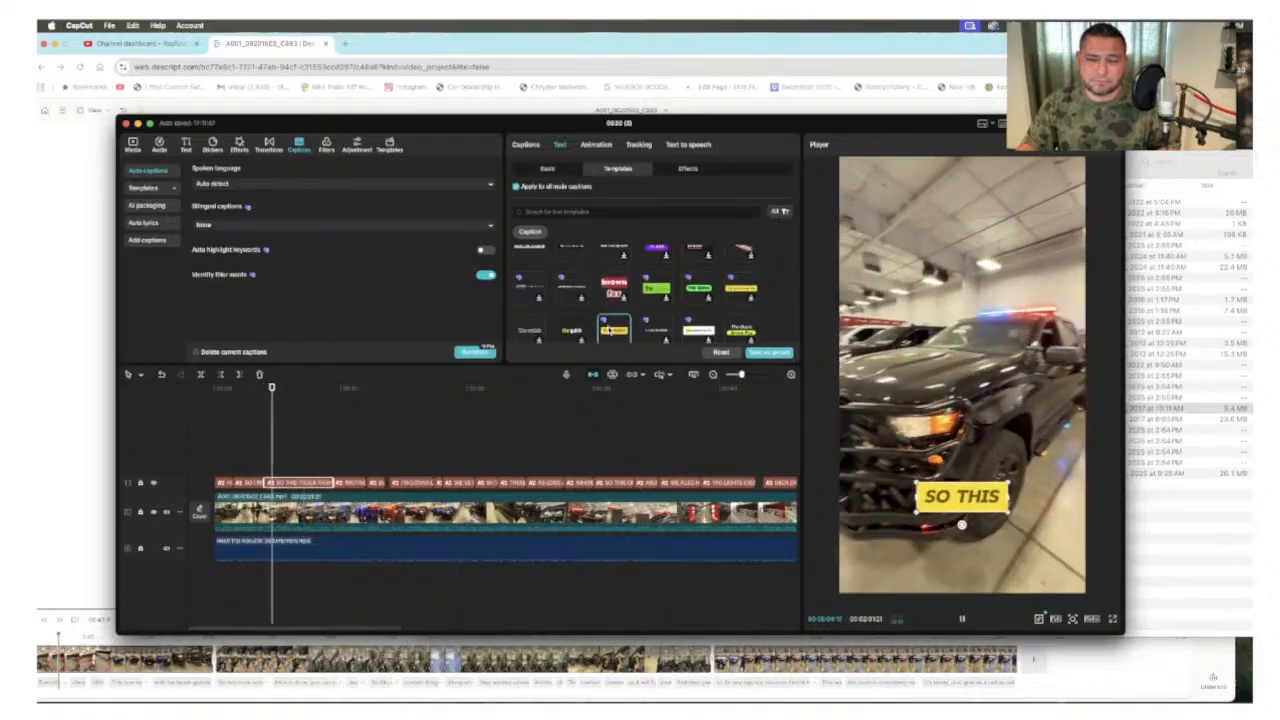
Step: Set the font of all main captions to Chevy Sans Condensed Bold and play the video
click(547, 168)
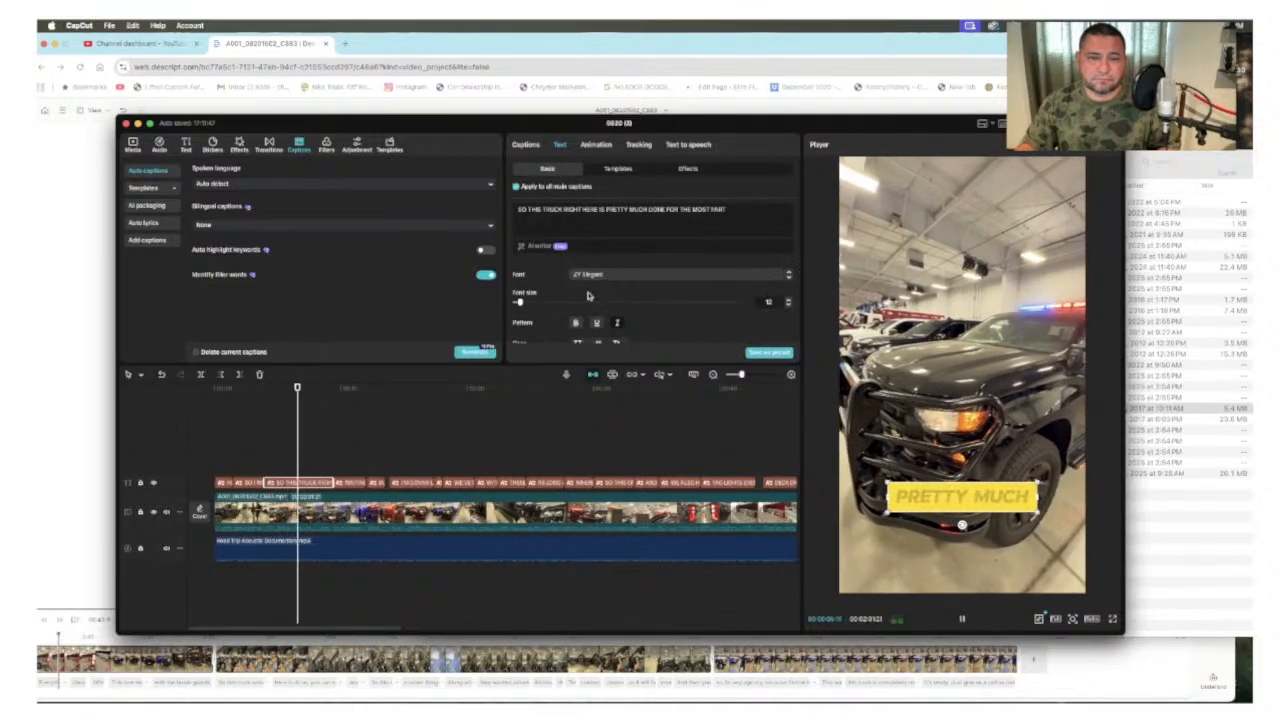
click(594, 277)
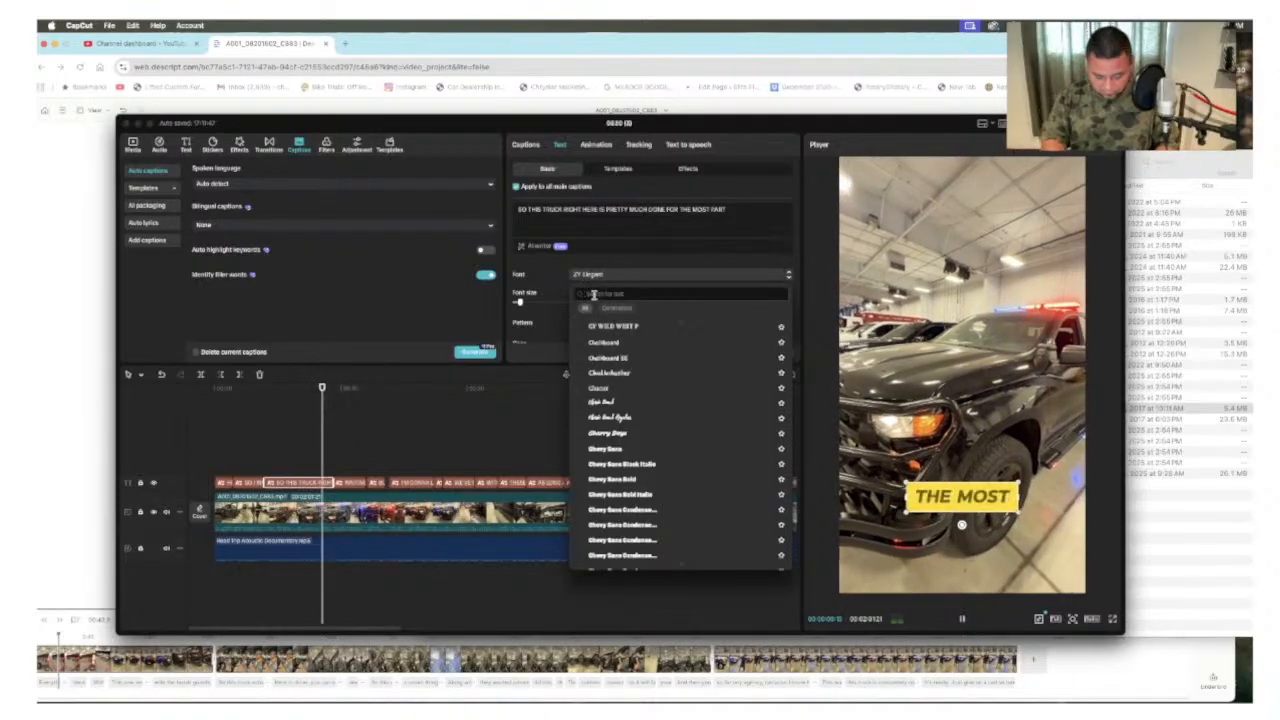
text(other san)
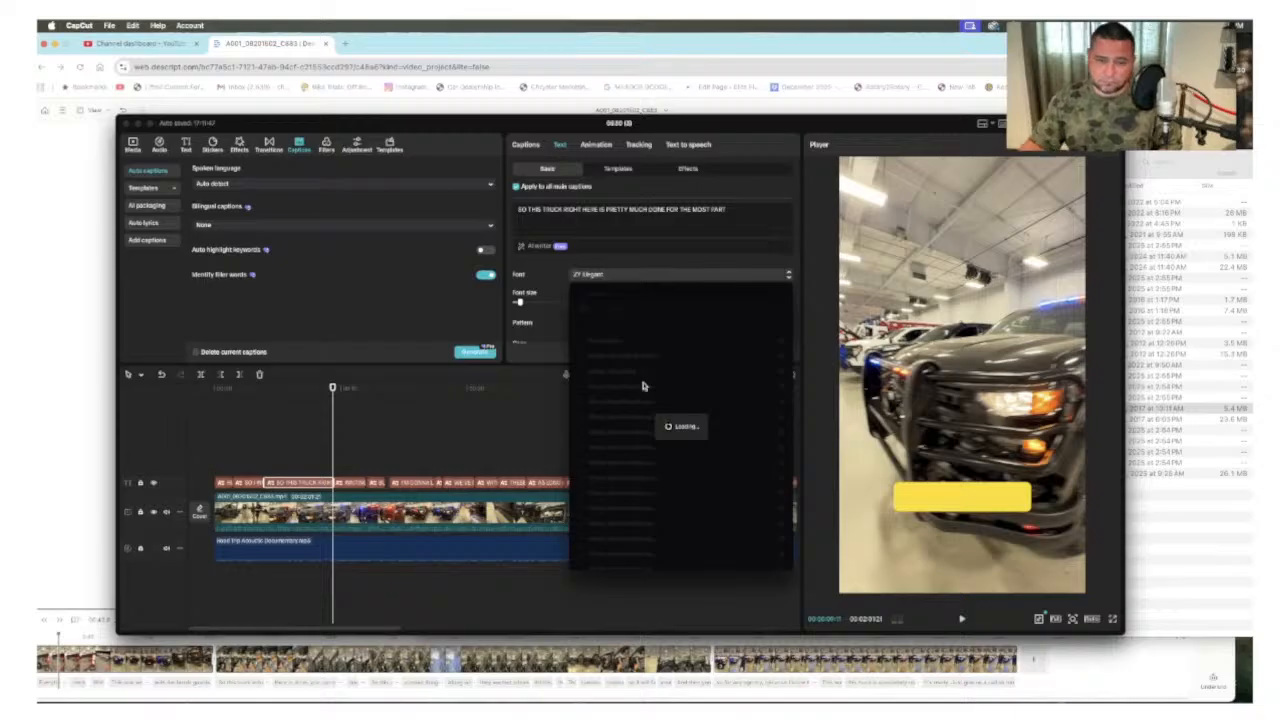
click(632, 437)
key(space)
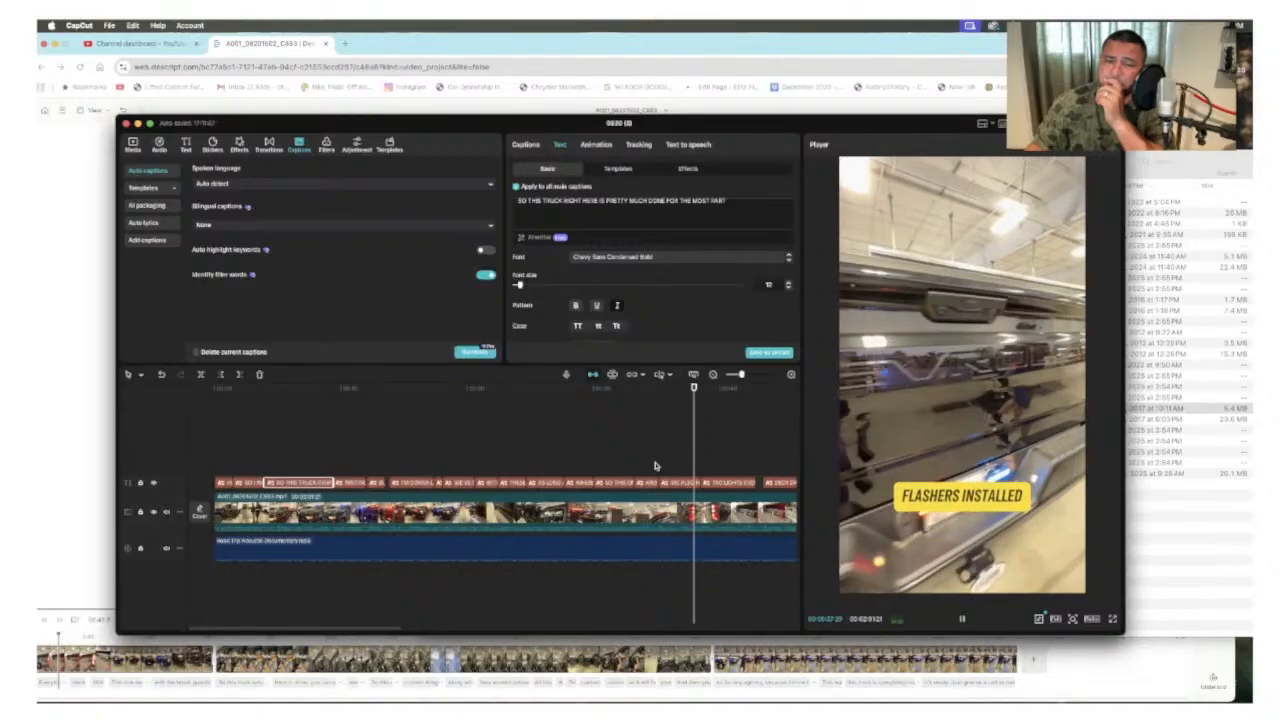
Step: Check the captions during playback and move them down to the lower part of the frame, clear of the trucks
key(space)
click(732, 485)
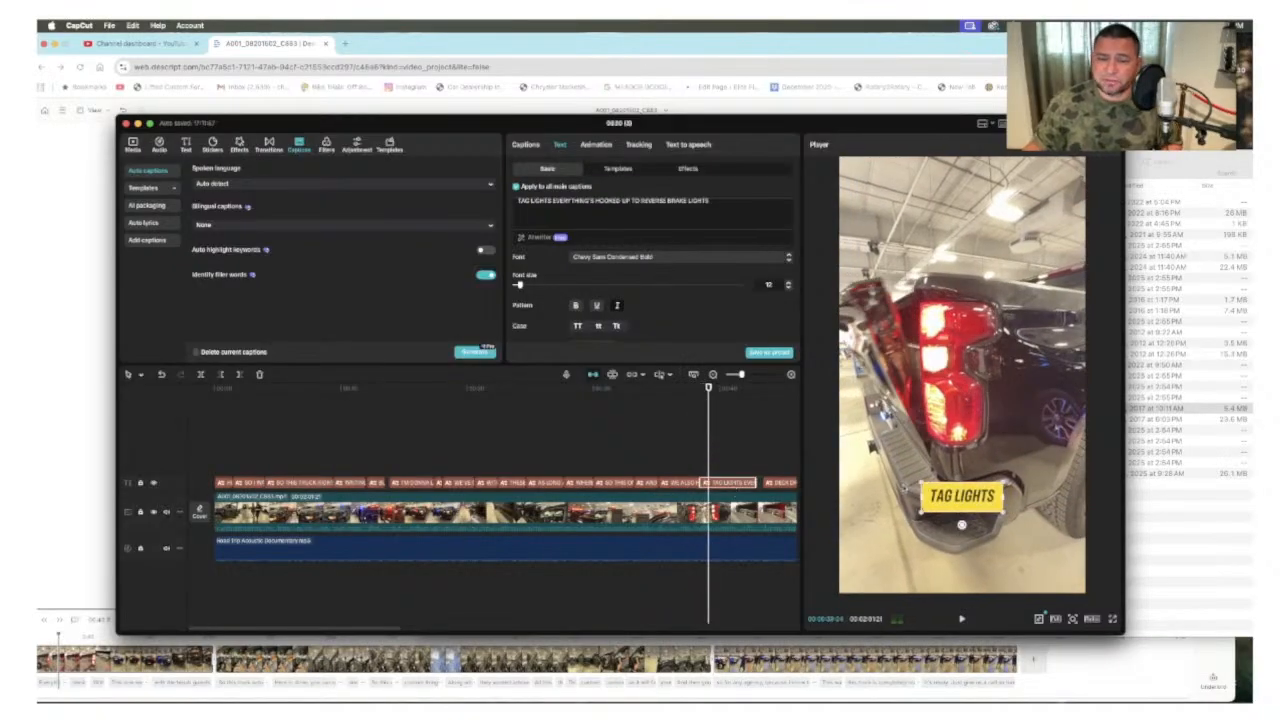
key(space)
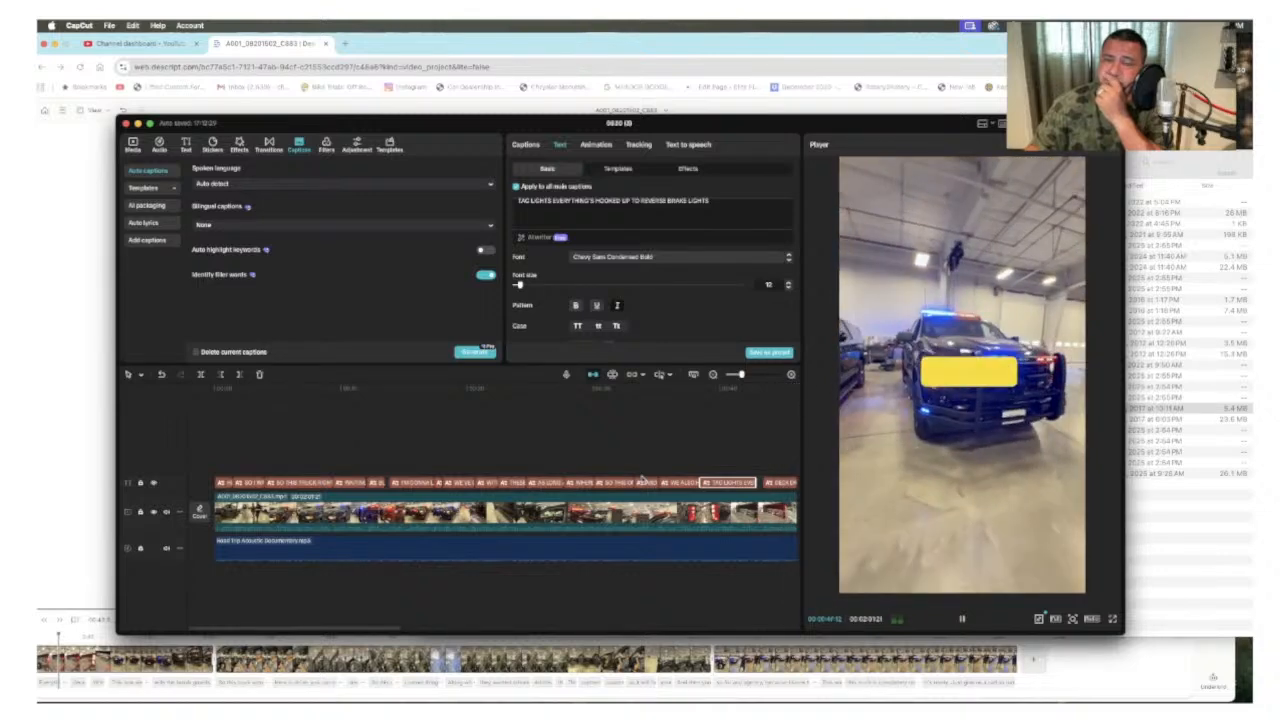
click(975, 398)
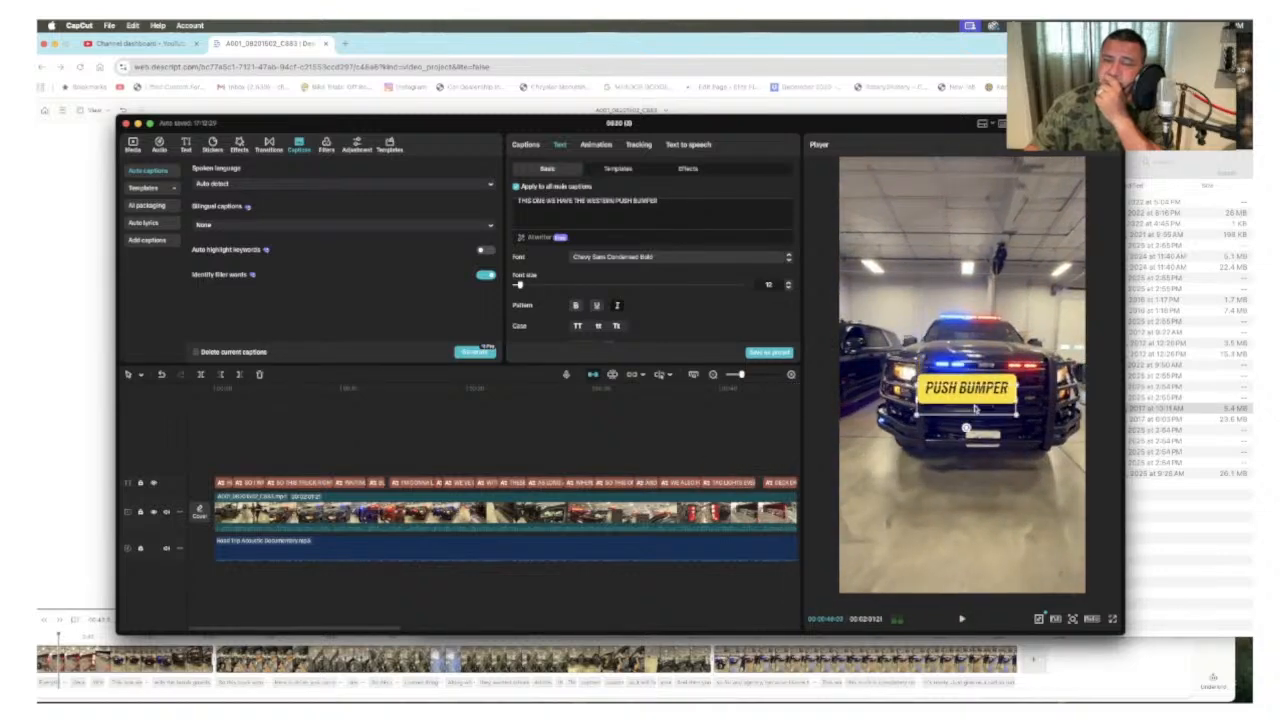
drag(975, 457, 979, 458)
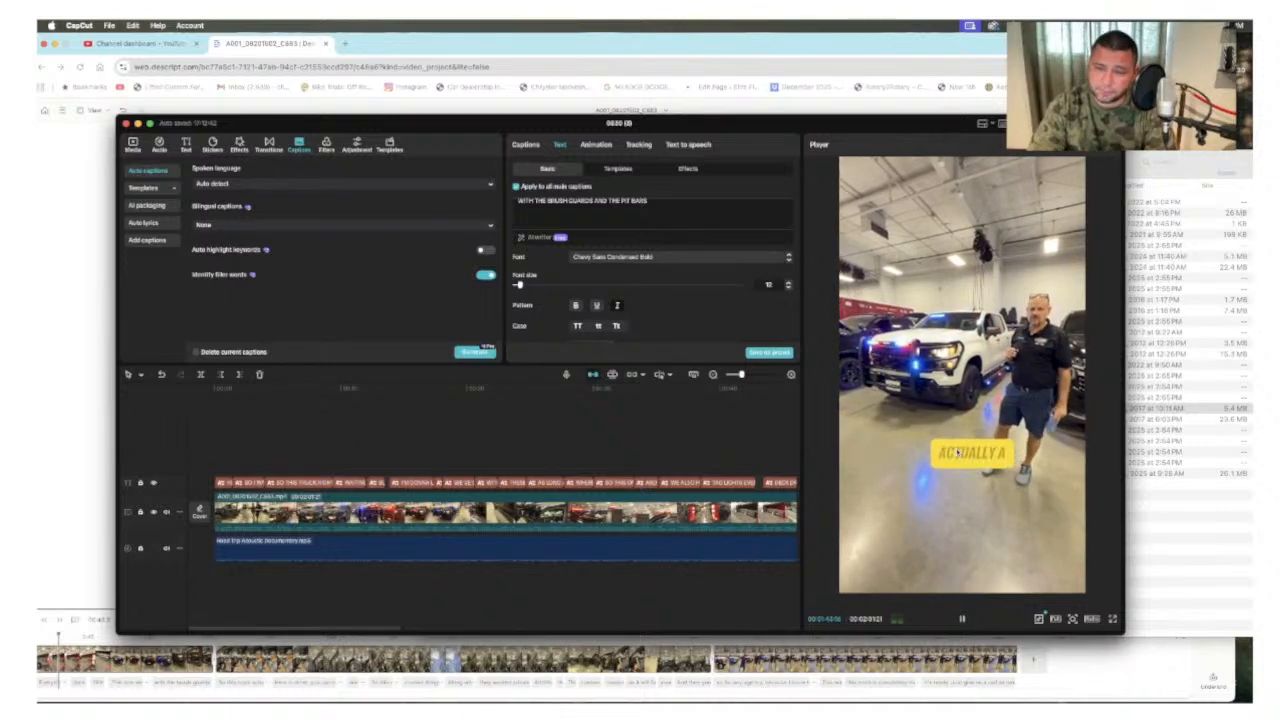
drag(957, 453, 956, 481)
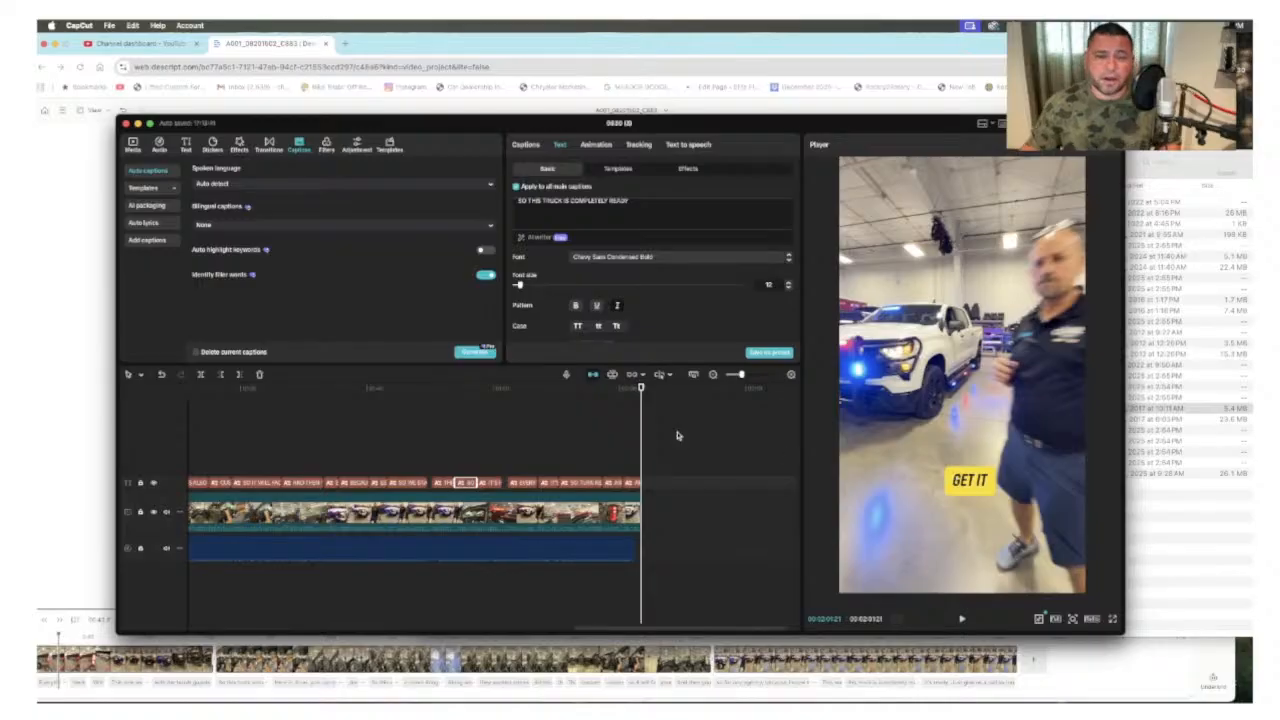
Step: Extend the end of the music track to the end of the video and briefly play from the start
click(612, 555)
drag(633, 554, 639, 554)
key(o)
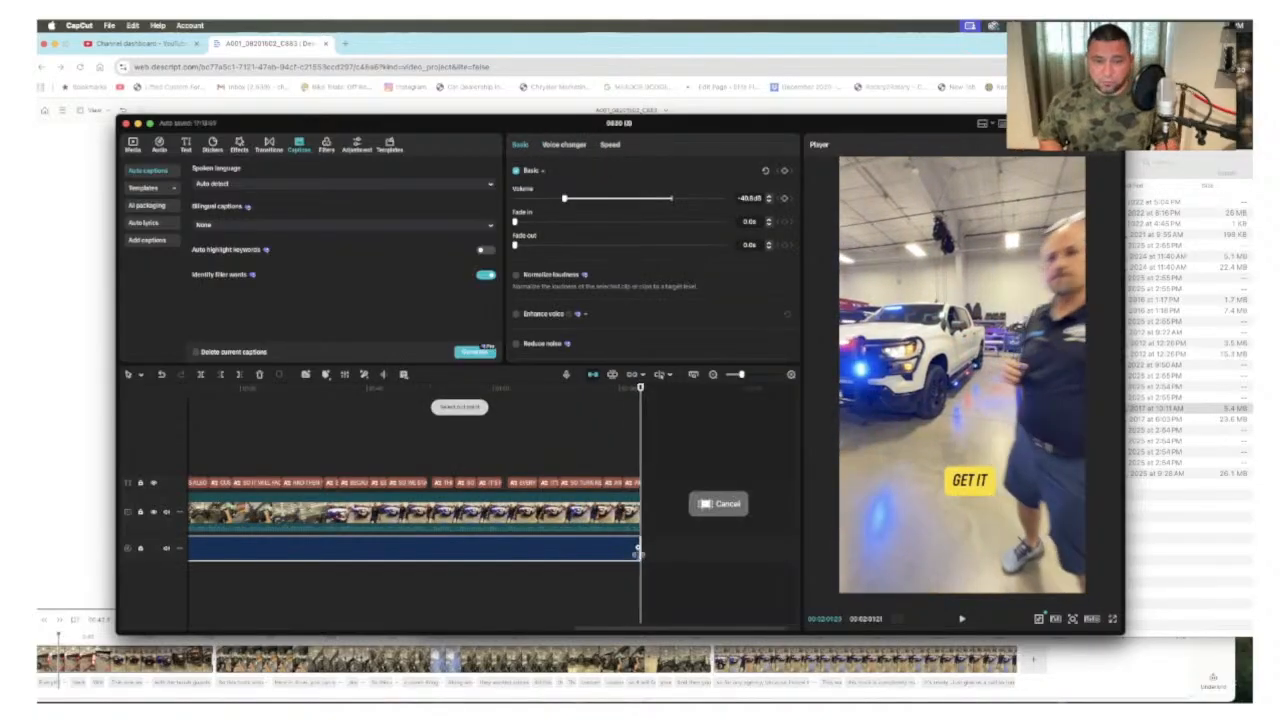
key(space)
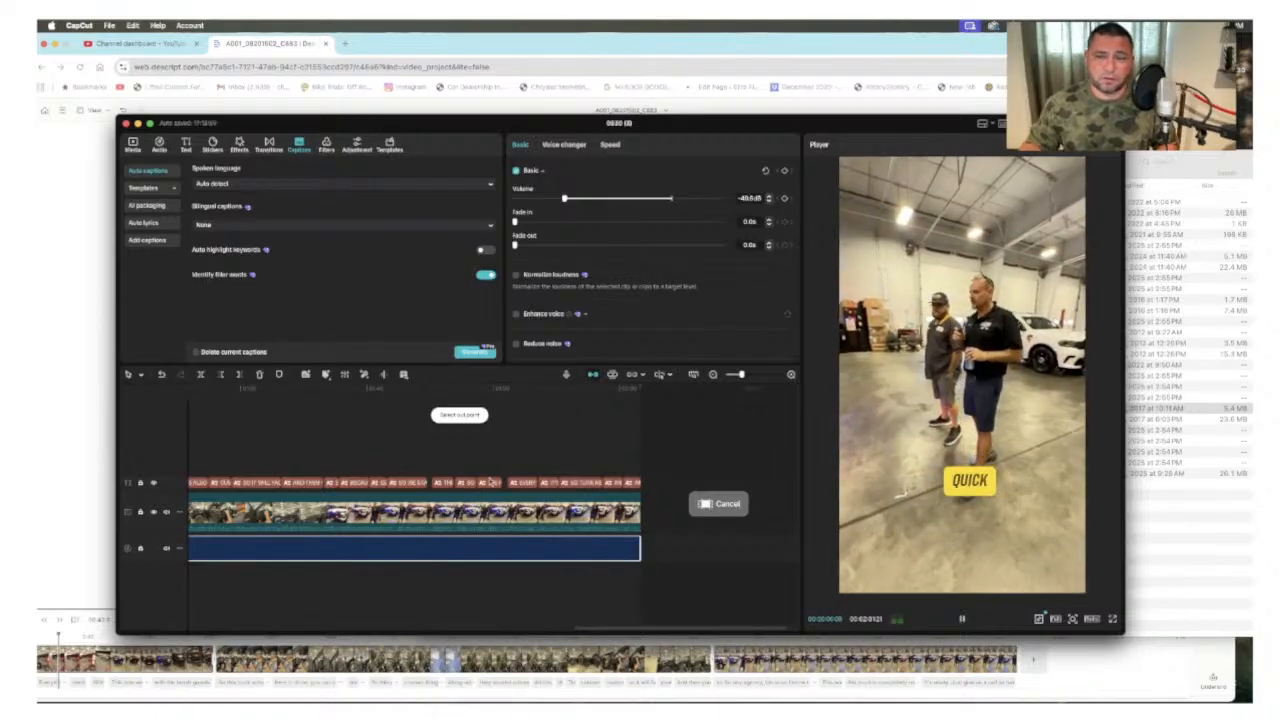
key(space)
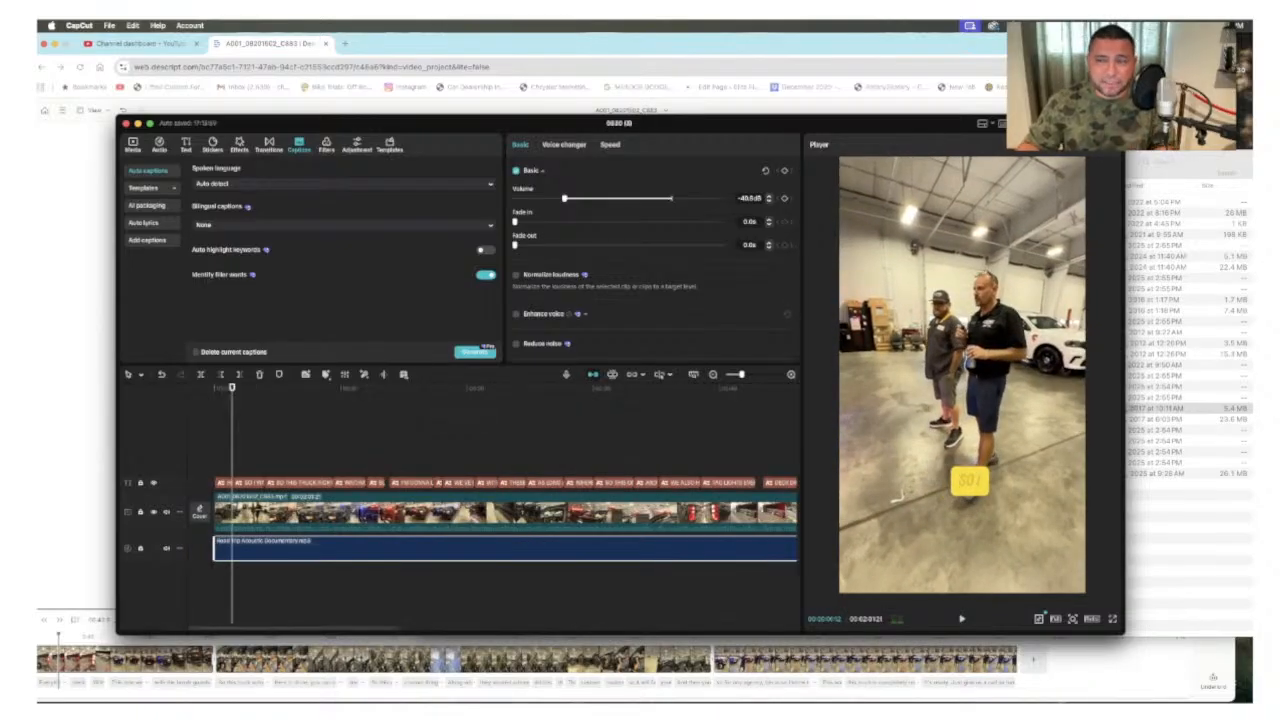
Step: Open the export settings and name the video "Full look behind the scenes with Classic Chevrolet"
click(1090, 123)
double_click(688, 232)
text(Rull v)
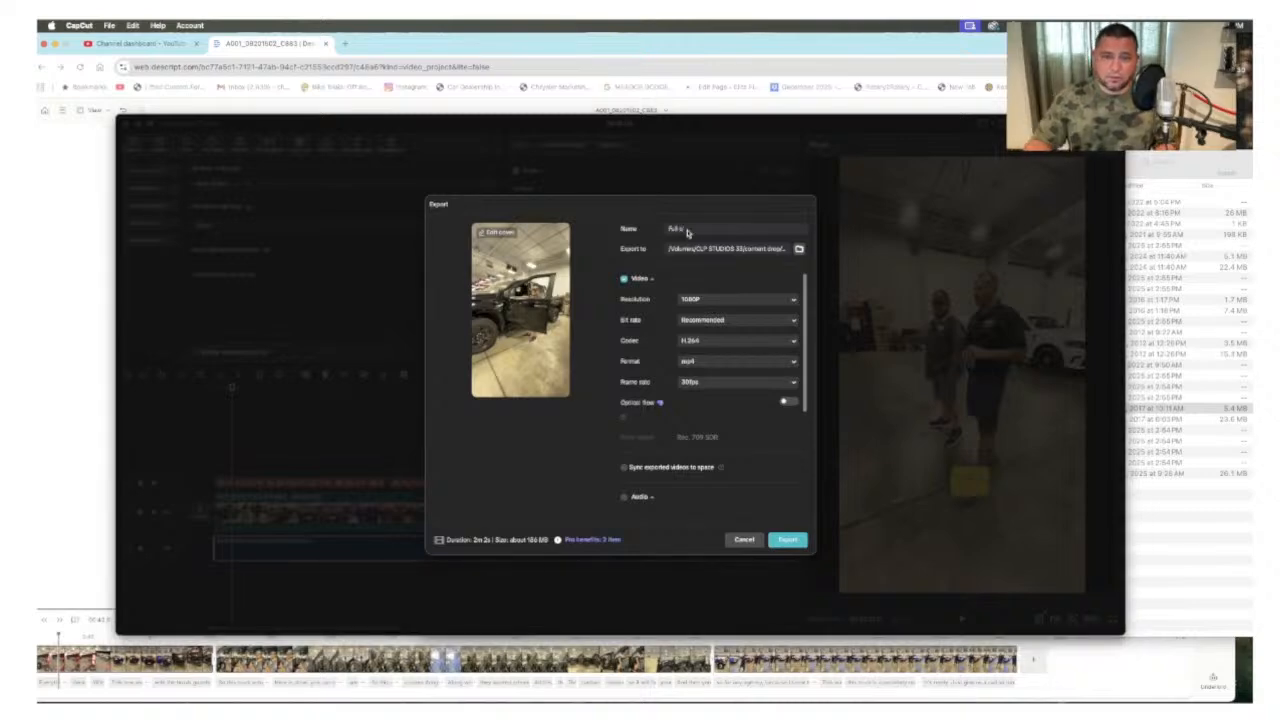
text(ook behind)
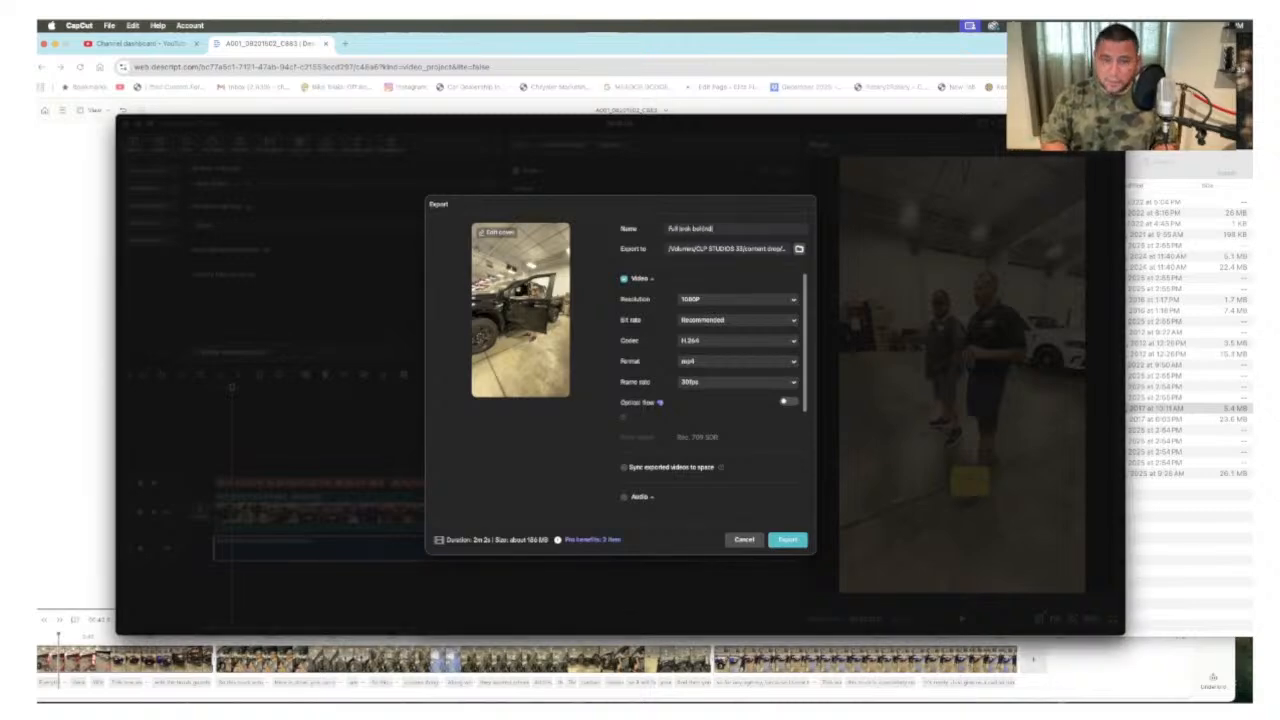
text( the scenes with Classic Ca)
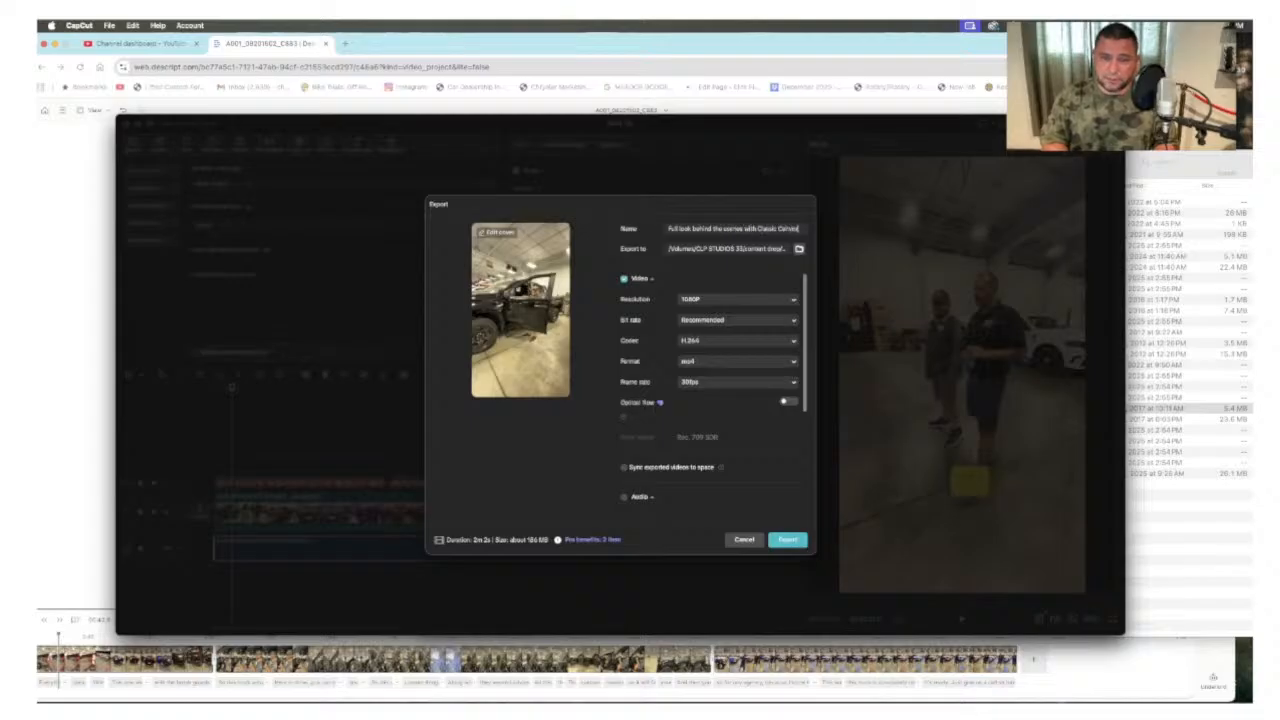
text(evrolet)
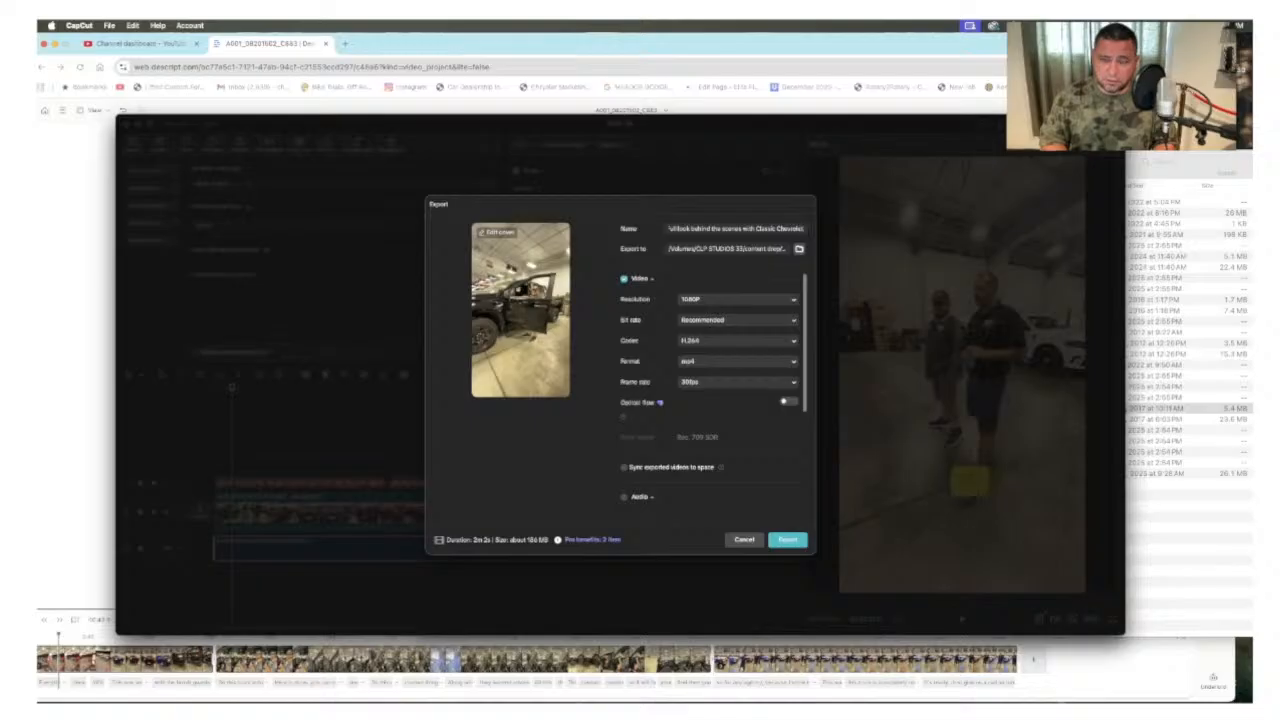
drag(668, 229, 735, 233)
key(super+a)
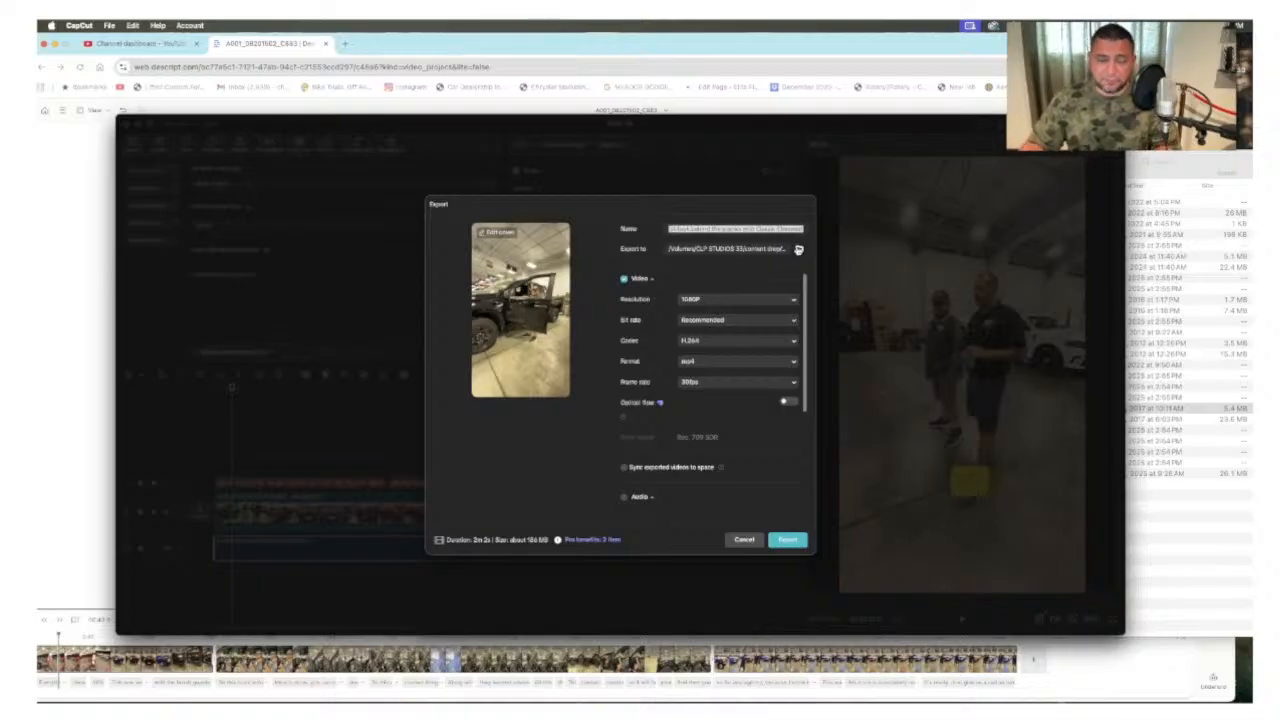
Step: Browse for an export location on the CLP STUDIOS 33 drive, sort its folders by name and open the content drop folder
click(798, 250)
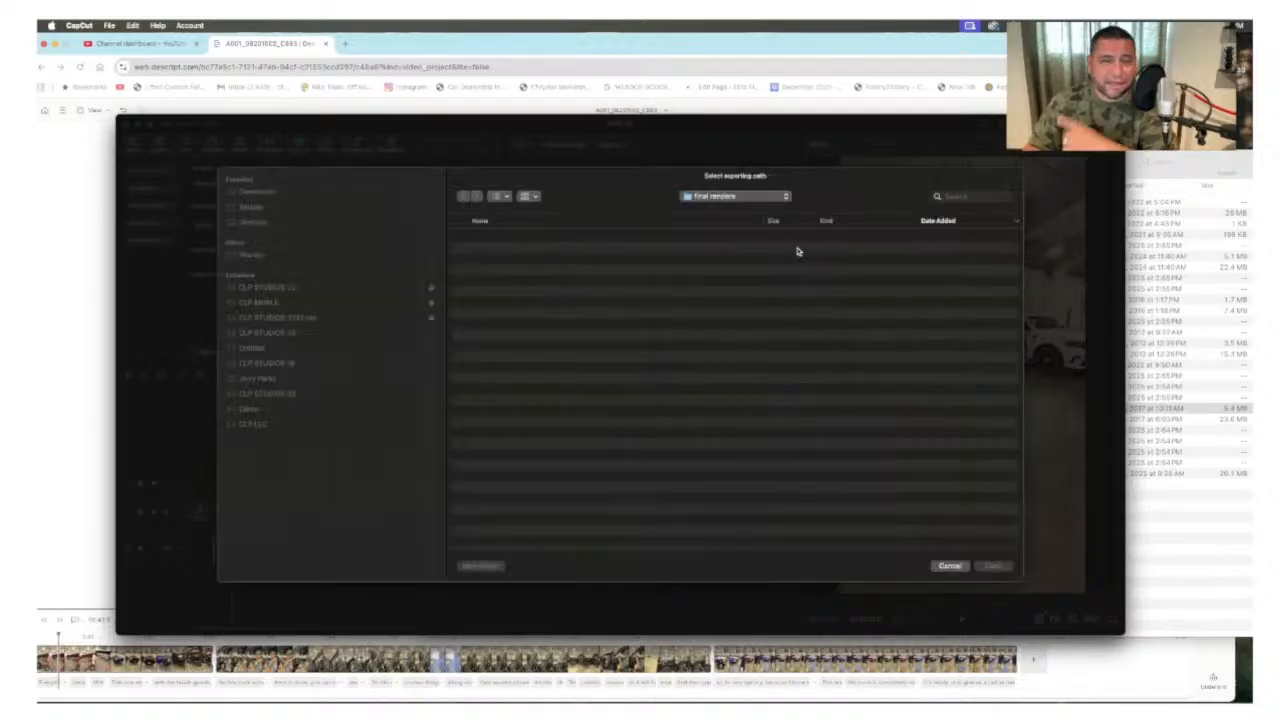
click(297, 393)
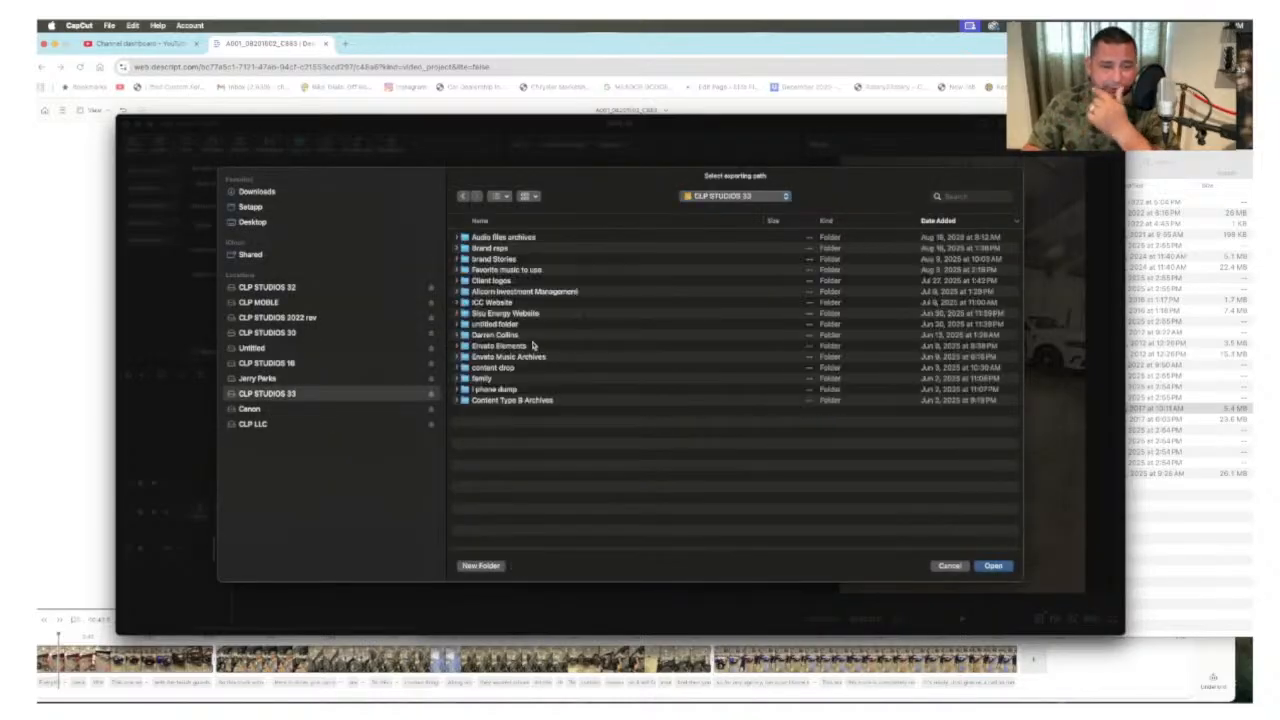
click(484, 221)
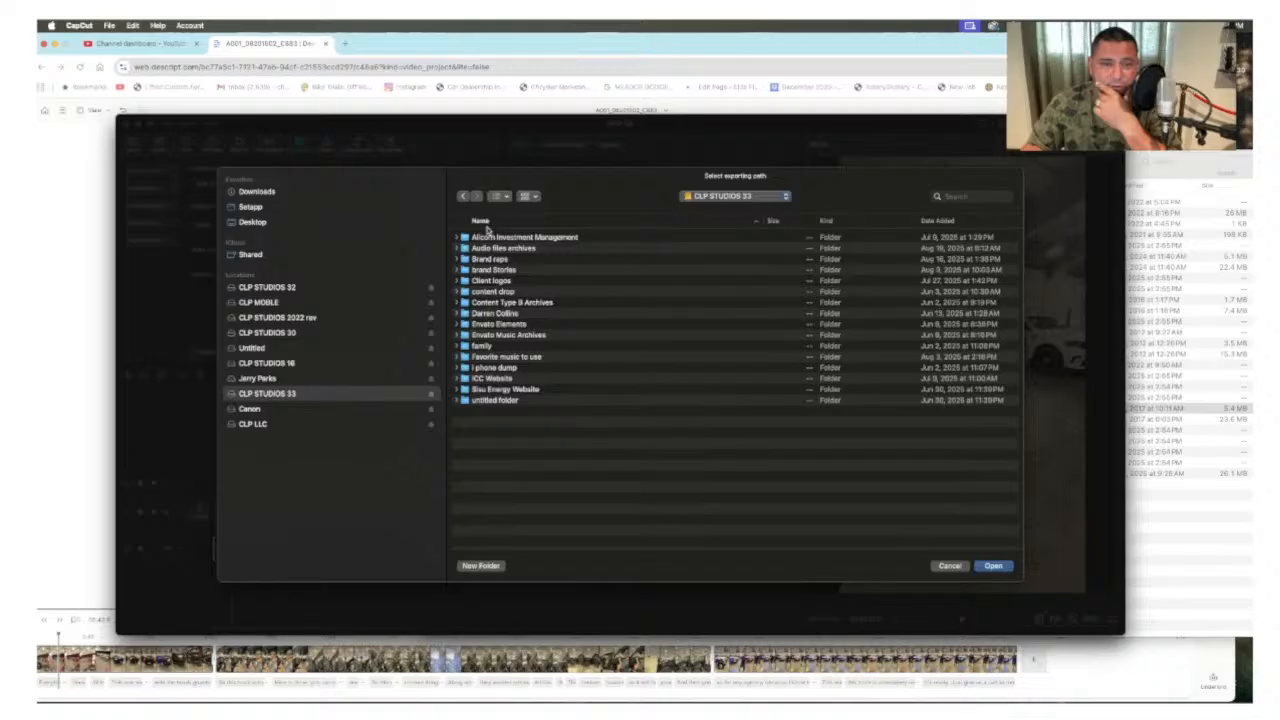
double_click(508, 292)
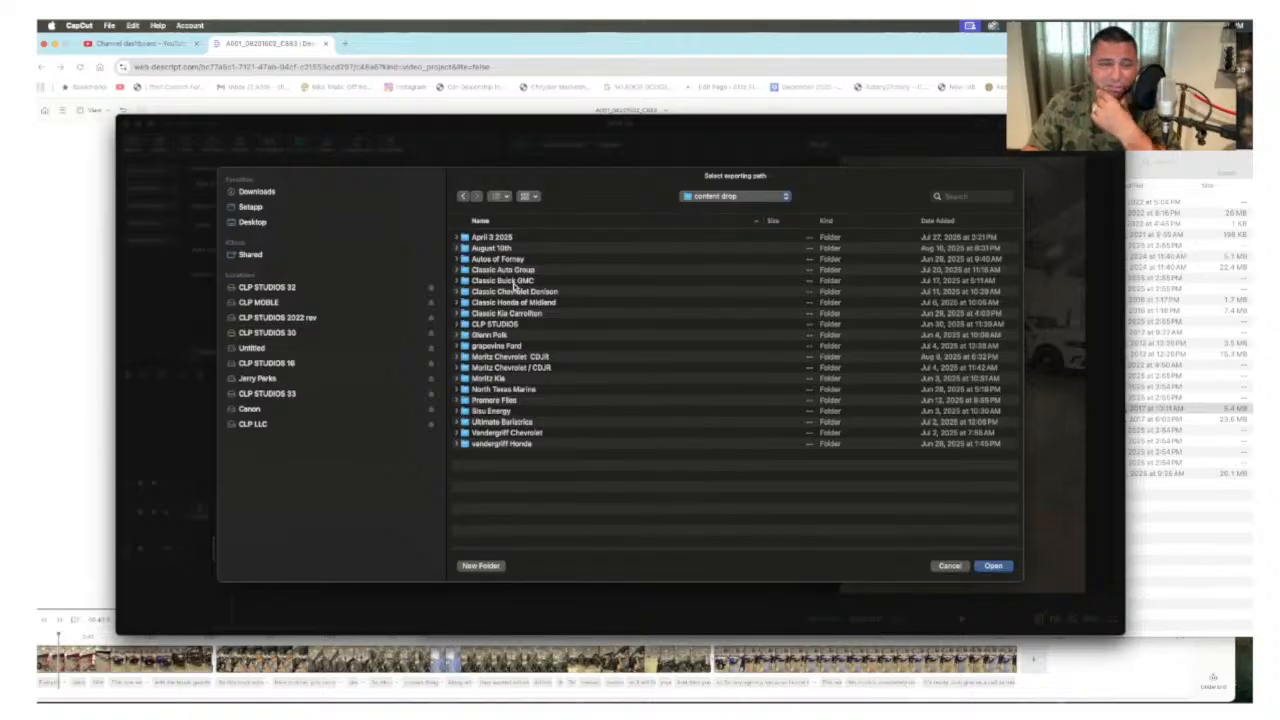
Step: Find the final renders folder within content drop and set it as the export location
click(515, 346)
double_click(512, 292)
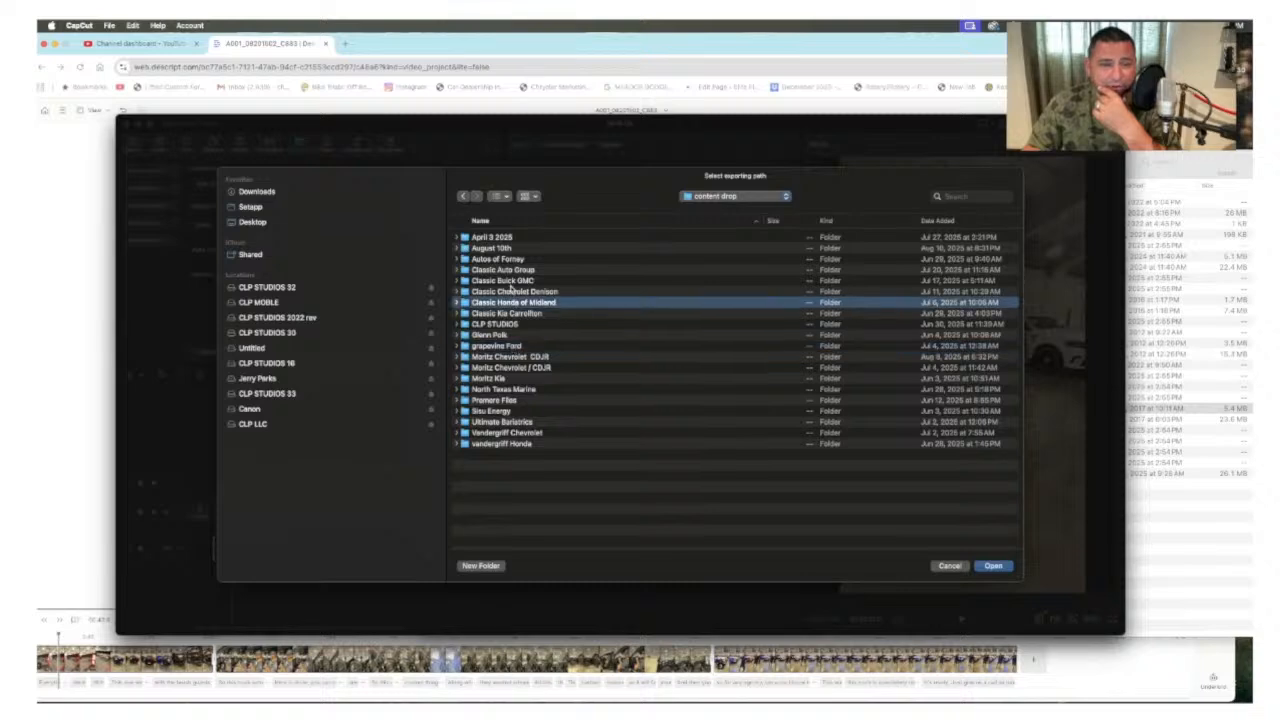
double_click(503, 240)
click(509, 250)
double_click(509, 250)
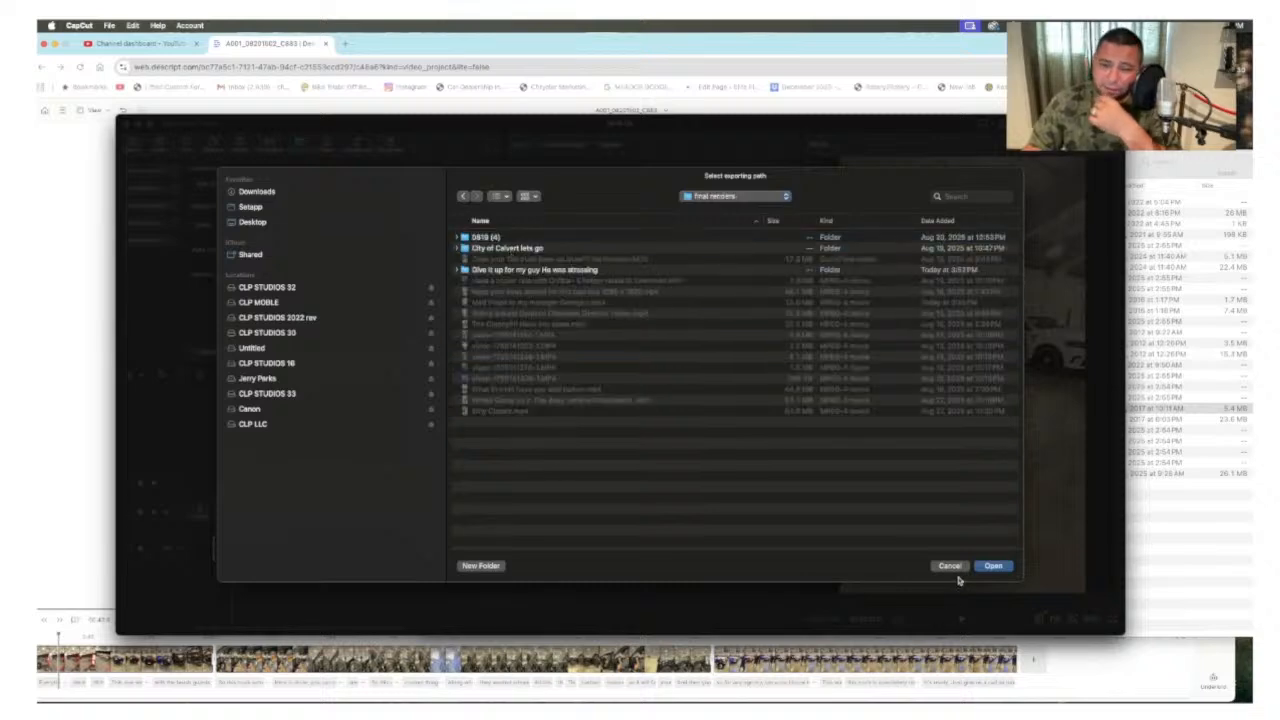
click(990, 566)
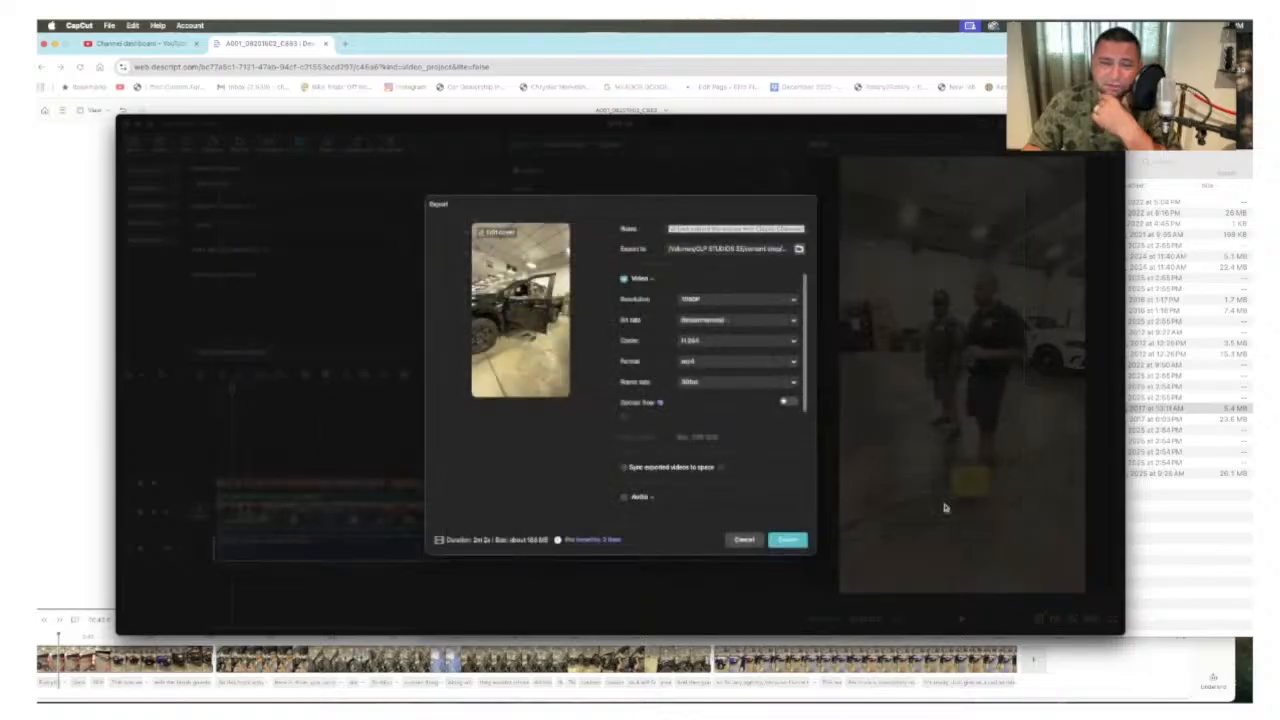
Step: Export the video and open its destination folder in Finder, moving that window aside
click(787, 540)
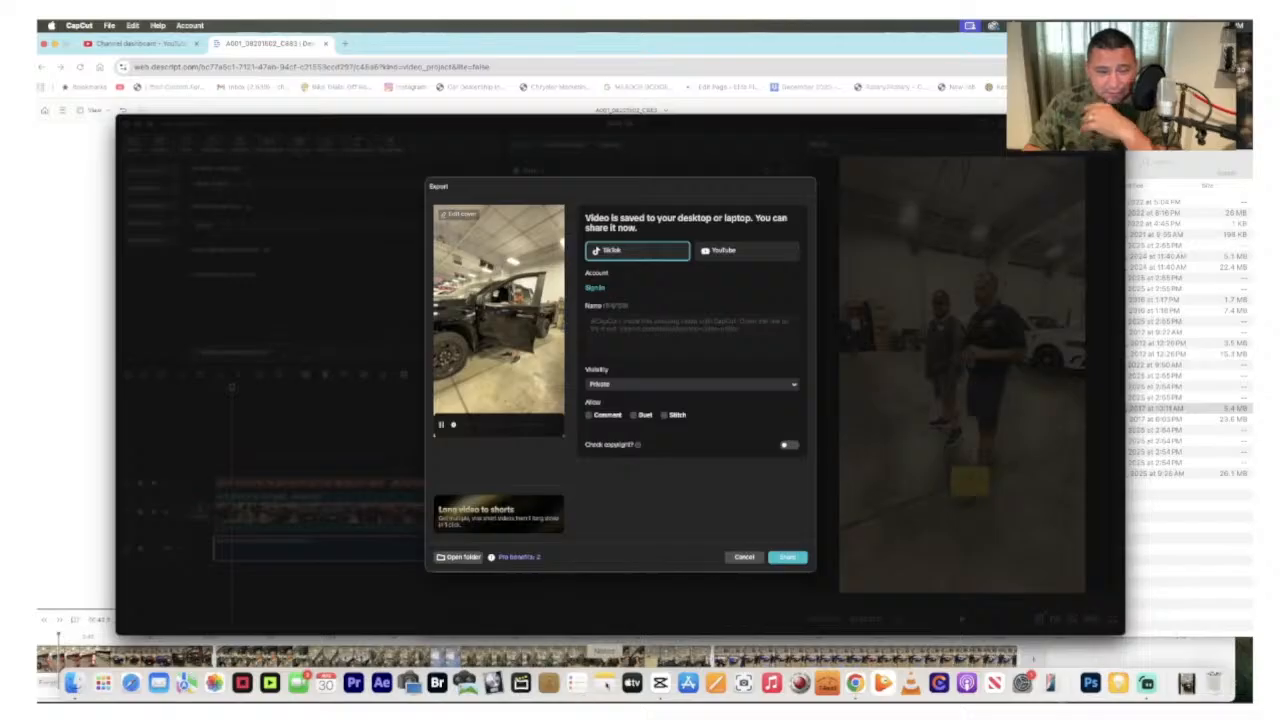
click(459, 557)
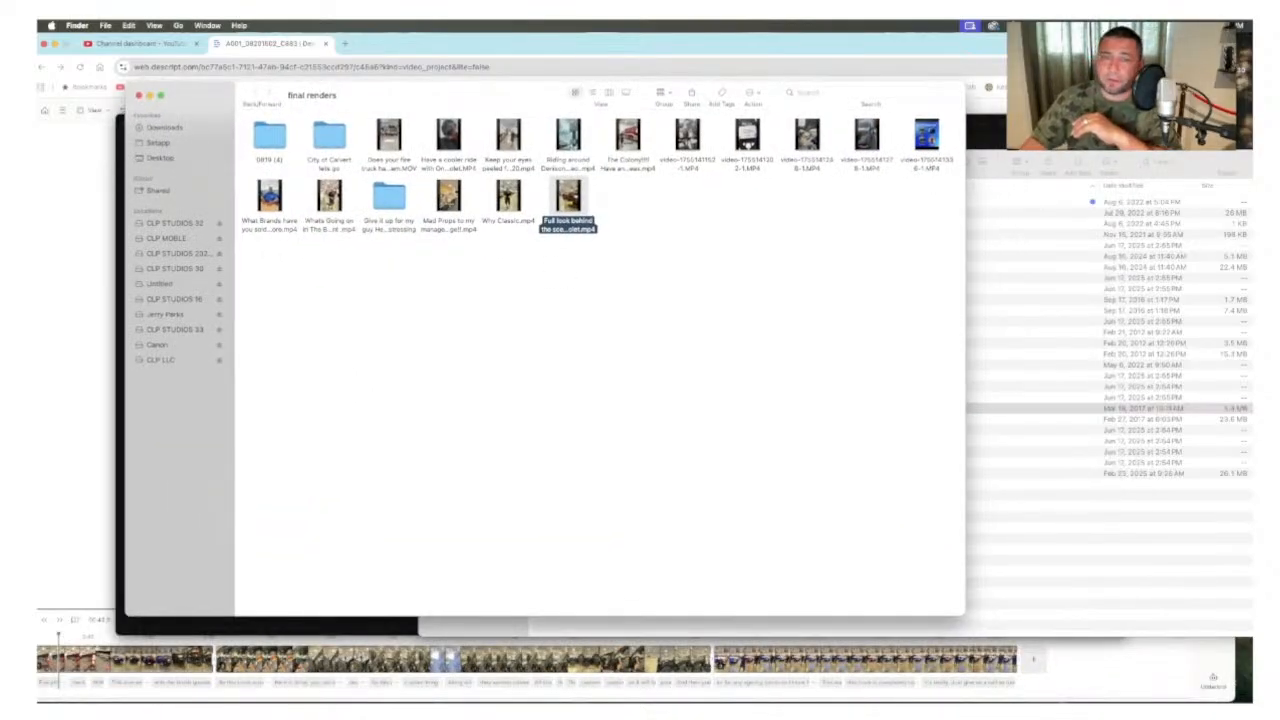
drag(644, 88, 848, 148)
Step: Switch to Chrome and open dropbox.com in a new tab
key(super+Tab)
click(345, 43)
click(334, 64)
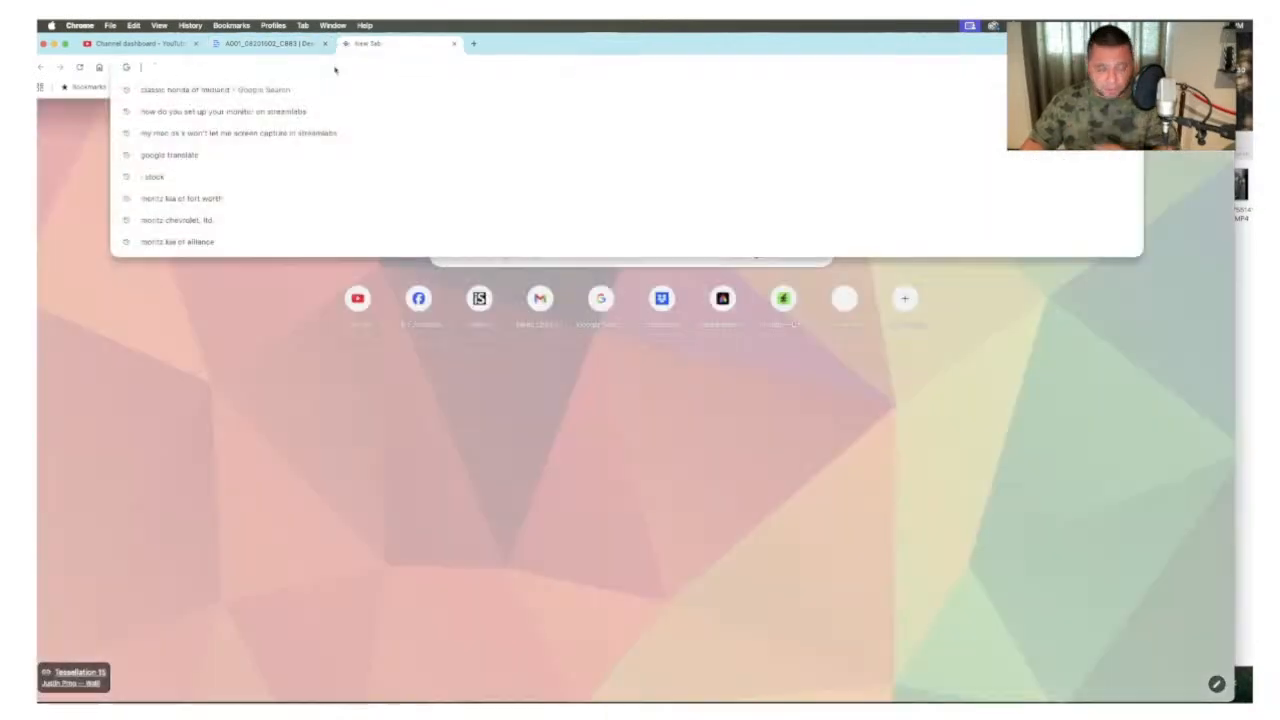
text(dropbox.com)
key(Return)
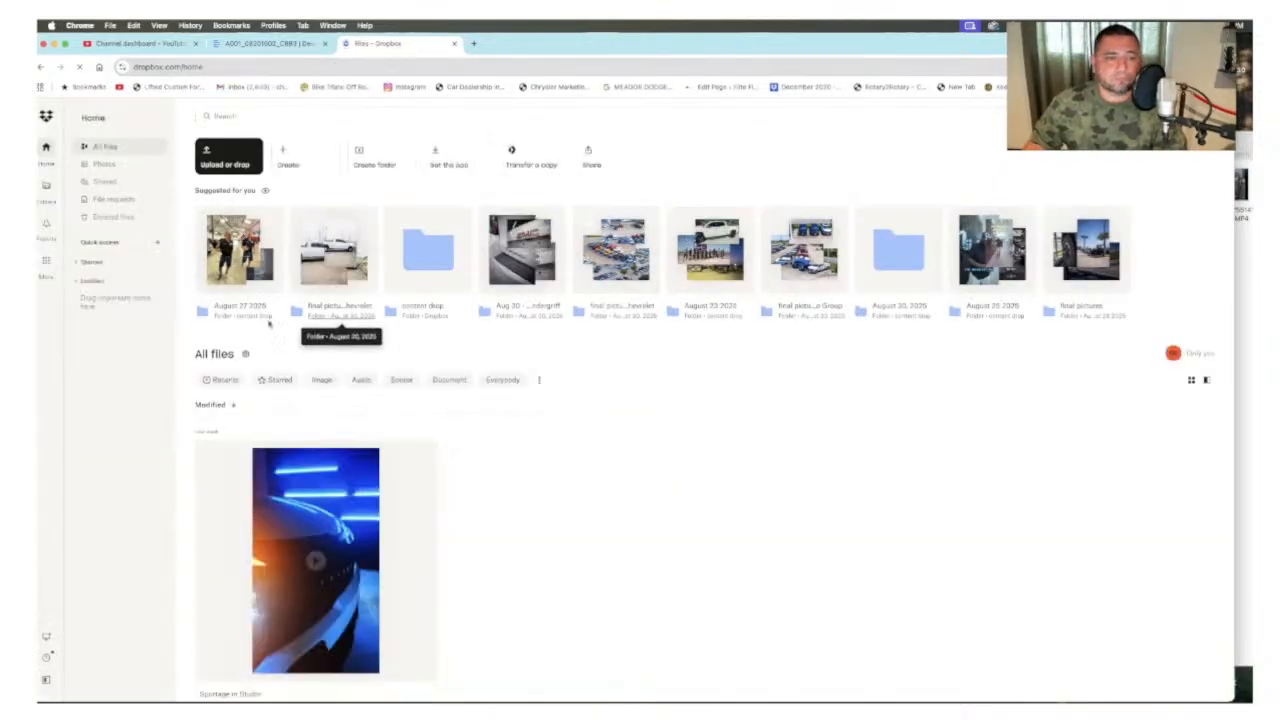
Step: Open the August 30, 2025 folder inside content drop and look through its contents
click(420, 306)
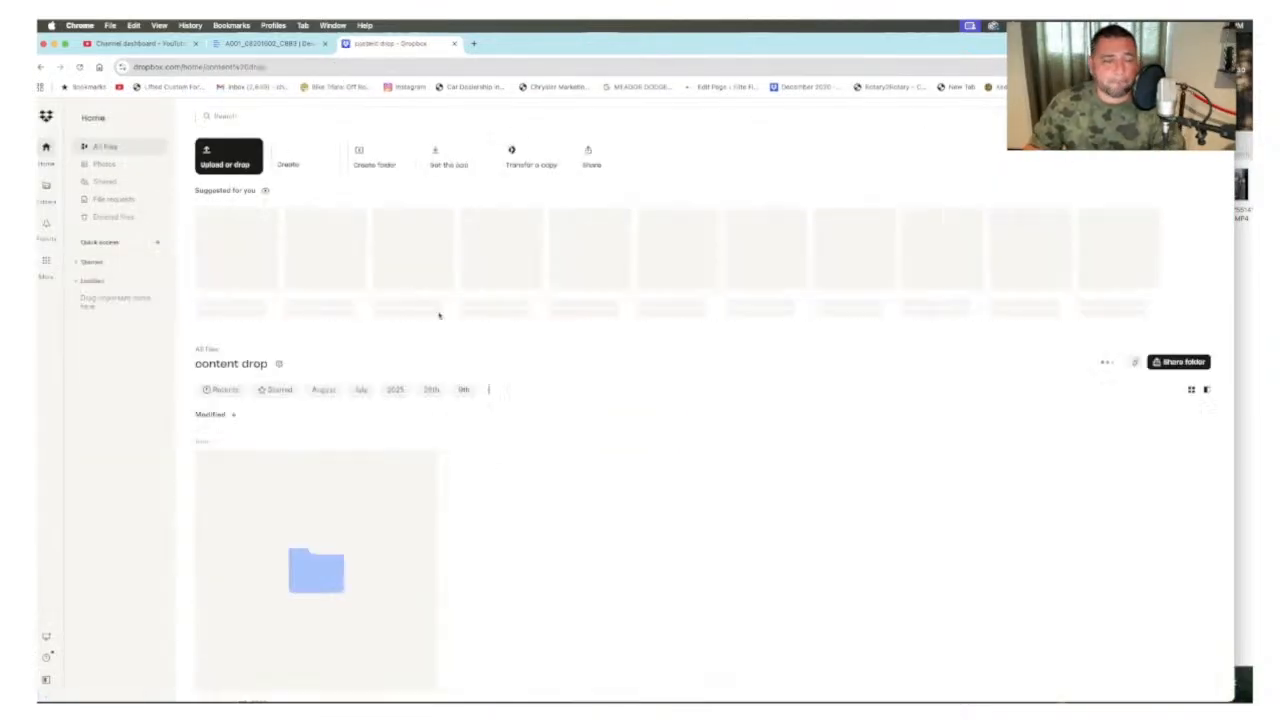
scroll(534, 540, down, 3)
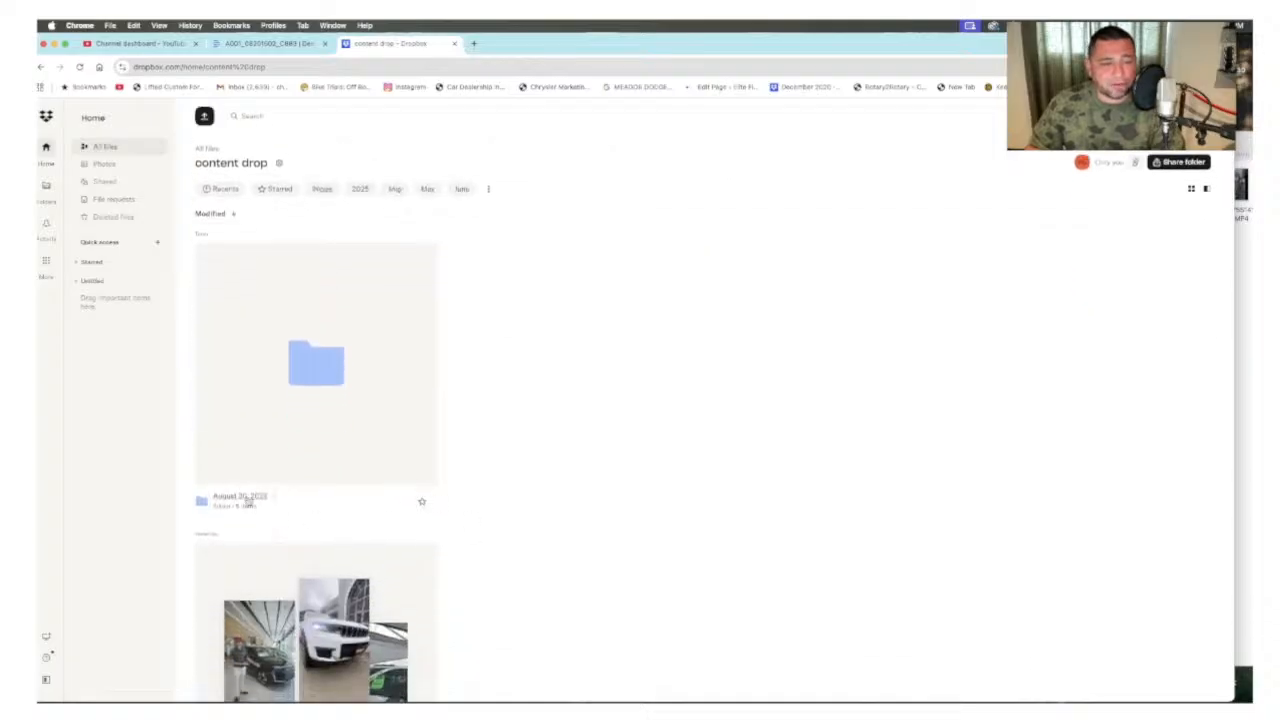
click(248, 500)
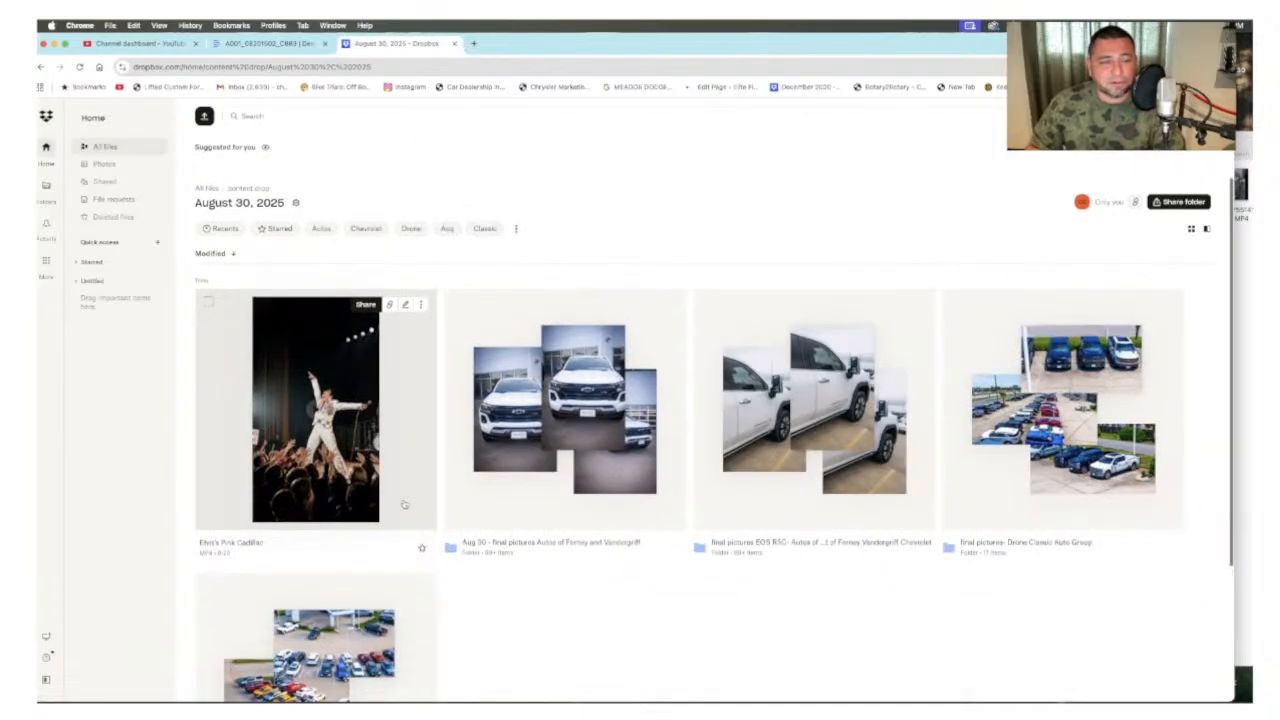
scroll(391, 486, down, 1)
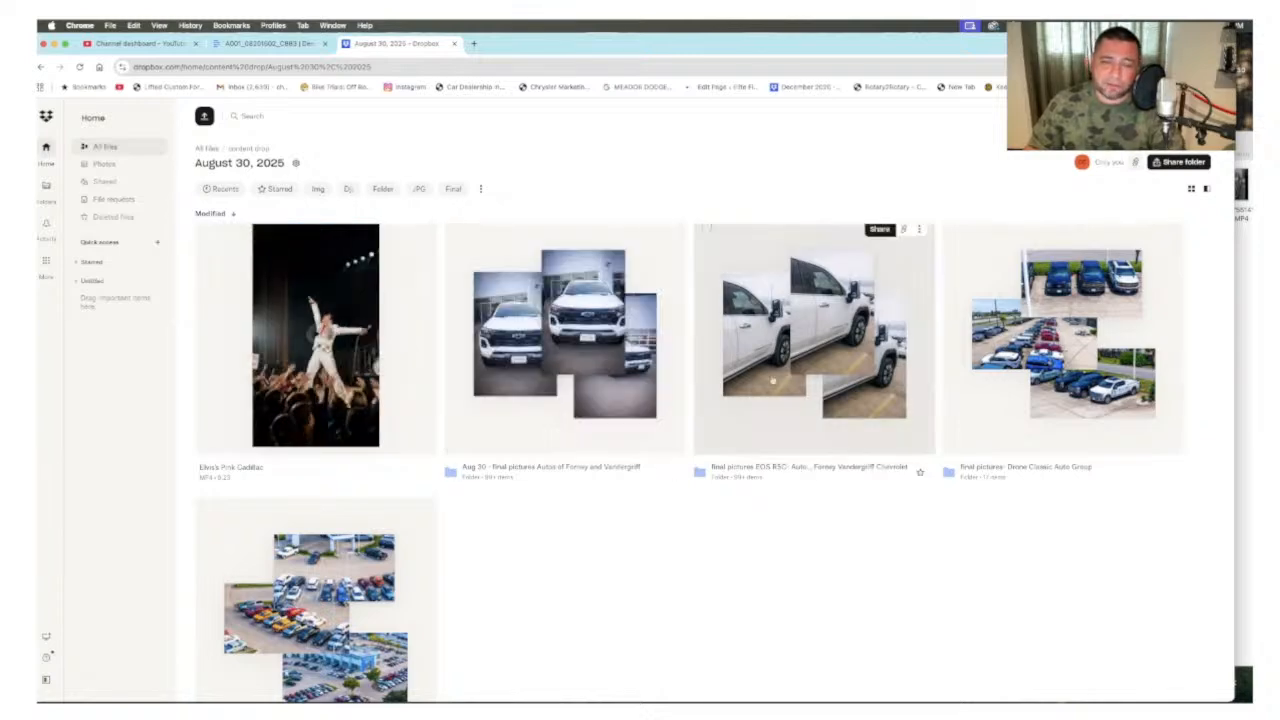
scroll(772, 380, down, 1)
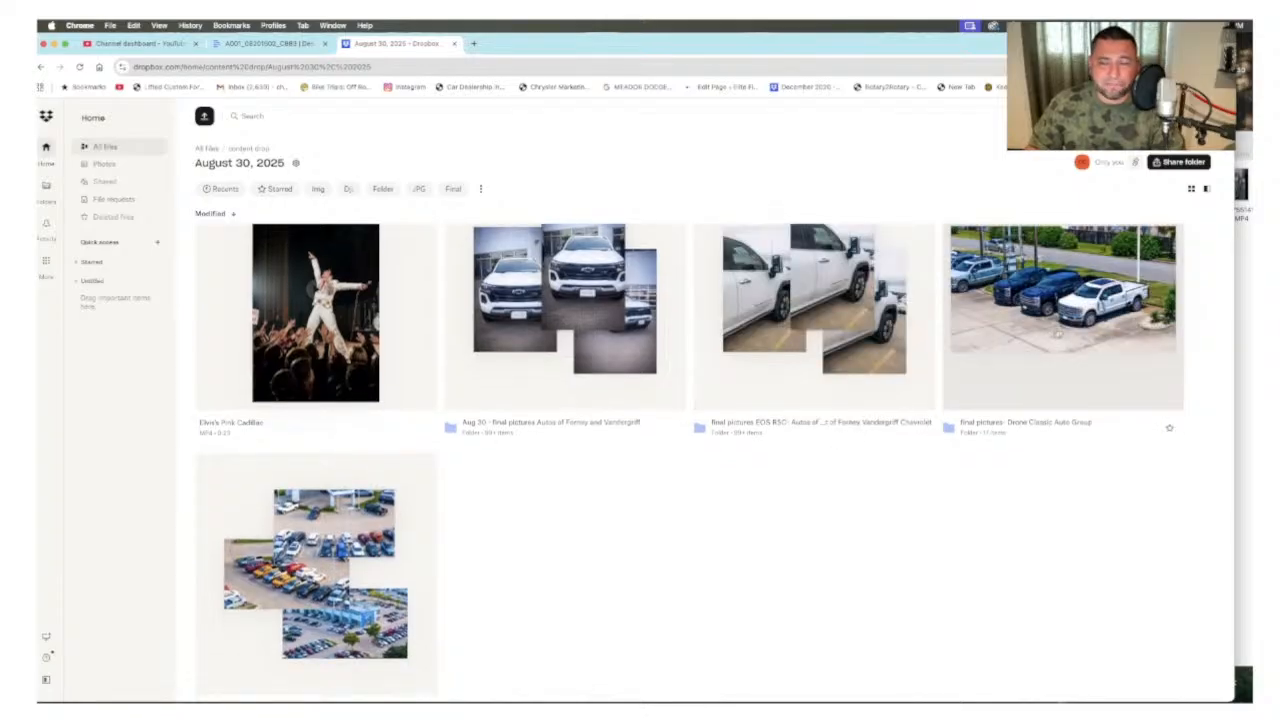
scroll(546, 486, down, 2)
scroll(345, 518, up, 1)
Step: Show the Finder final renders folder as a list and upload "Full look behind the scenes with Classic Chevrolet.mp4" to the August 30, 2025 Dropbox folder
click(1240, 316)
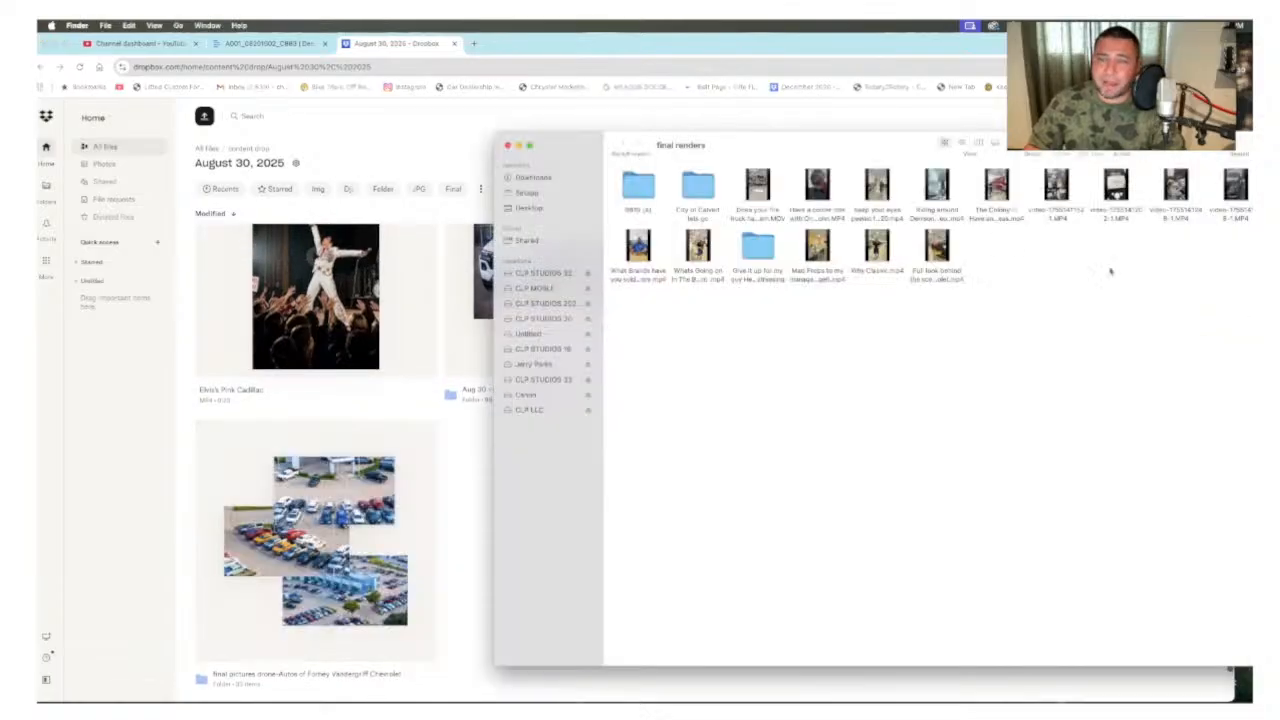
drag(850, 159, 633, 313)
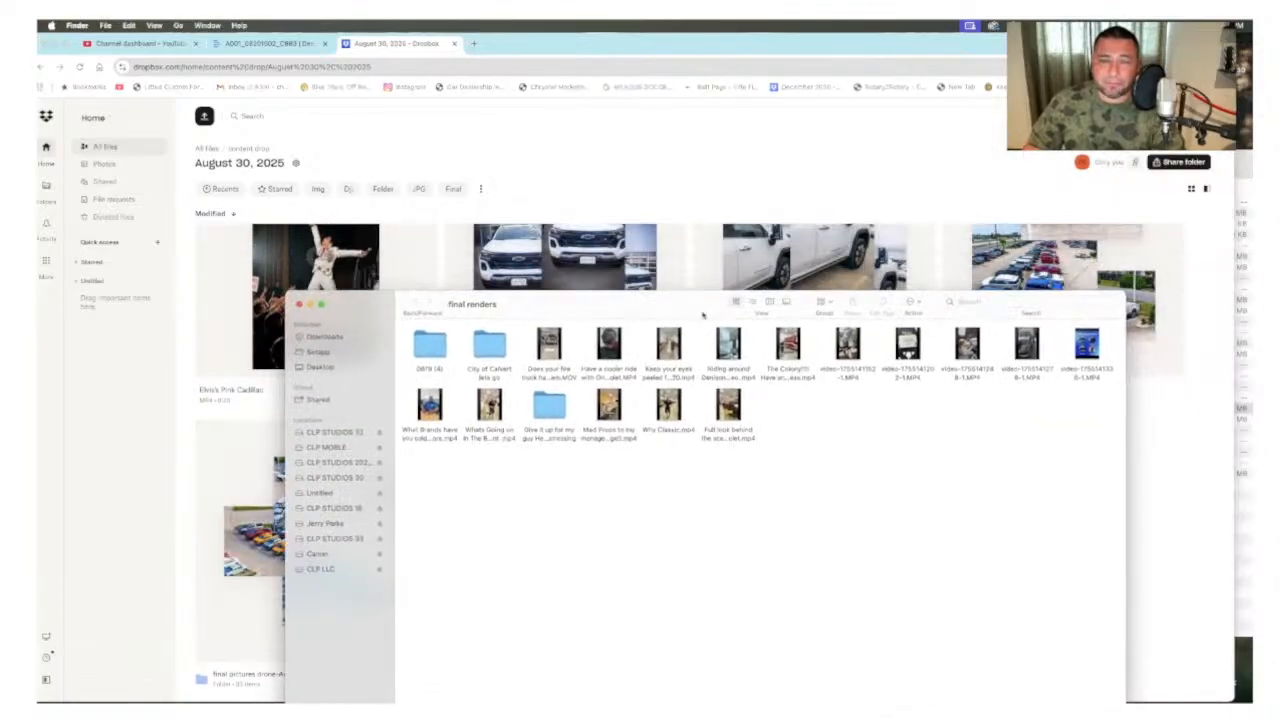
click(752, 301)
click(533, 348)
drag(533, 348, 378, 508)
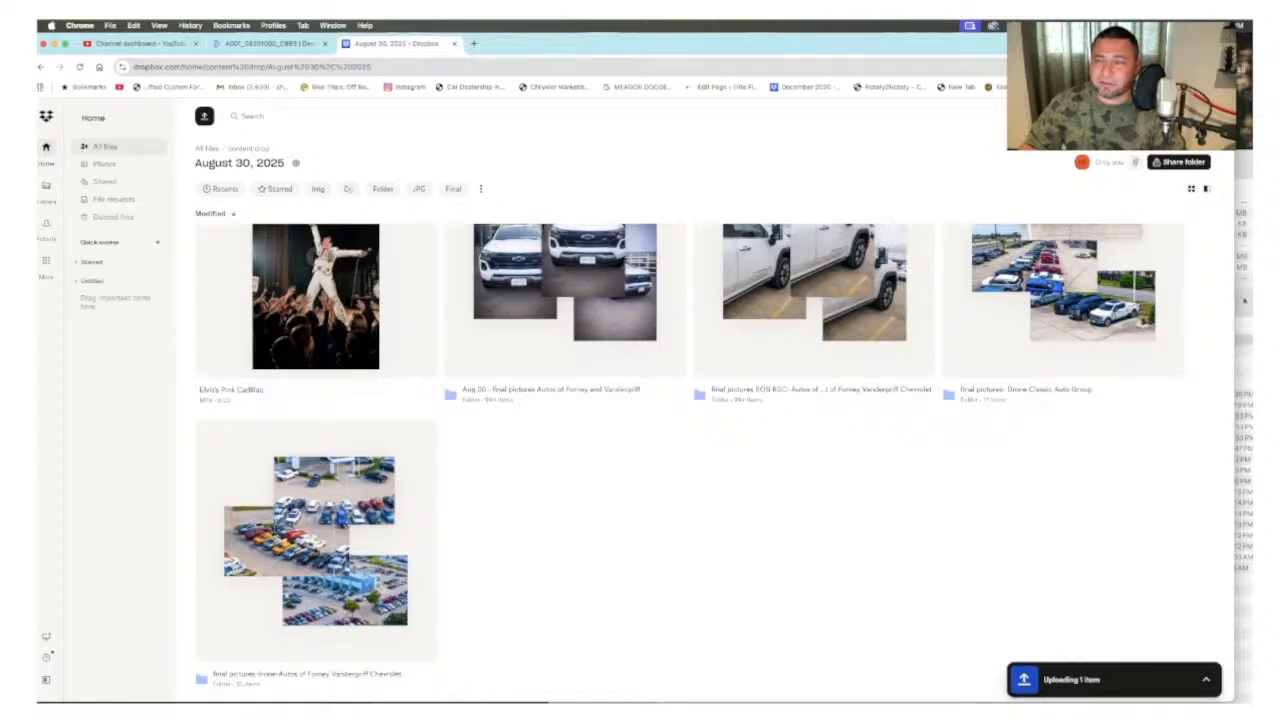
Step: Return to the final renders folder in Finder and preview the Classic Chevrolet, "Give it up for my guy He was stressing" and "Mad Props" videos
click(1247, 315)
double_click(845, 304)
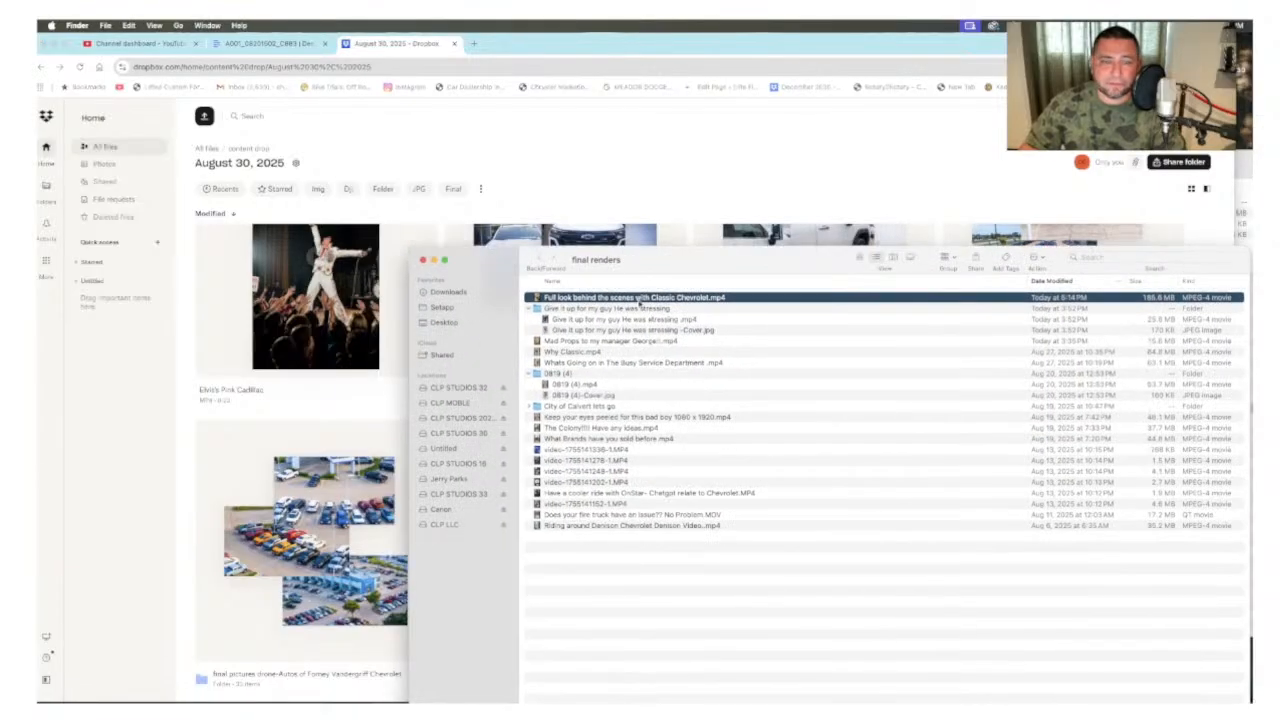
key(space)
key(space)
click(616, 320)
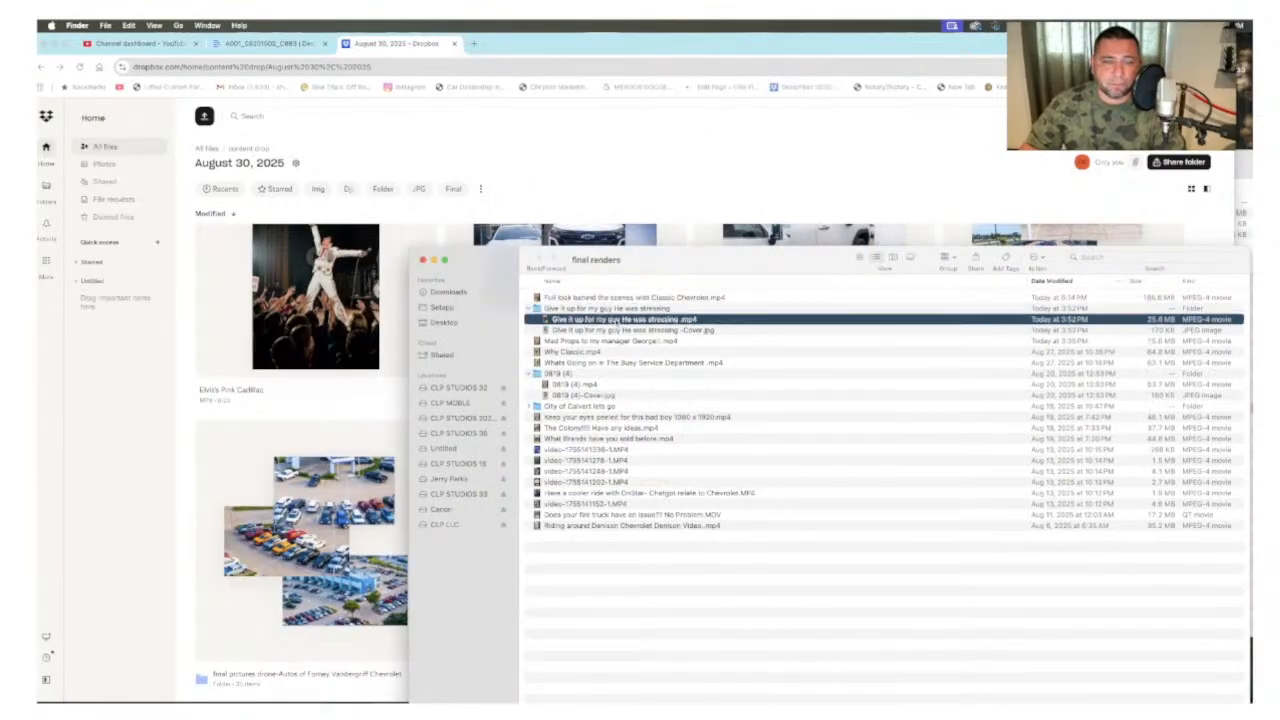
key(space)
key(space)
click(551, 341)
key(space)
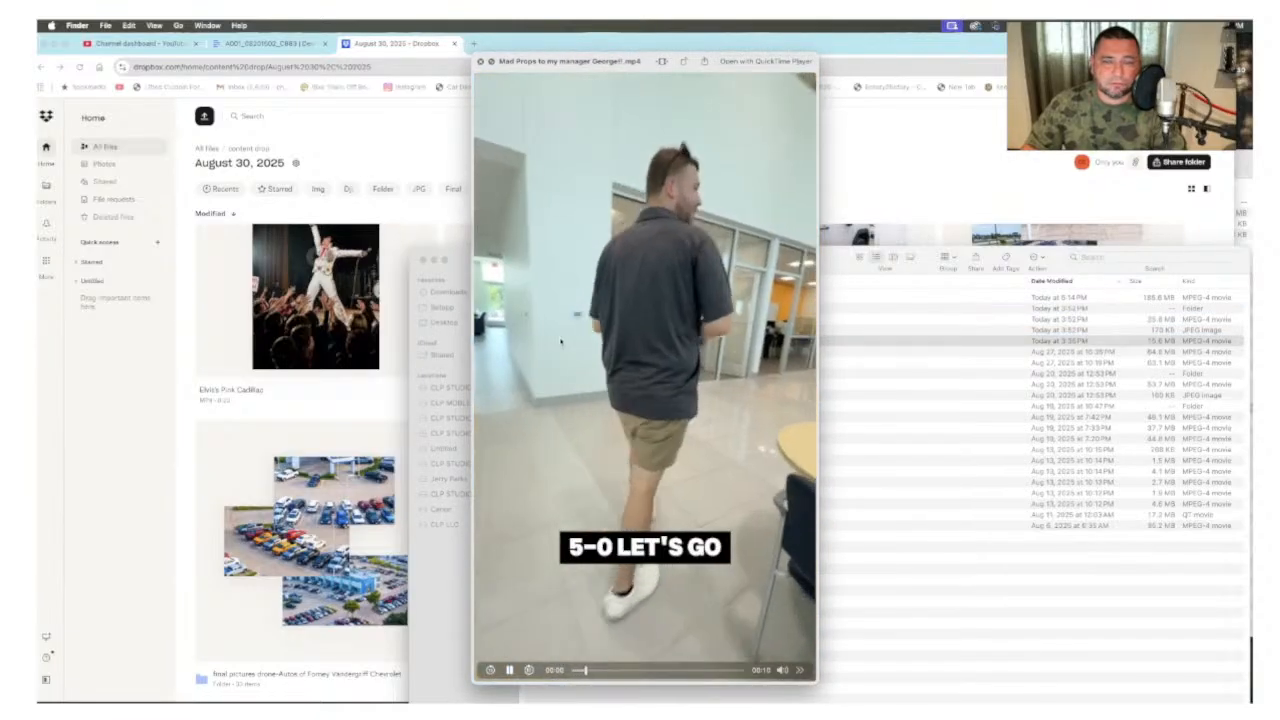
key(space)
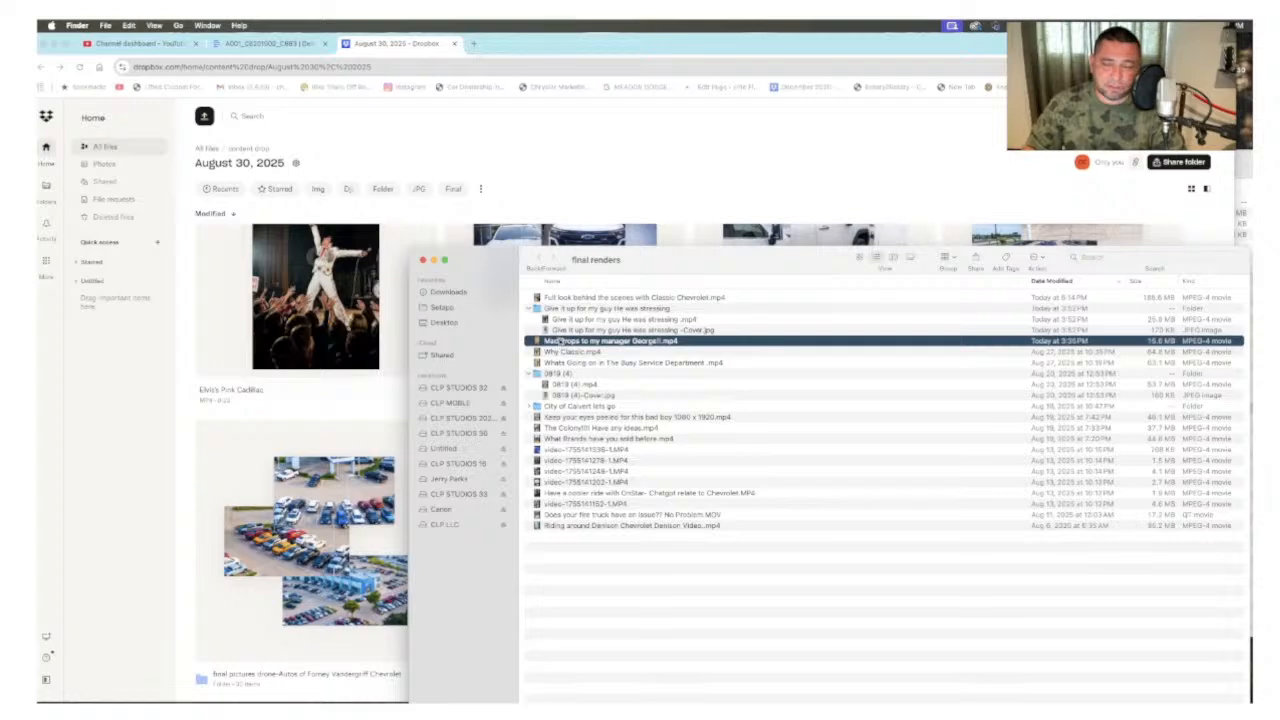